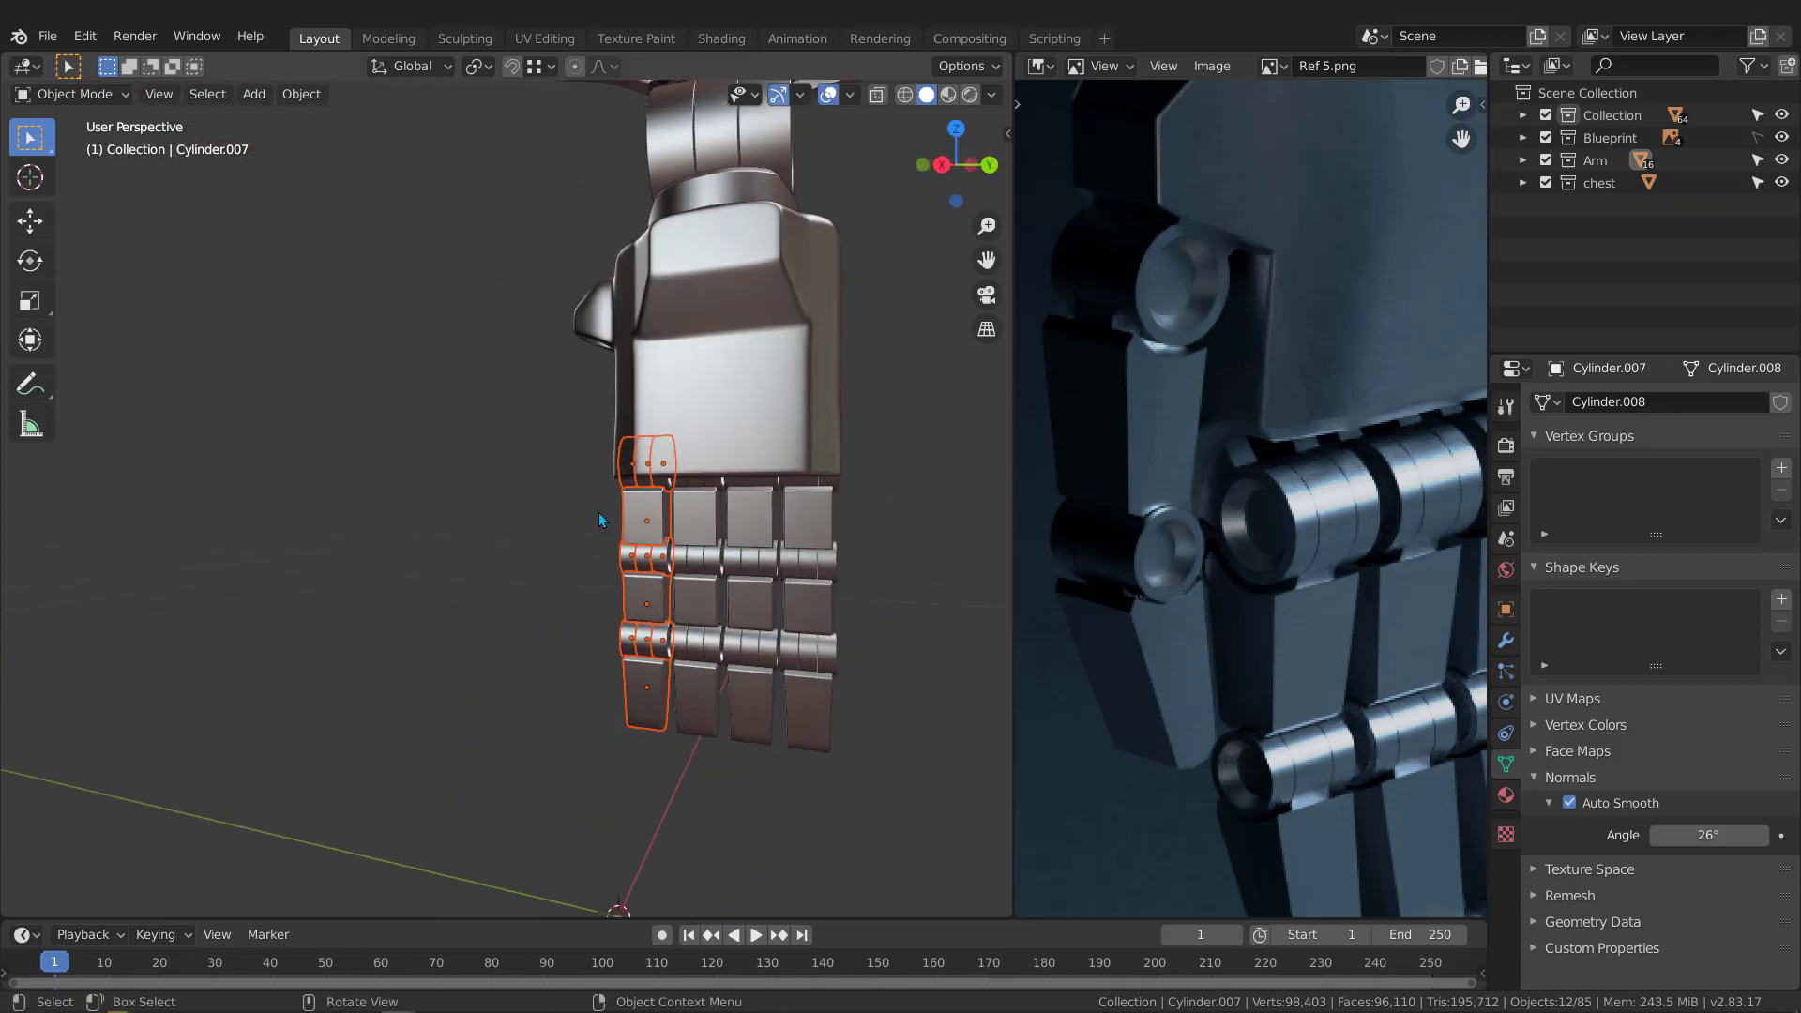
# Step: Duplicate the selected finger to the thumb side of the palm and rotate the copy 90° about the global Z axis
pyautogui.hotkey('shift', 'd')
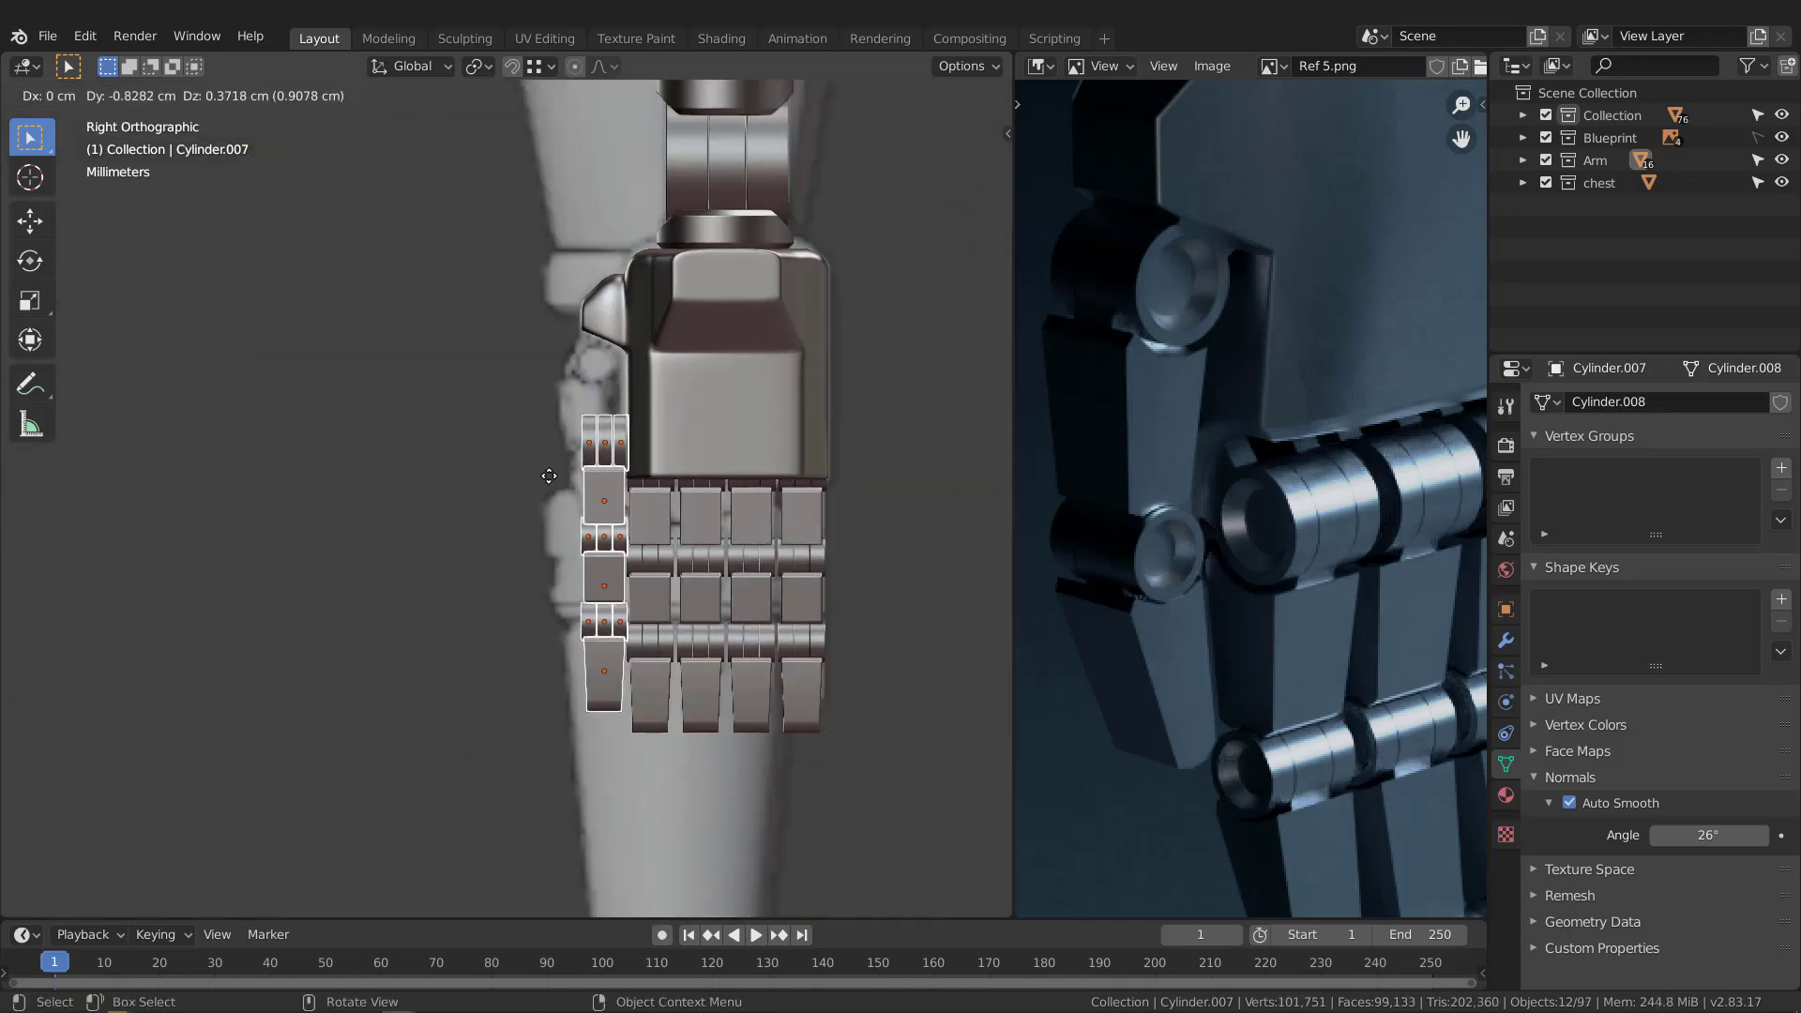
pyautogui.click(550, 437)
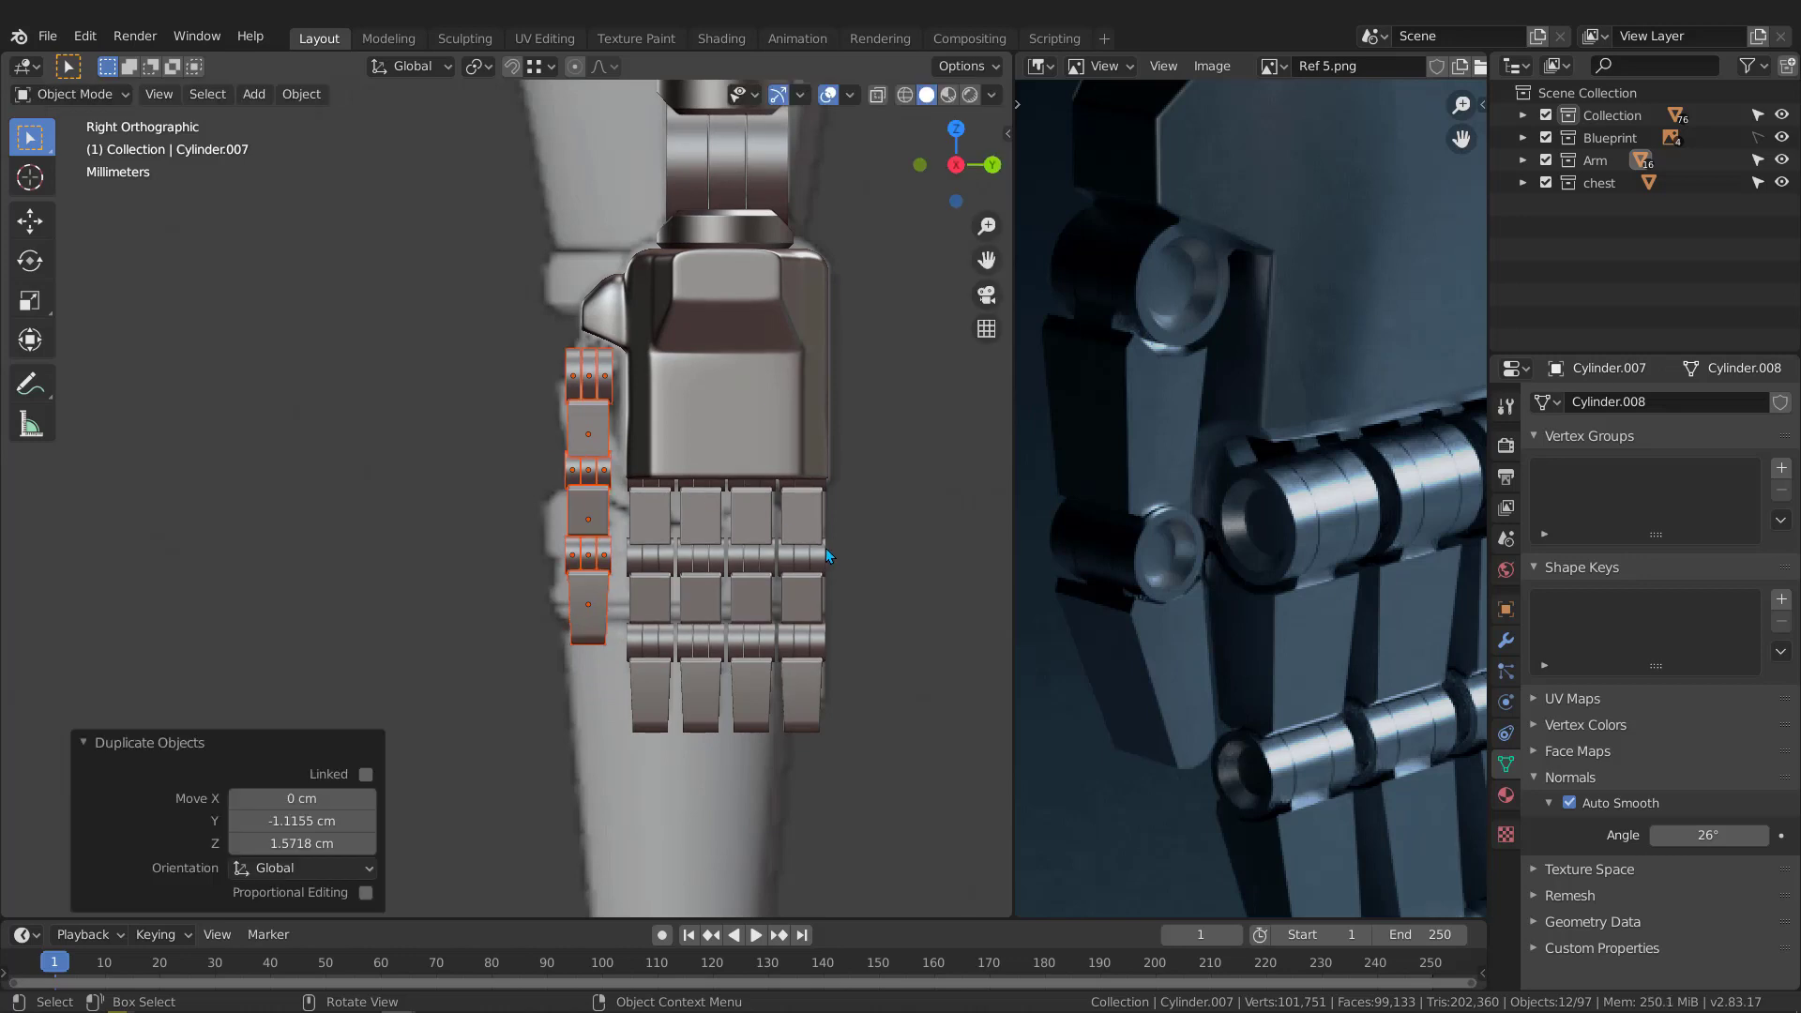
pyautogui.press('r')
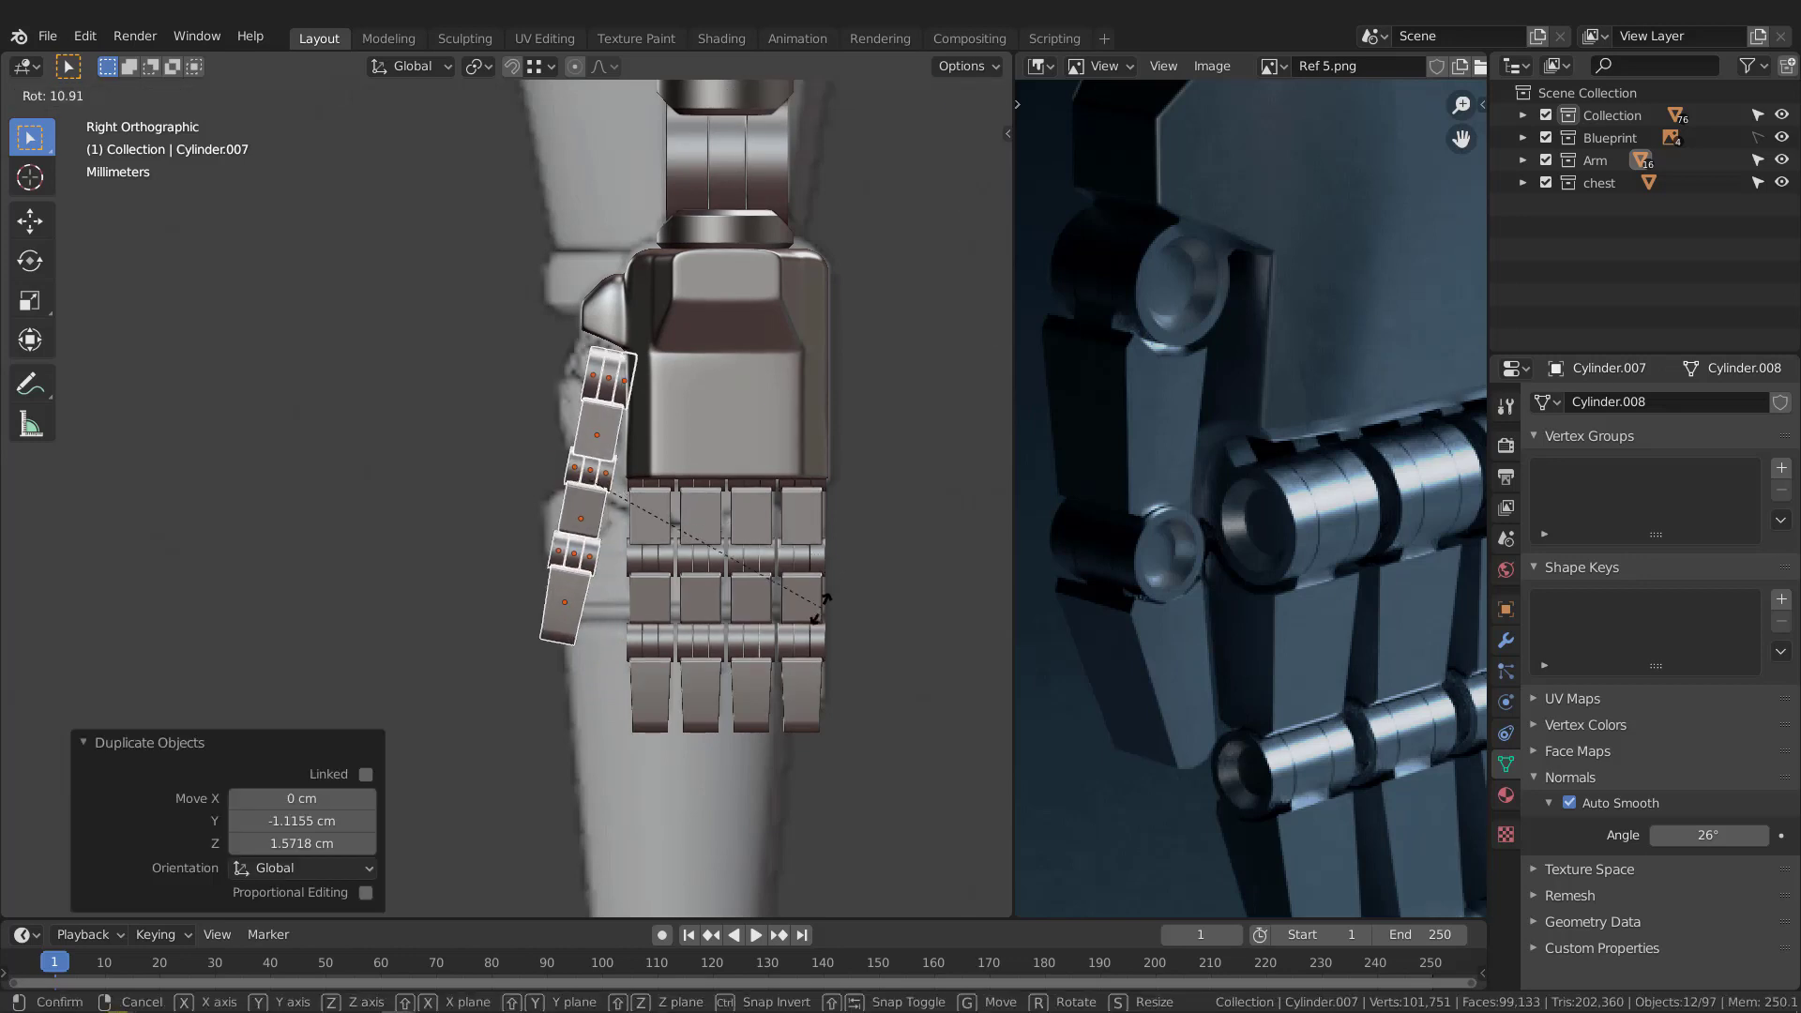
pyautogui.press('z')
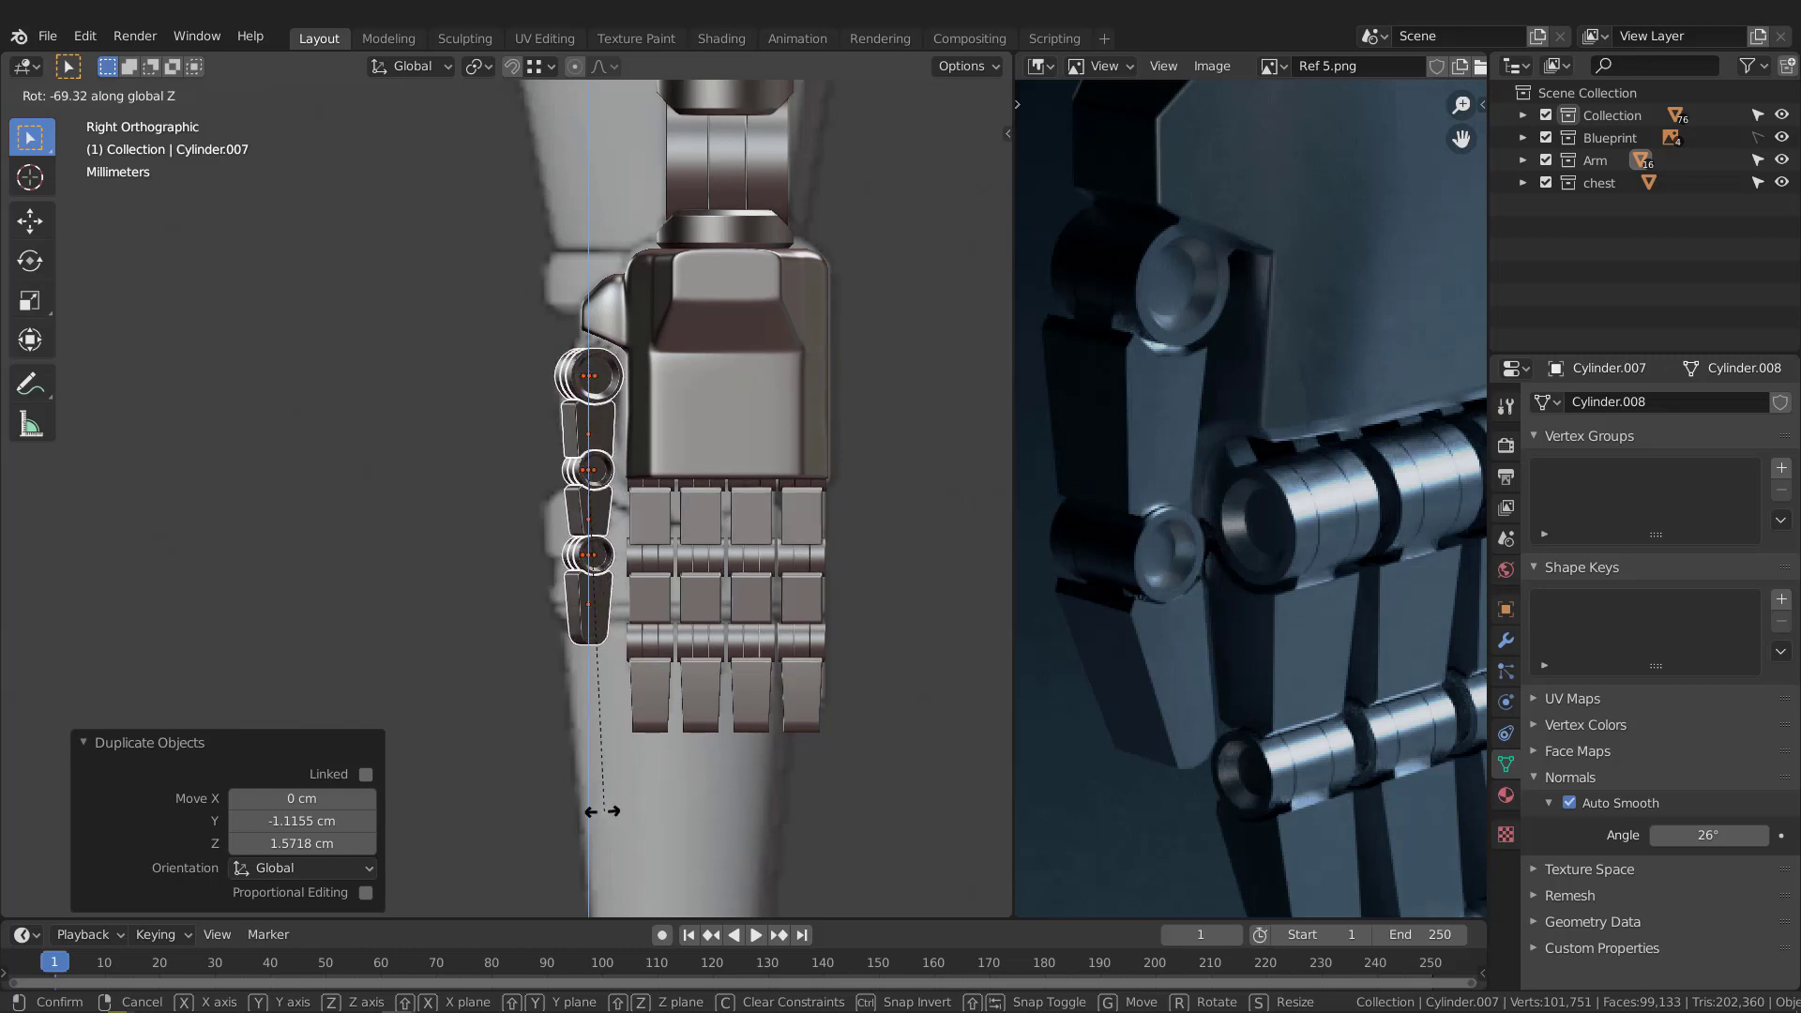
pyautogui.write('90')
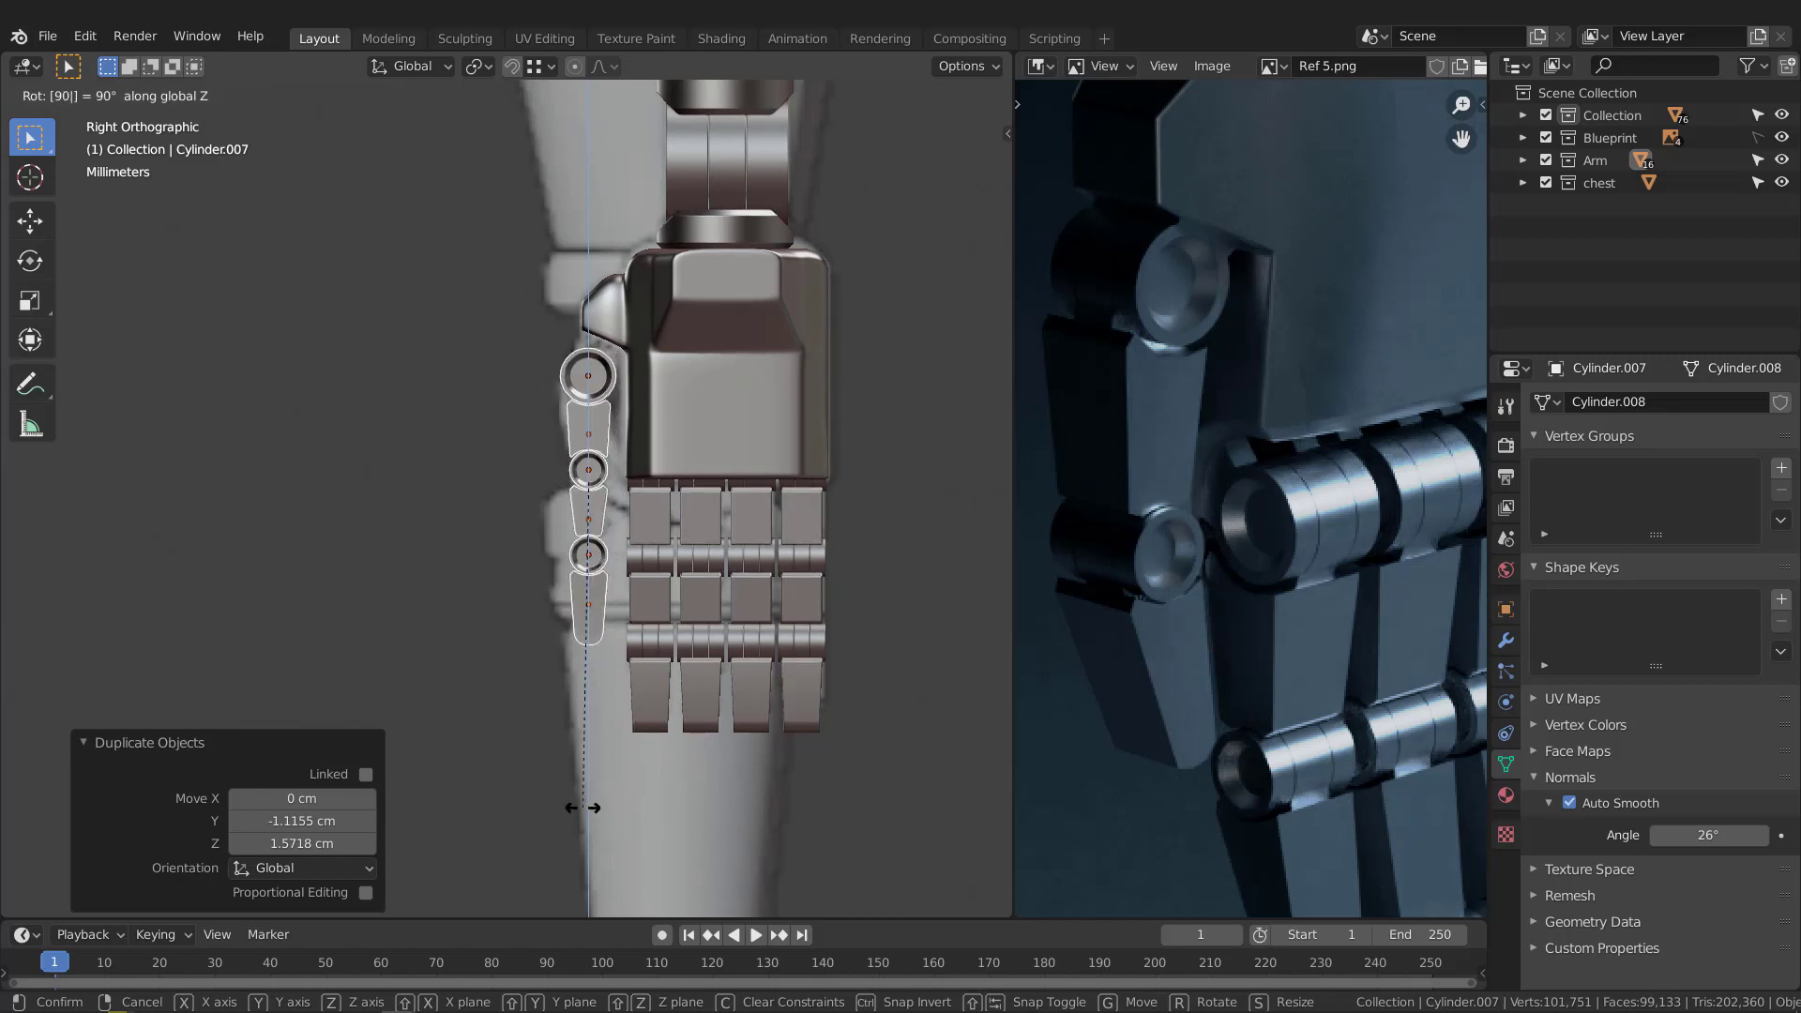
pyautogui.press('Return')
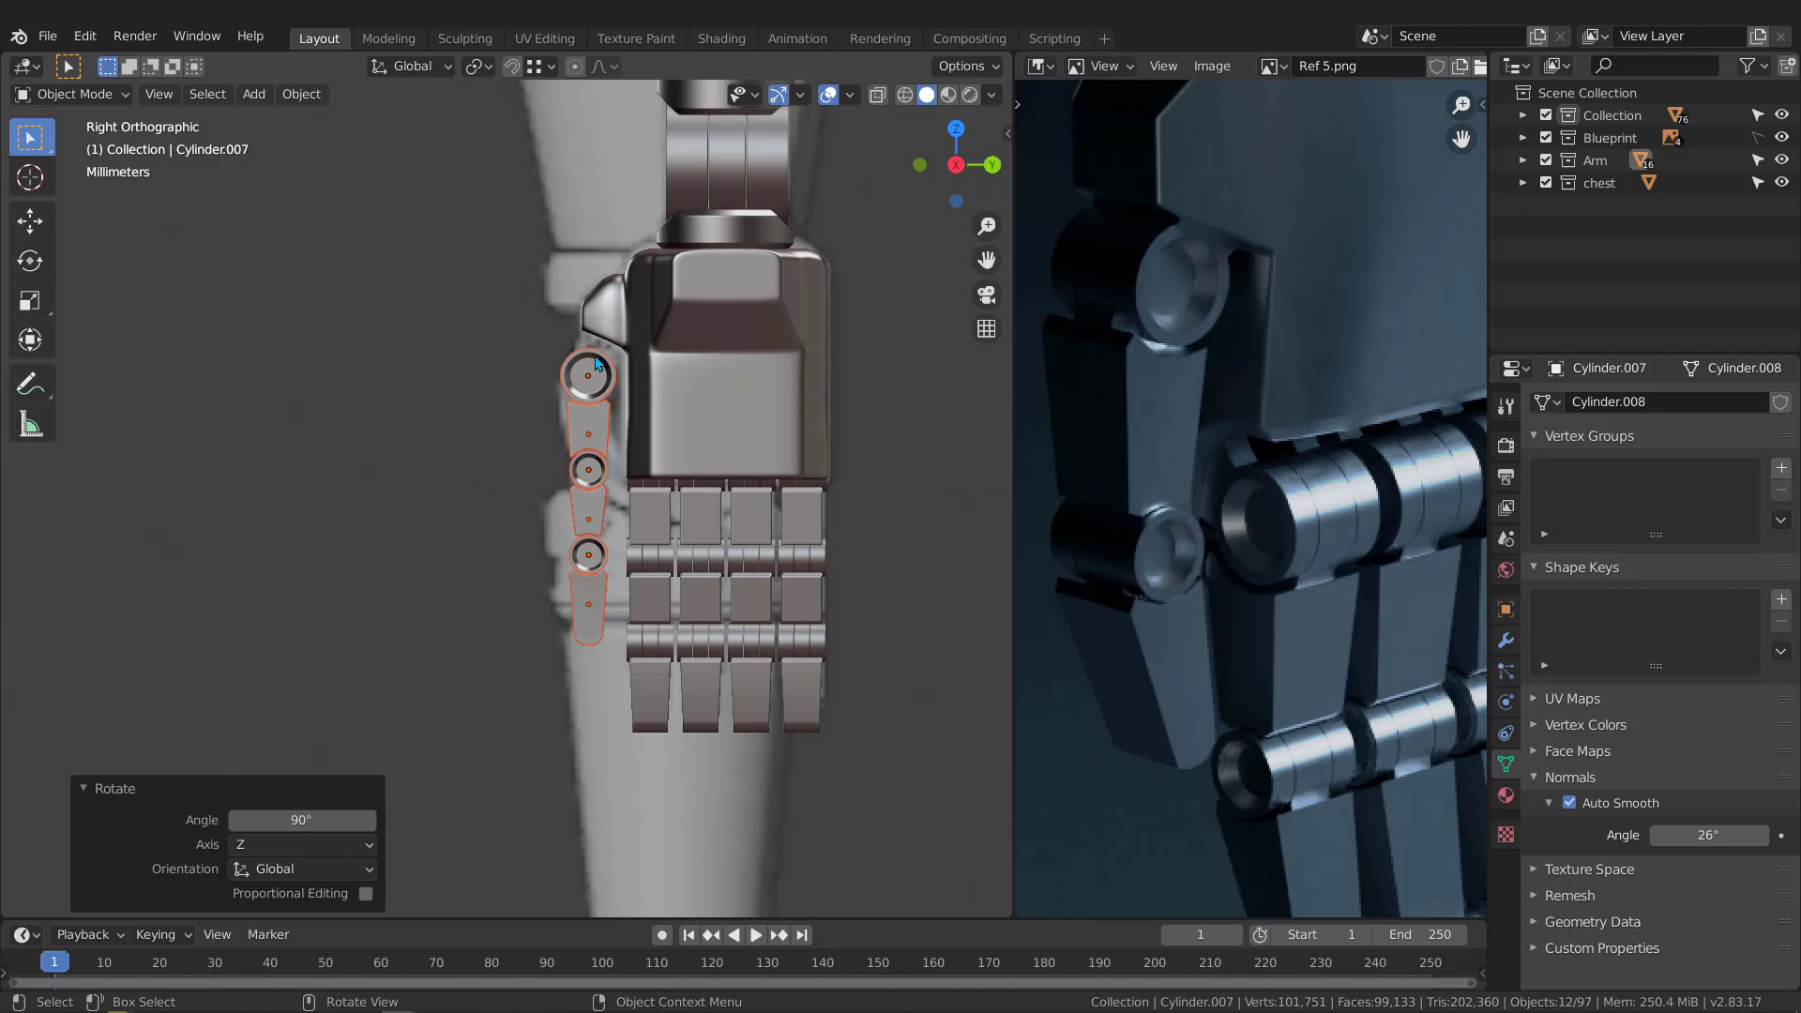
# Step: Move the copied finger about 0.09 cm along Y and 0.12 cm along Z so its top joint sits under the thumb socket
pyautogui.scroll(5, 595, 362)
pyautogui.press('g')
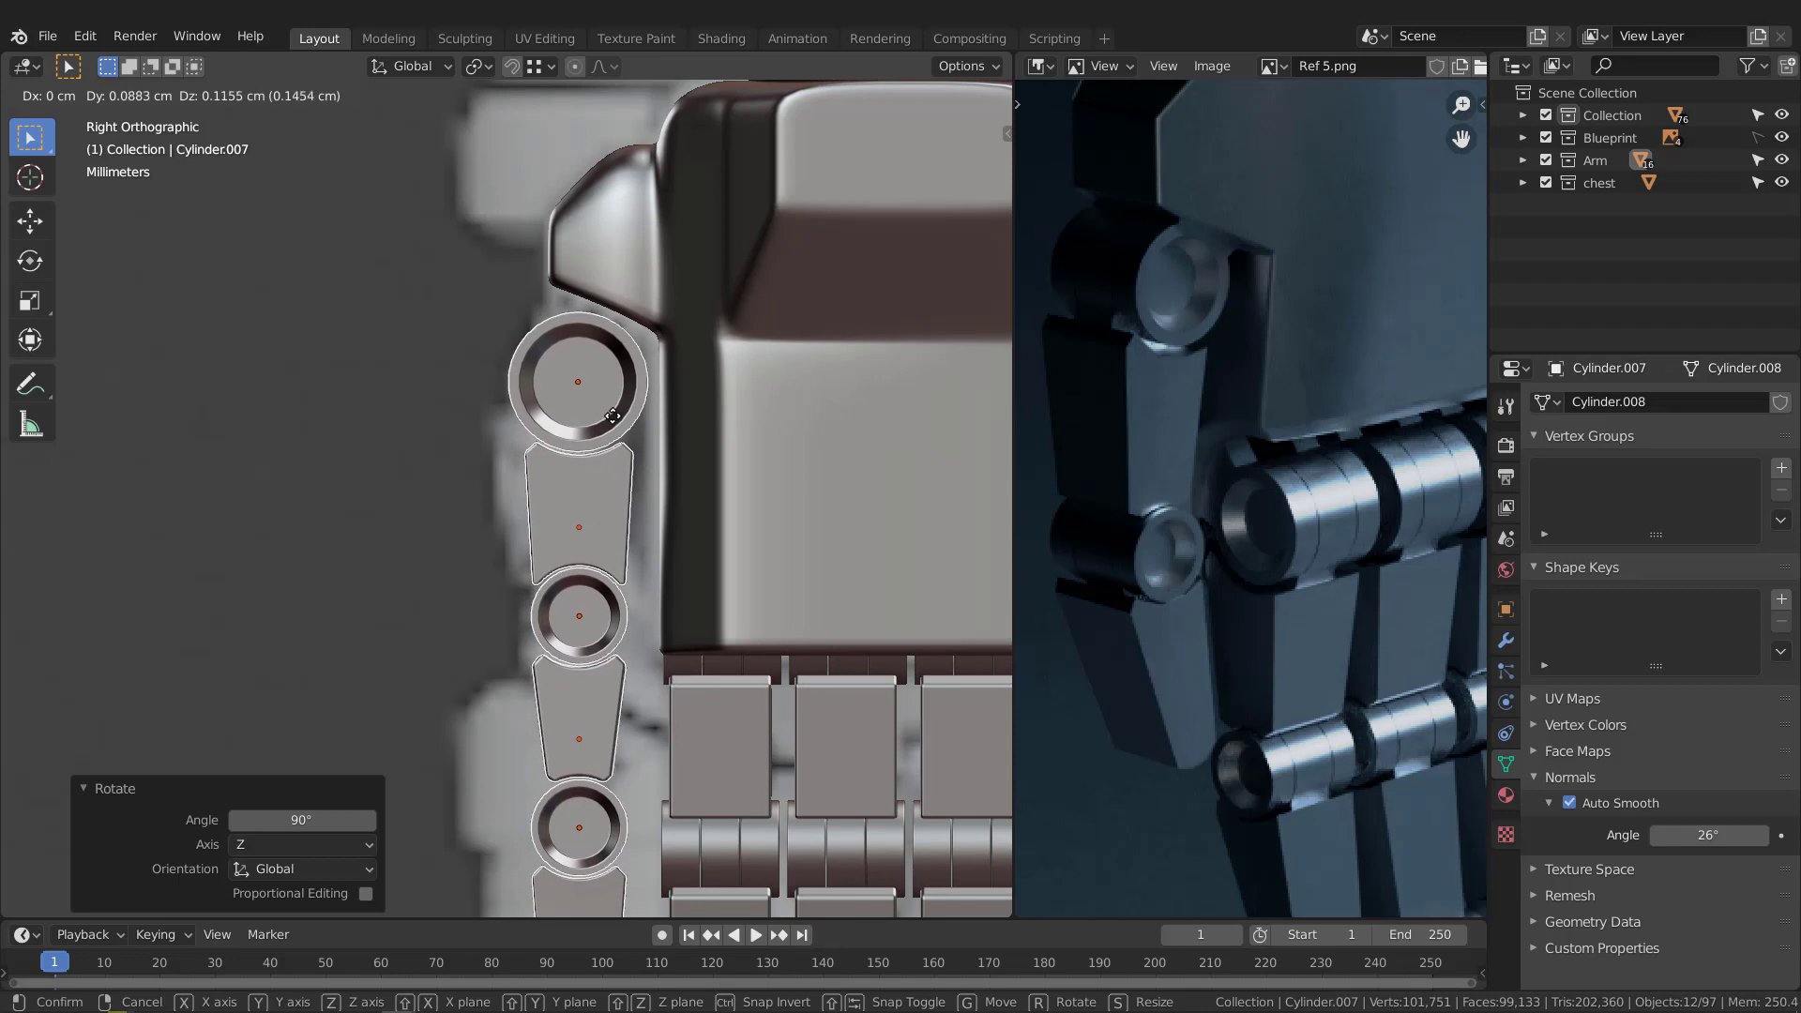
pyautogui.click(609, 421)
pyautogui.scroll(-4, 602, 460)
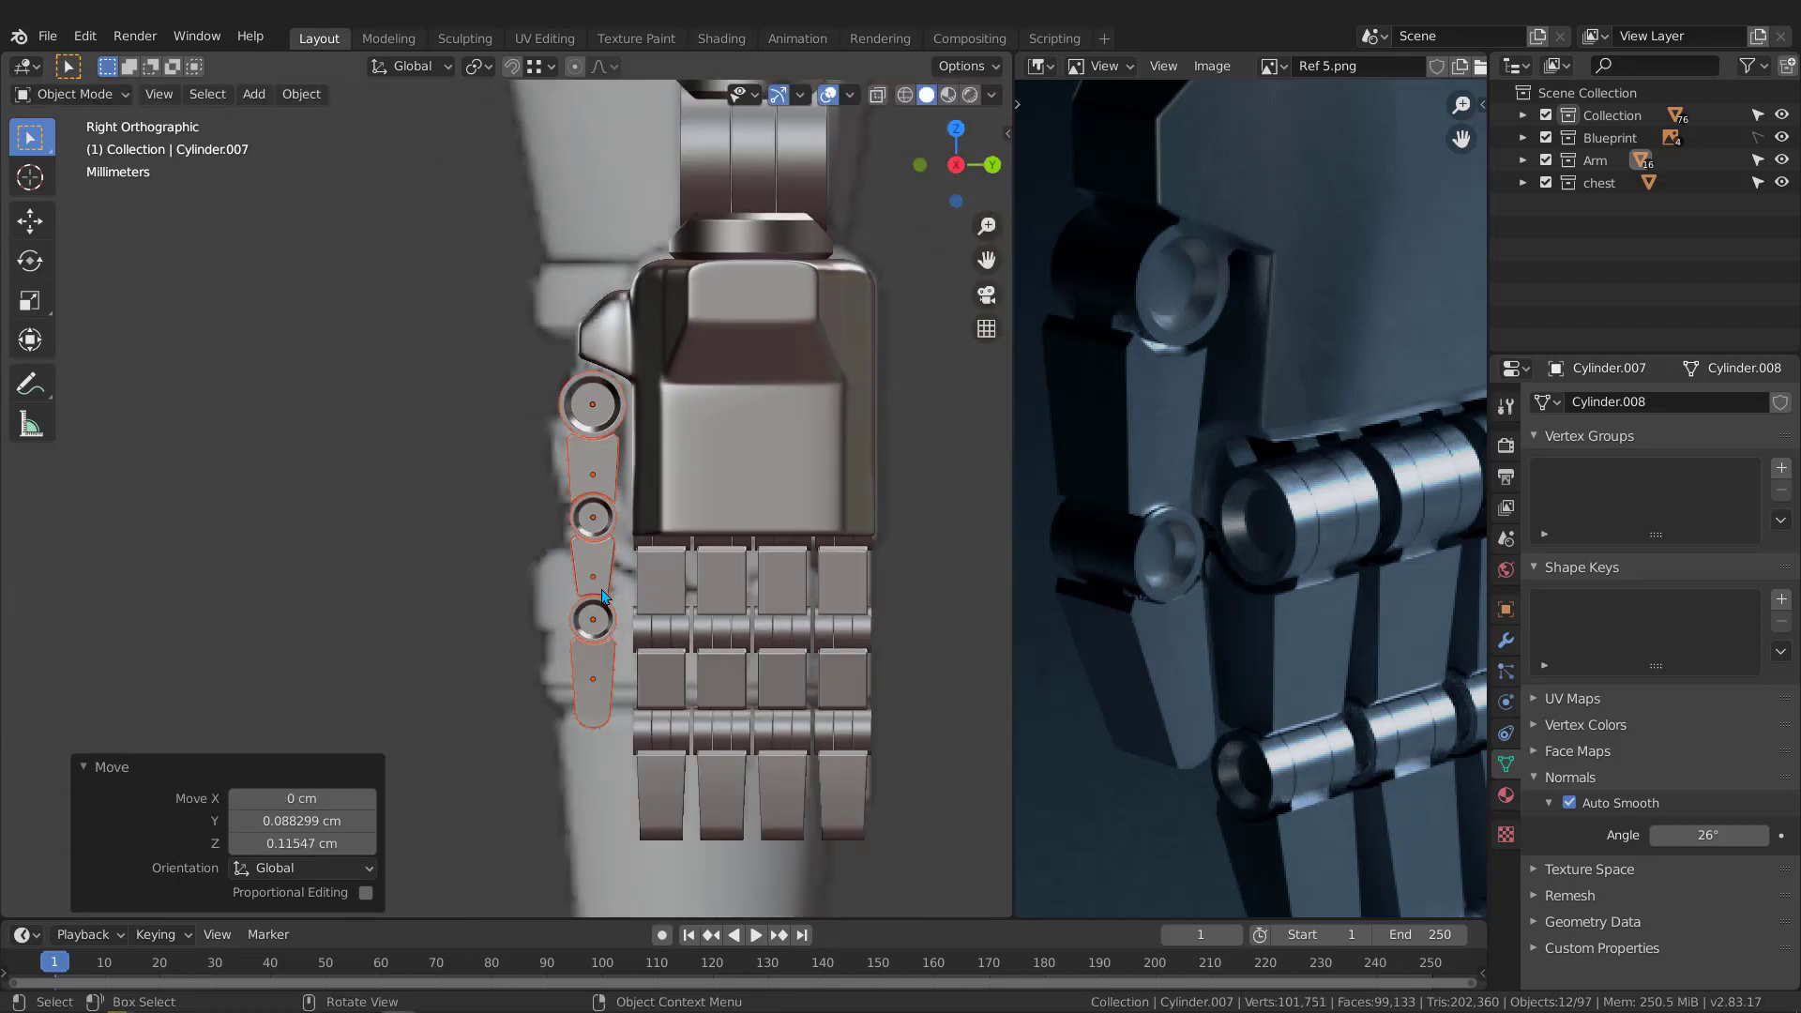
# Step: Delete the thumb's middle segment with its joint and raise the fingertip with its joint about 1.52 cm along Z to close the gap
pyautogui.scroll(3, 576, 551)
pyautogui.moveTo(541, 499); pyautogui.dragTo(655, 566)
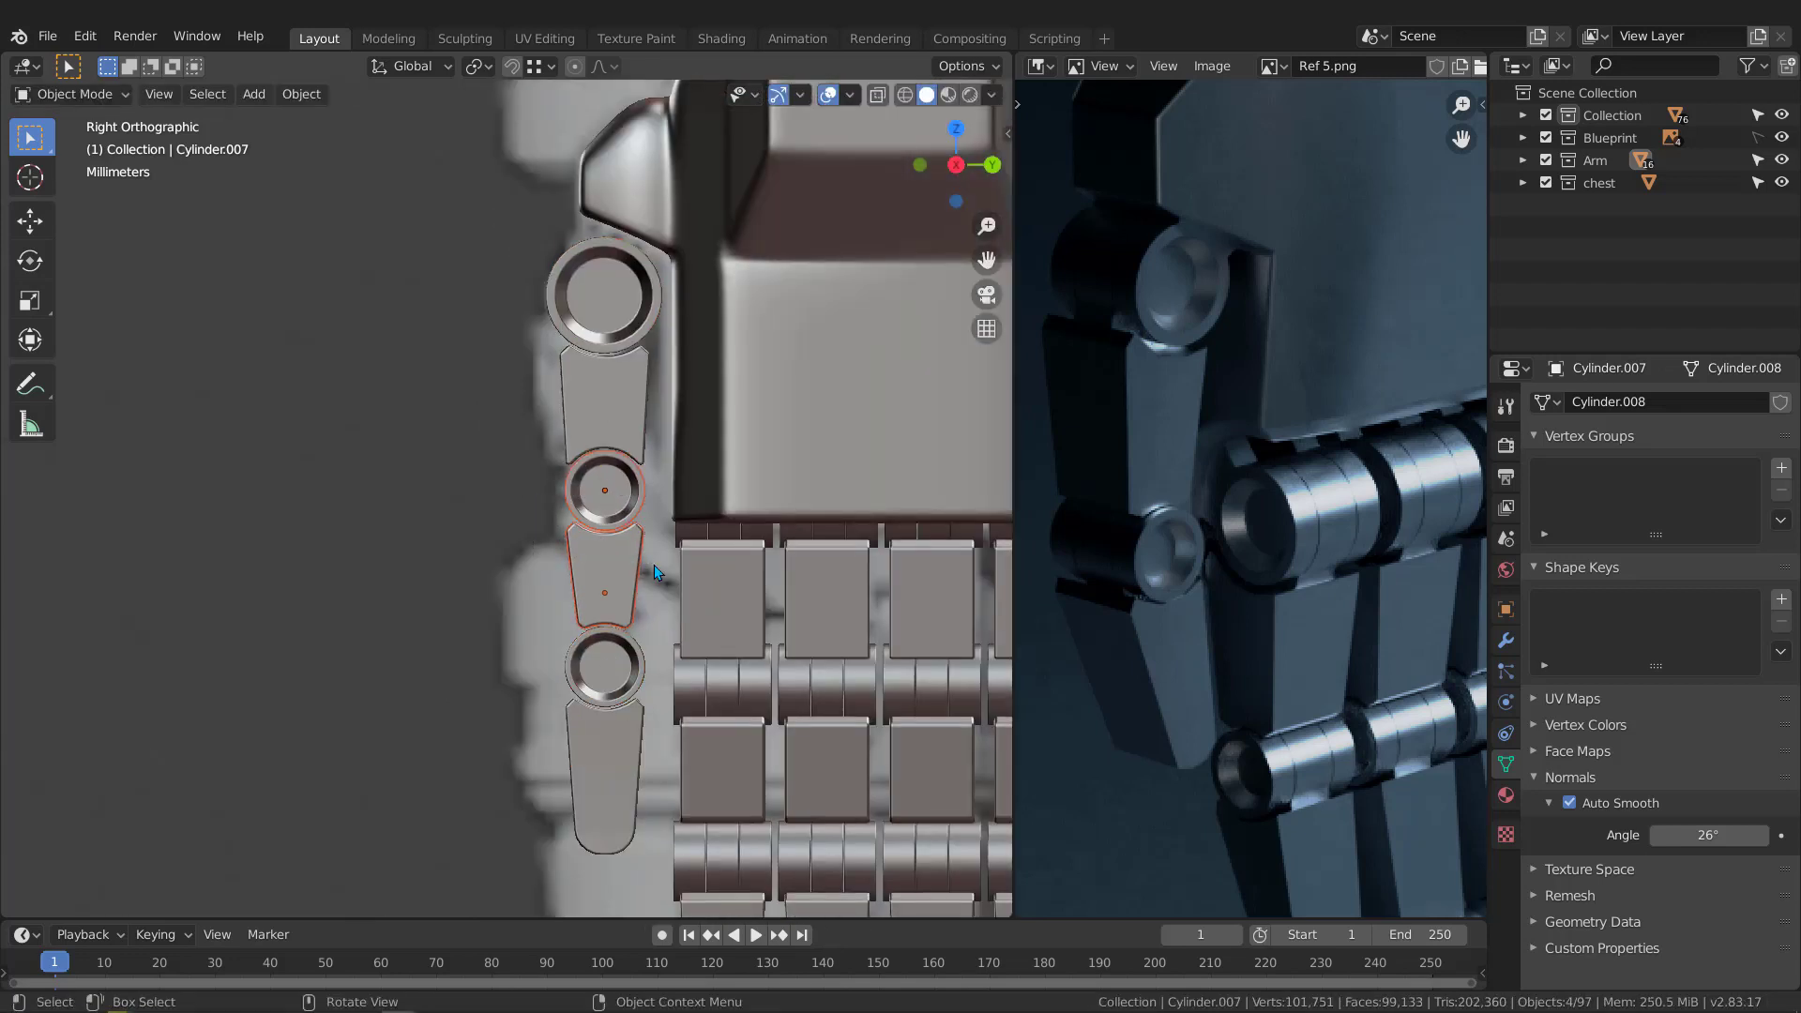
pyautogui.press('Delete')
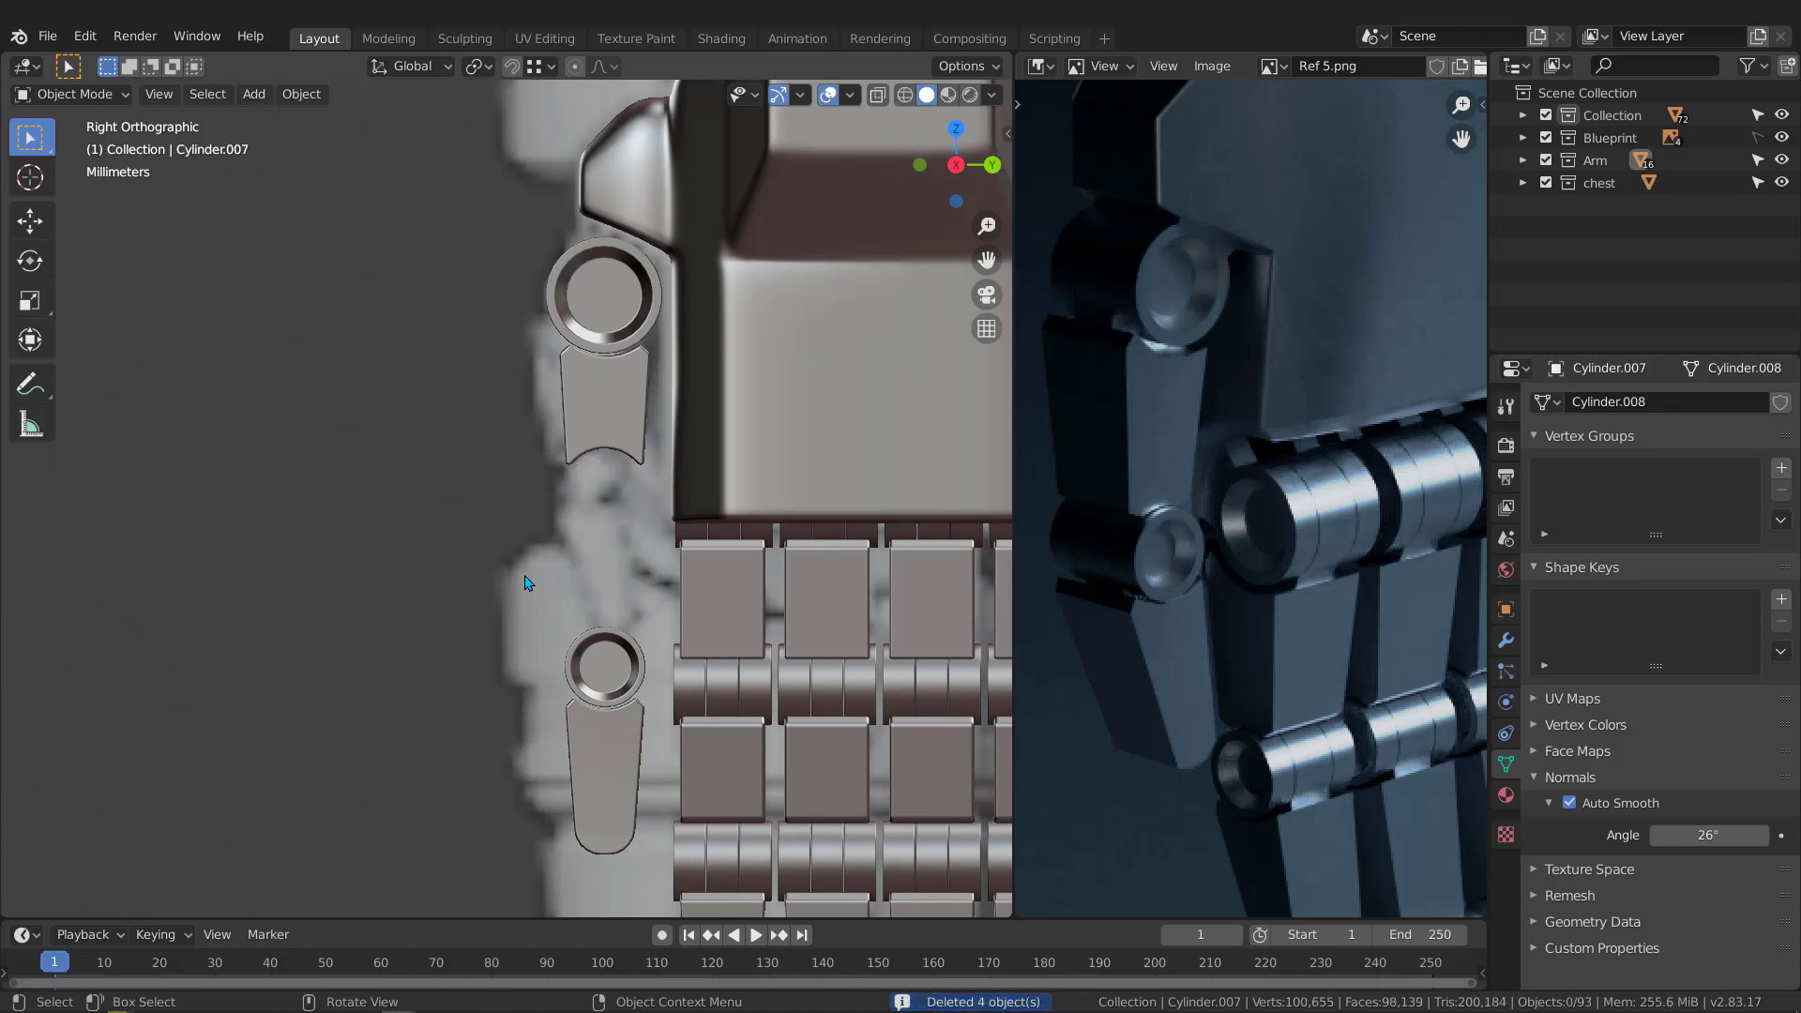
pyautogui.moveTo(537, 601); pyautogui.dragTo(642, 780)
pyautogui.press('g')
pyautogui.press('z')
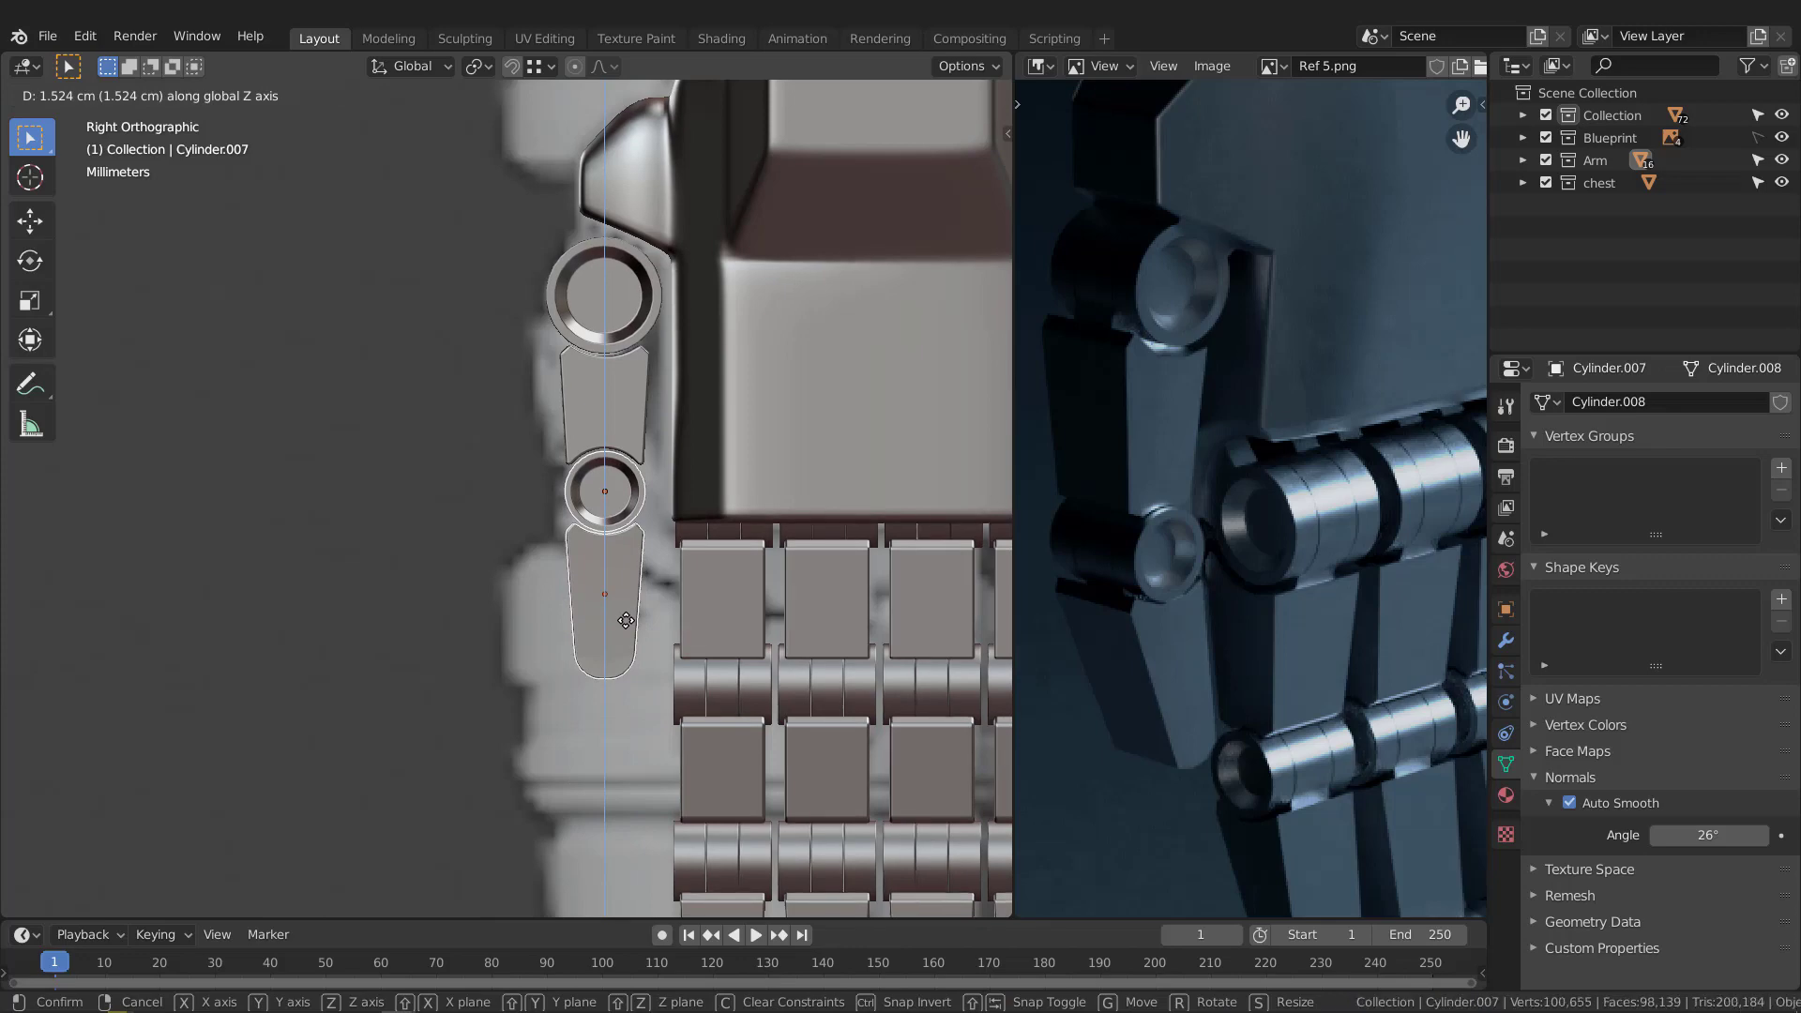
pyautogui.click(626, 621)
# Step: Select all the thumb parts and shift them about 0.21 cm along the X axis to center them under the socket
pyautogui.scroll(-3, 626, 621)
pyautogui.moveTo(626, 621); pyautogui.dragTo(617, 452, button='middle')
pyautogui.press('KP_1')
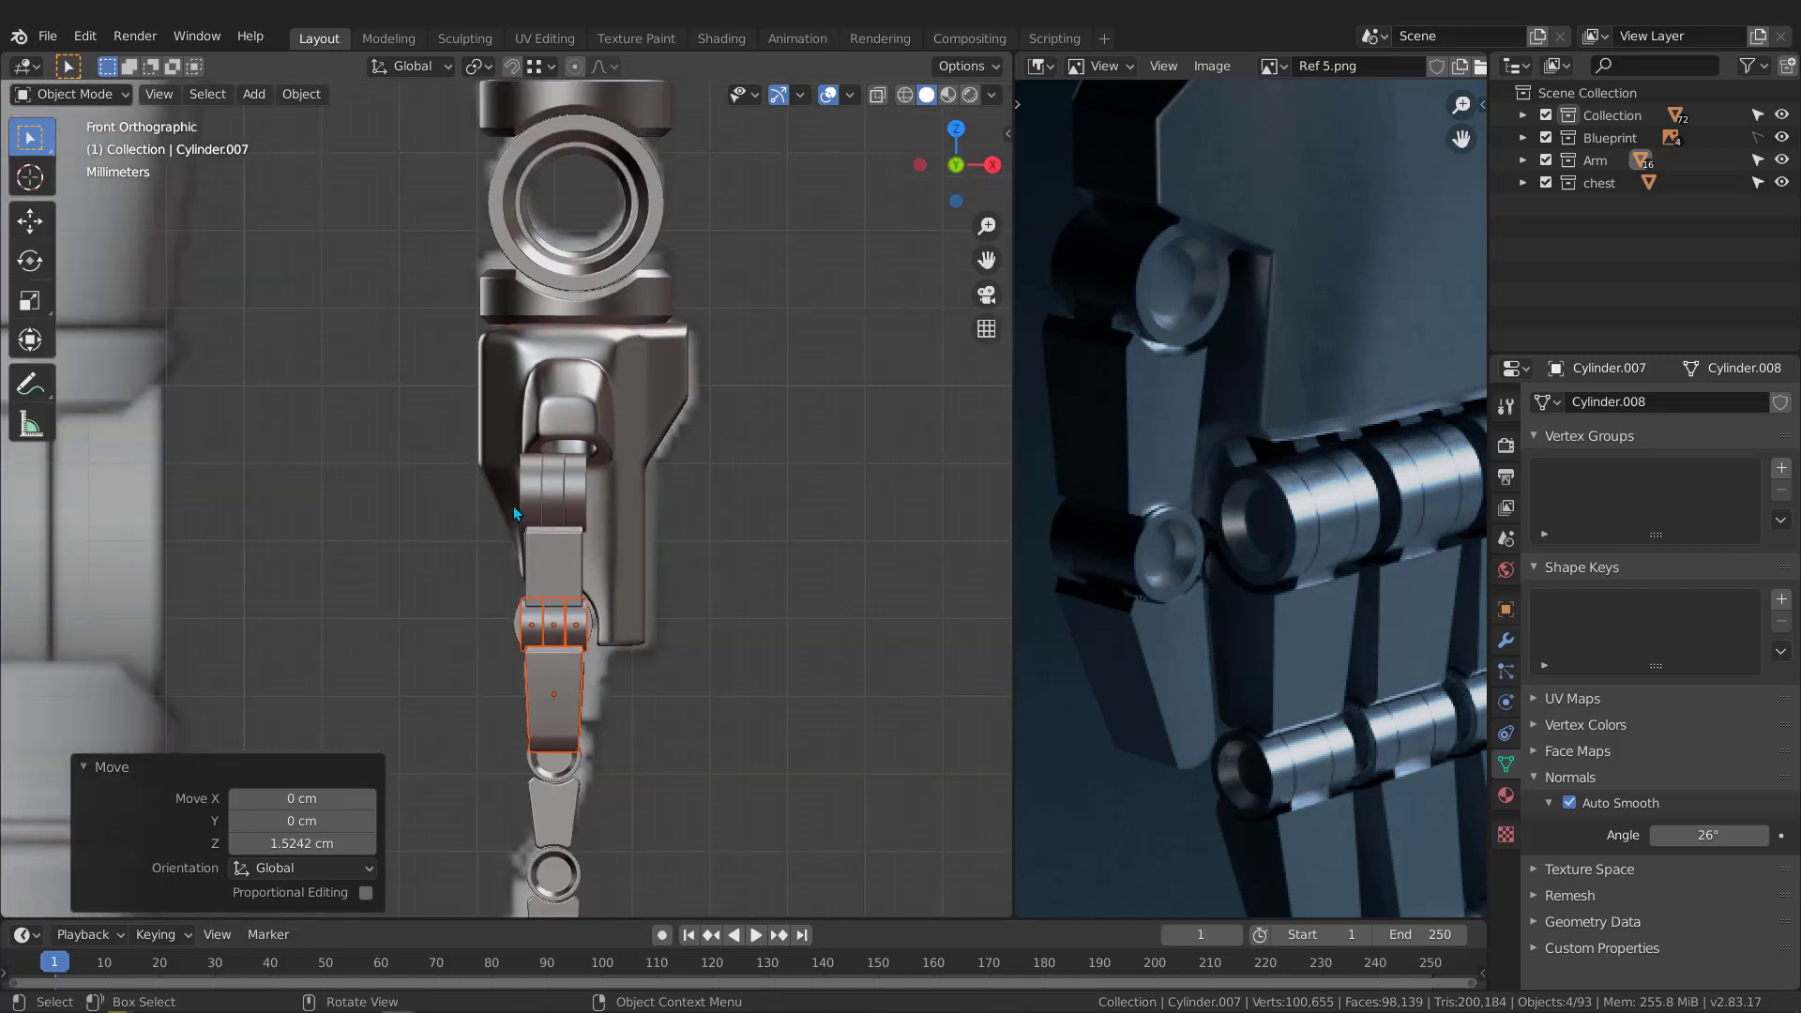
pyautogui.press('KP_3')
pyautogui.moveTo(500, 806); pyautogui.dragTo(580, 557)
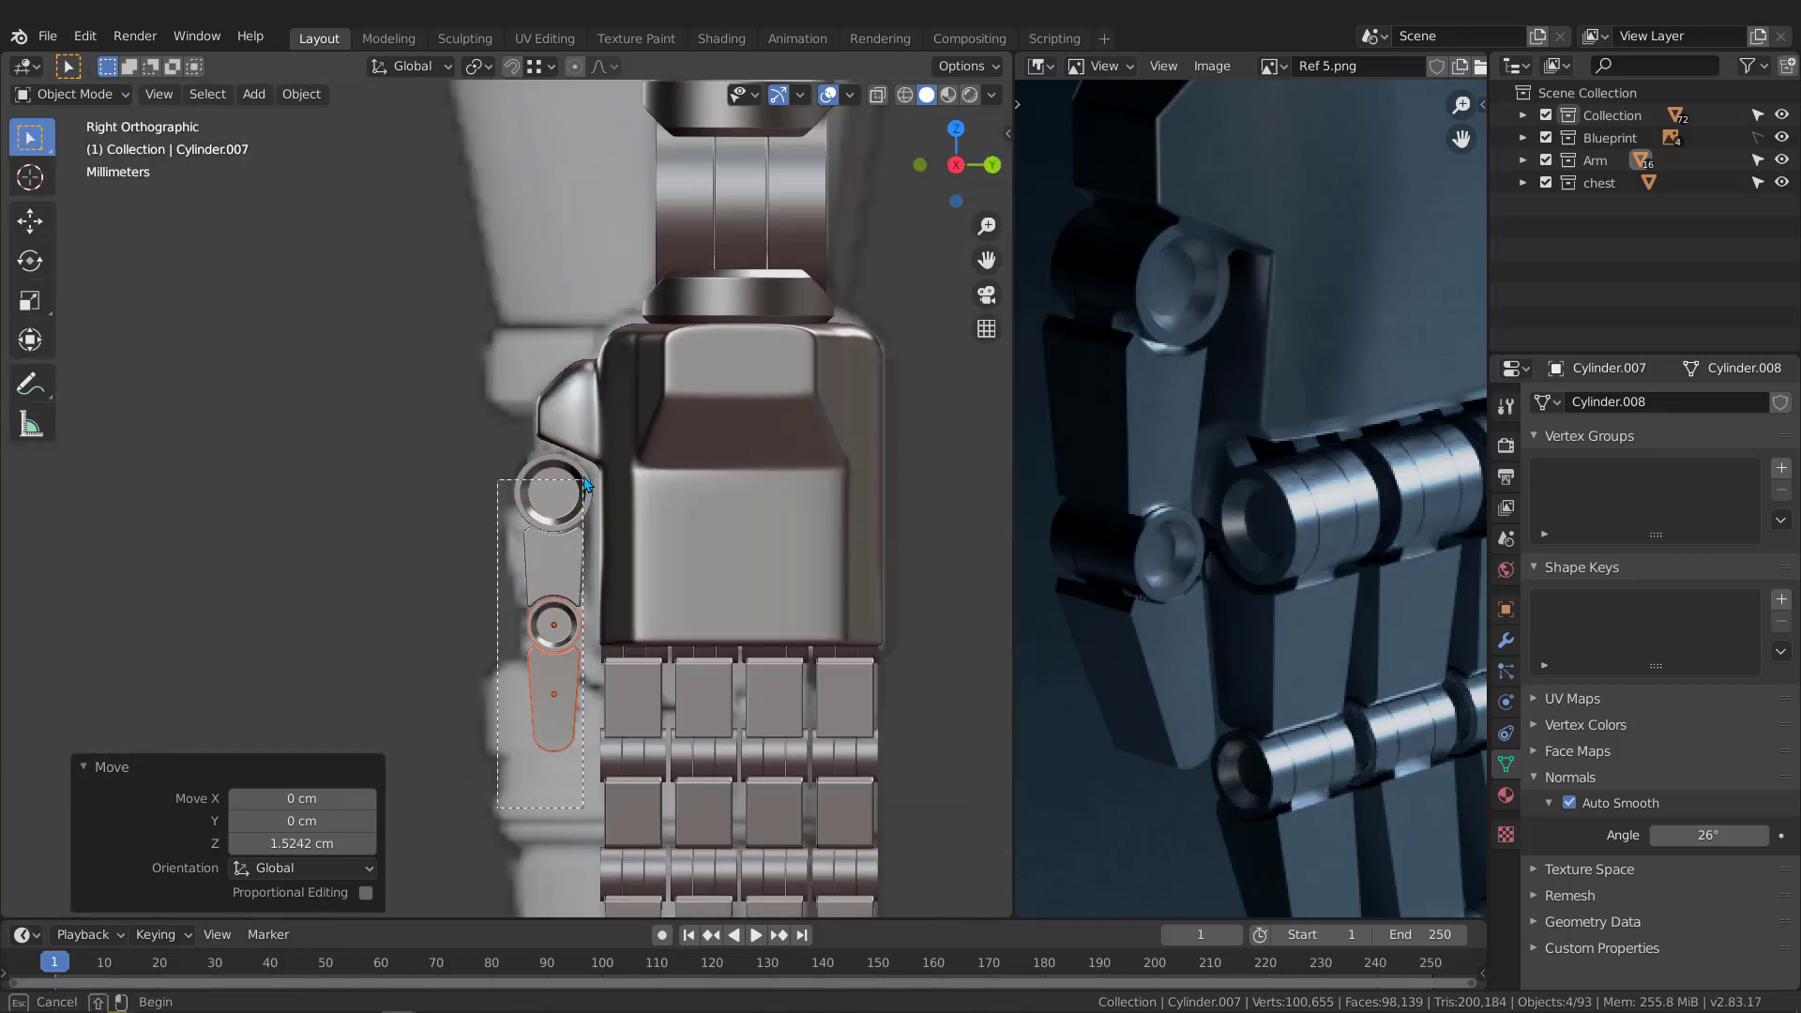
pyautogui.moveTo(591, 476); pyautogui.dragTo(589, 469)
pyautogui.press('KP_1')
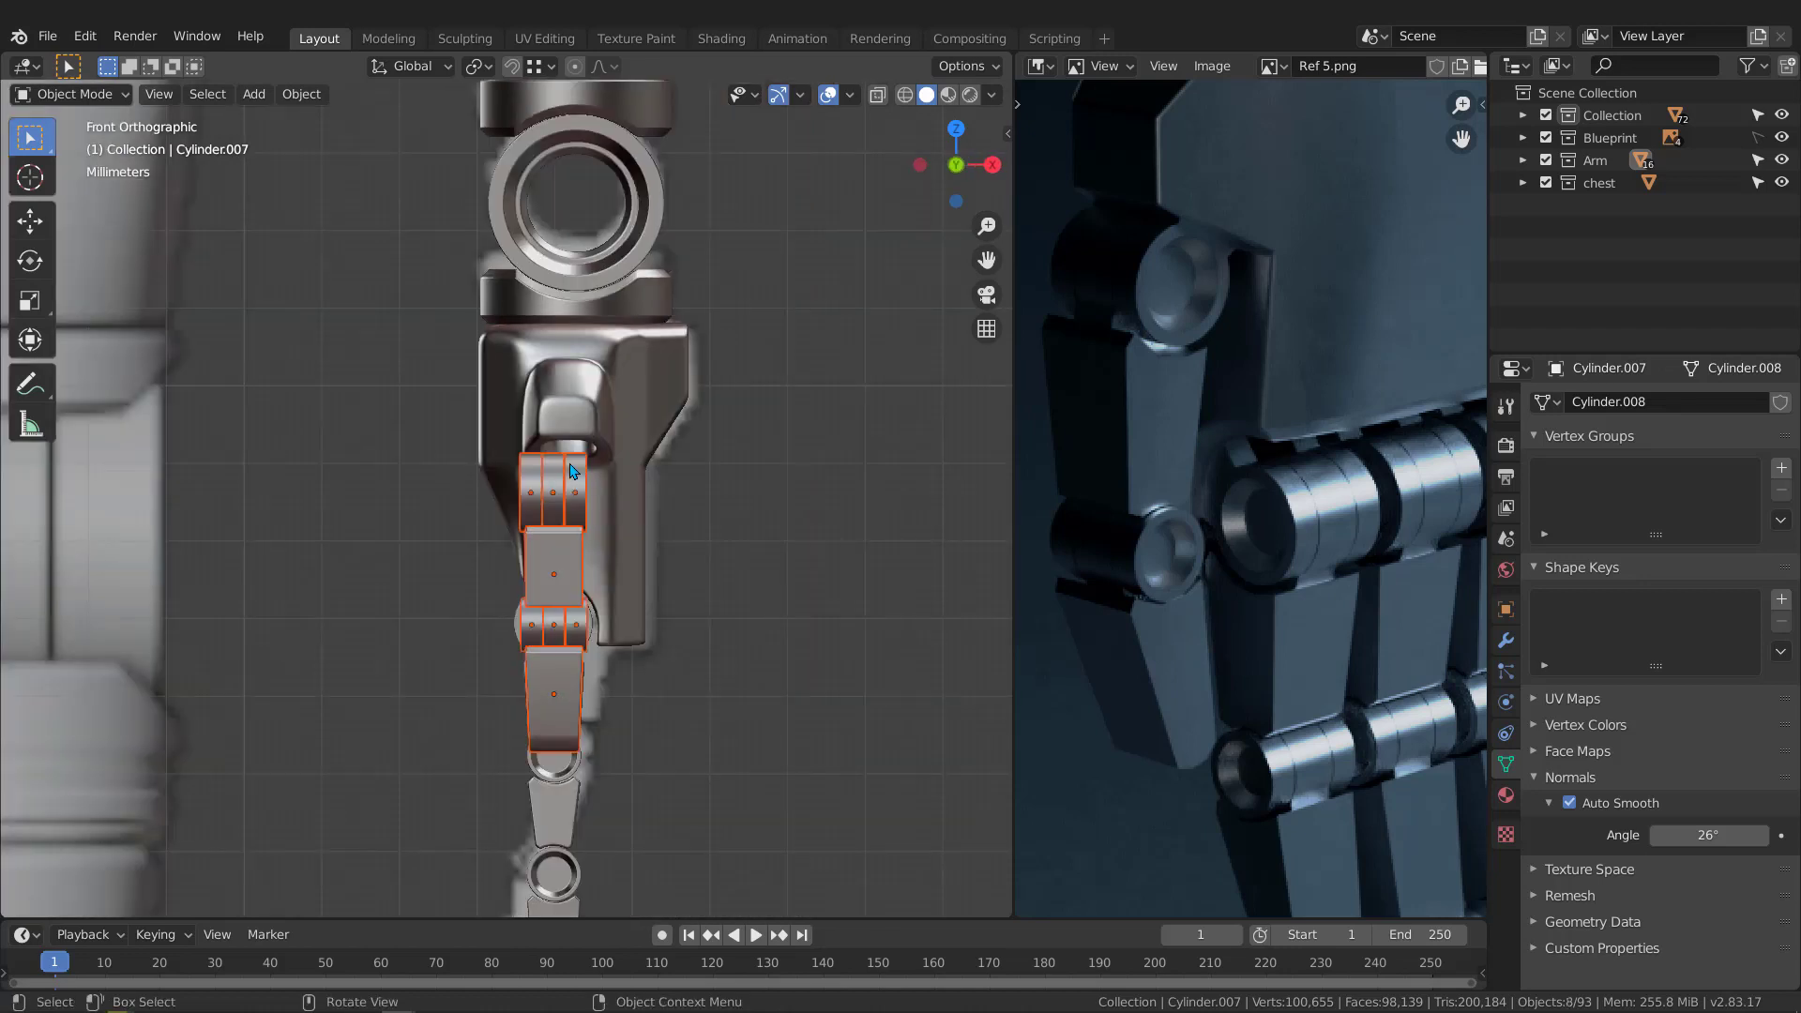
pyautogui.scroll(3, 612, 477)
pyautogui.press('g')
pyautogui.press('x')
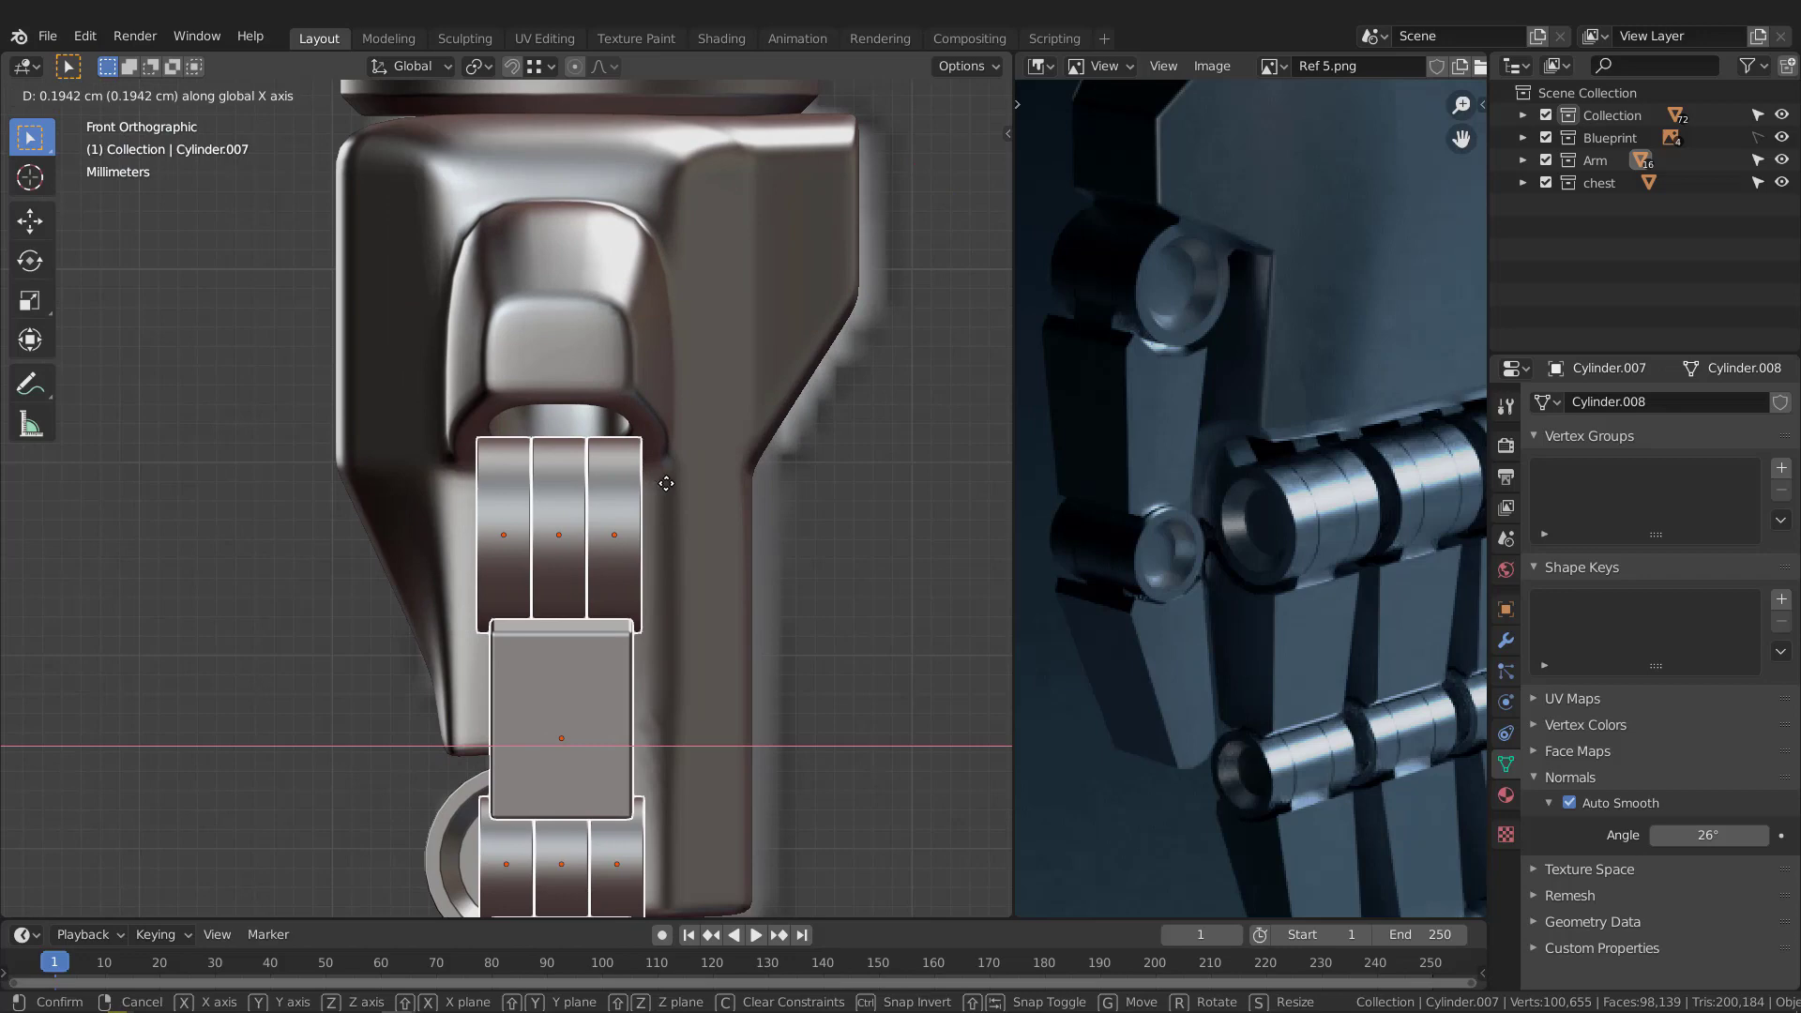
pyautogui.click(668, 483)
# Step: Nudge the whole thumb slightly in the side view to fit its top joint closer to the socket
pyautogui.moveTo(668, 484); pyautogui.dragTo(518, 461, button='middle')
pyautogui.press('KP_1')
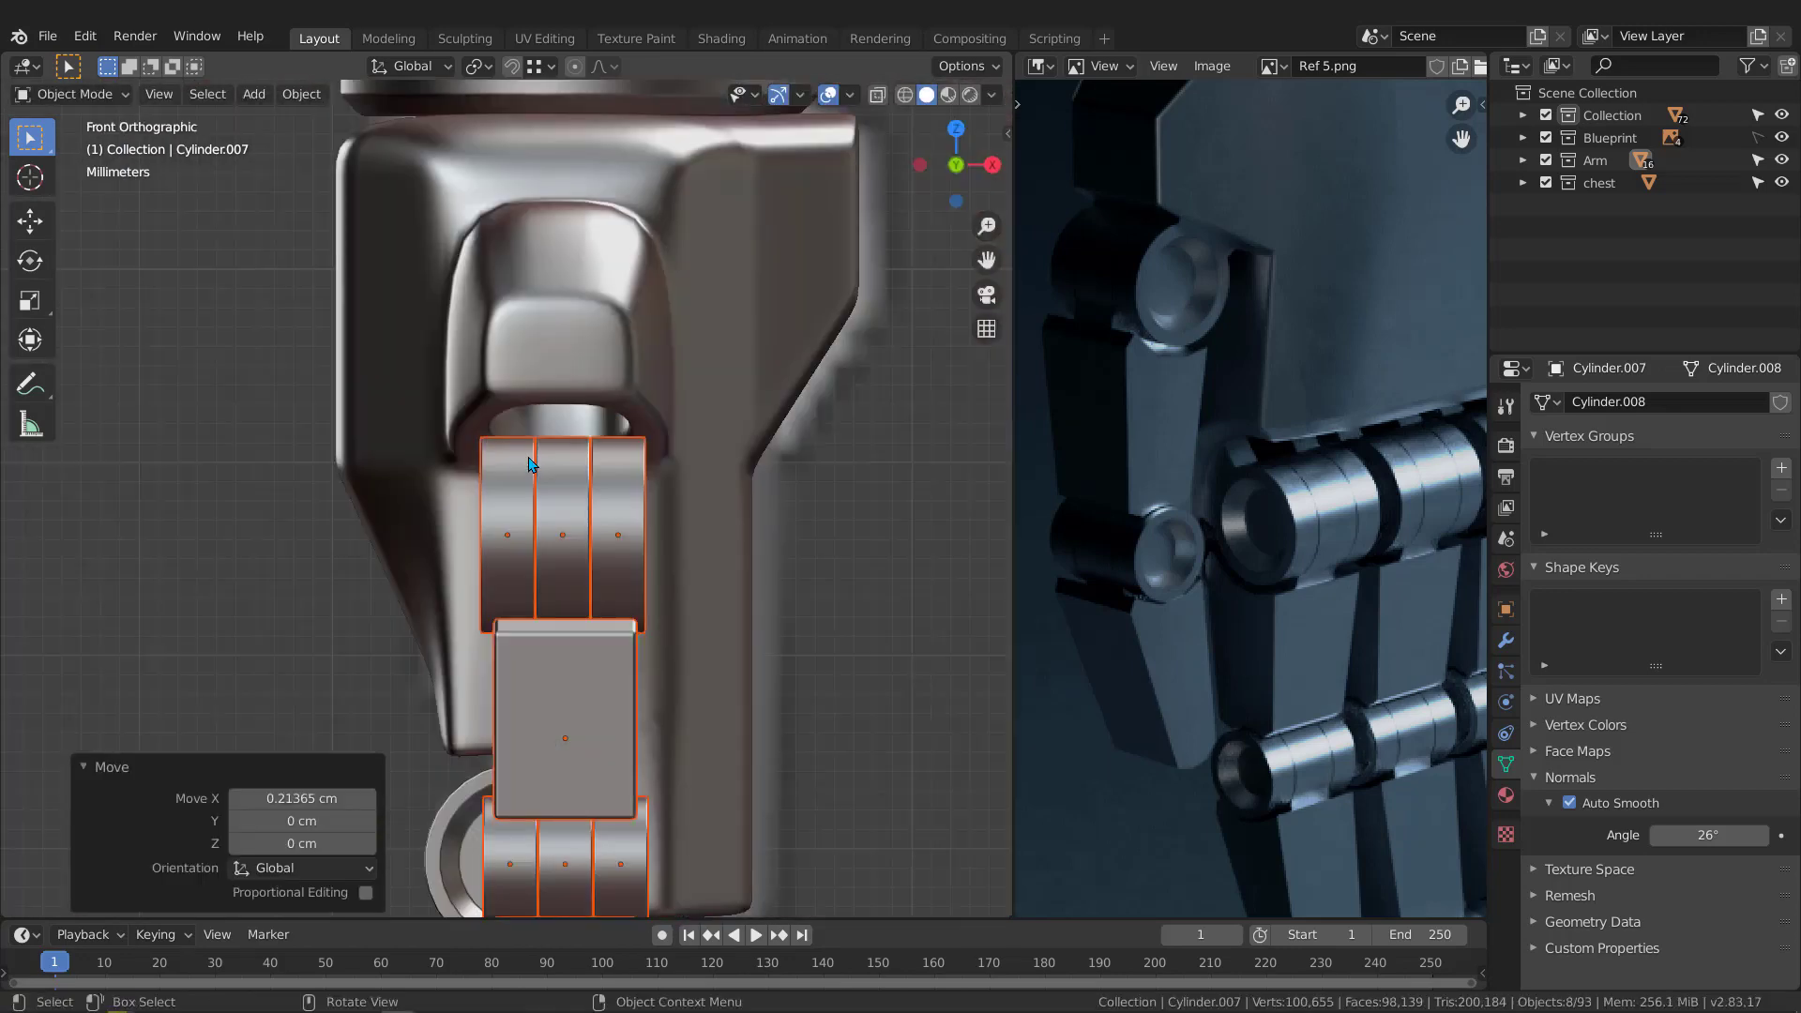
pyautogui.press('KP_3')
pyautogui.press('g')
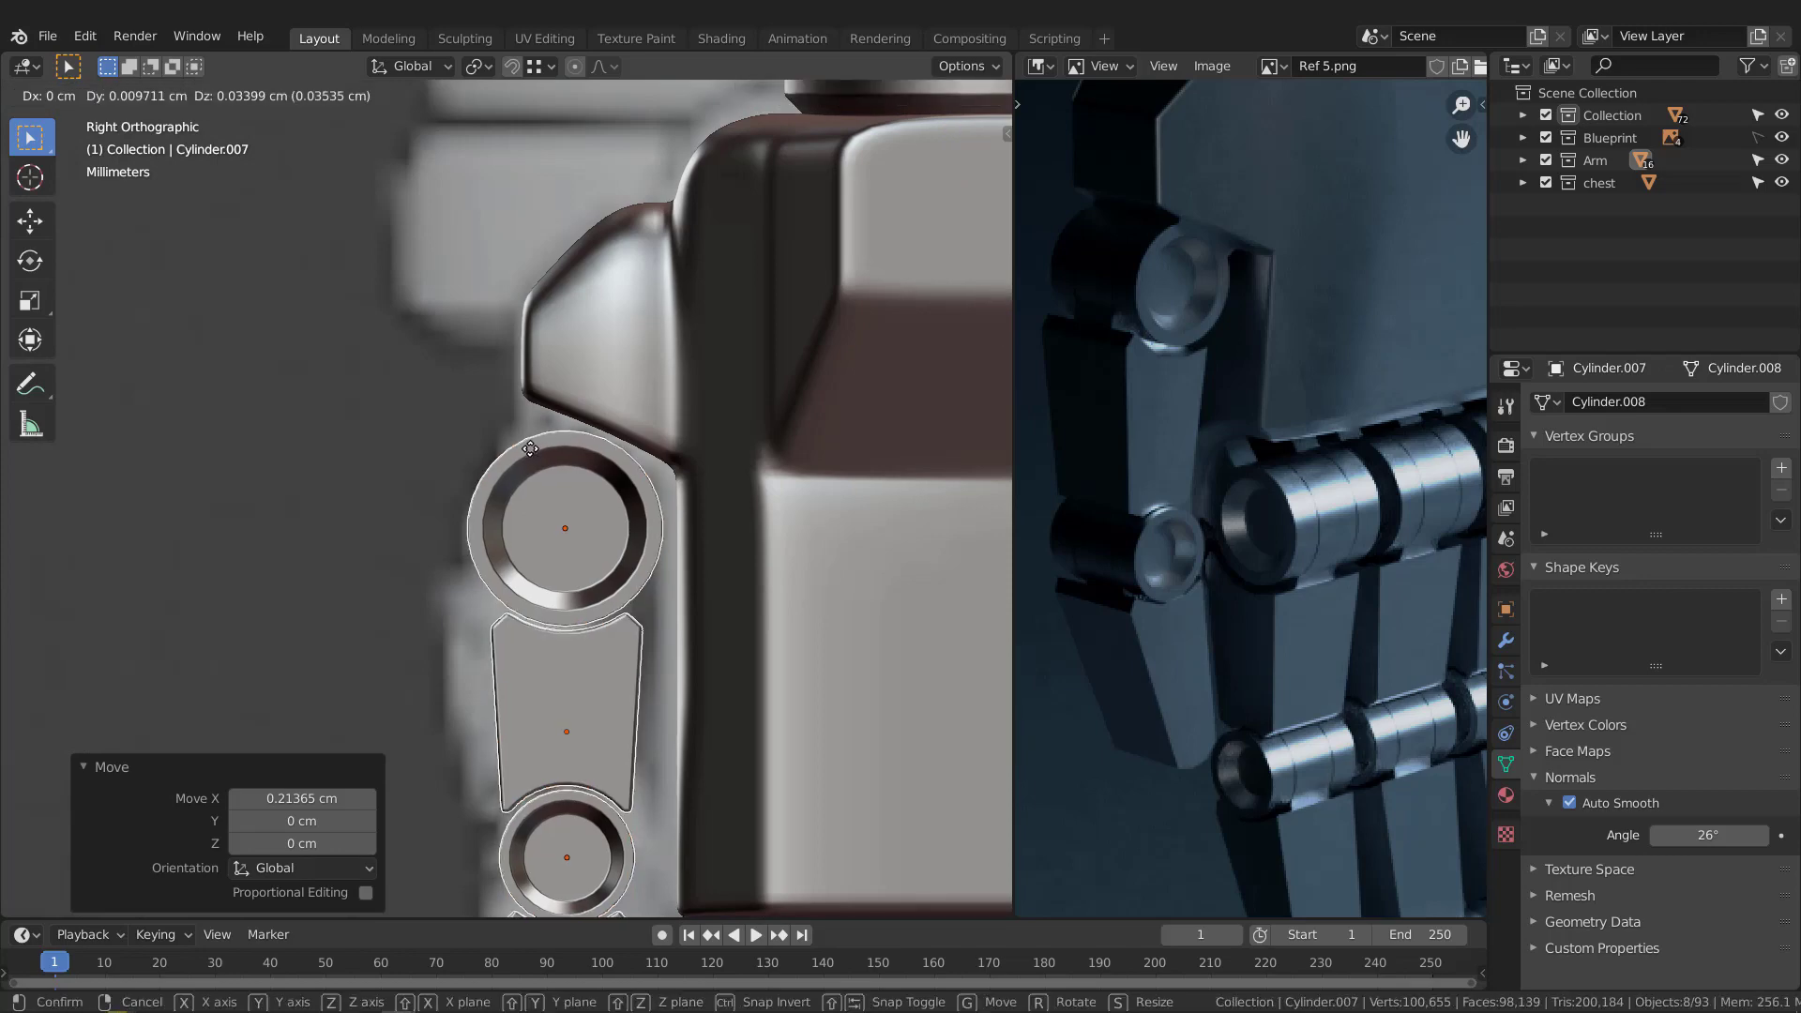
pyautogui.click(529, 460)
# Step: Isolate the palm body in local view and turn off the viewport display of its subdivision modifier
pyautogui.moveTo(529, 460); pyautogui.dragTo(595, 378, button='middle')
pyautogui.scroll(-3, 581, 512)
pyautogui.scroll(10, 581, 471)
pyautogui.click(571, 509)
pyautogui.click(594, 531)
pyautogui.click(654, 457)
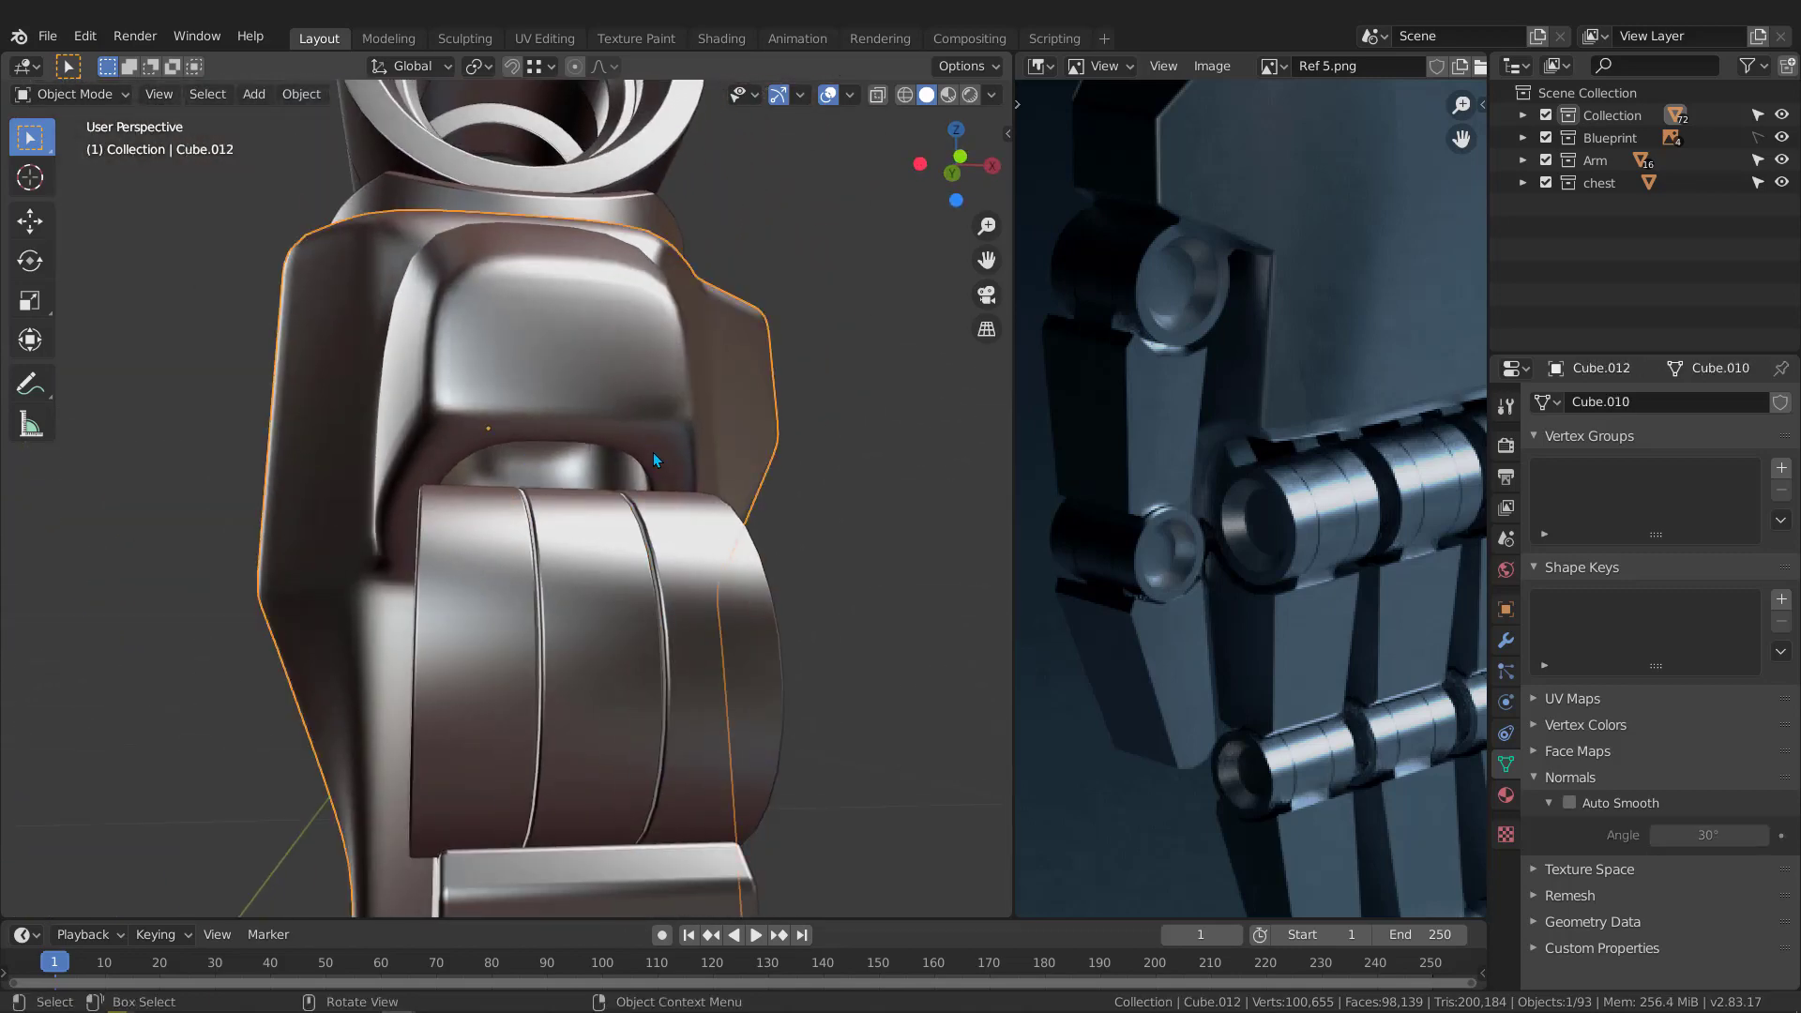
pyautogui.press('KP_Divide')
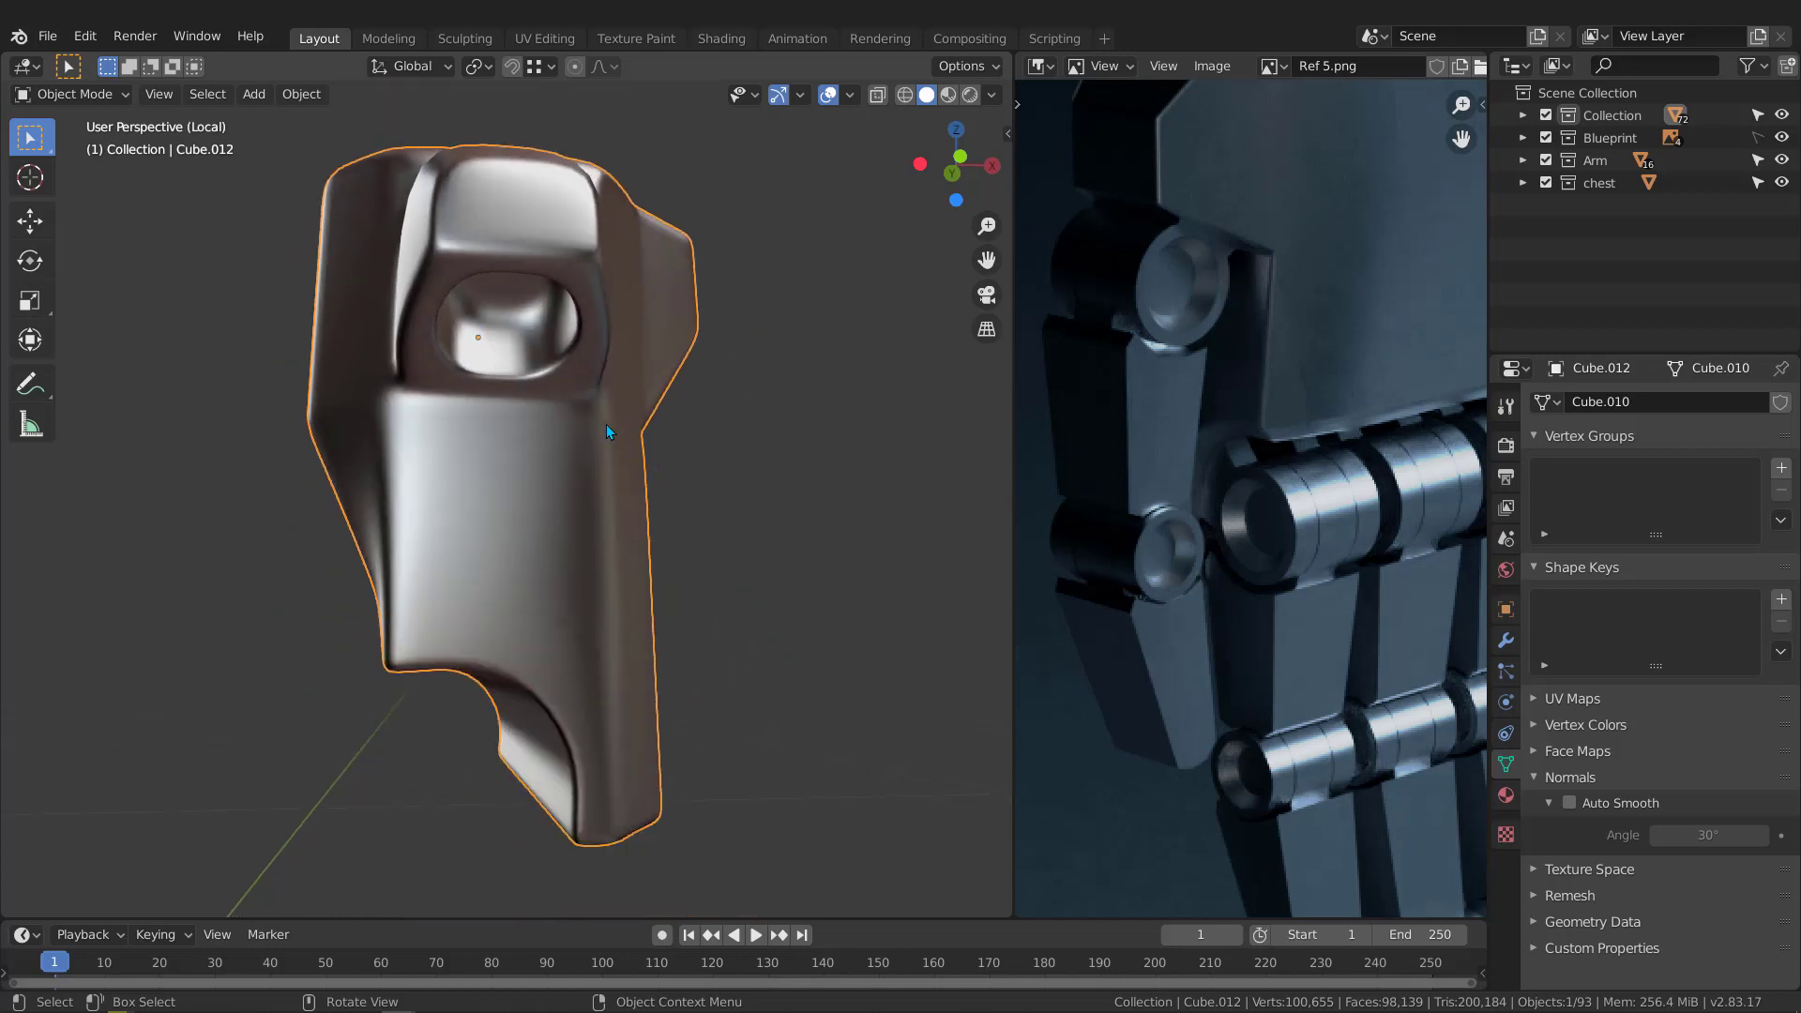
pyautogui.click(1508, 644)
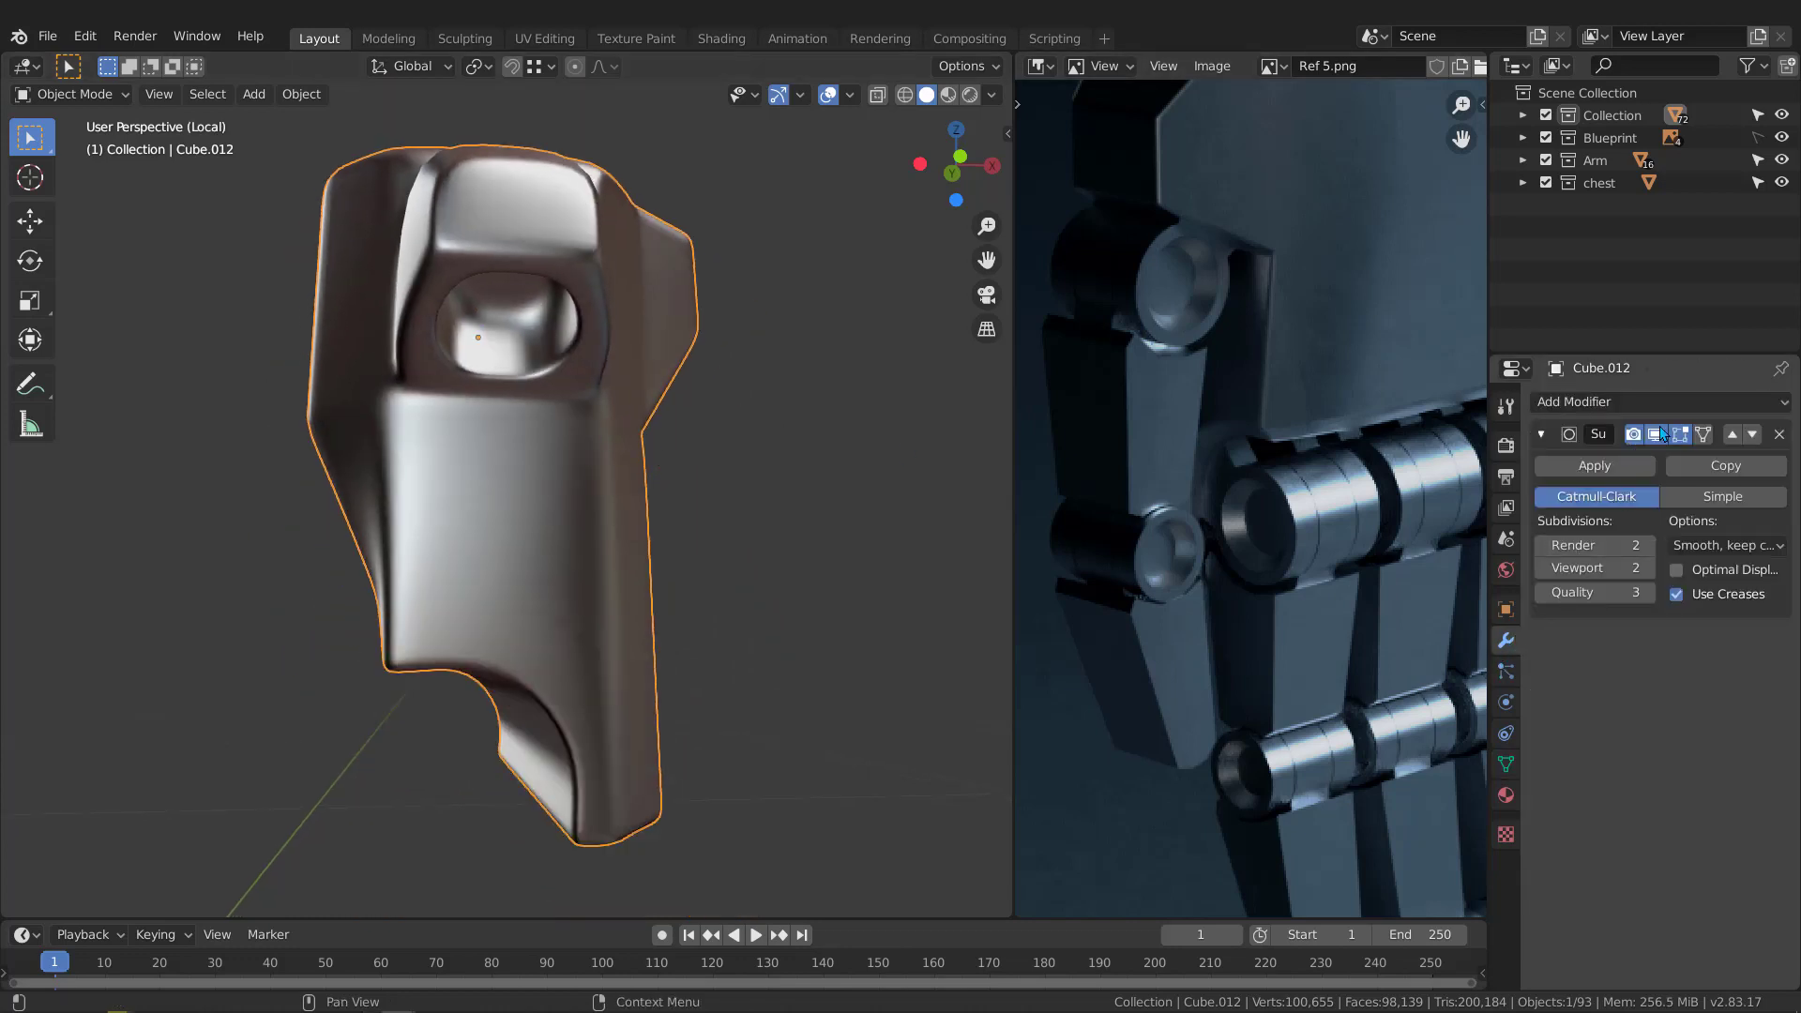
pyautogui.click(1657, 432)
# Step: In the palm mesh, select the thumb socket's inner faces, growing the selection from the center out to the rim
pyautogui.moveTo(457, 248); pyautogui.dragTo(456, 159, button='middle')
pyautogui.press('Tab')
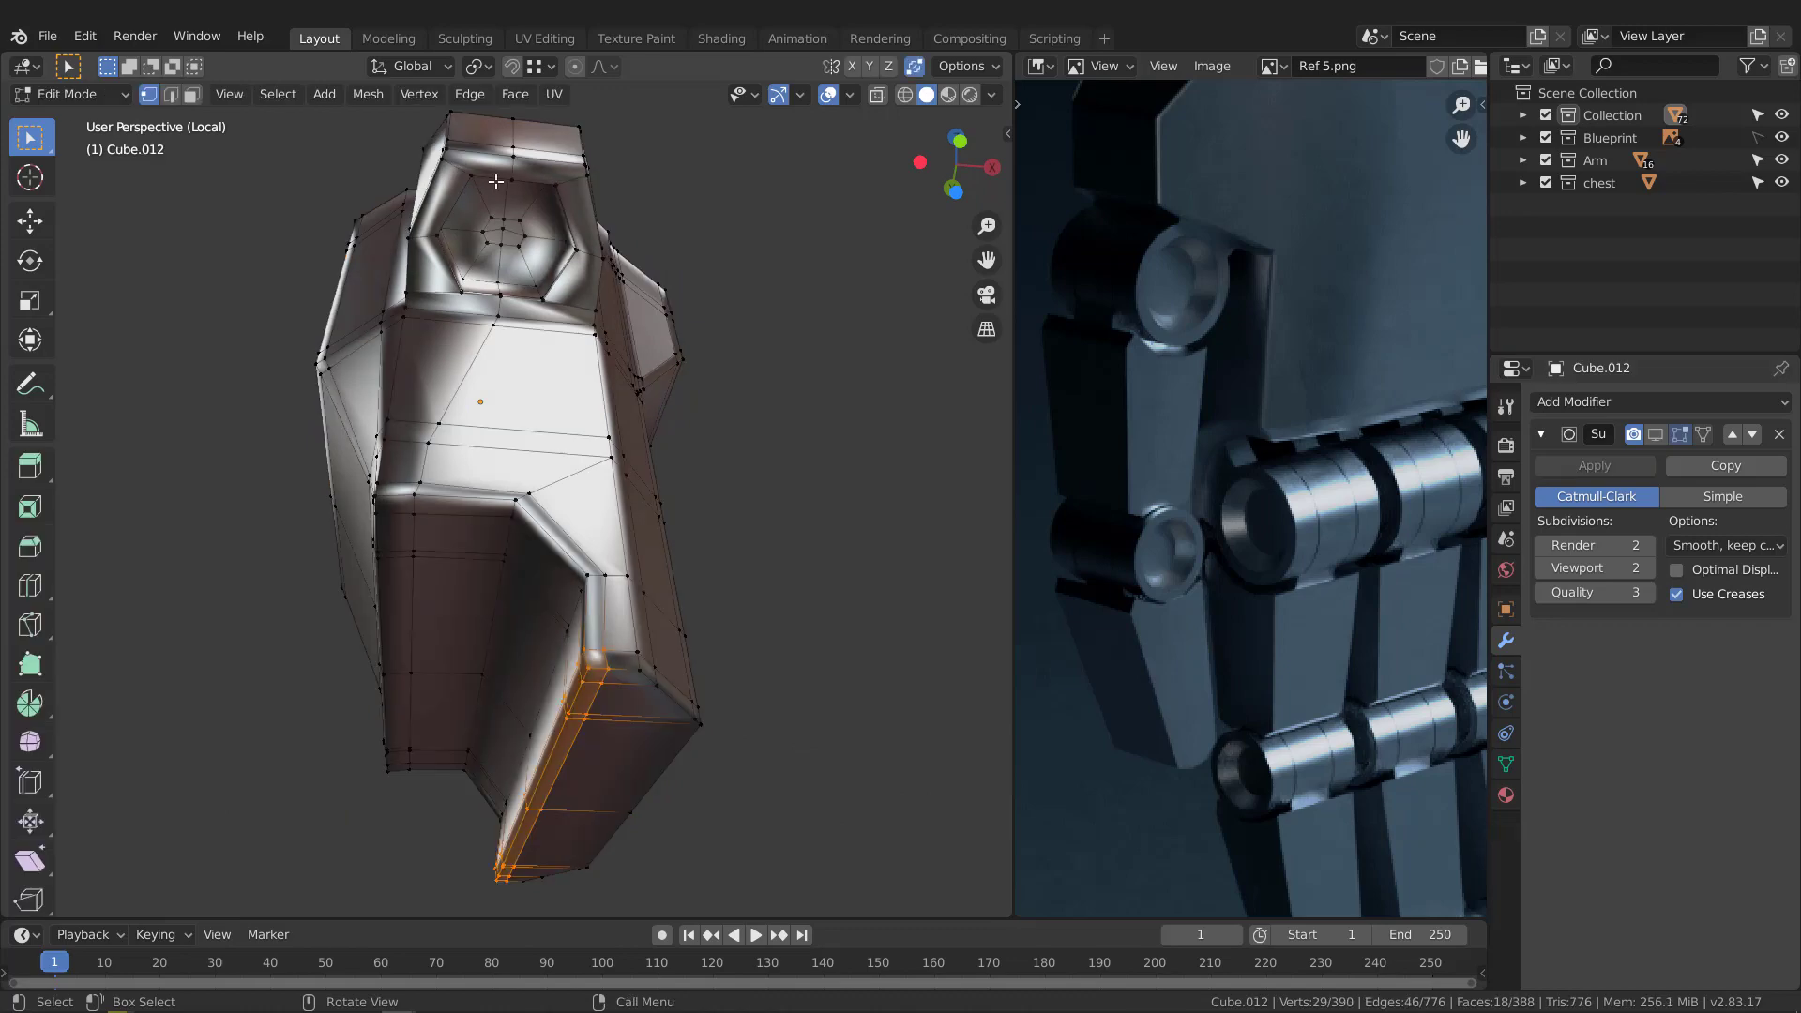
pyautogui.scroll(5, 495, 182)
pyautogui.moveTo(511, 233); pyautogui.dragTo(446, 345, button='middle')
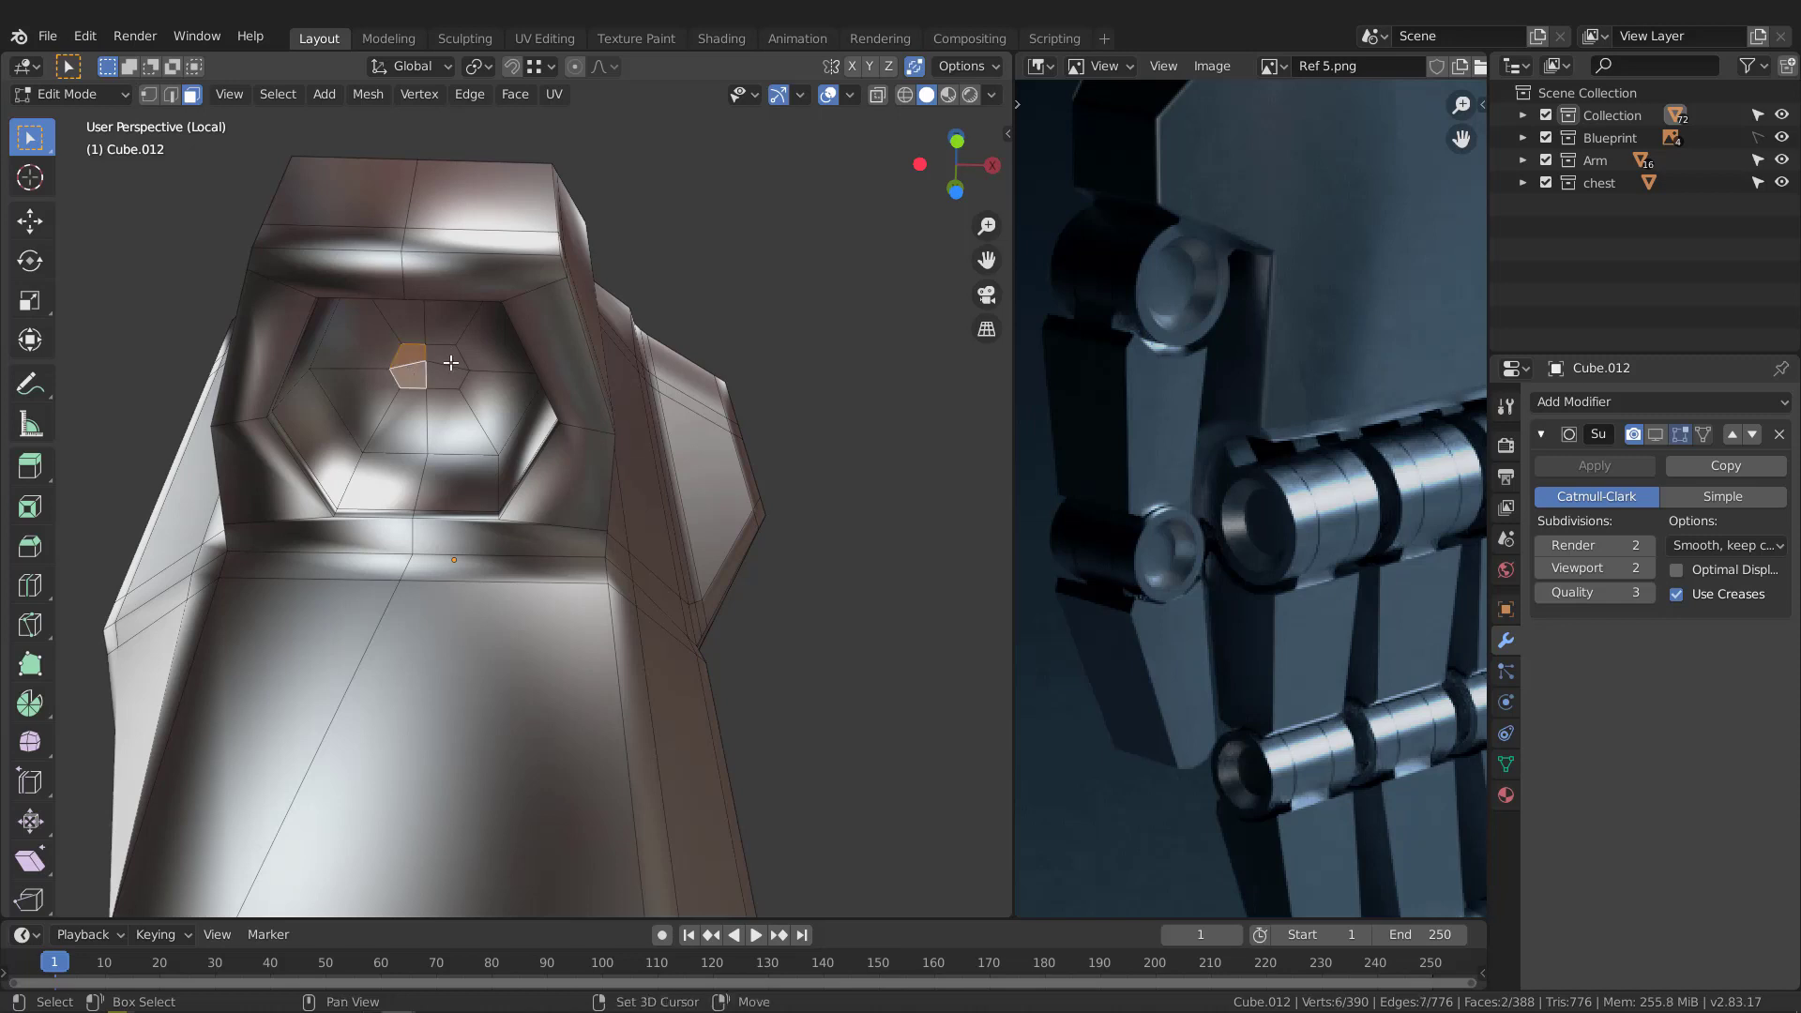
pyautogui.keyDown('shift'); pyautogui.click(449, 371); pyautogui.keyUp('shift')
pyautogui.press('ctrl+KP_Add')
pyautogui.press('ctrl+KP_Add')
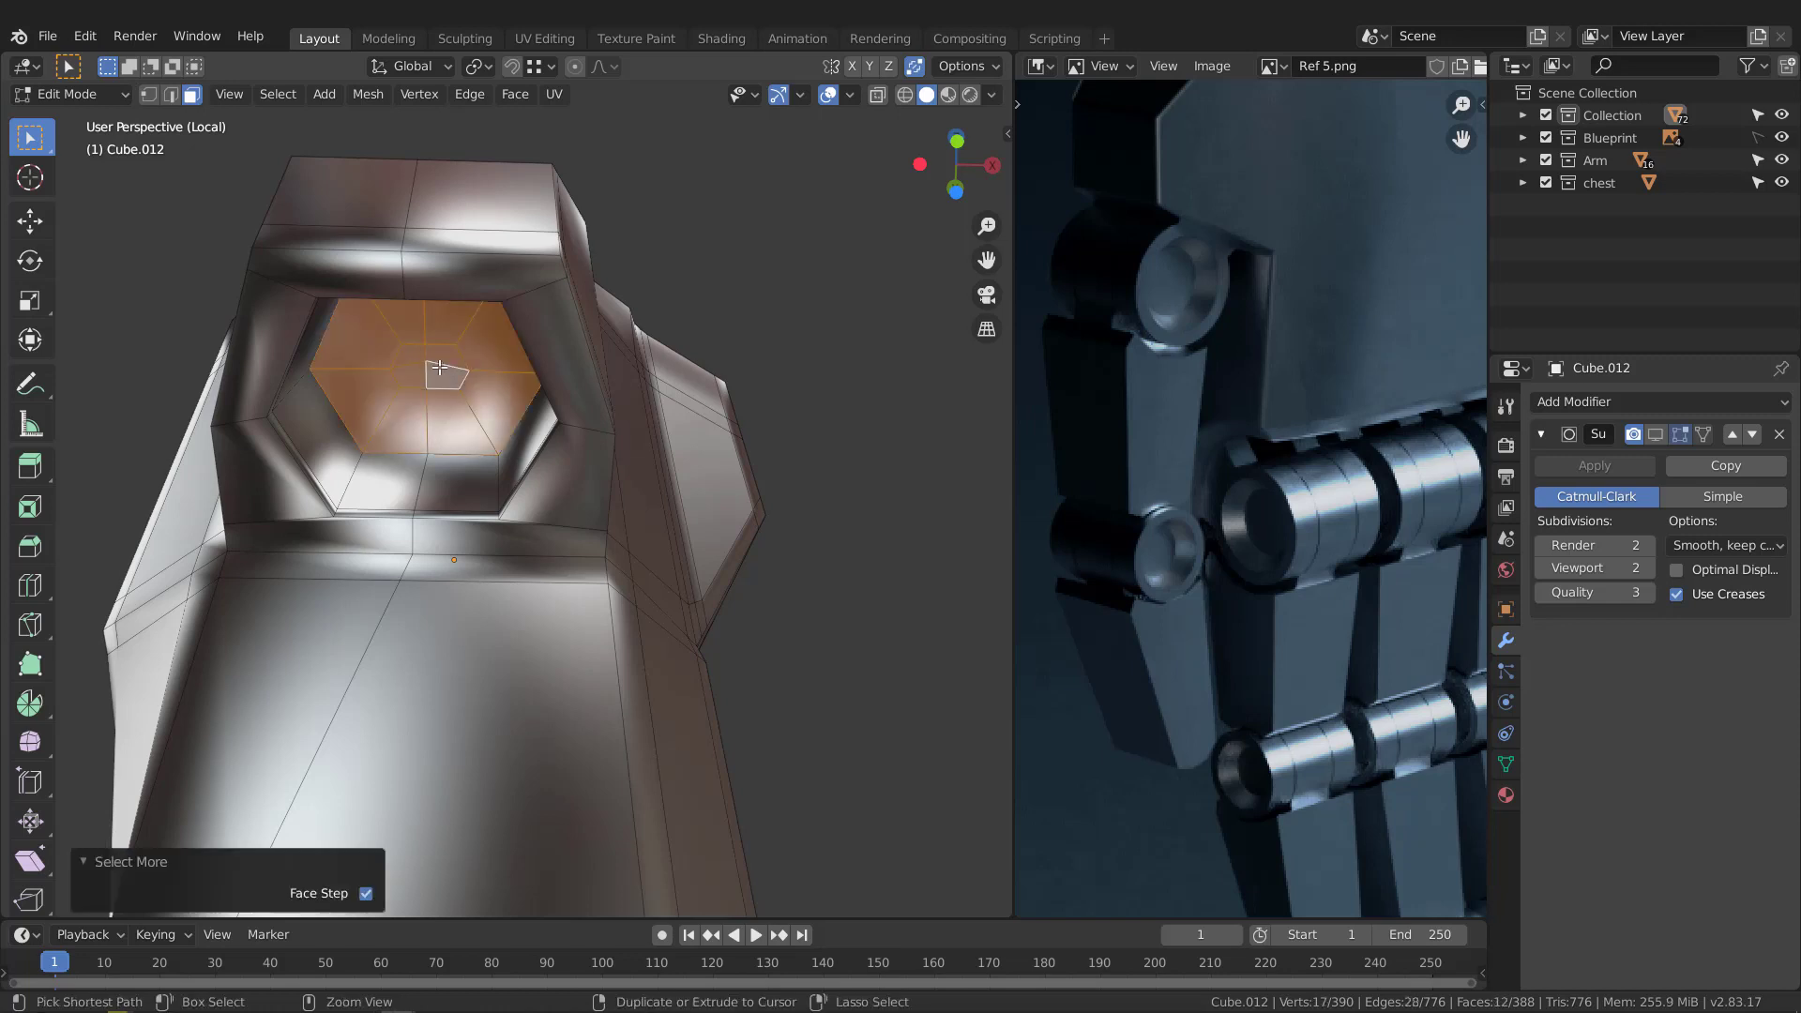
pyautogui.moveTo(428, 376); pyautogui.dragTo(533, 434, button='middle')
# Step: Duplicate the selected socket faces in place and scale the copy down slightly so it fits inside the recess
pyautogui.hotkey('shift', 'd')
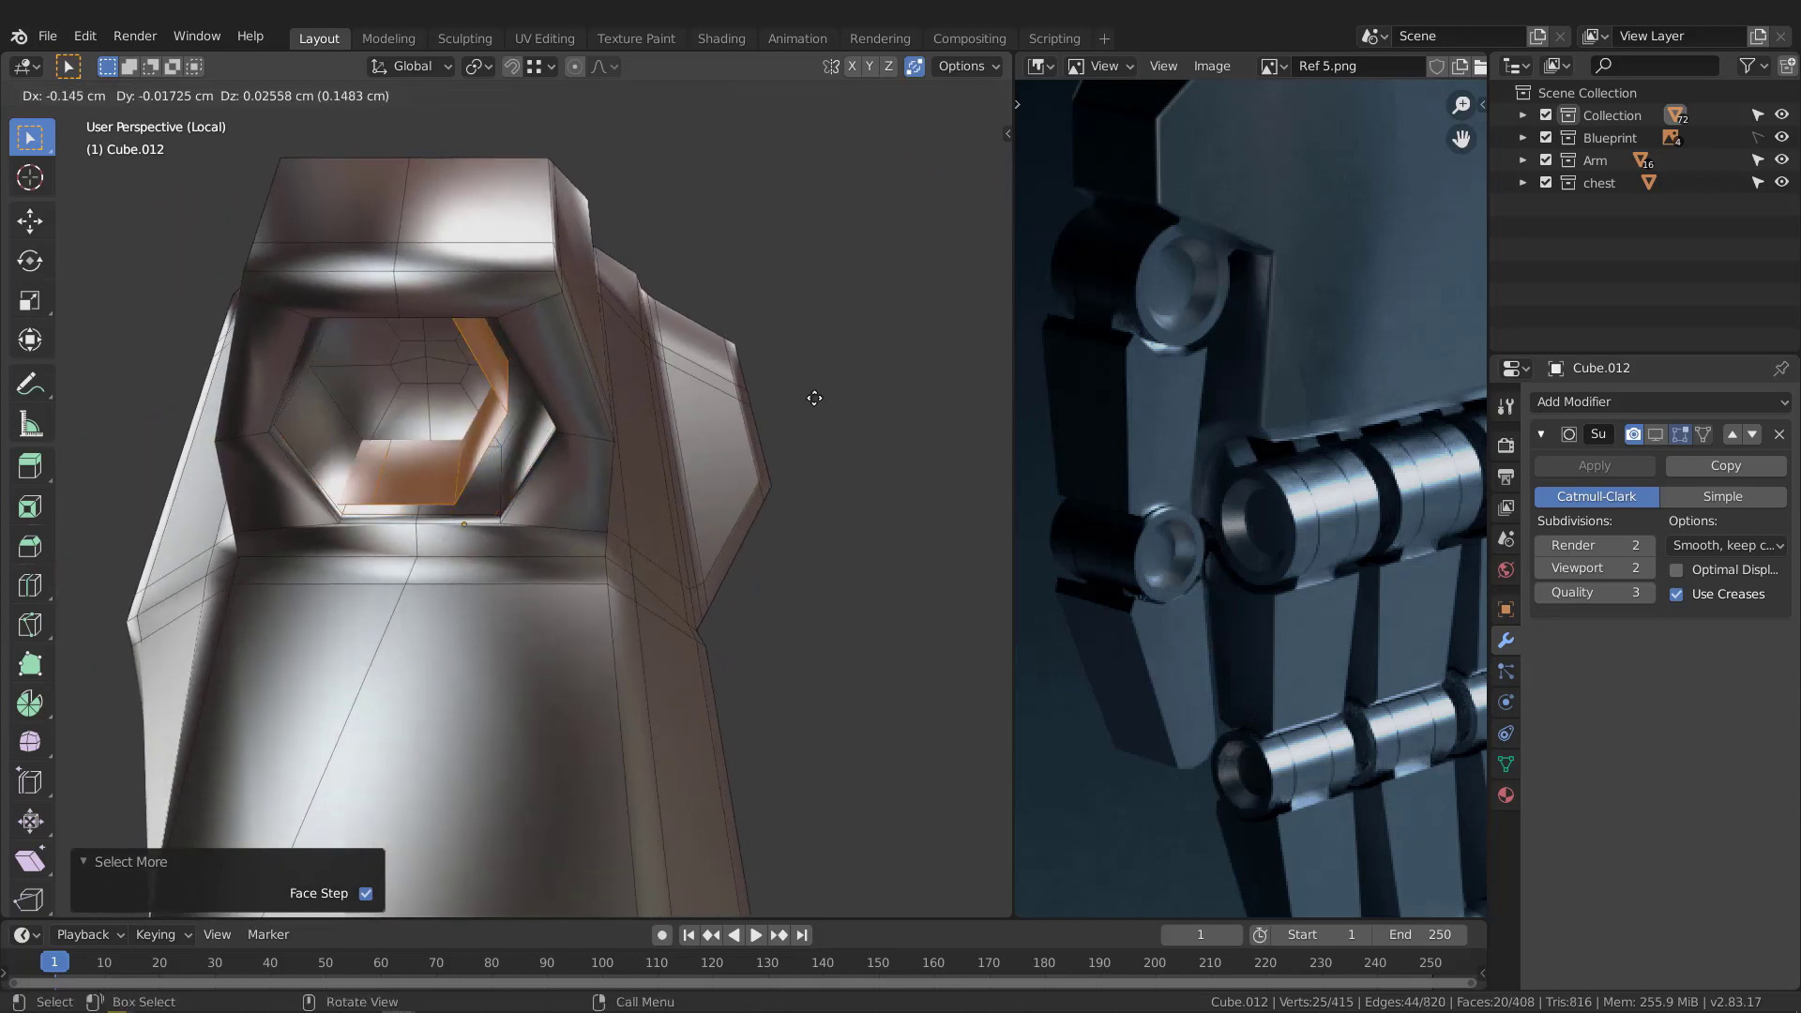
pyautogui.press('Escape')
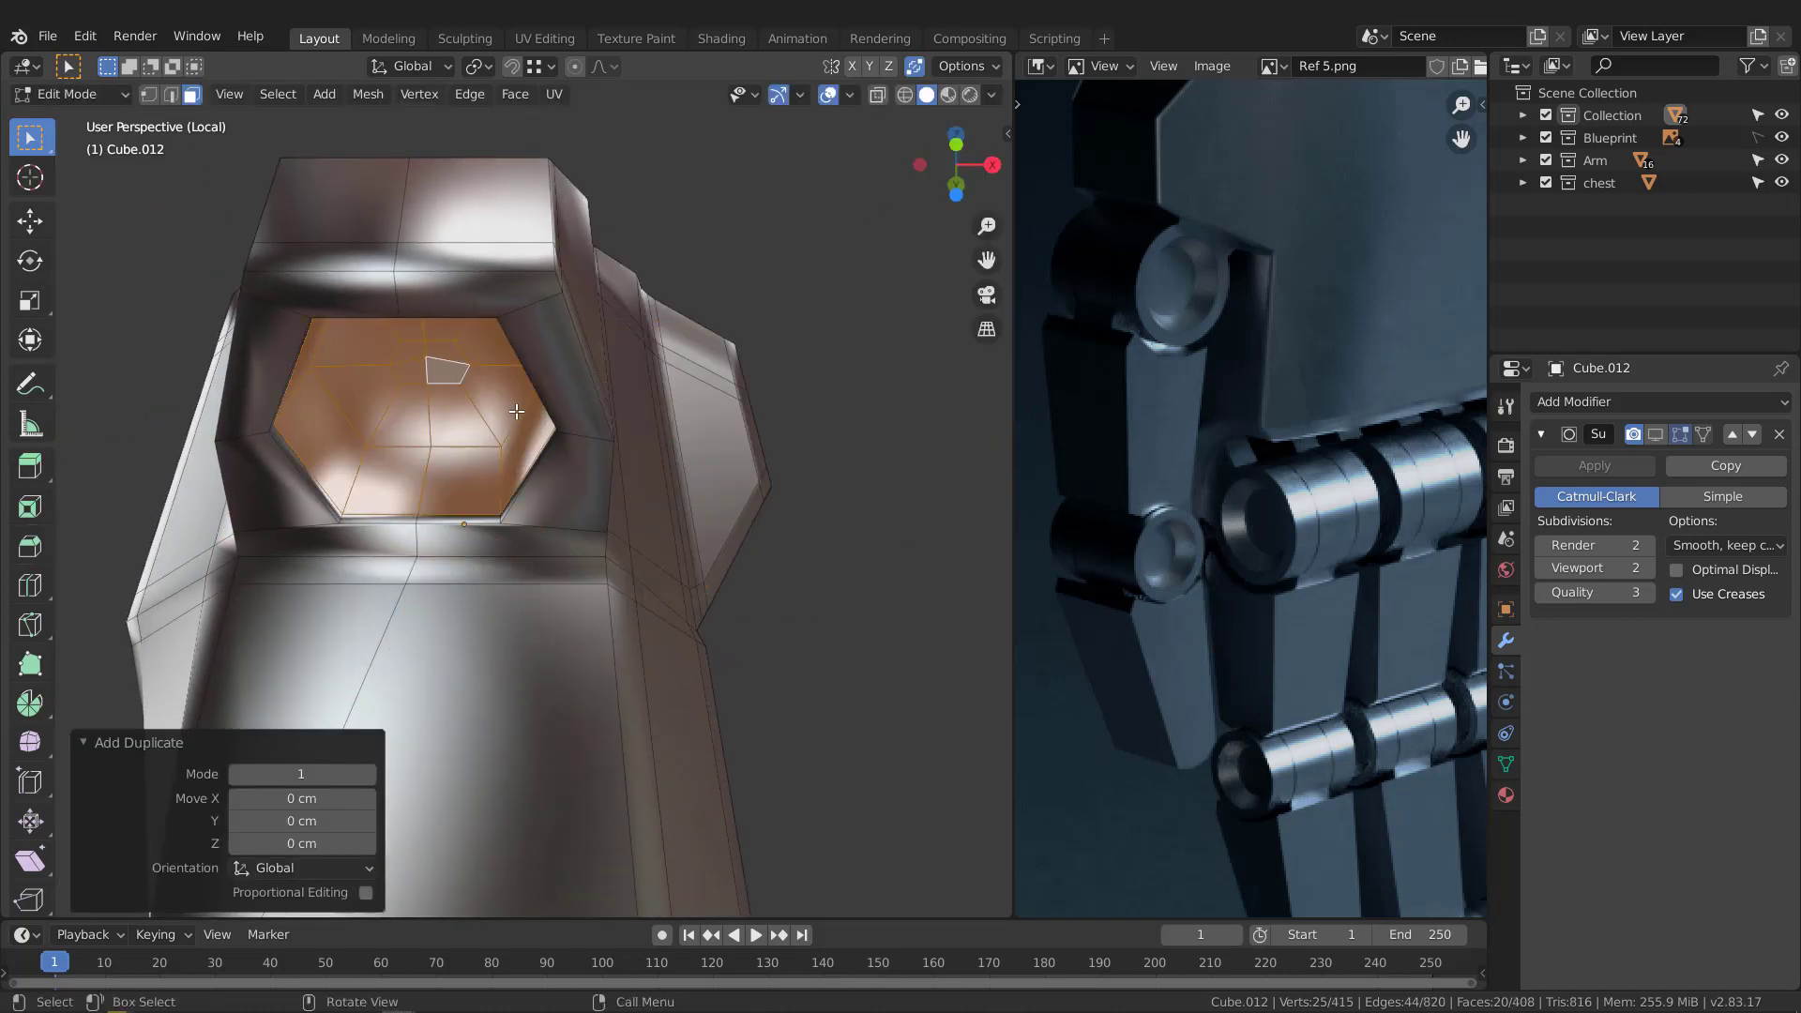
pyautogui.press('s')
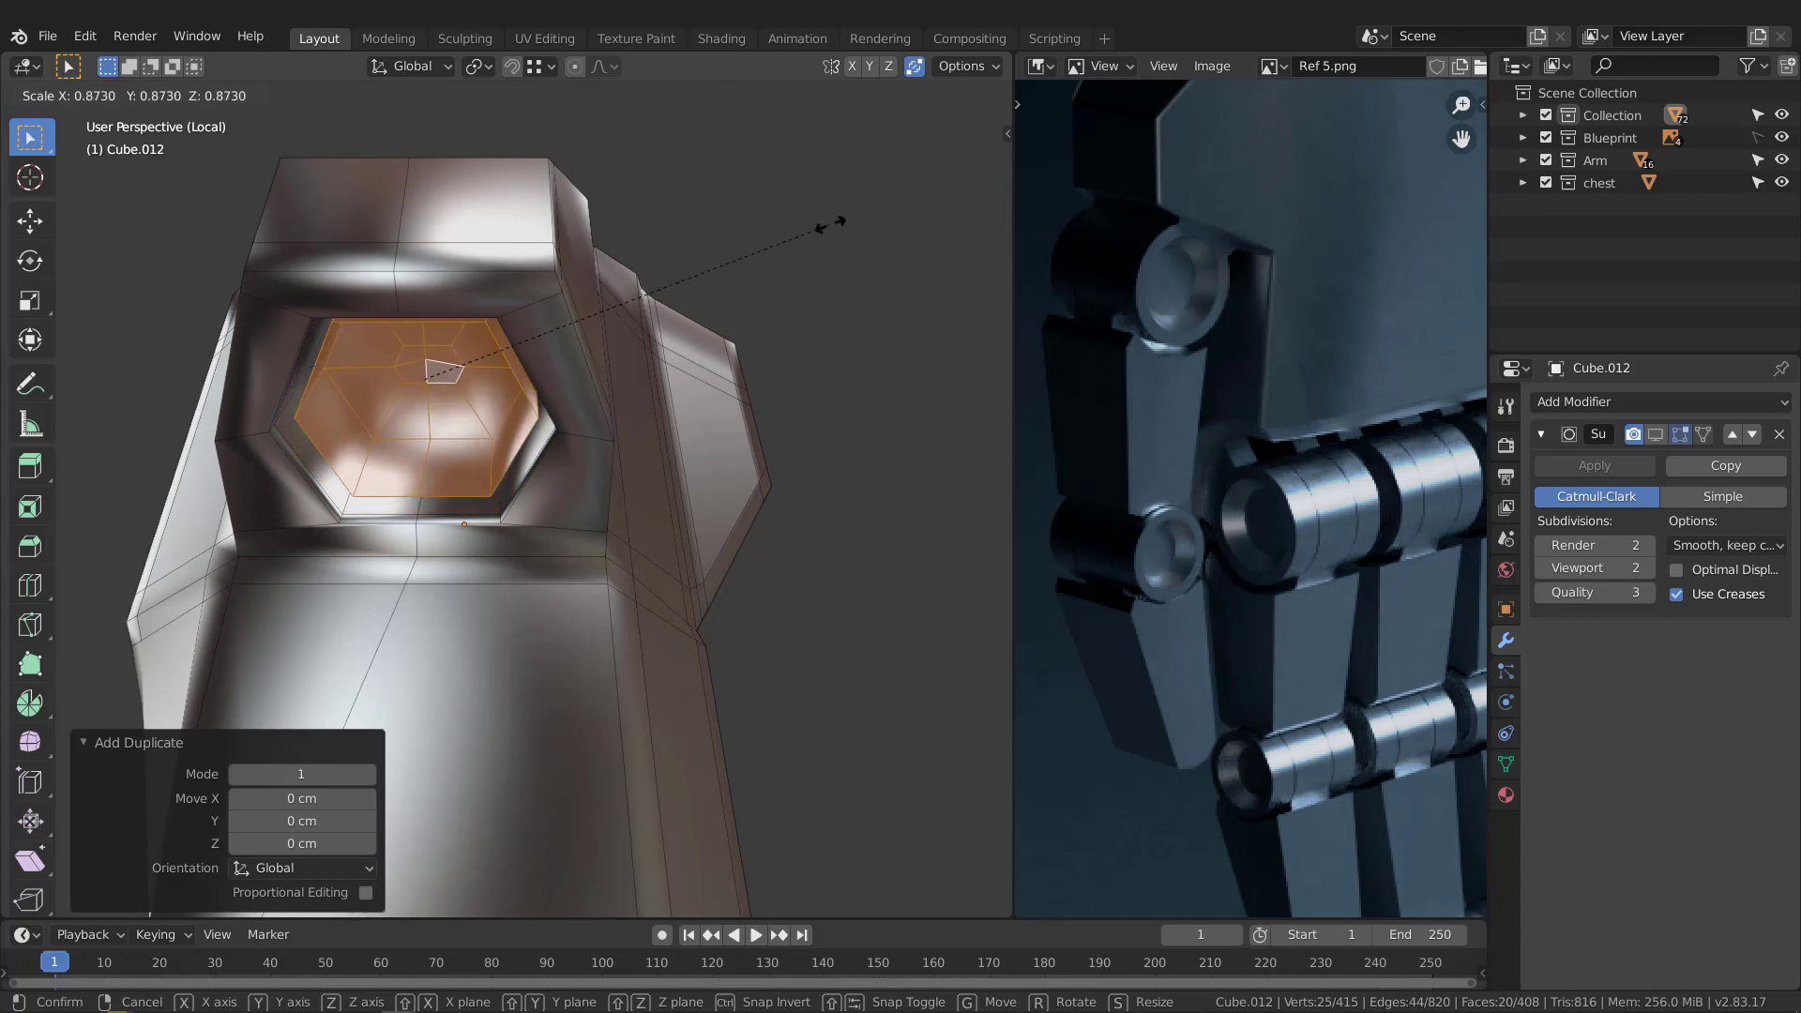
pyautogui.click(805, 236)
# Step: Separate the duplicated socket faces into their own object and return to Object Mode
pyautogui.moveTo(495, 380); pyautogui.dragTo(537, 376, button='middle')
pyautogui.press('p')
pyautogui.click(537, 376)
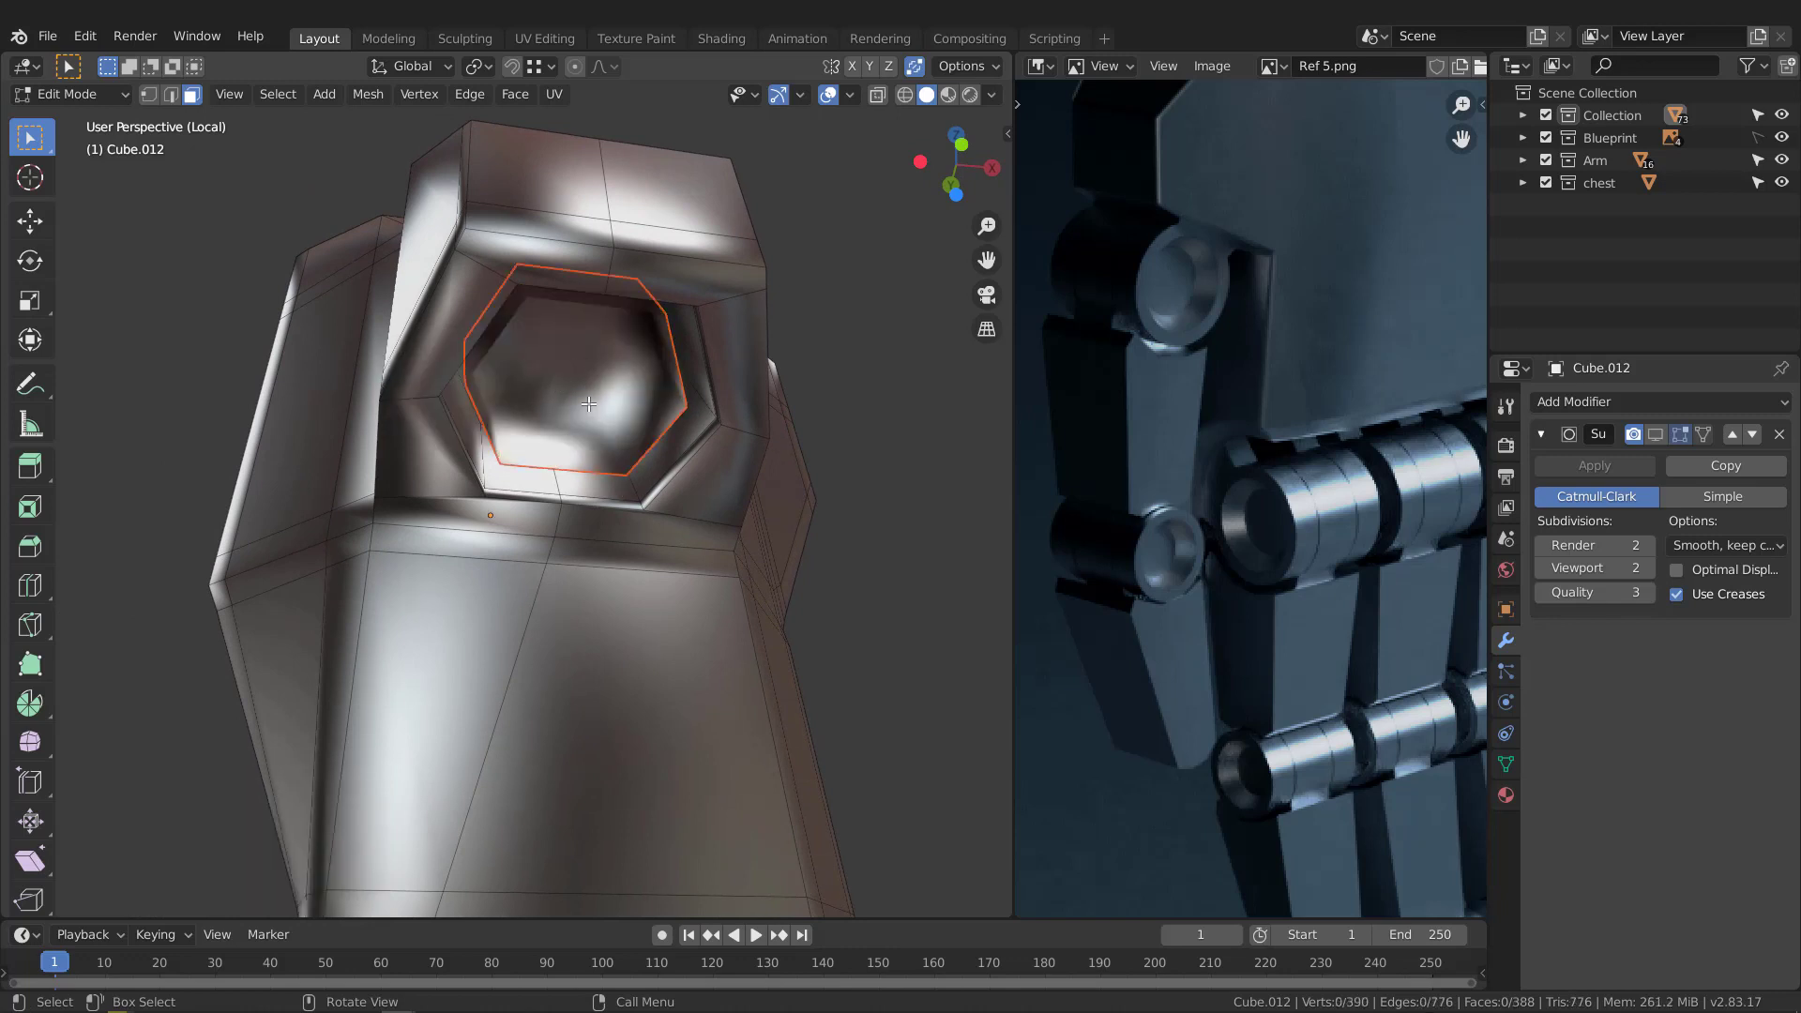
pyautogui.press('Tab')
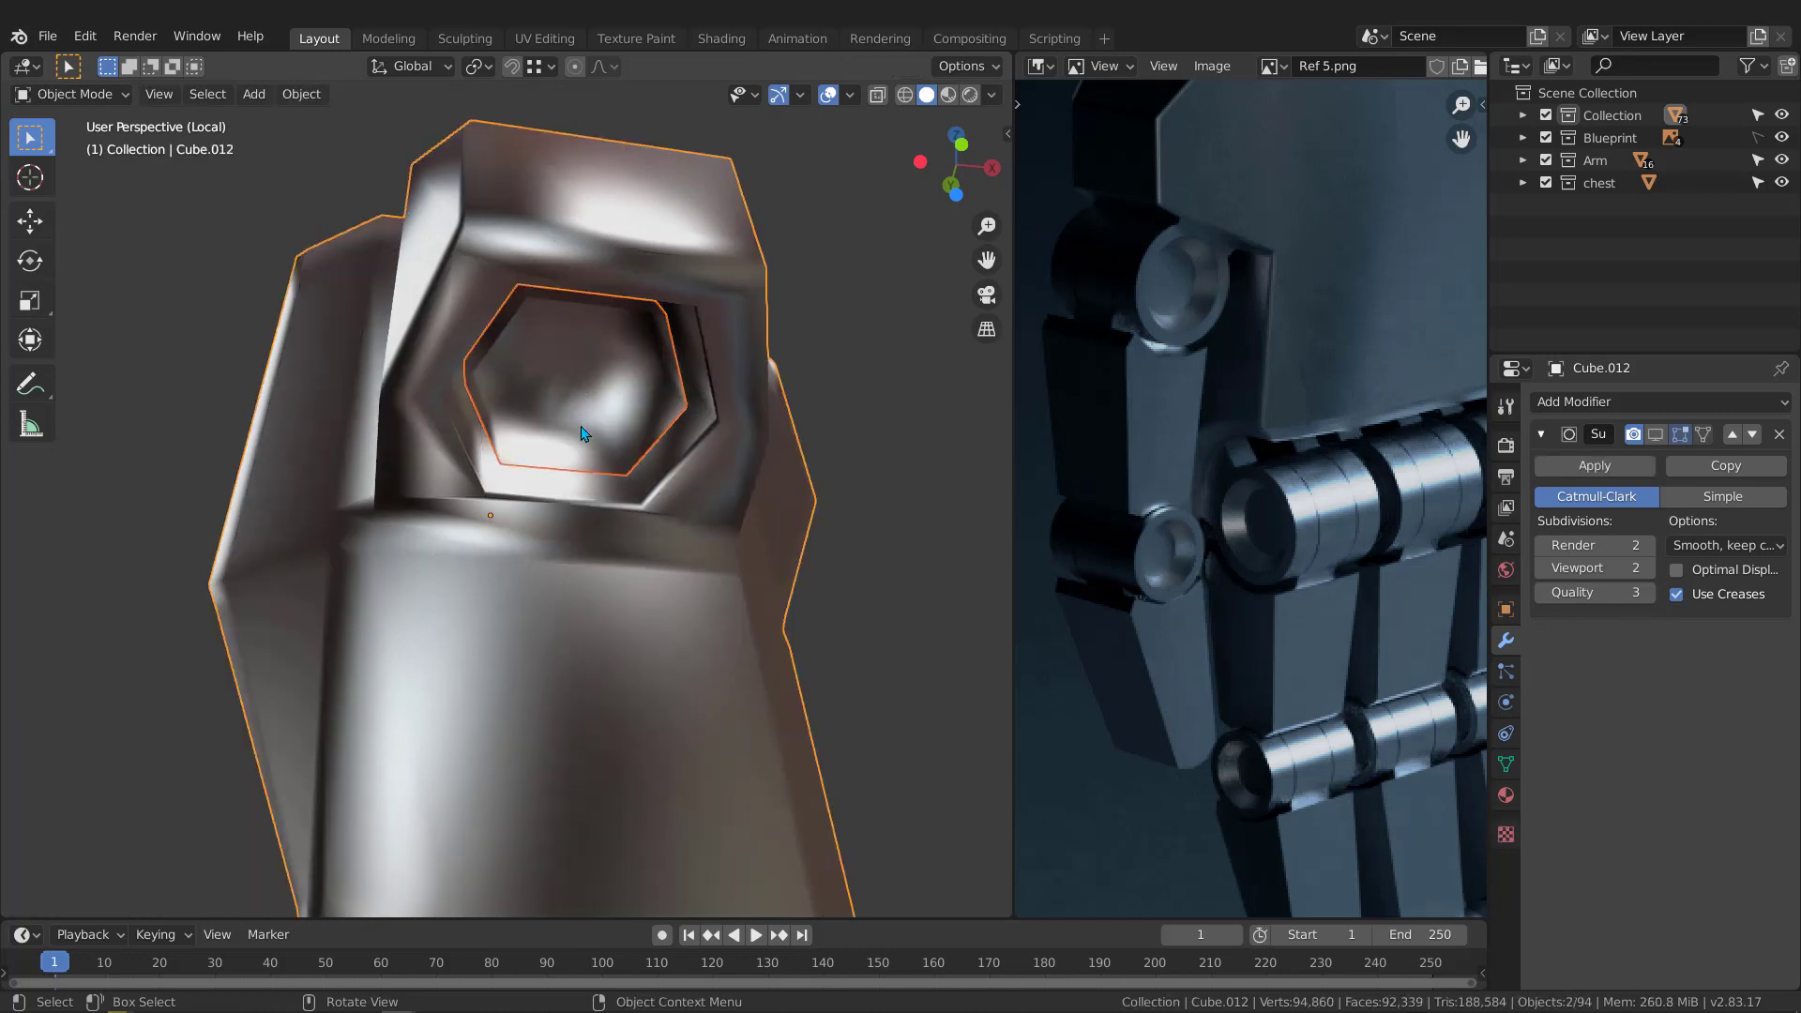
# Step: Edit the separated socket piece, select its open boundary loop and fill it with a face
pyautogui.click(610, 398)
pyautogui.moveTo(610, 399)
pyautogui.mouseDown(button='middle')
pyautogui.moveTo(691, 425)
pyautogui.moveTo(427, 409)
pyautogui.moveTo(557, 402)
pyautogui.moveTo(621, 337)
pyautogui.moveTo(534, 404)
pyautogui.moveTo(596, 391)
pyautogui.mouseUp(button='middle')
pyautogui.scroll(2, 557, 401)
pyautogui.press('Tab')
pyautogui.scroll(-3, 557, 402)
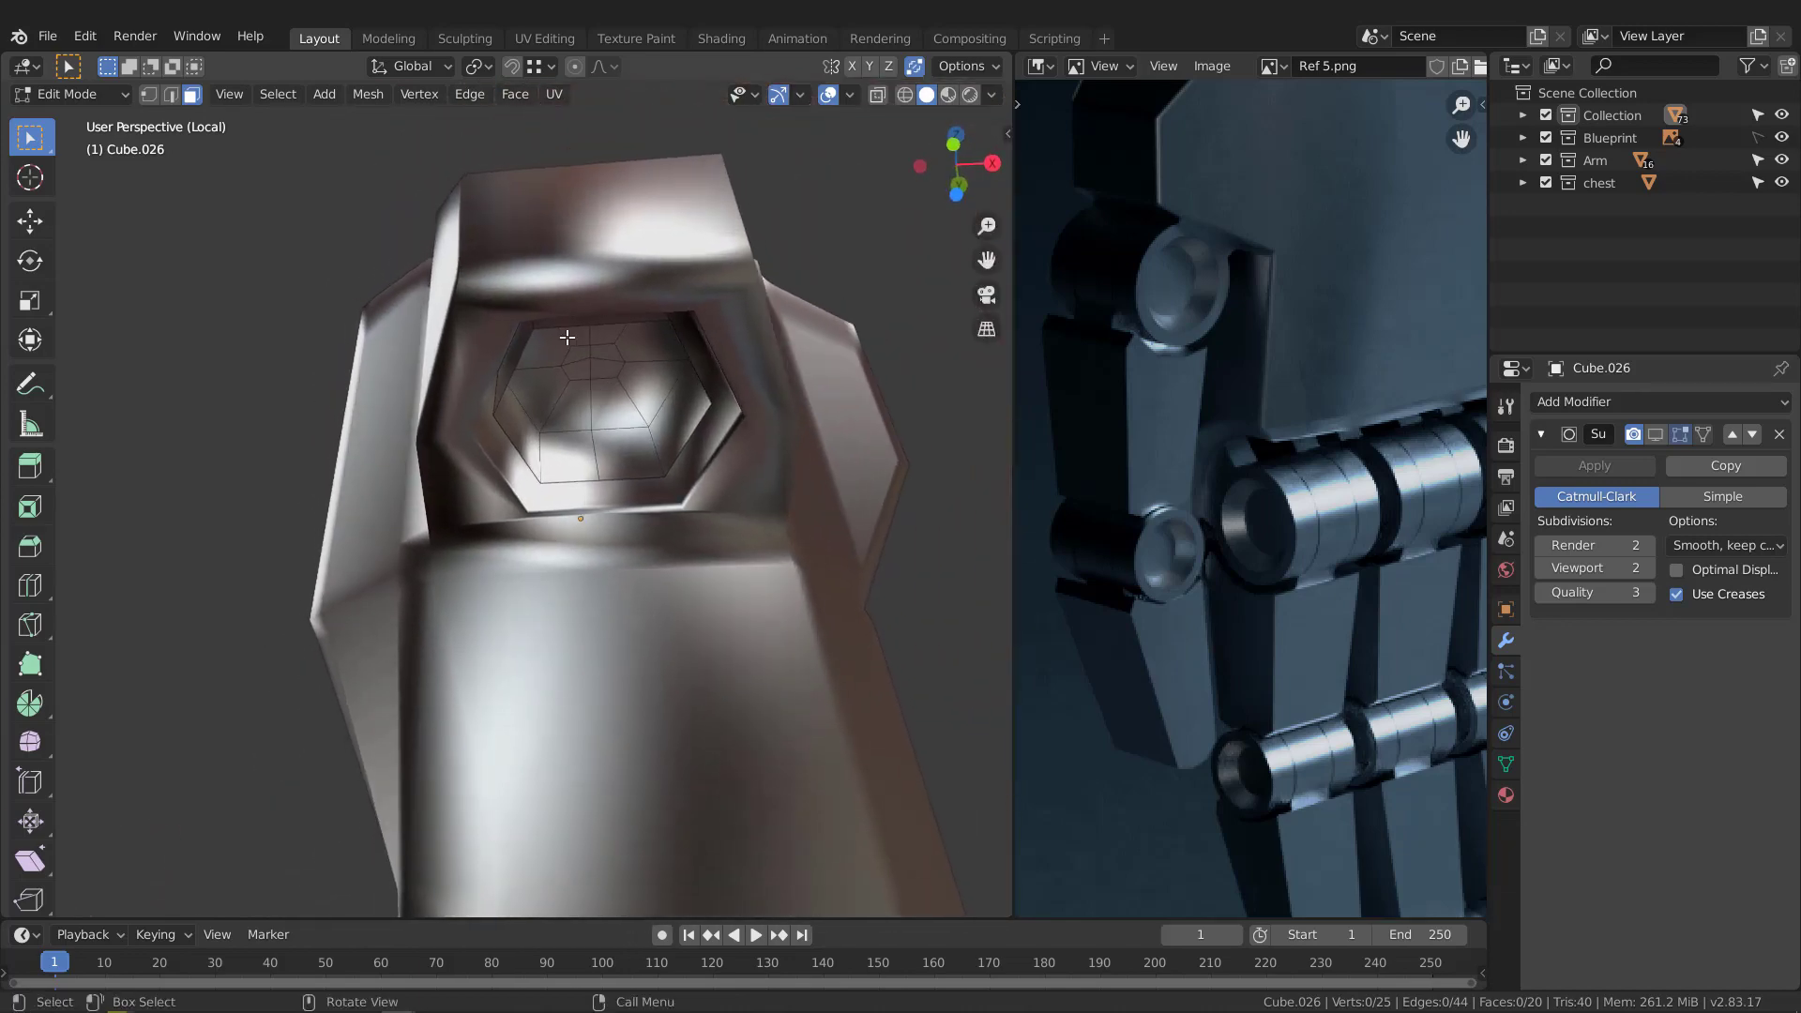
pyautogui.scroll(2, 566, 337)
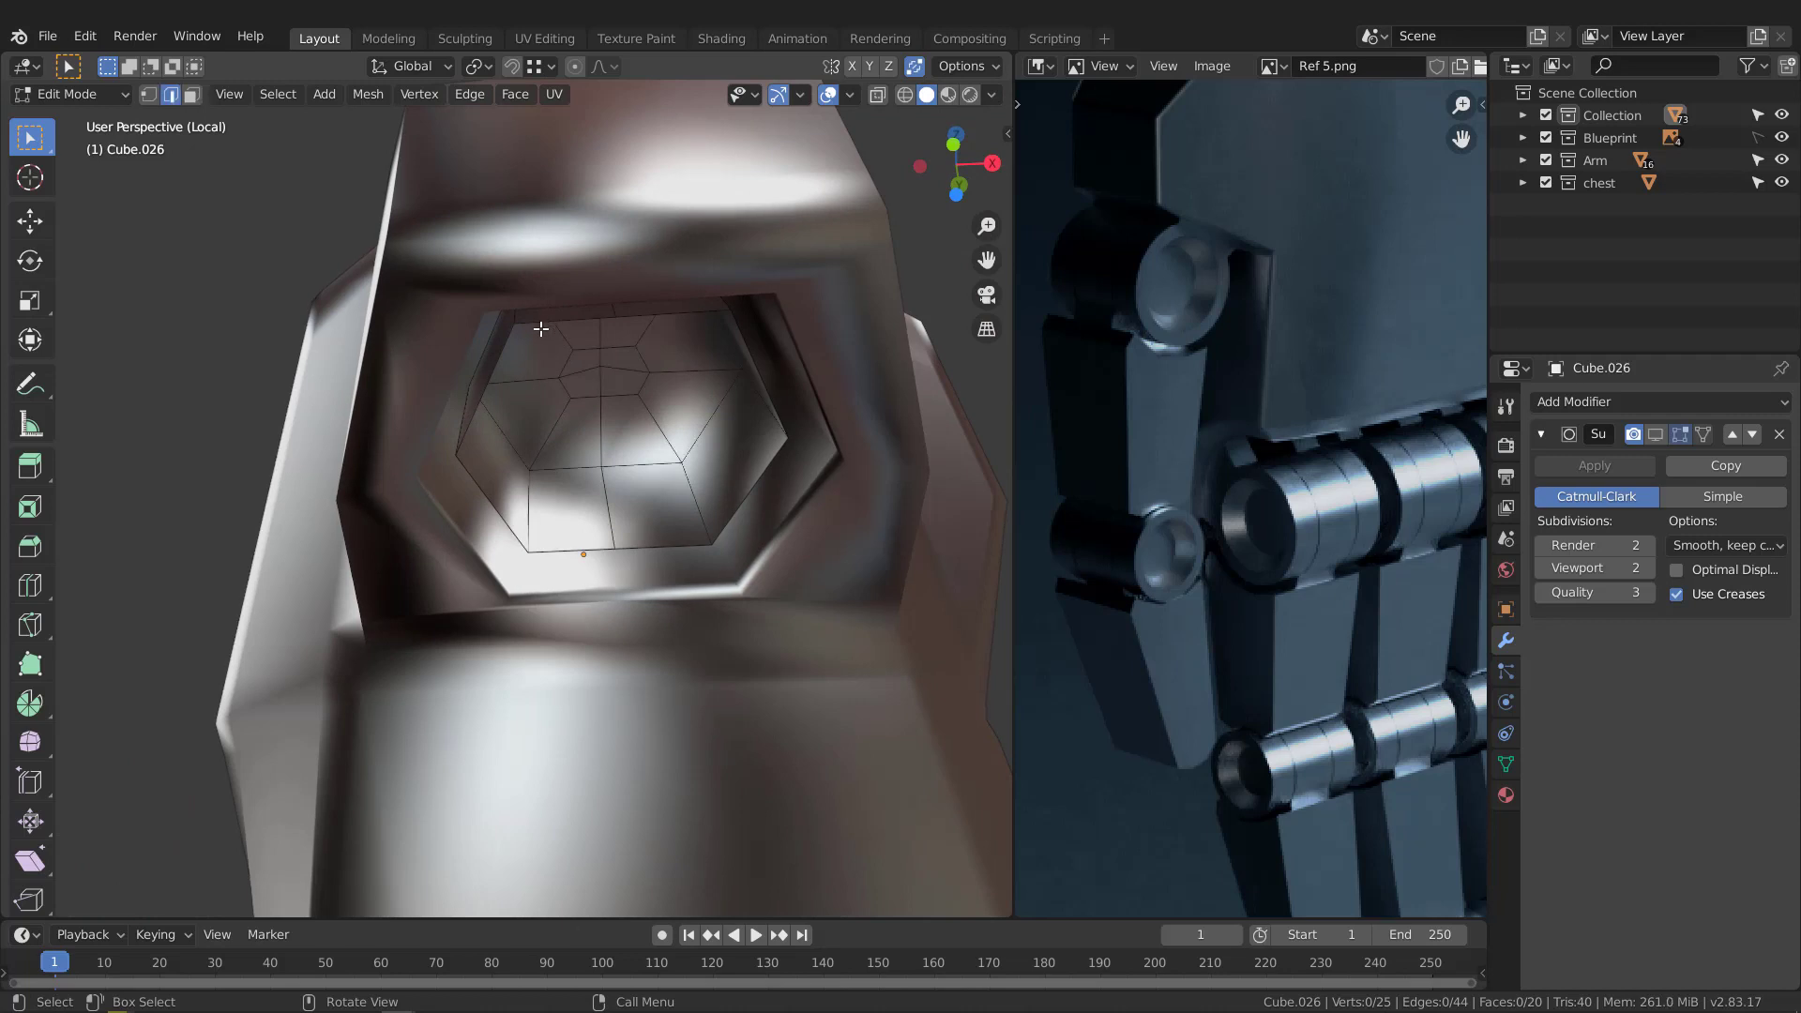
pyautogui.keyDown('alt'); pyautogui.click(534, 323); pyautogui.keyUp('alt')
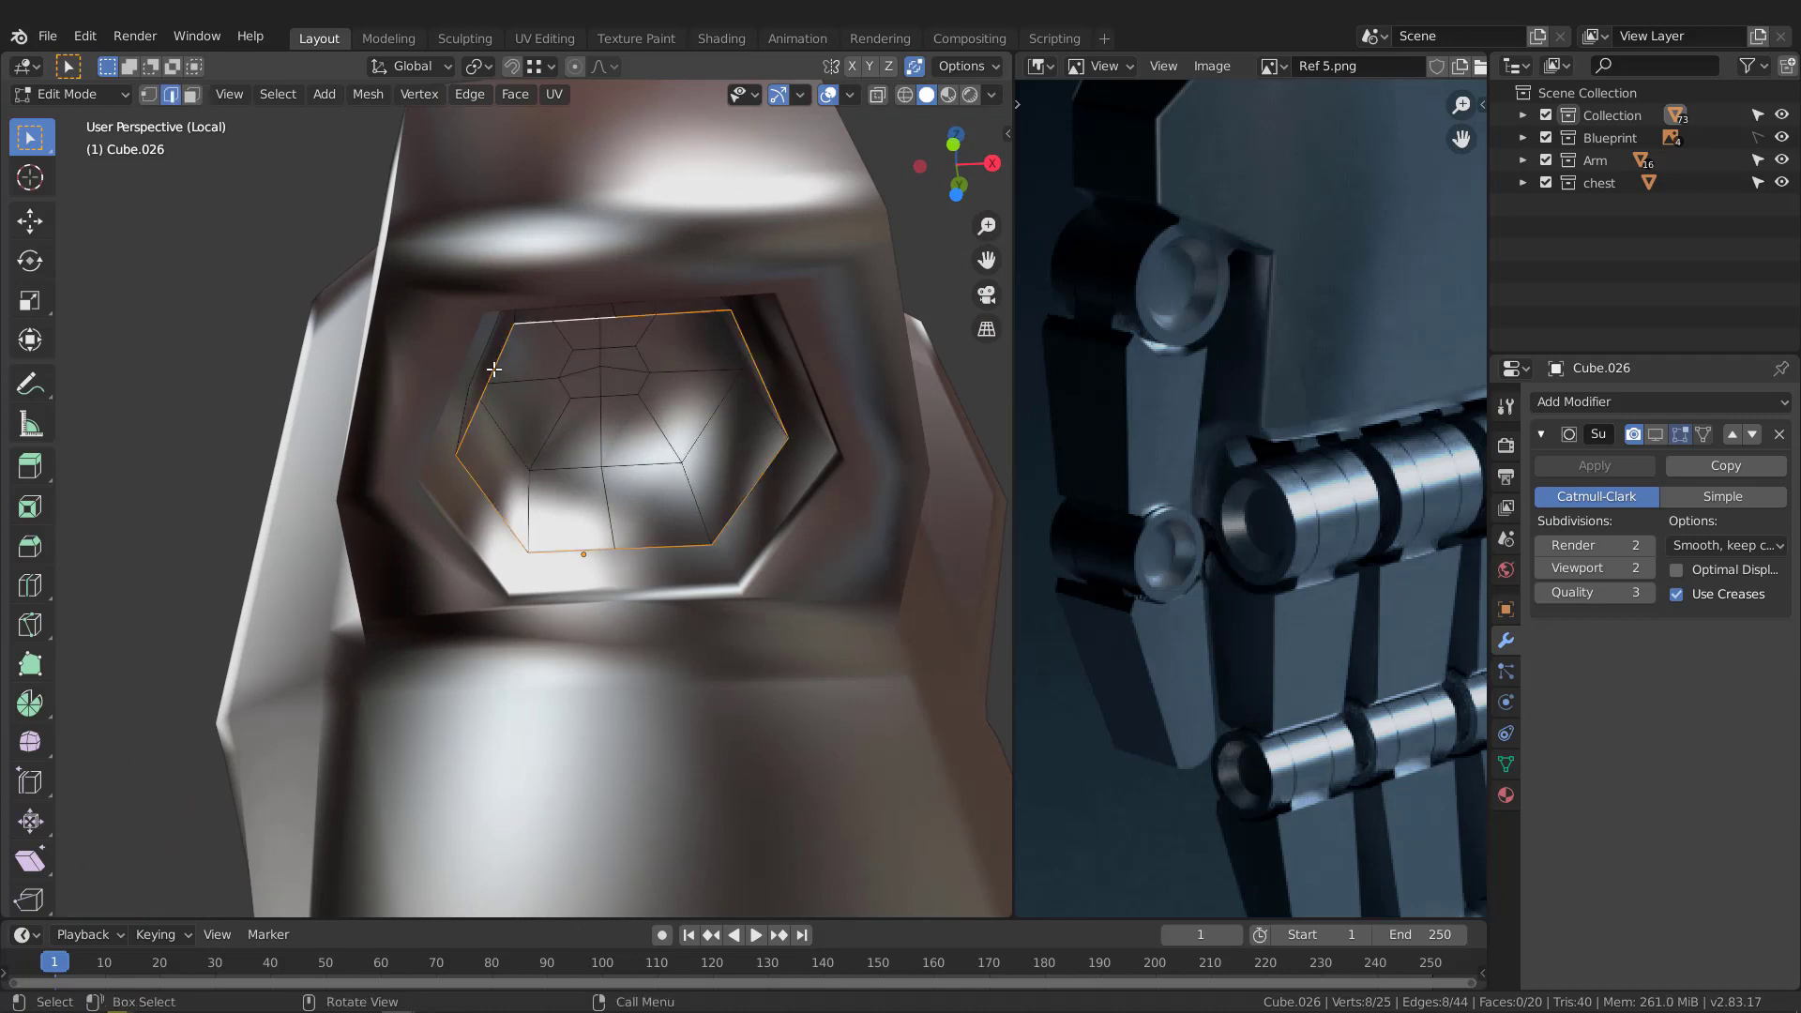
pyautogui.press('f')
# Step: Extrude the filled face about 0.068 cm and scale it to 0.562 along the X axis
pyautogui.moveTo(692, 420); pyautogui.dragTo(838, 444, button='middle')
pyautogui.press('e')
pyautogui.click(717, 431)
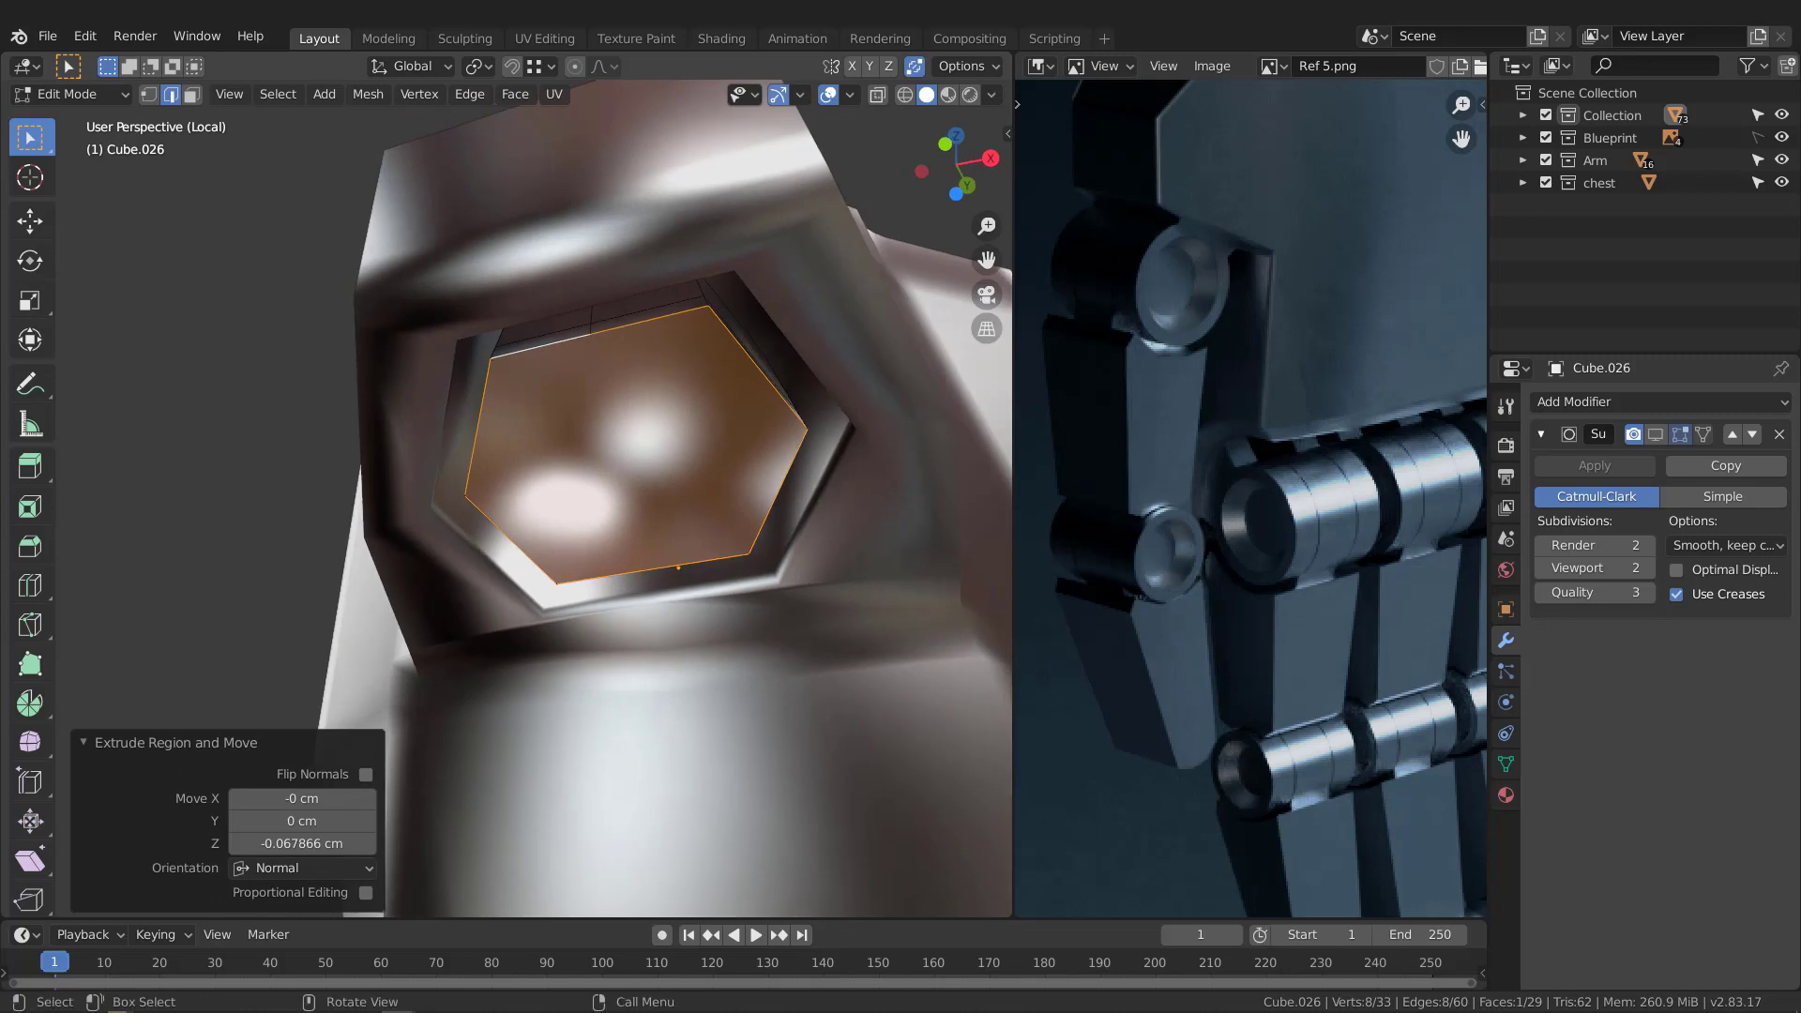
pyautogui.press('s')
pyautogui.press('x')
pyautogui.click(785, 452)
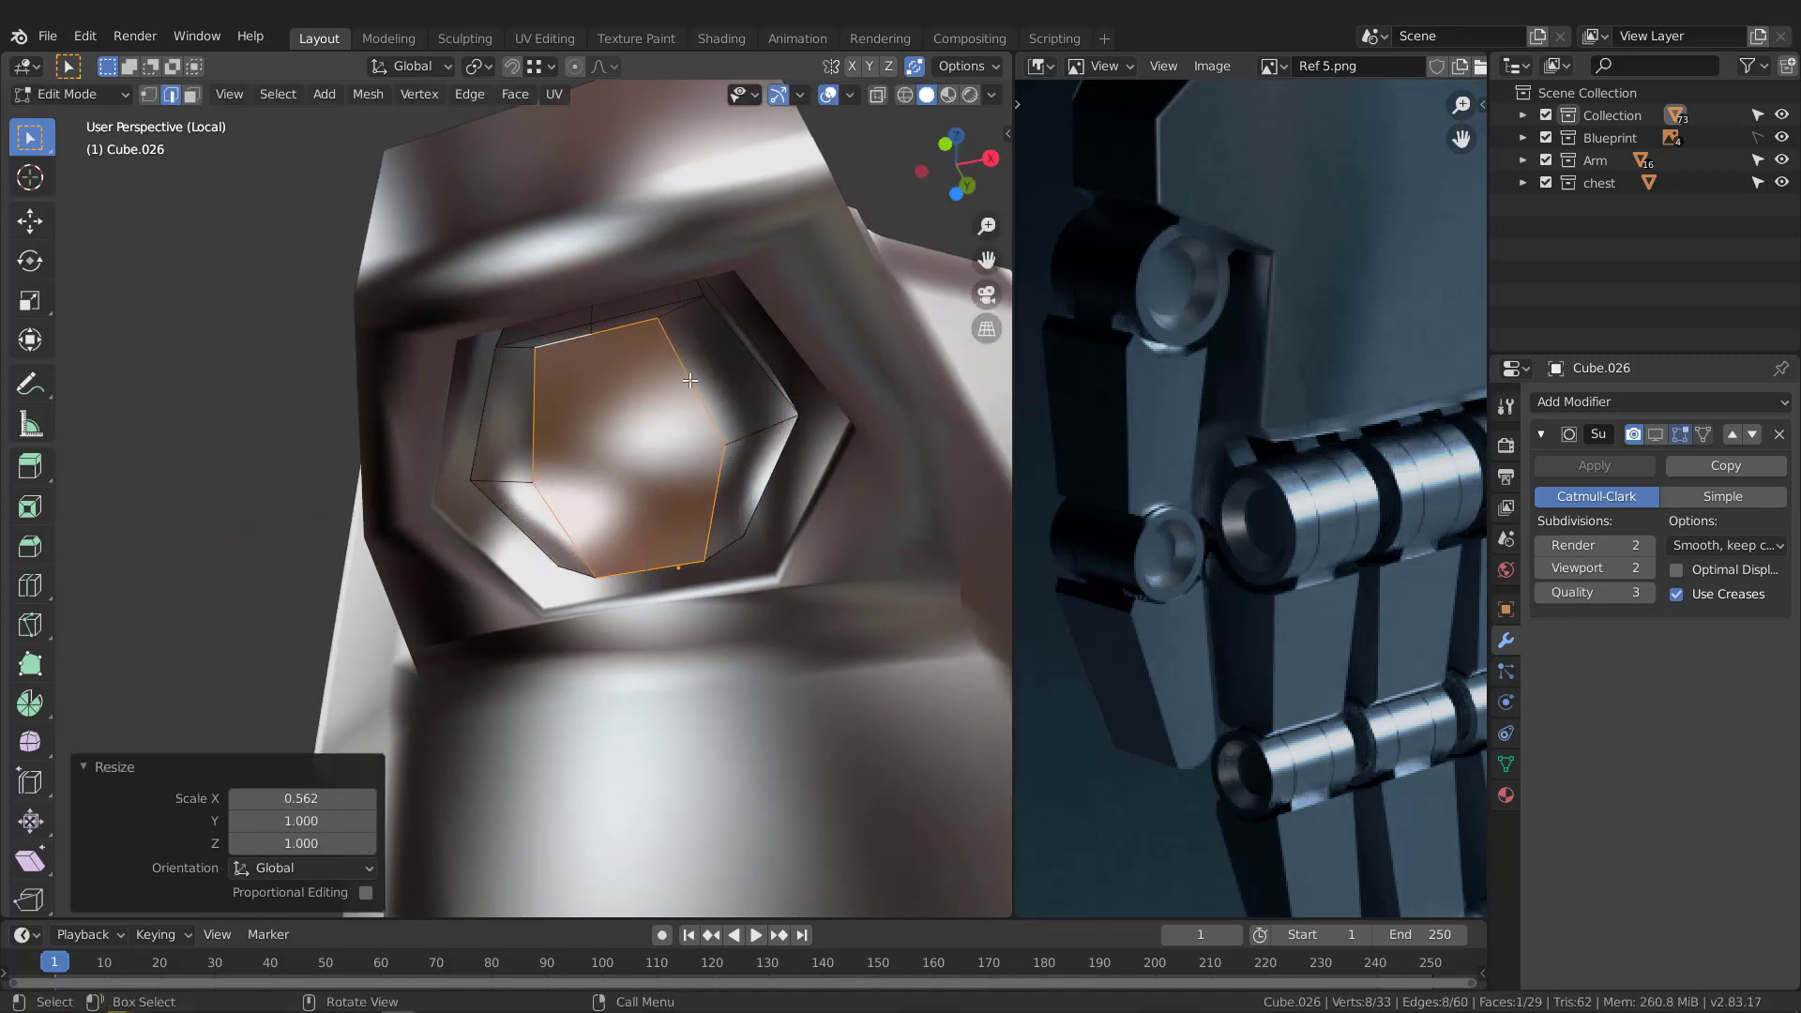
# Step: Flatten the two right-side edges of the extruded face by scaling them to 0 along the X axis
pyautogui.click(717, 467)
pyautogui.write('sx')
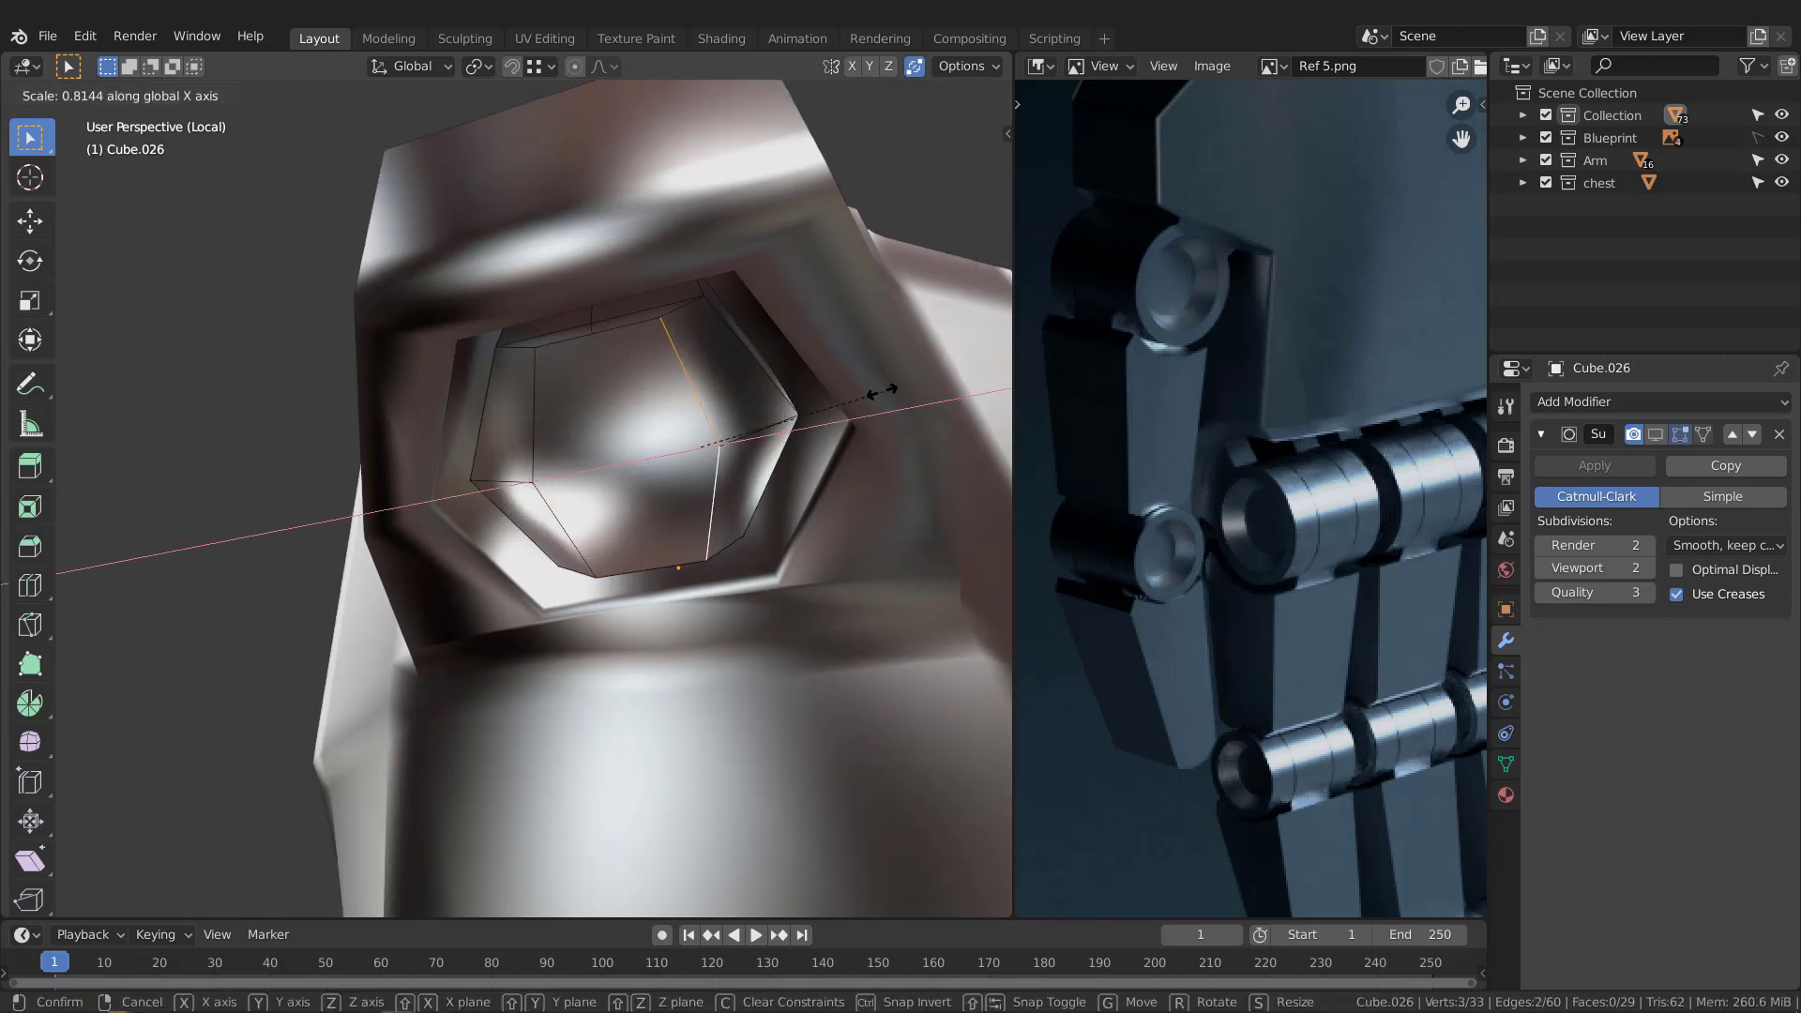
pyautogui.write('0')
pyautogui.press('Return')
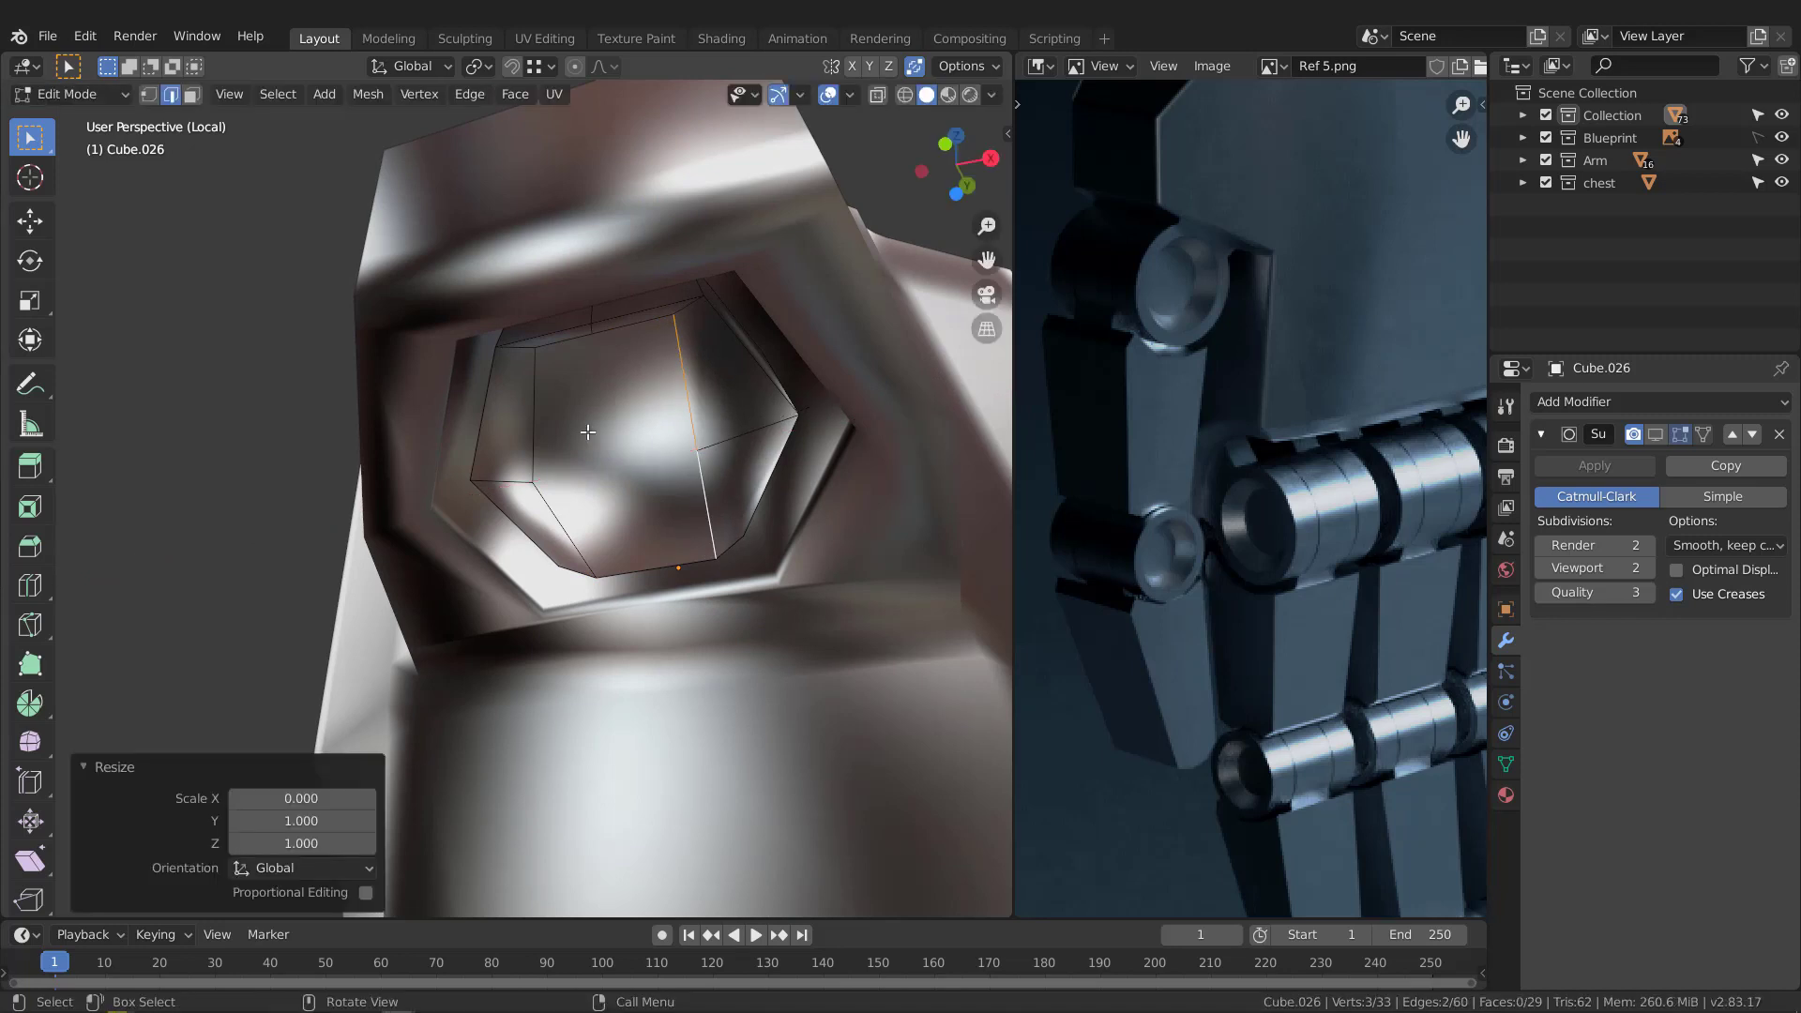
# Step: Flatten the two left-side edges of the extruded face by scaling them to 0 along the X axis
pyautogui.click(549, 481)
pyautogui.keyDown('shift'); pyautogui.click(572, 503); pyautogui.keyUp('shift')
pyautogui.write('sx')
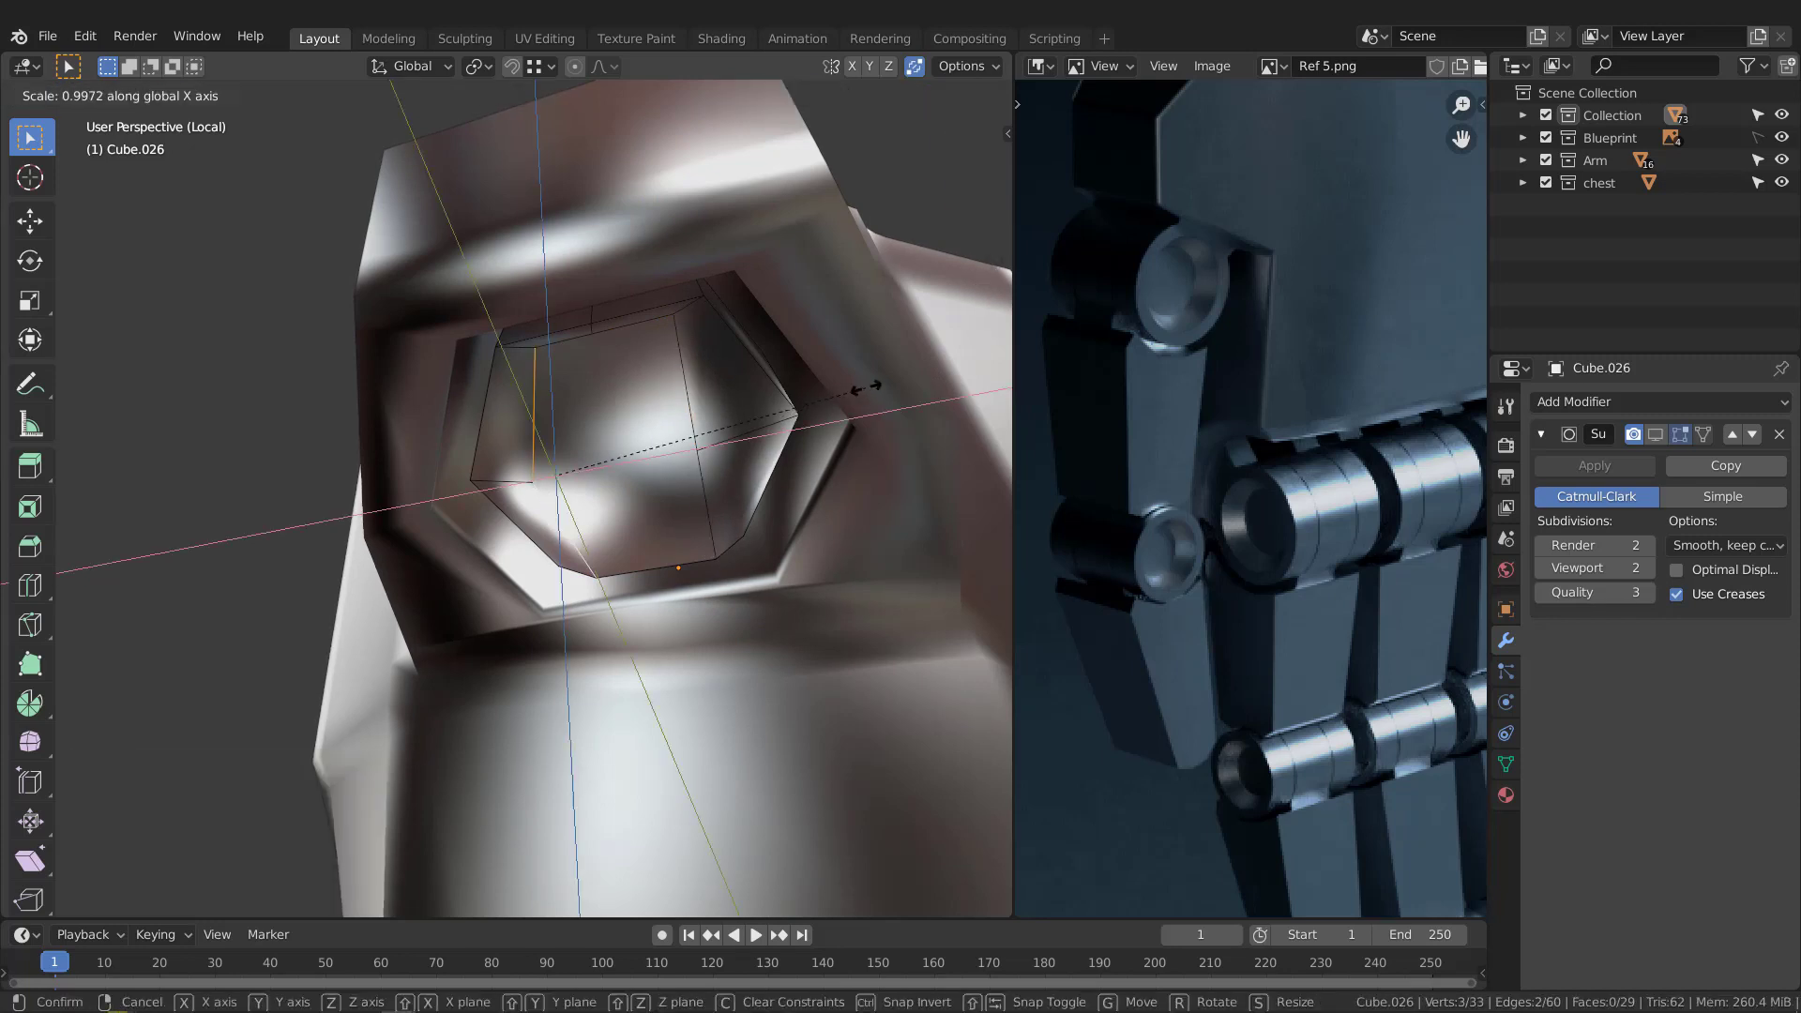
pyautogui.write('0')
pyautogui.press('Return')
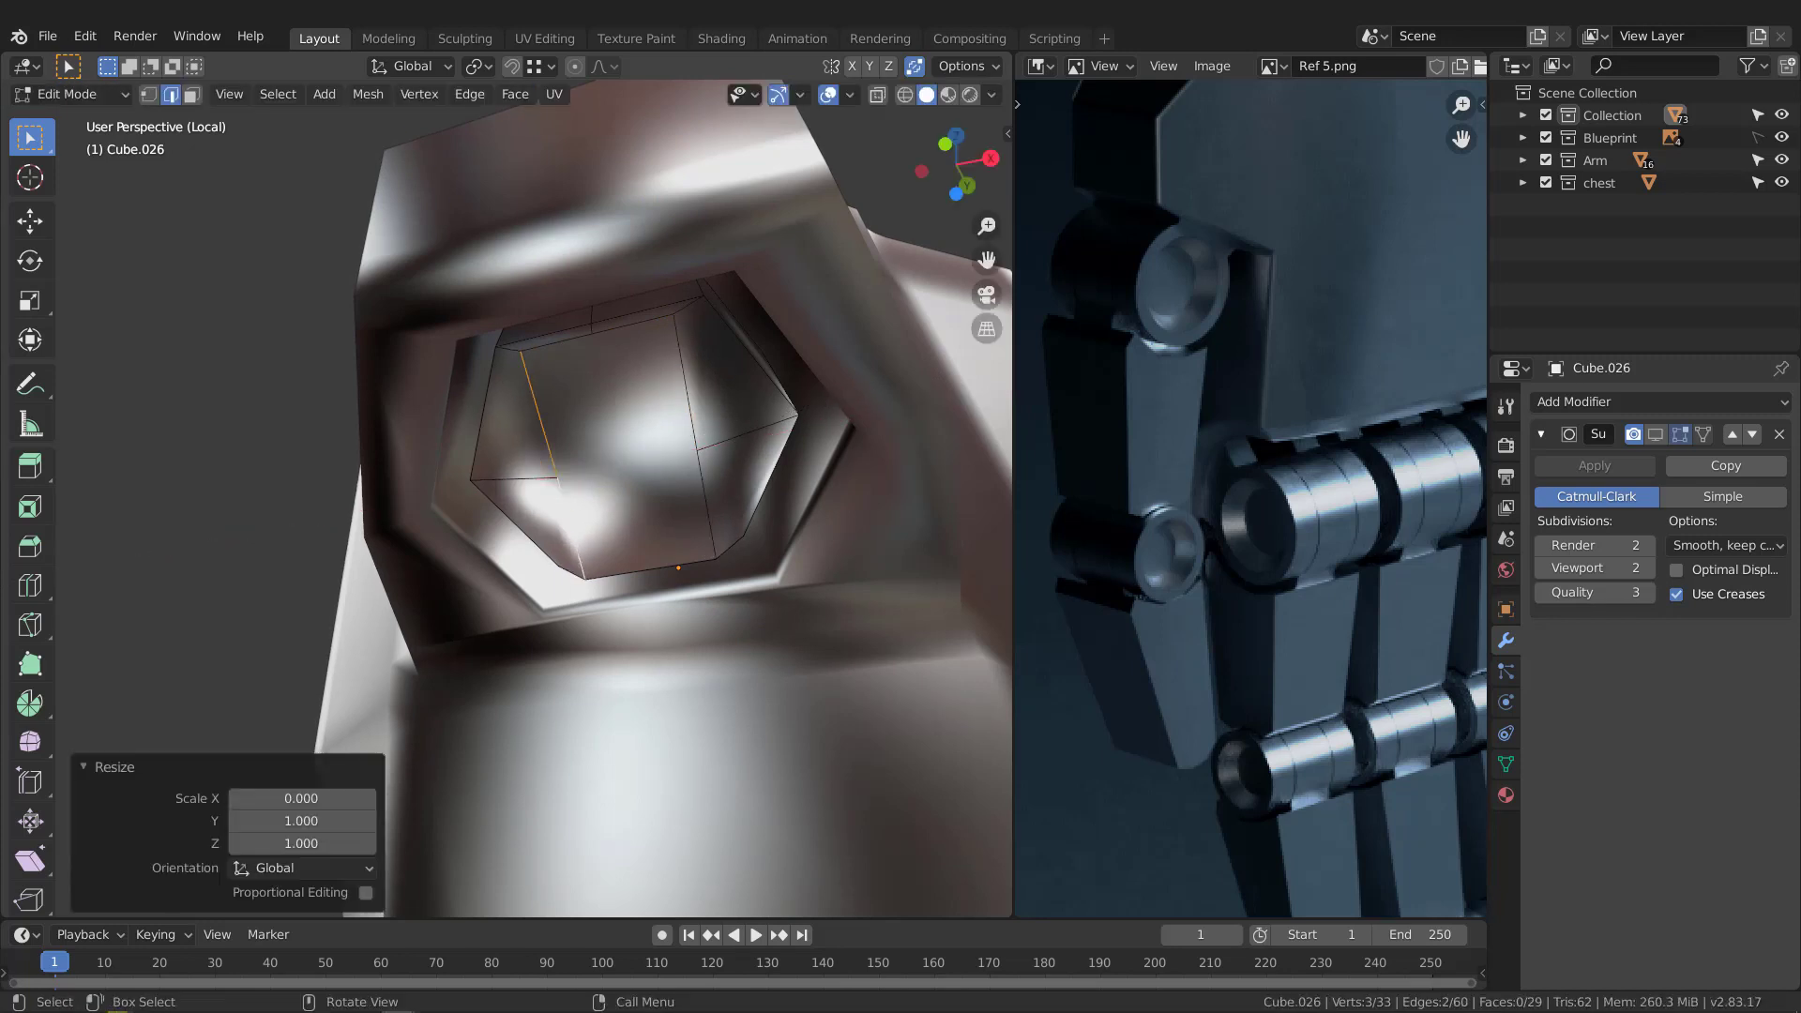
# Step: Select both pairs of vertical edges on the extruded face and scale them to about 0.8 along the X axis
pyautogui.moveTo(654, 371); pyautogui.dragTo(562, 434, button='middle')
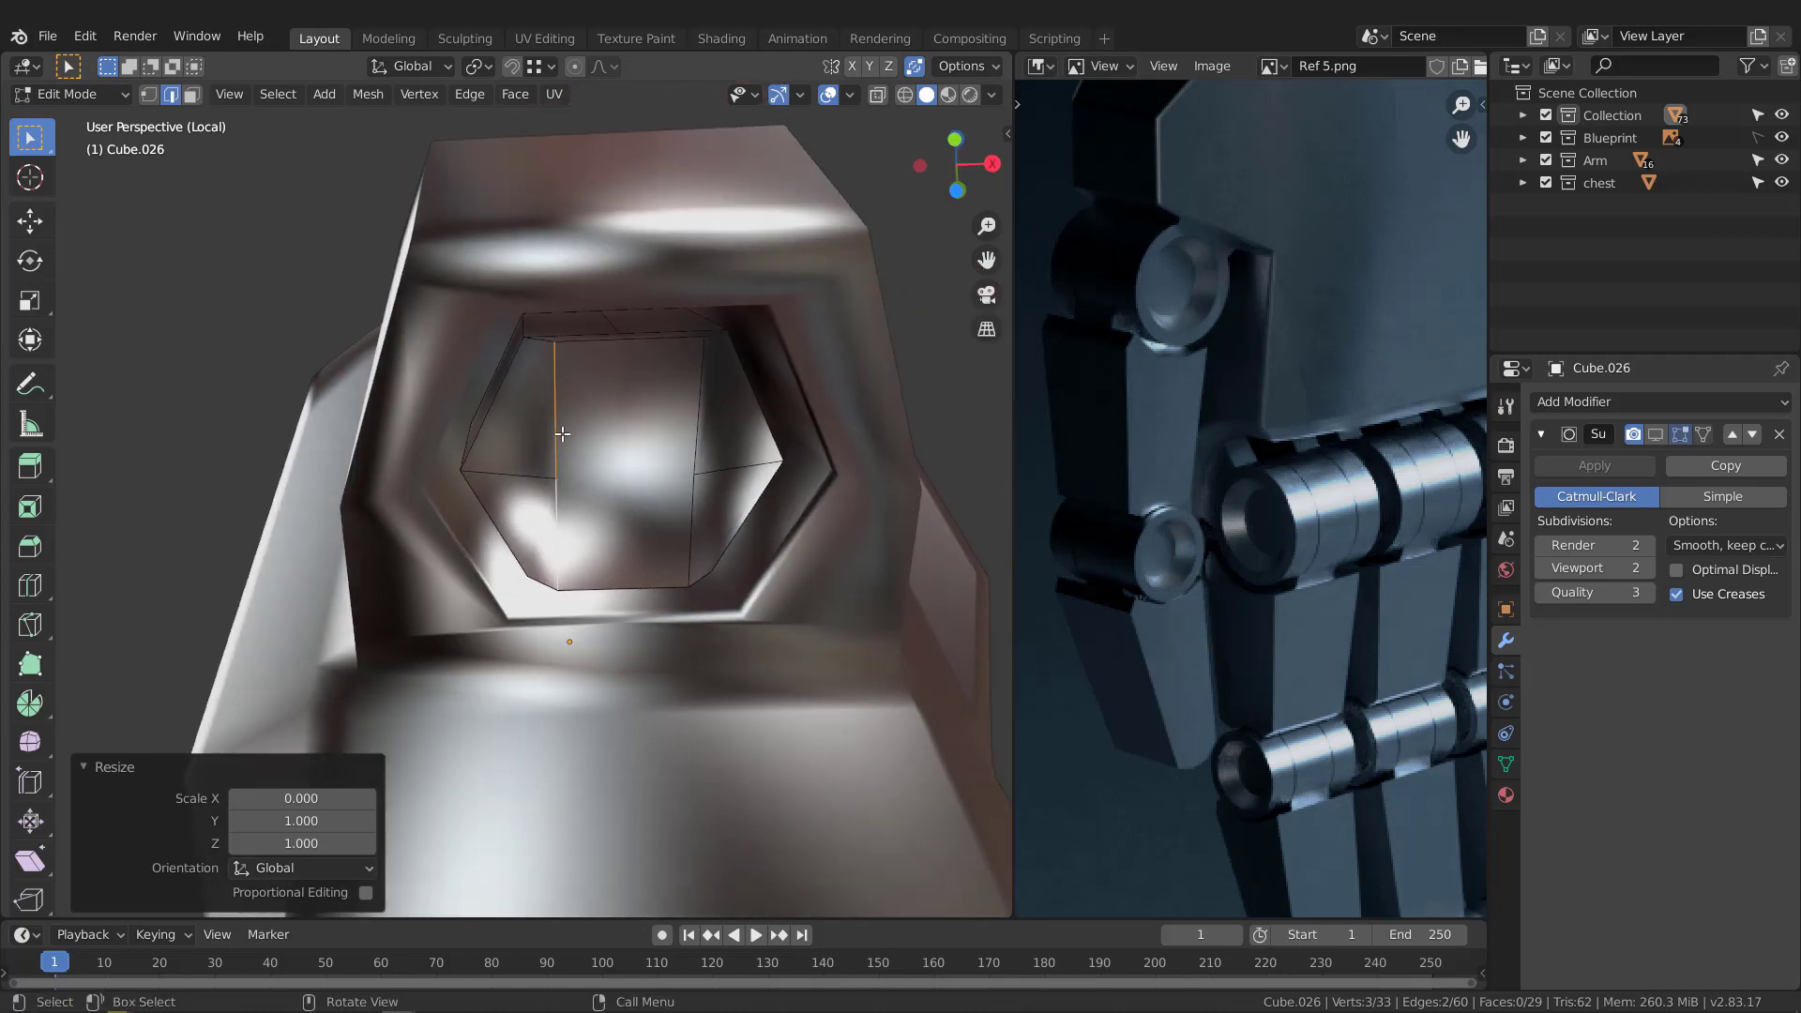
pyautogui.keyDown('shift'); pyautogui.click(699, 431); pyautogui.keyUp('shift')
pyautogui.press('s')
pyautogui.press('x')
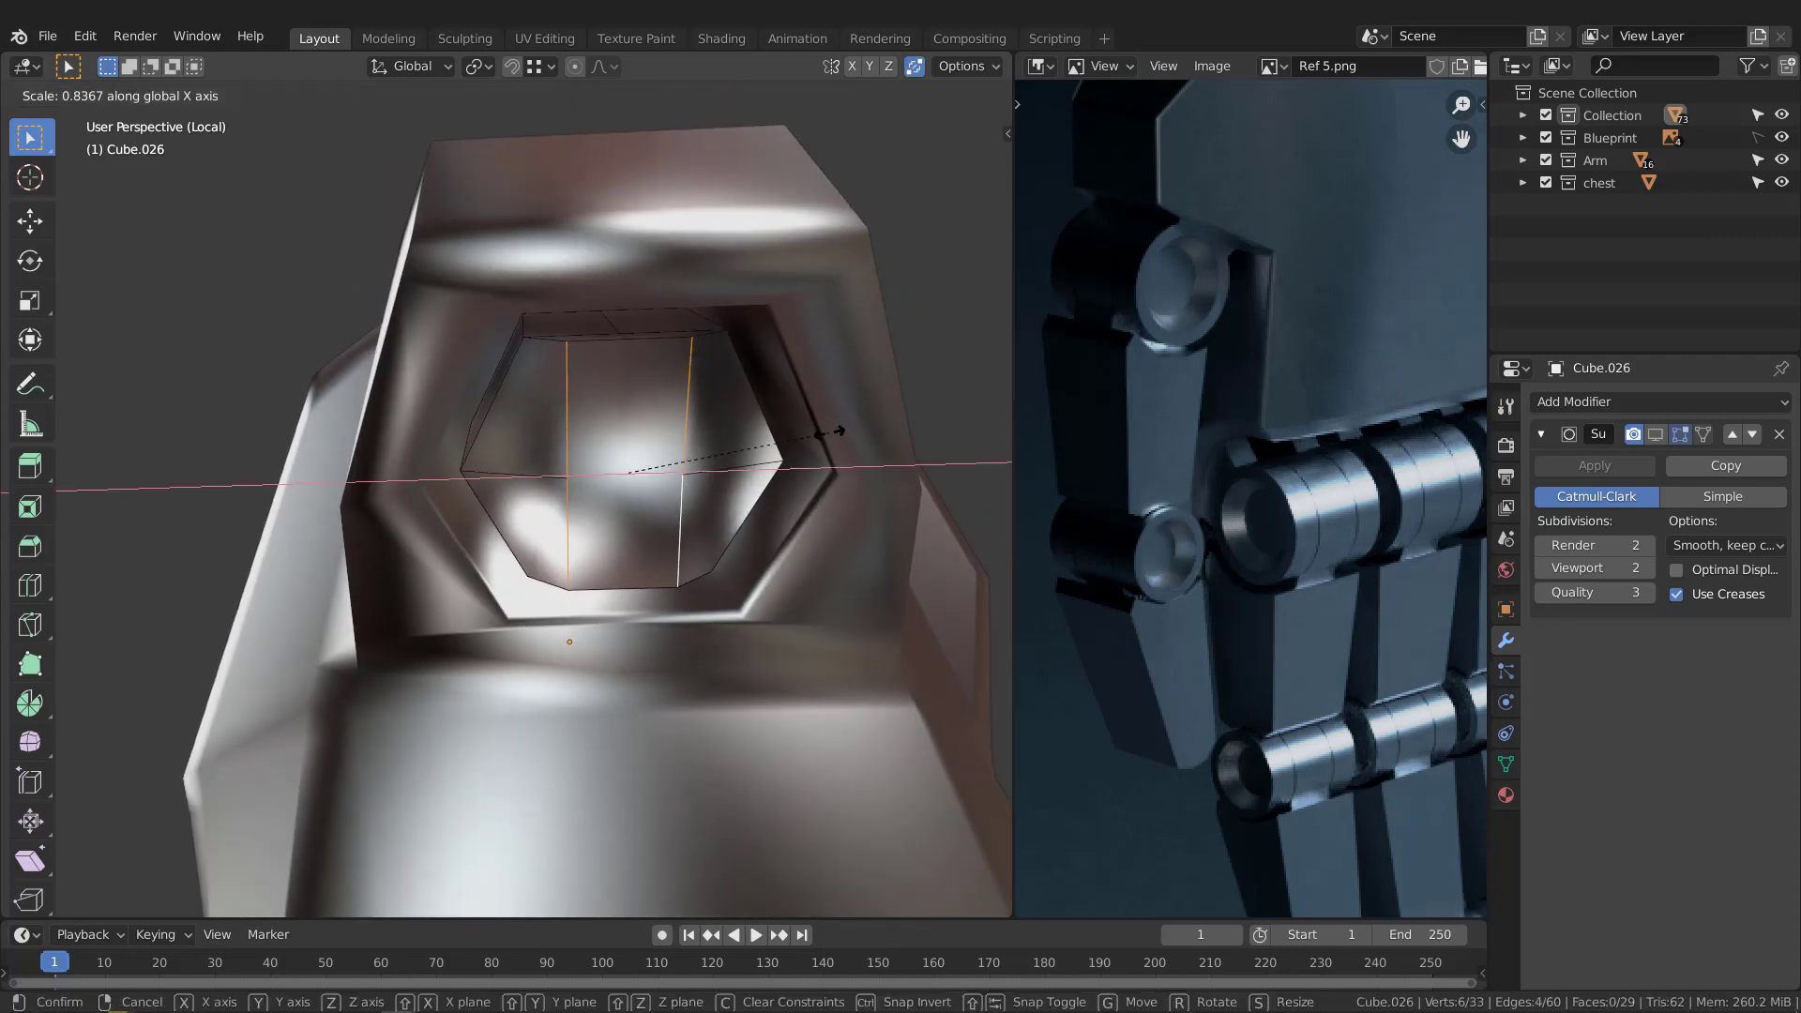
pyautogui.click(815, 436)
# Step: Connect the two opposite middle vertices of the central strip with an edge that splits the face
pyautogui.moveTo(593, 428); pyautogui.dragTo(614, 466, button='middle')
pyautogui.press('3')
pyautogui.click(625, 427)
pyautogui.press('1')
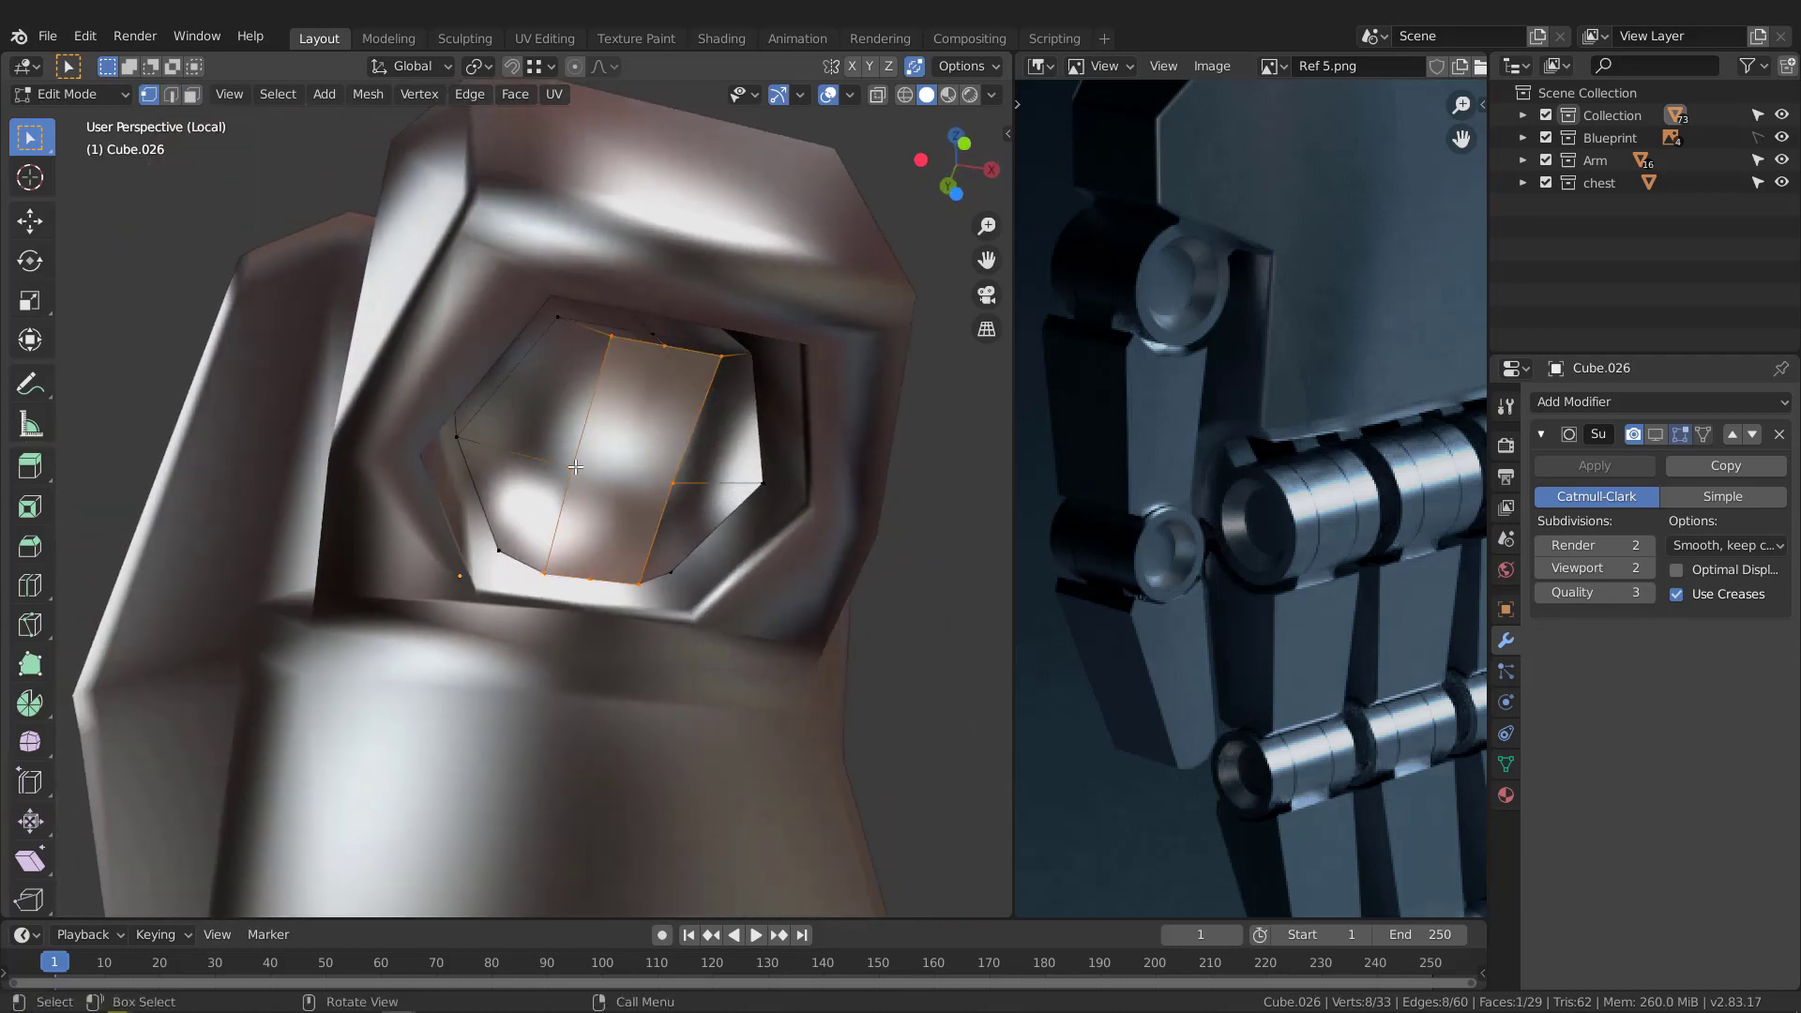
pyautogui.click(574, 467)
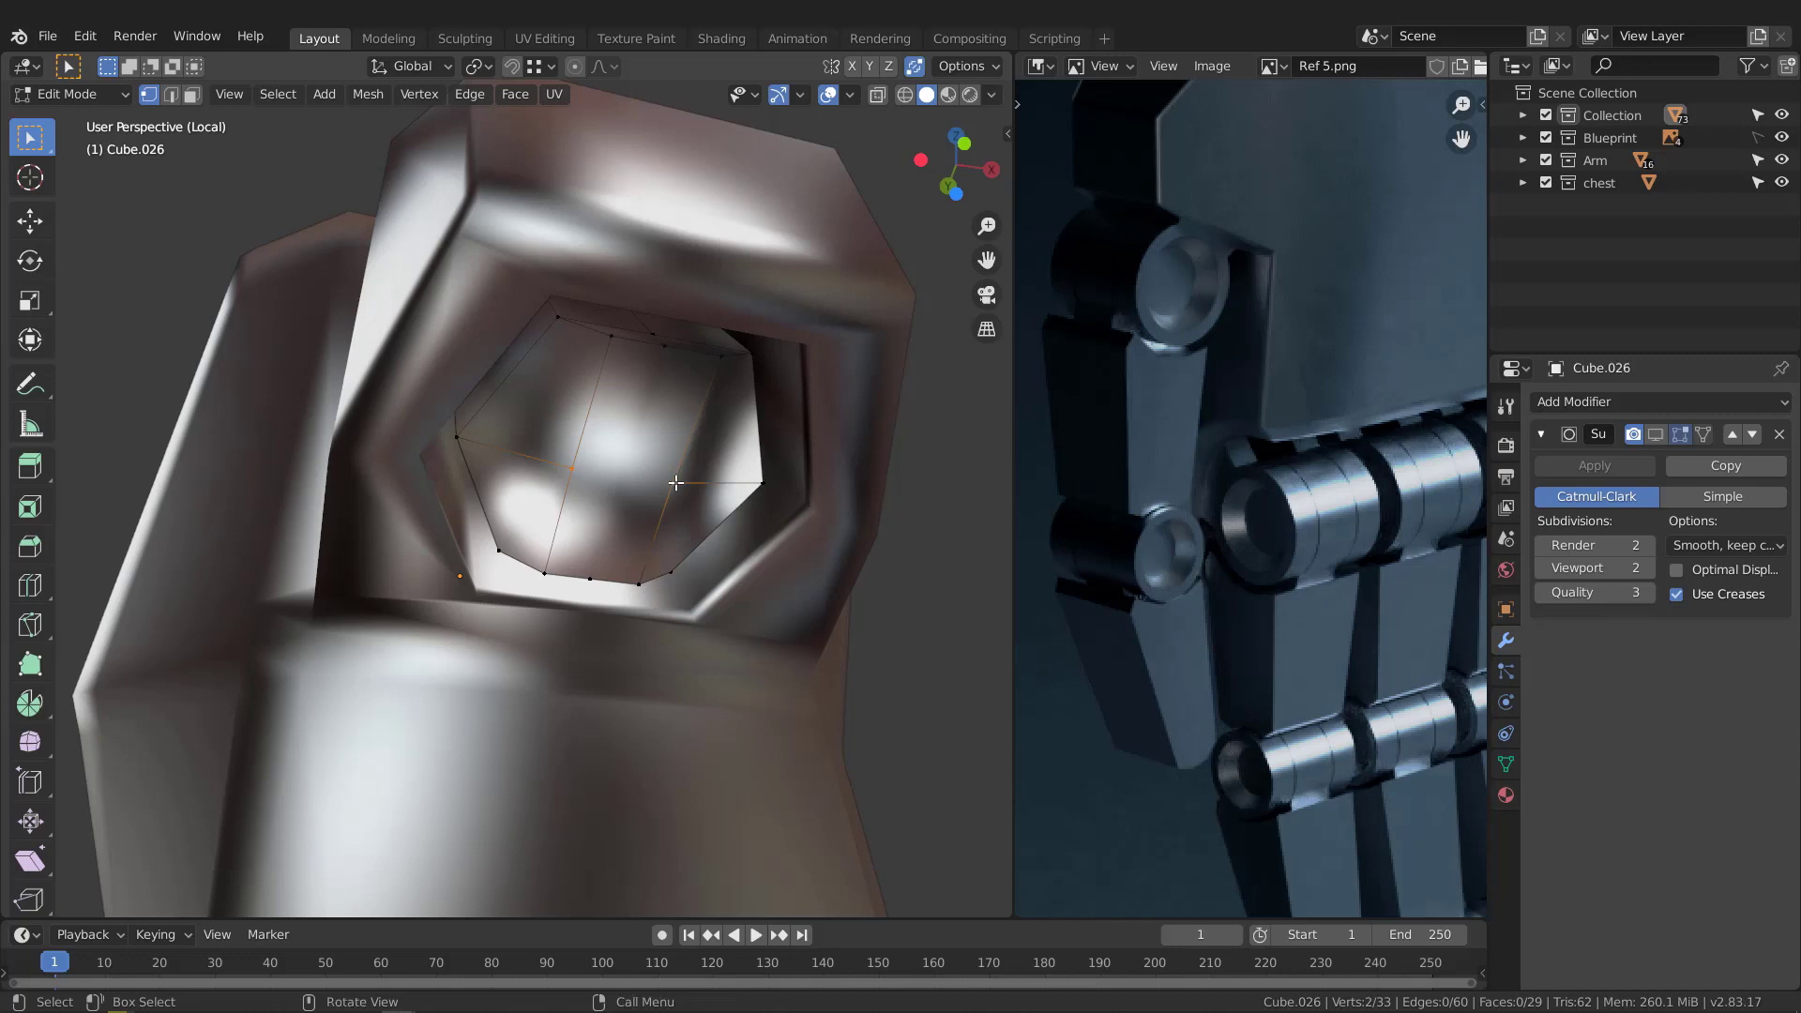
pyautogui.press('j')
pyautogui.moveTo(676, 483); pyautogui.dragTo(646, 442, button='middle')
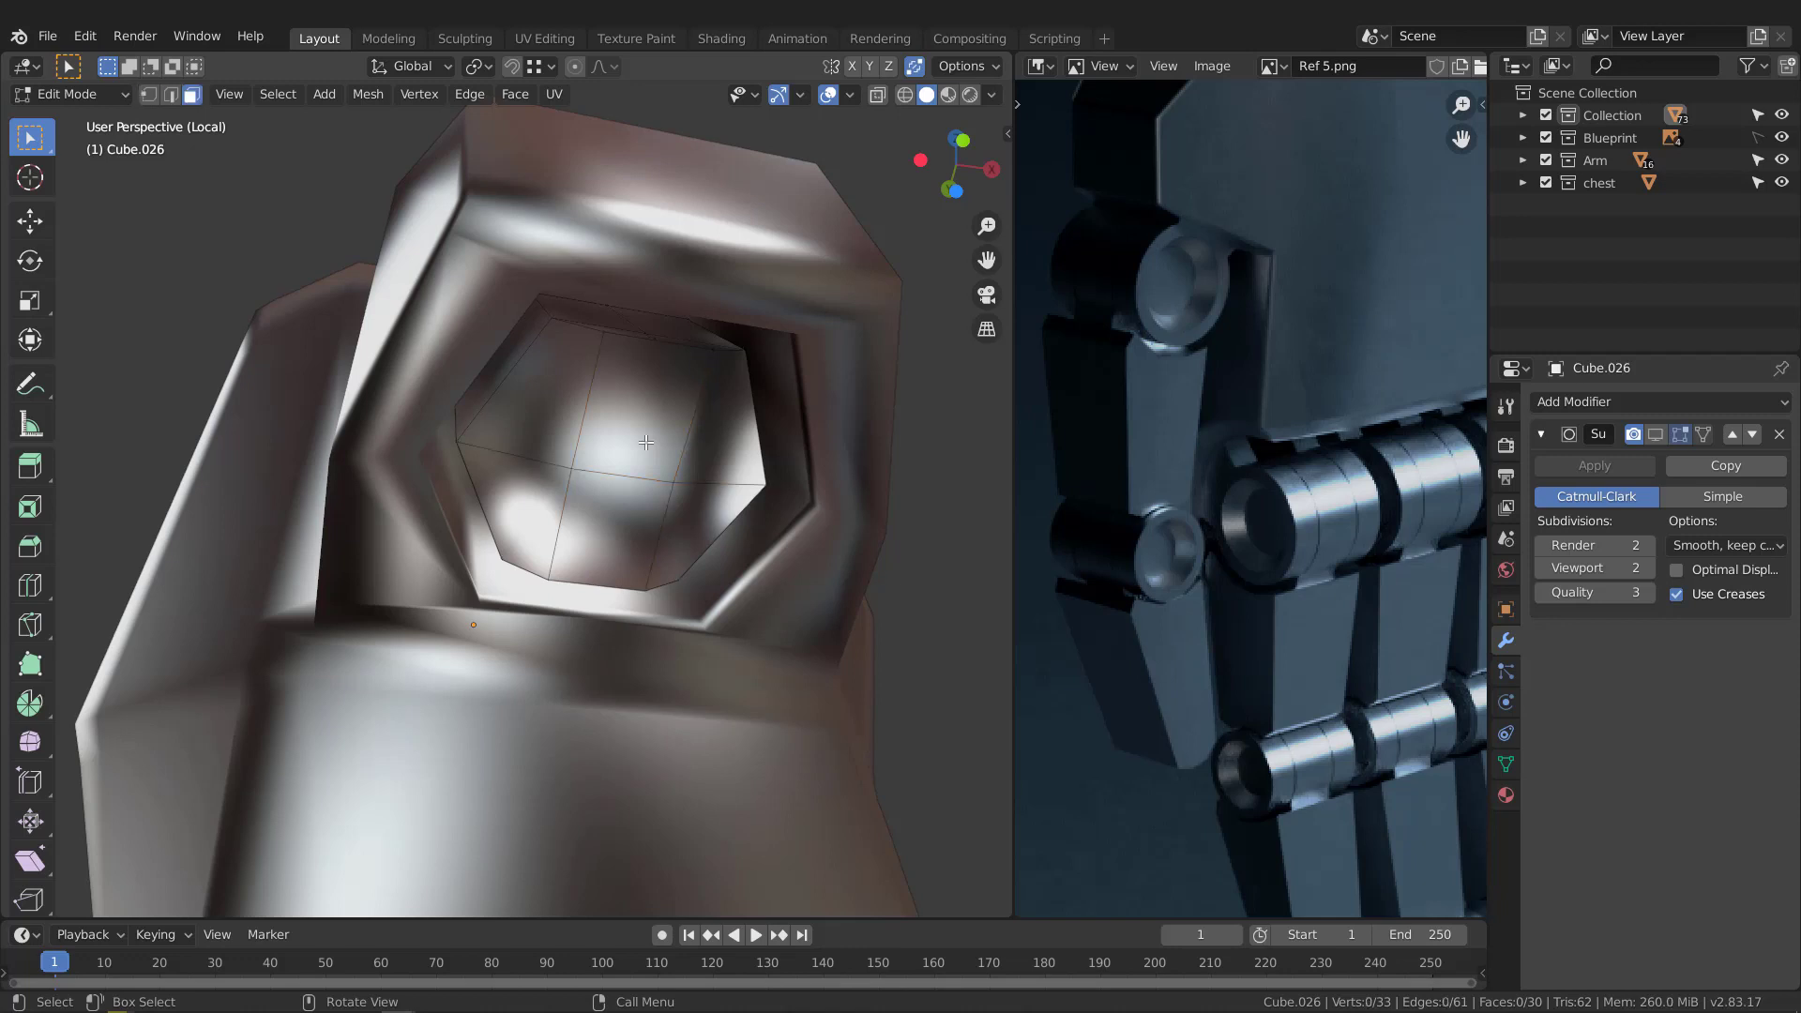
# Step: Select the two central strip faces on the socket piece's end and extrude them about 0.063 cm outward
pyautogui.press('KP_Divide')
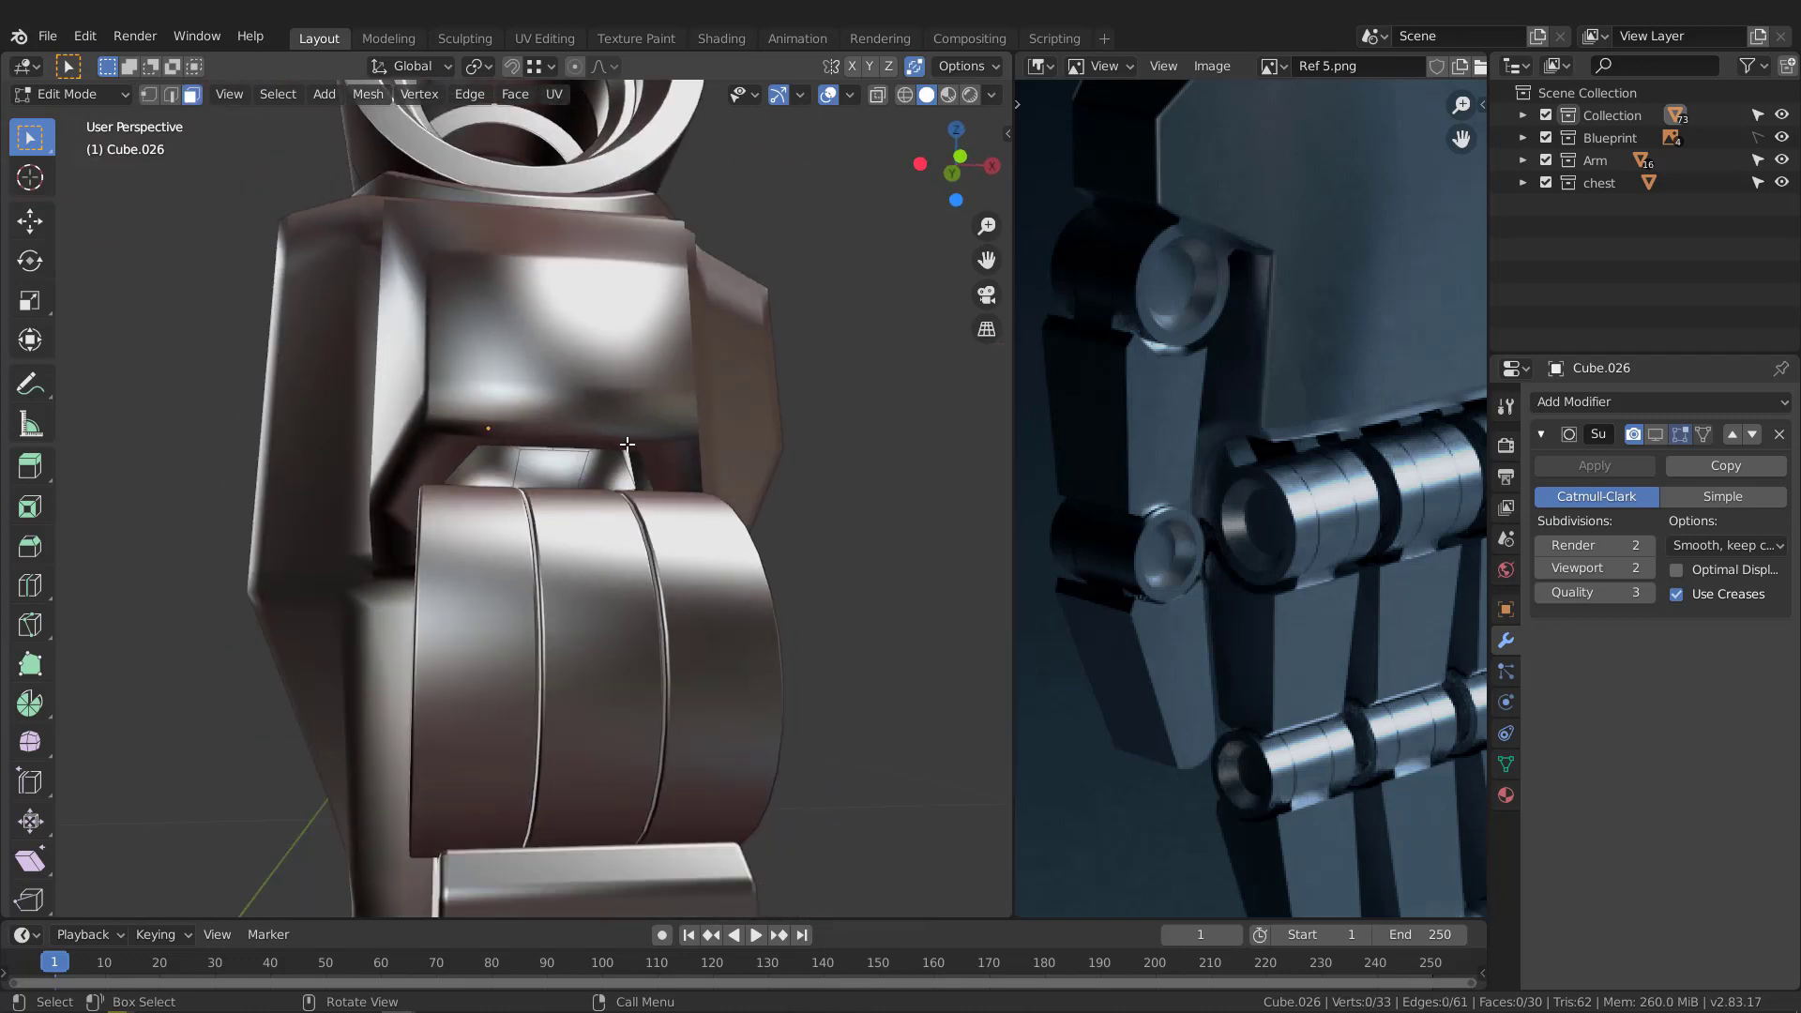
pyautogui.press('KP_Divide')
pyautogui.scroll(-3, 583, 474)
pyautogui.moveTo(583, 474); pyautogui.dragTo(597, 626, button='middle')
pyautogui.click(543, 540)
pyautogui.keyDown('shift'); pyautogui.click(528, 585); pyautogui.keyUp('shift')
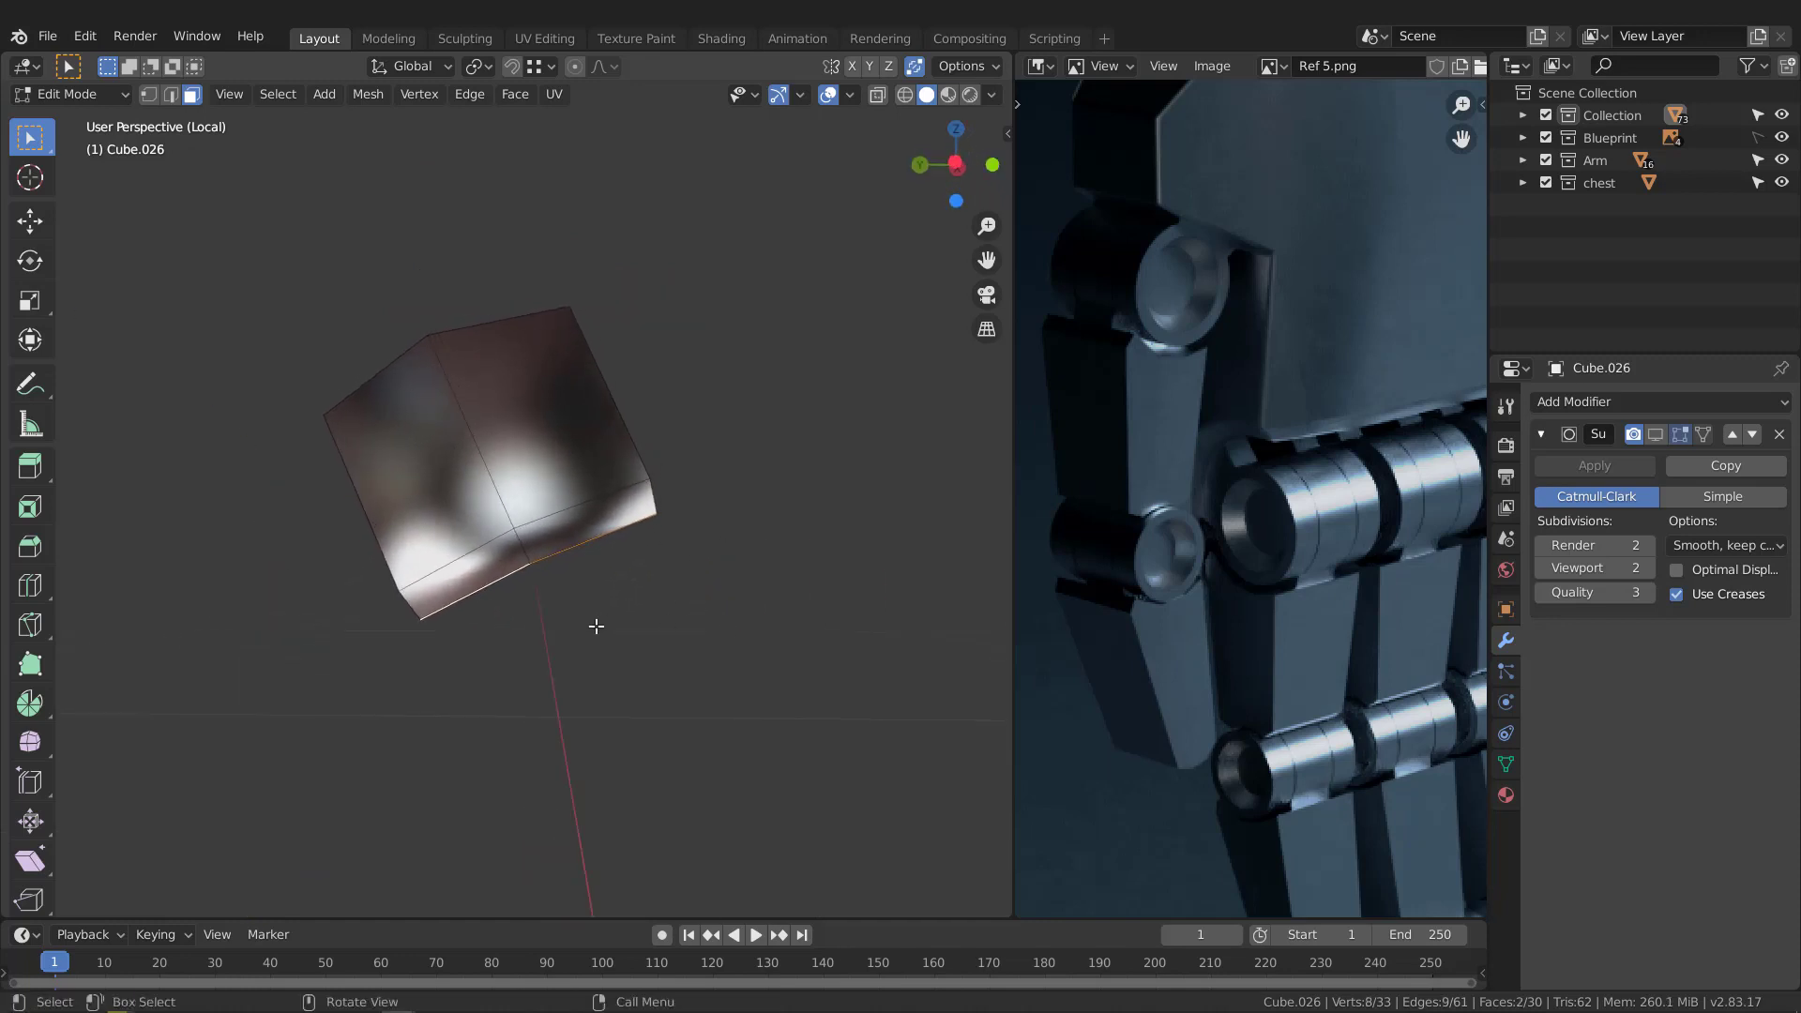
pyautogui.press('e')
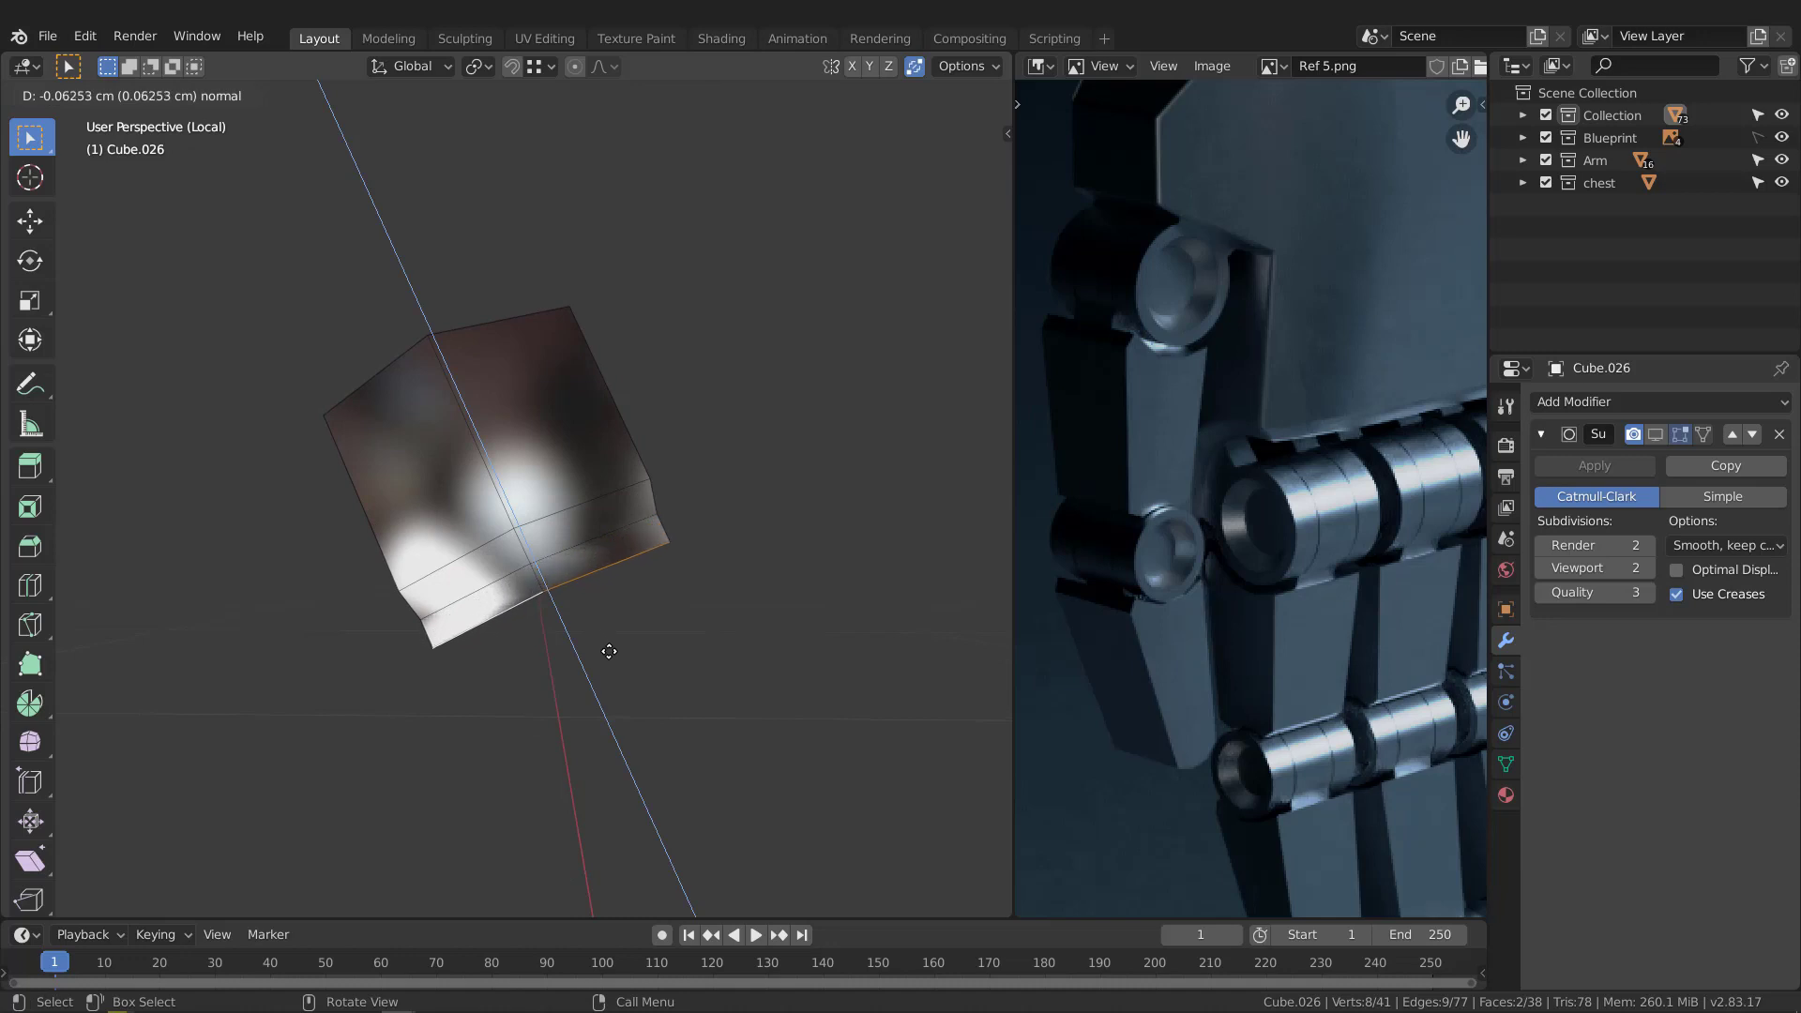
pyautogui.click(609, 651)
# Step: Select the slanted centre edges on both sides between the hexagonal body and the extruded block and dissolve them
pyautogui.moveTo(728, 559); pyautogui.dragTo(446, 606, button='middle')
pyautogui.press('KP_3')
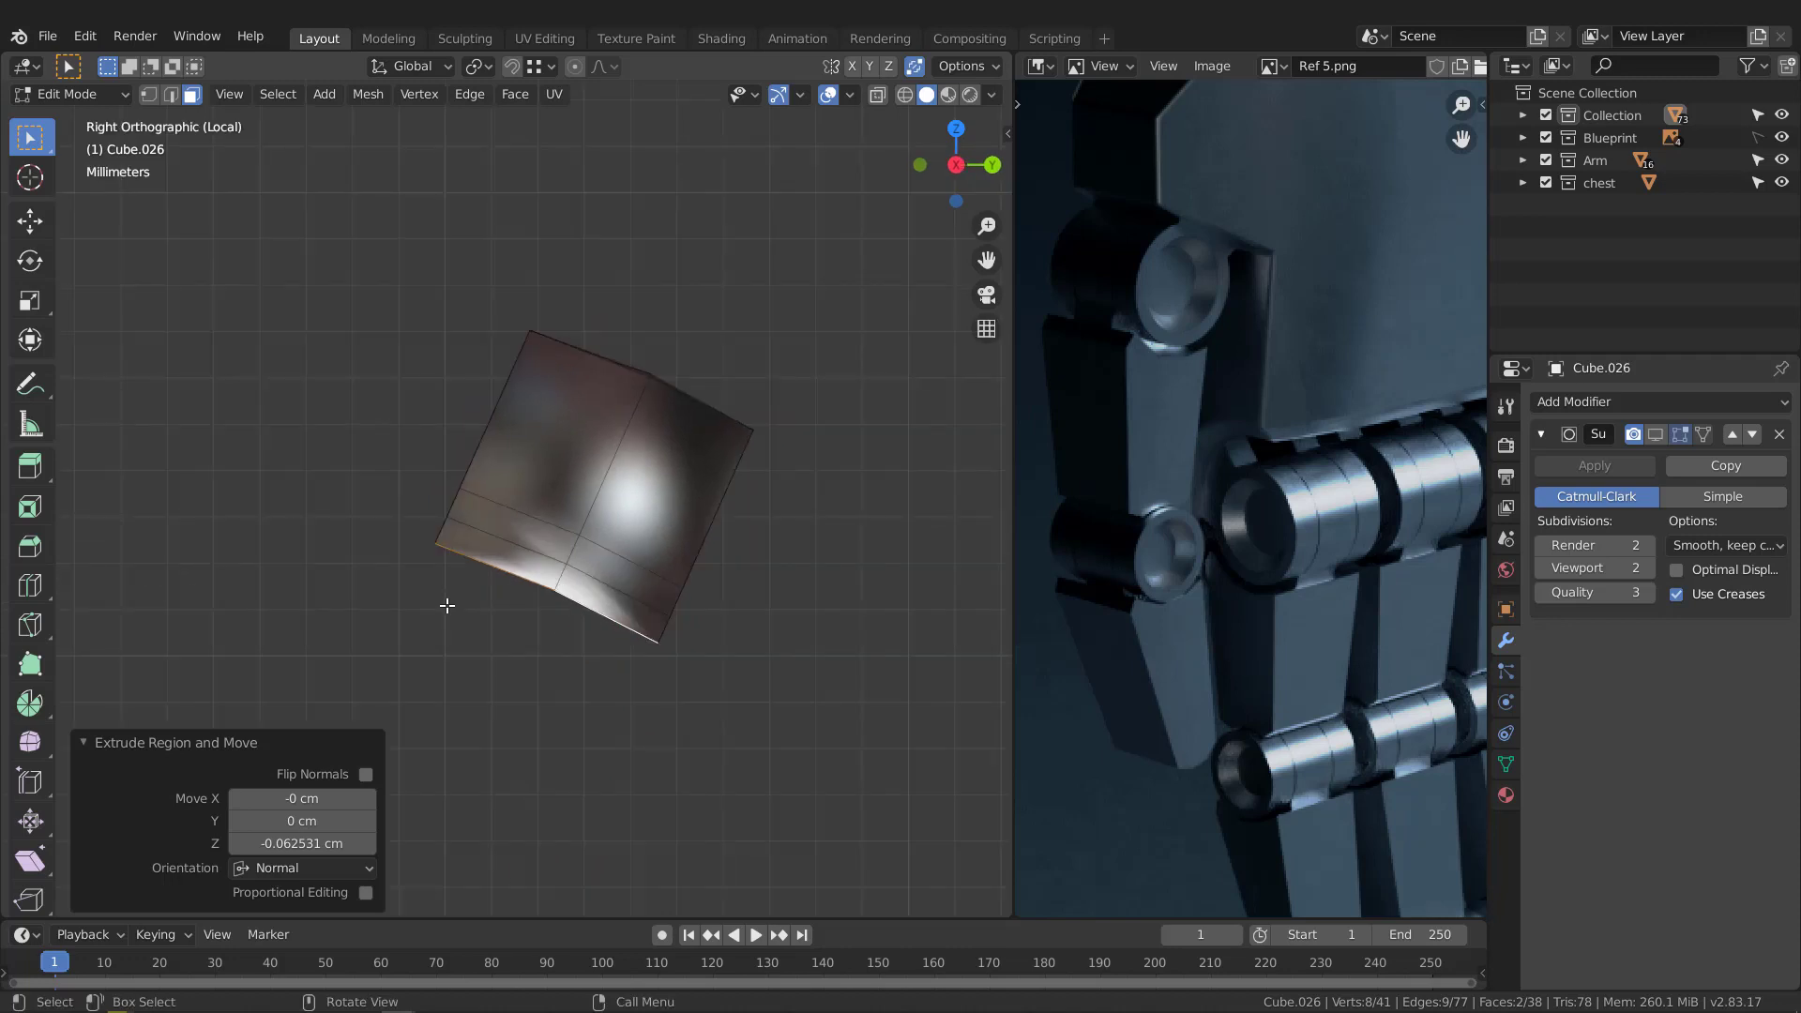
pyautogui.press('2')
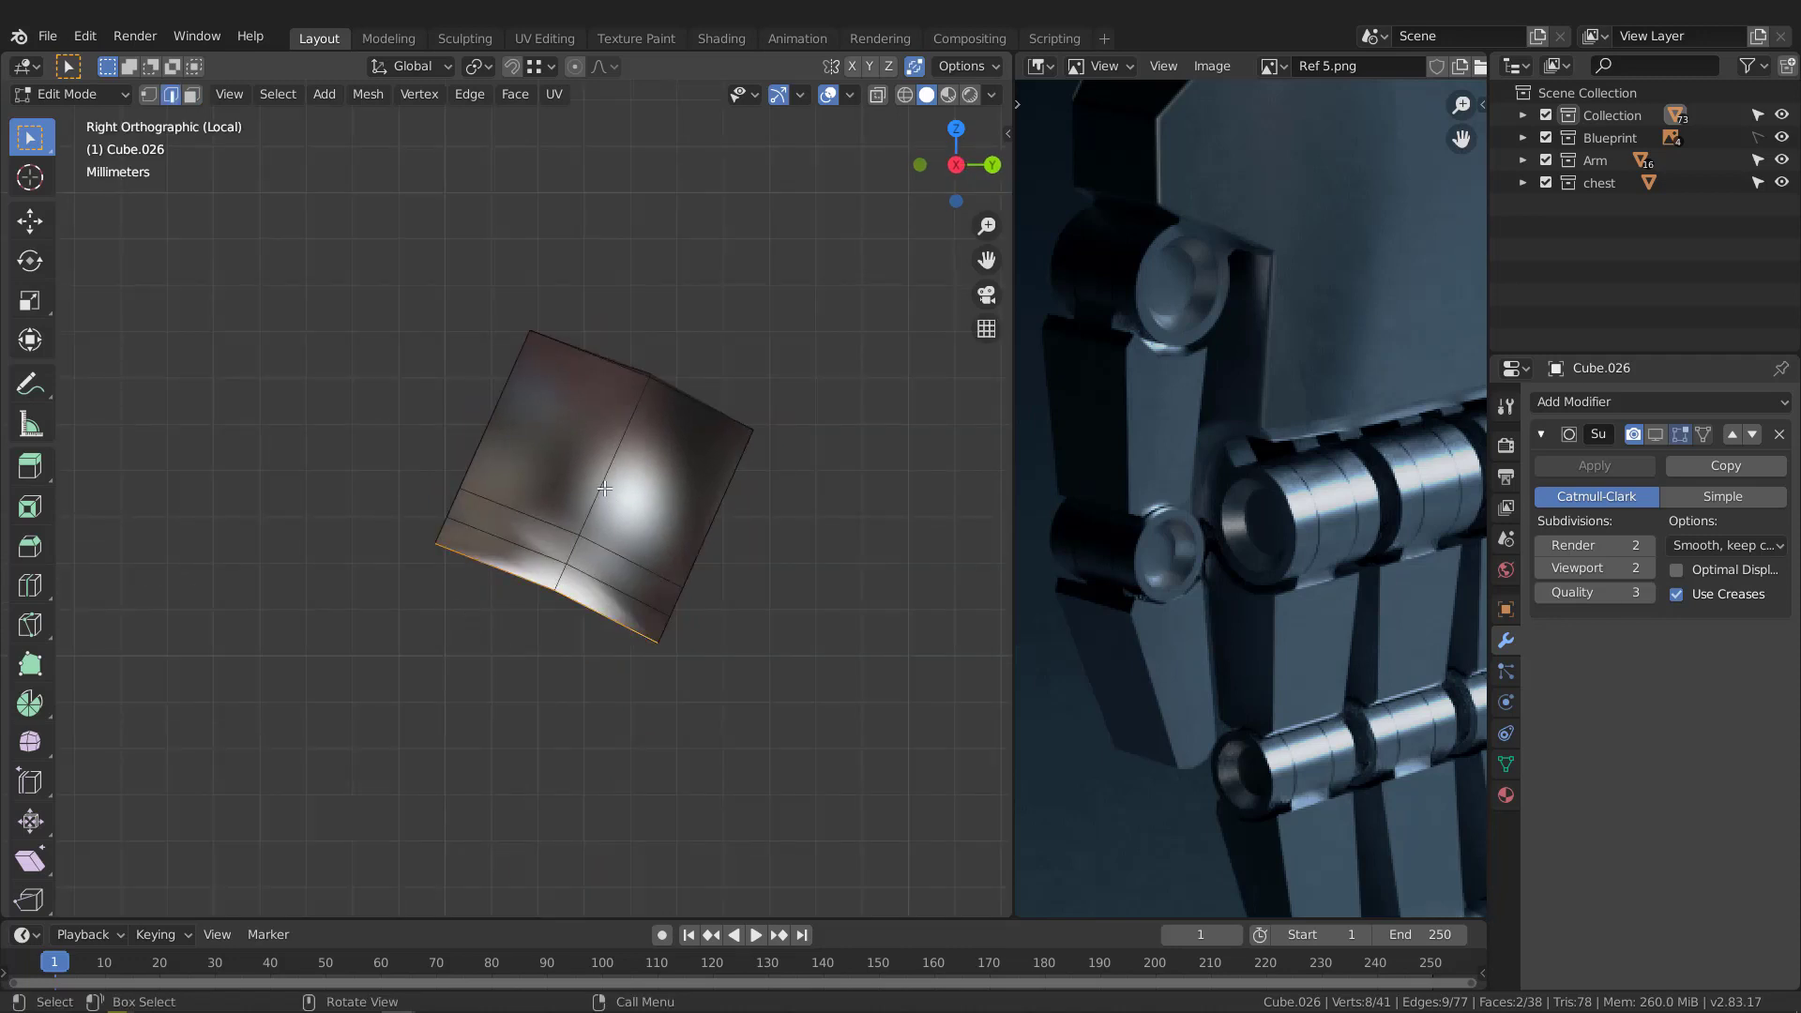
pyautogui.keyDown('alt'); pyautogui.click(603, 488); pyautogui.keyUp('alt')
pyautogui.moveTo(628, 453); pyautogui.dragTo(721, 463, button='middle')
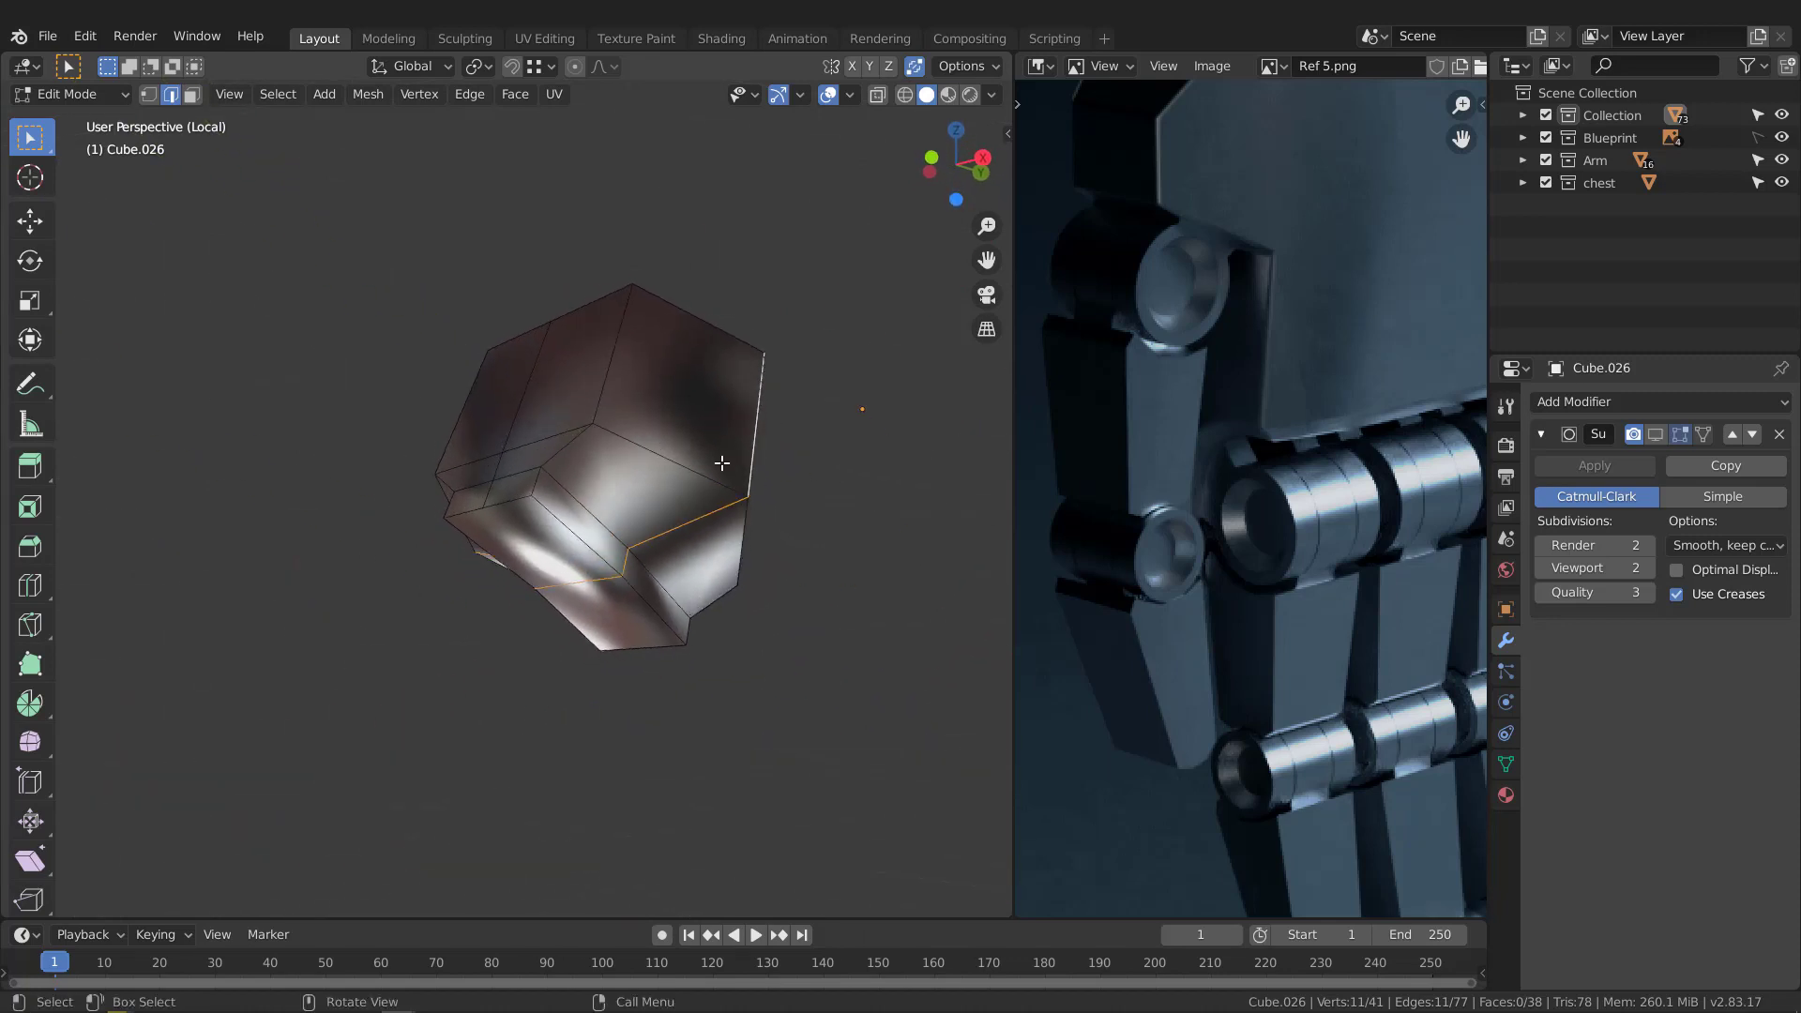
pyautogui.click(688, 523)
pyautogui.moveTo(687, 522); pyautogui.dragTo(779, 492, button='middle')
pyautogui.keyDown('ctrl'); pyautogui.click(459, 558); pyautogui.keyUp('ctrl')
pyautogui.moveTo(459, 558); pyautogui.dragTo(507, 514, button='middle')
pyautogui.moveTo(617, 609); pyautogui.dragTo(583, 564, button='middle')
pyautogui.hotkey('ctrl', 'x')
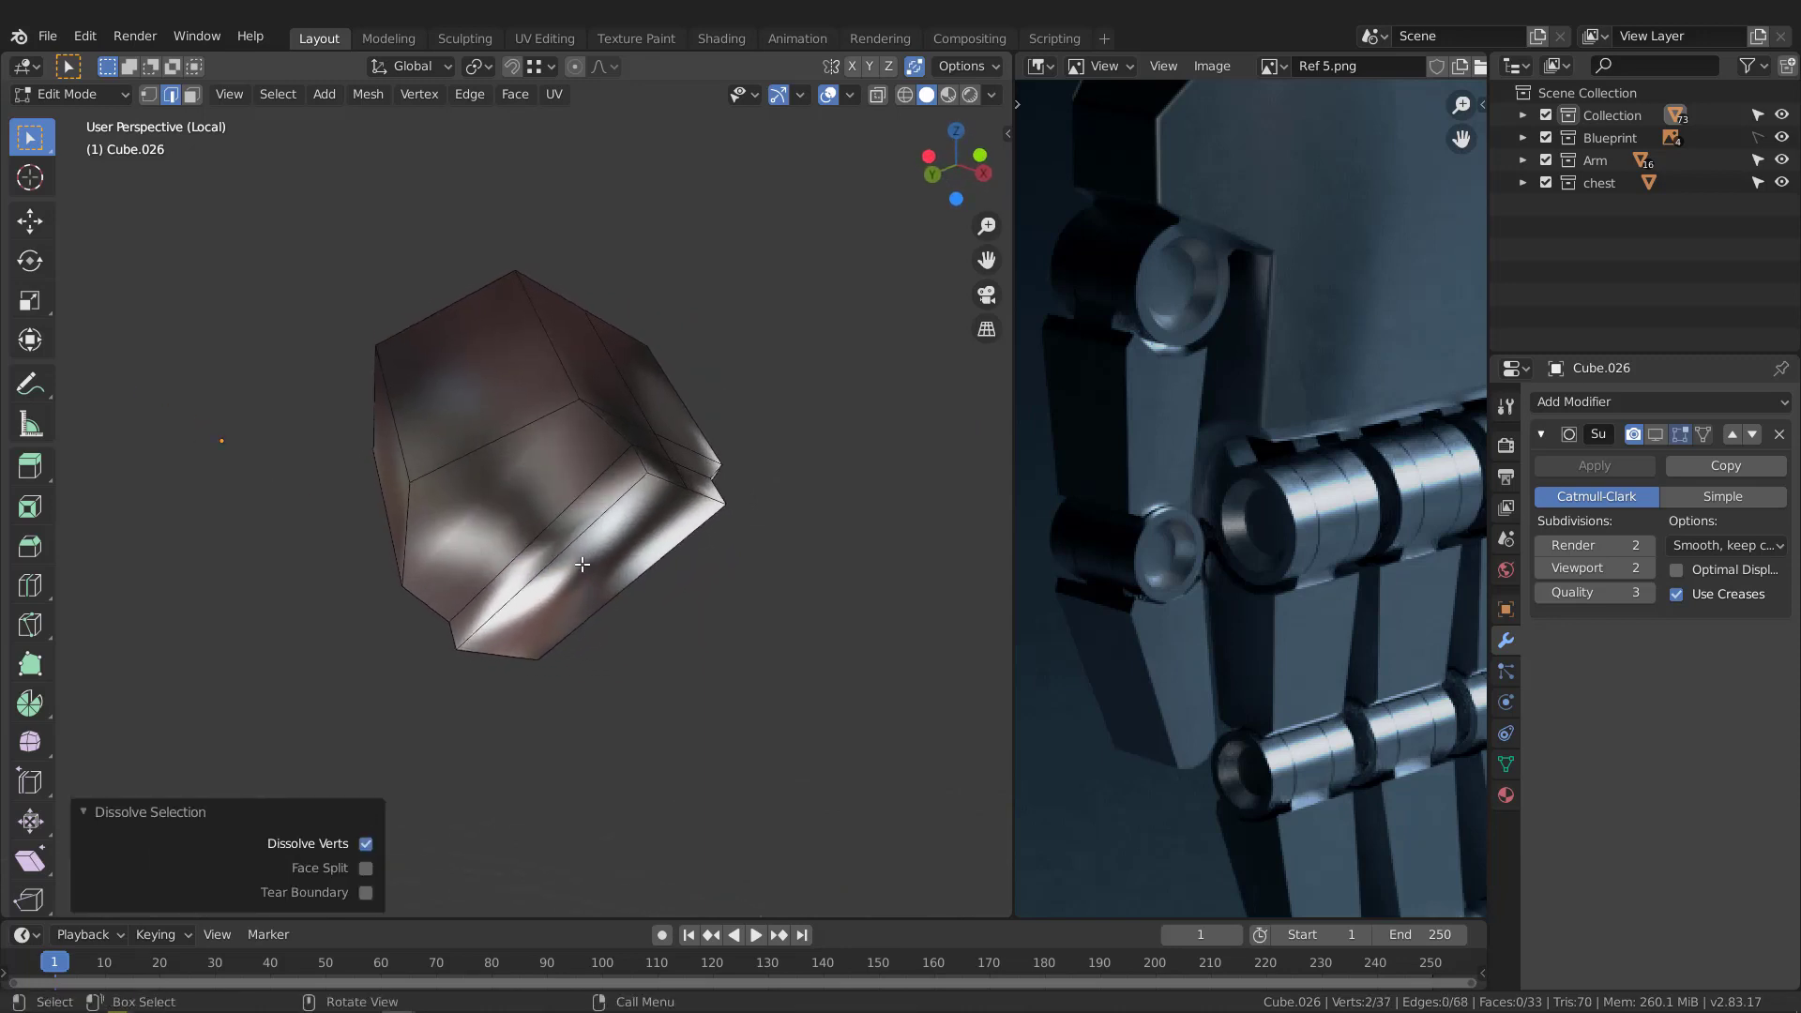
# Step: Knife-cut one side of the piece from the hexagonal body's corner vertex to the midpoint of the block's edge
pyautogui.press('1')
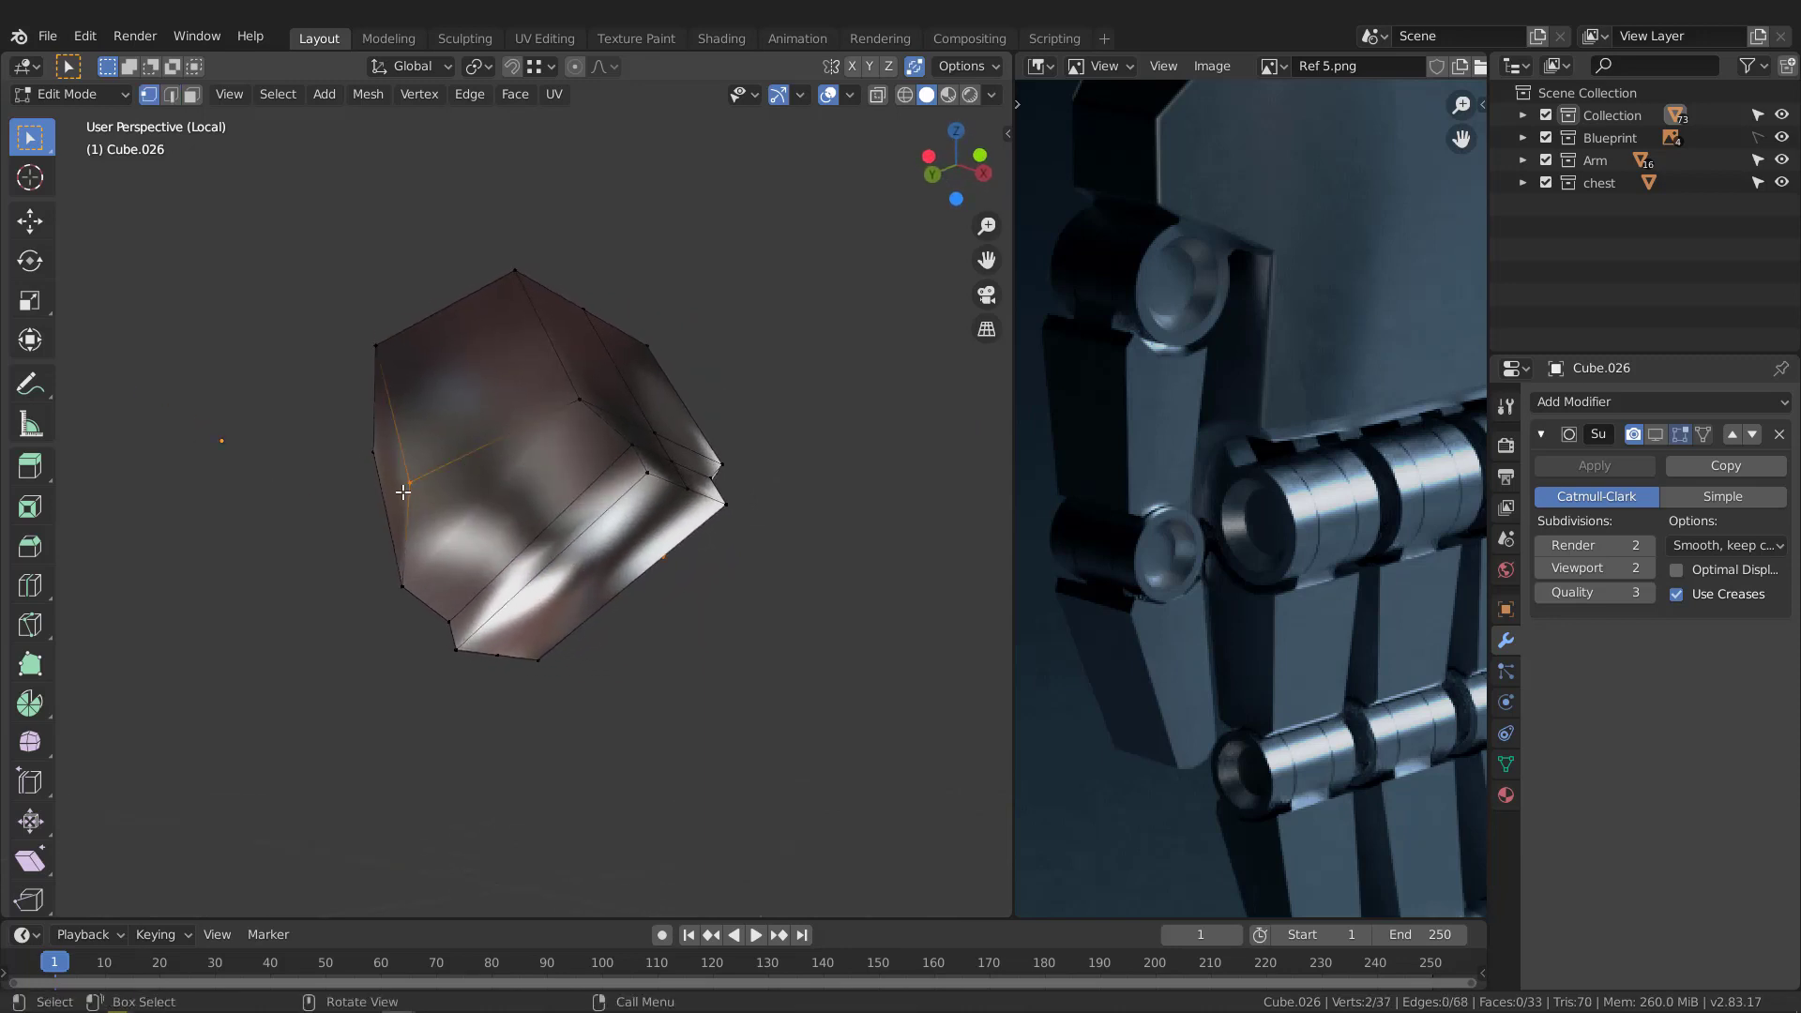
pyautogui.moveTo(433, 518); pyautogui.dragTo(637, 465, button='middle')
pyautogui.press('k')
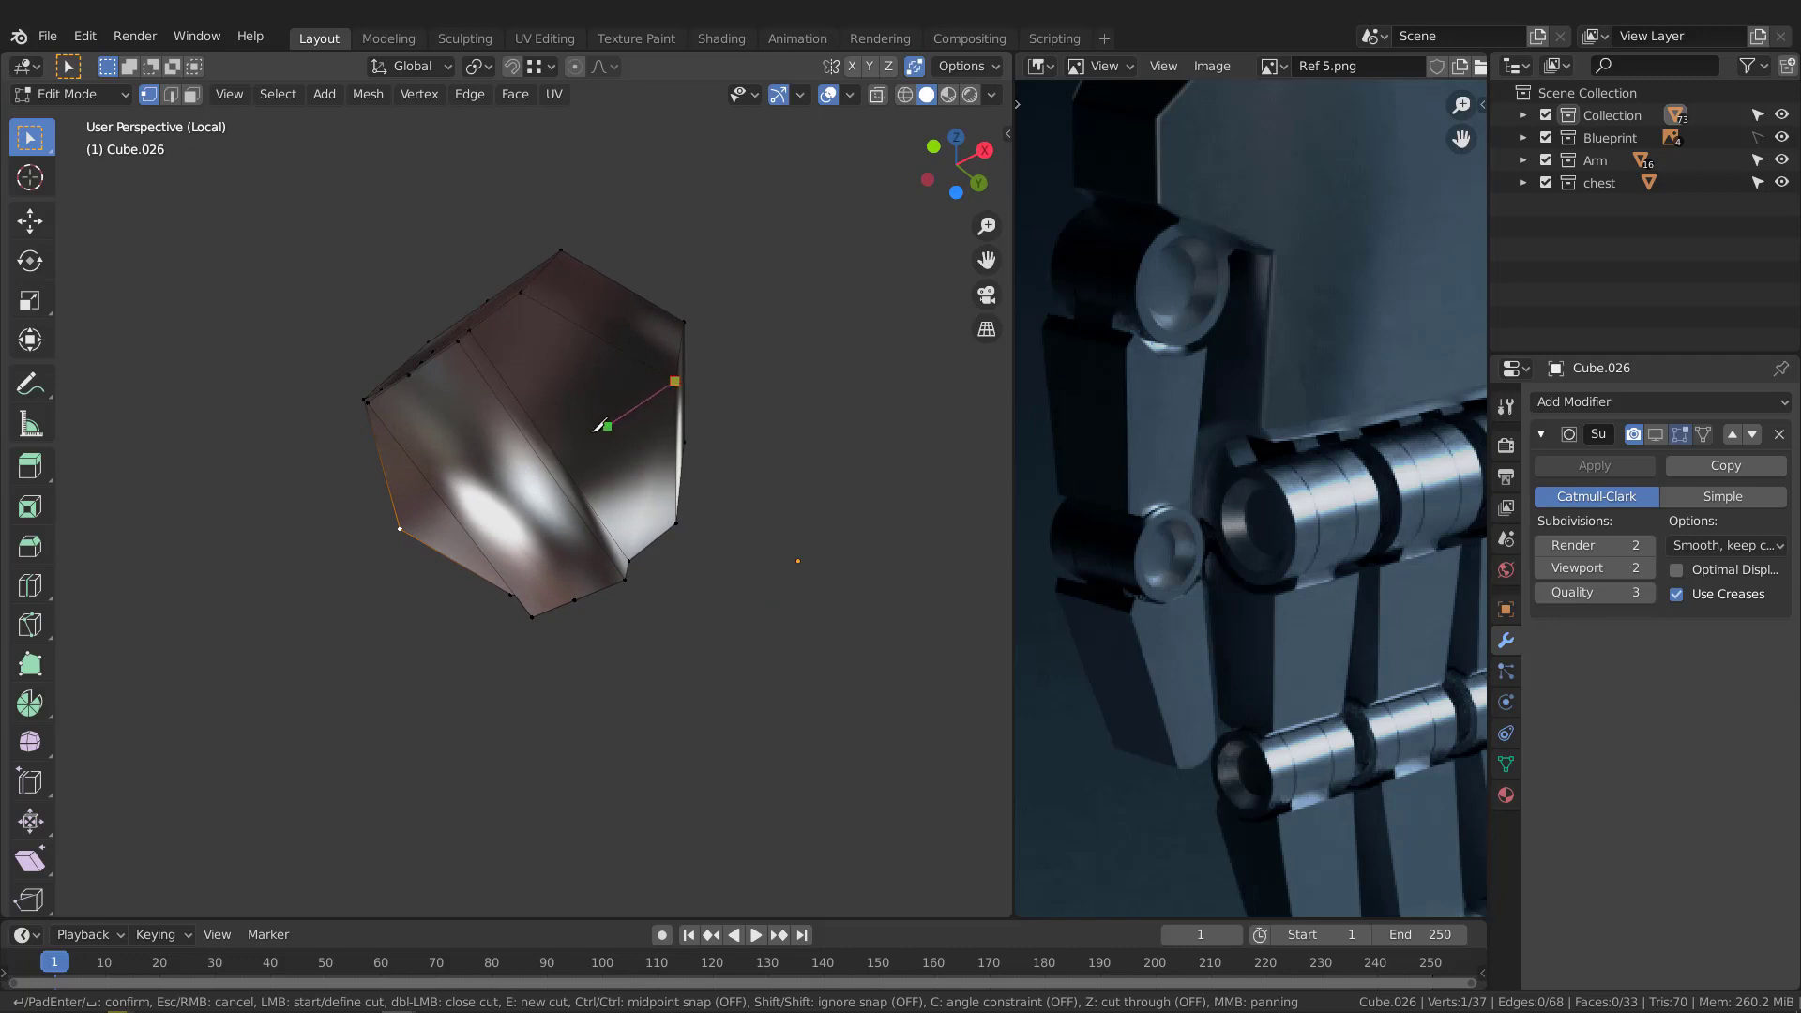
pyautogui.press('ctrl')
pyautogui.press('Return')
# Step: Knife-cut the opposite side from its hexagon corner vertex to the midpoint of the extruded block's edge
pyautogui.moveTo(310, 591); pyautogui.dragTo(469, 418, button='middle')
pyautogui.click(344, 313)
pyautogui.moveTo(353, 379); pyautogui.dragTo(438, 389, button='middle')
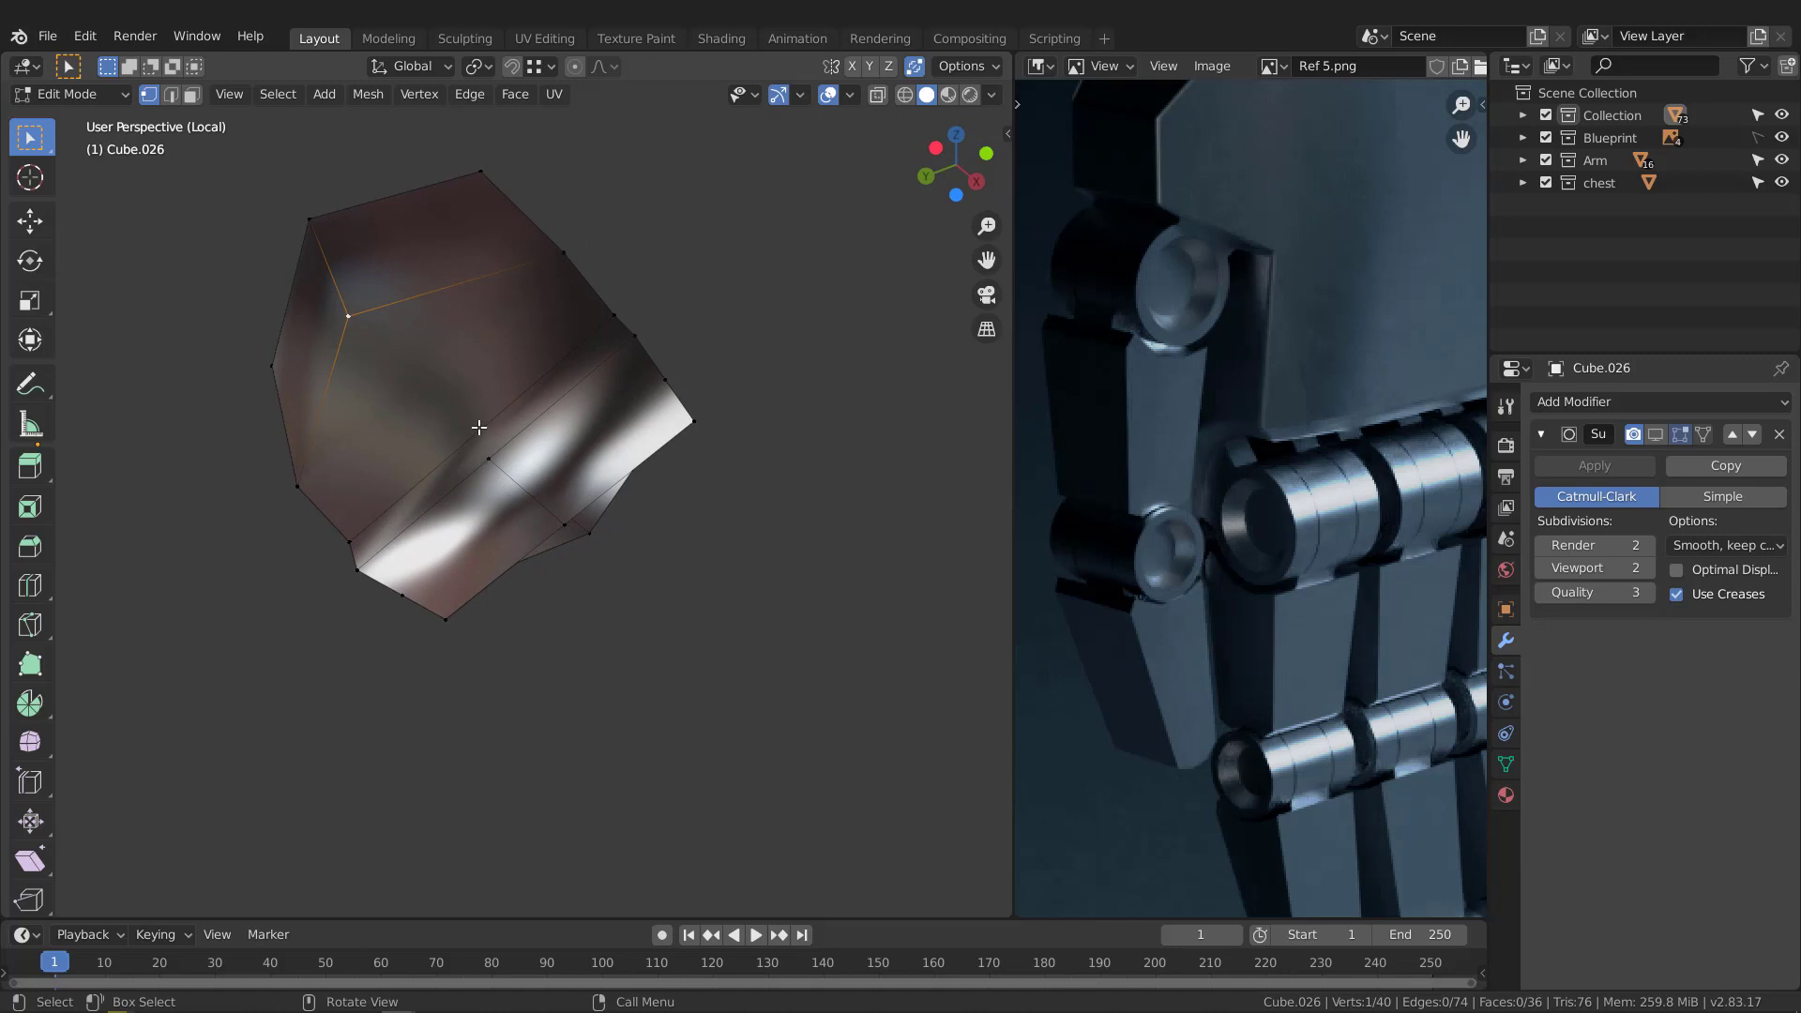
pyautogui.press('k')
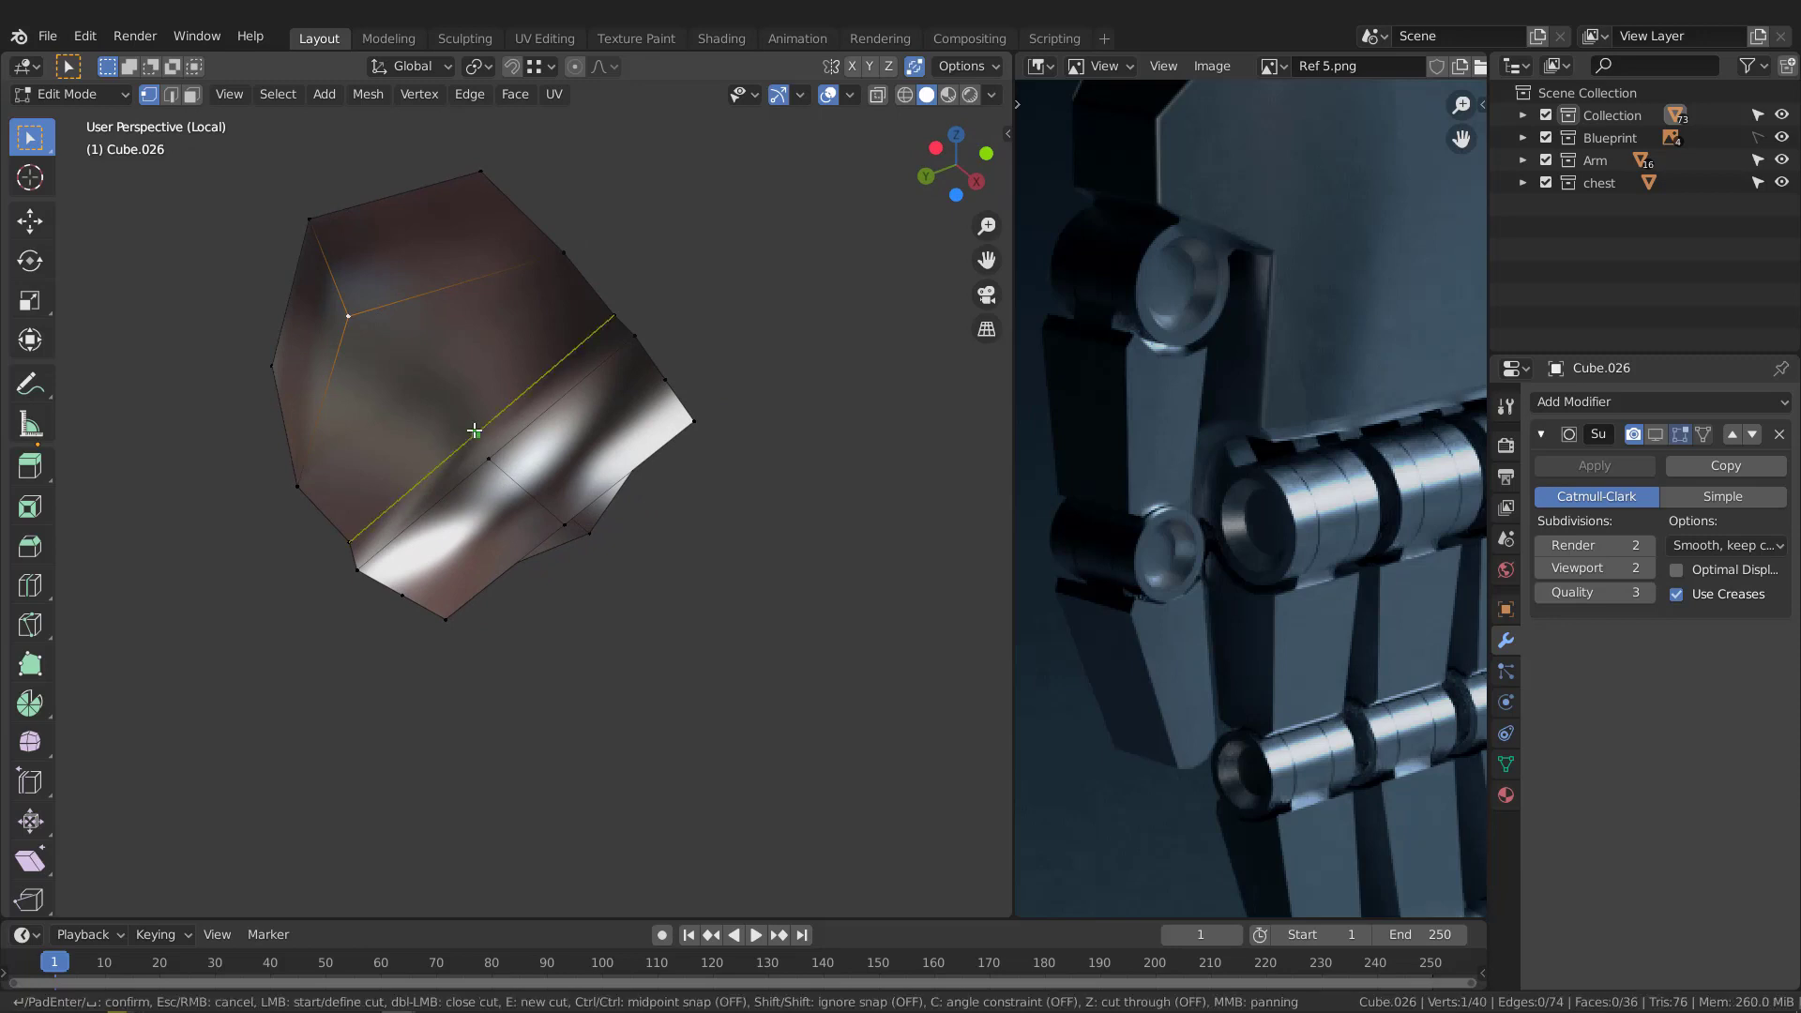
pyautogui.click(352, 315)
pyautogui.press('ctrl')
pyautogui.click(489, 460)
pyautogui.press('Return')
# Step: Add one centred loop cut around the upper hexagonal body of the piece
pyautogui.scroll(-3, 578, 467)
pyautogui.moveTo(577, 467); pyautogui.dragTo(614, 408, button='middle')
pyautogui.scroll(3, 601, 424)
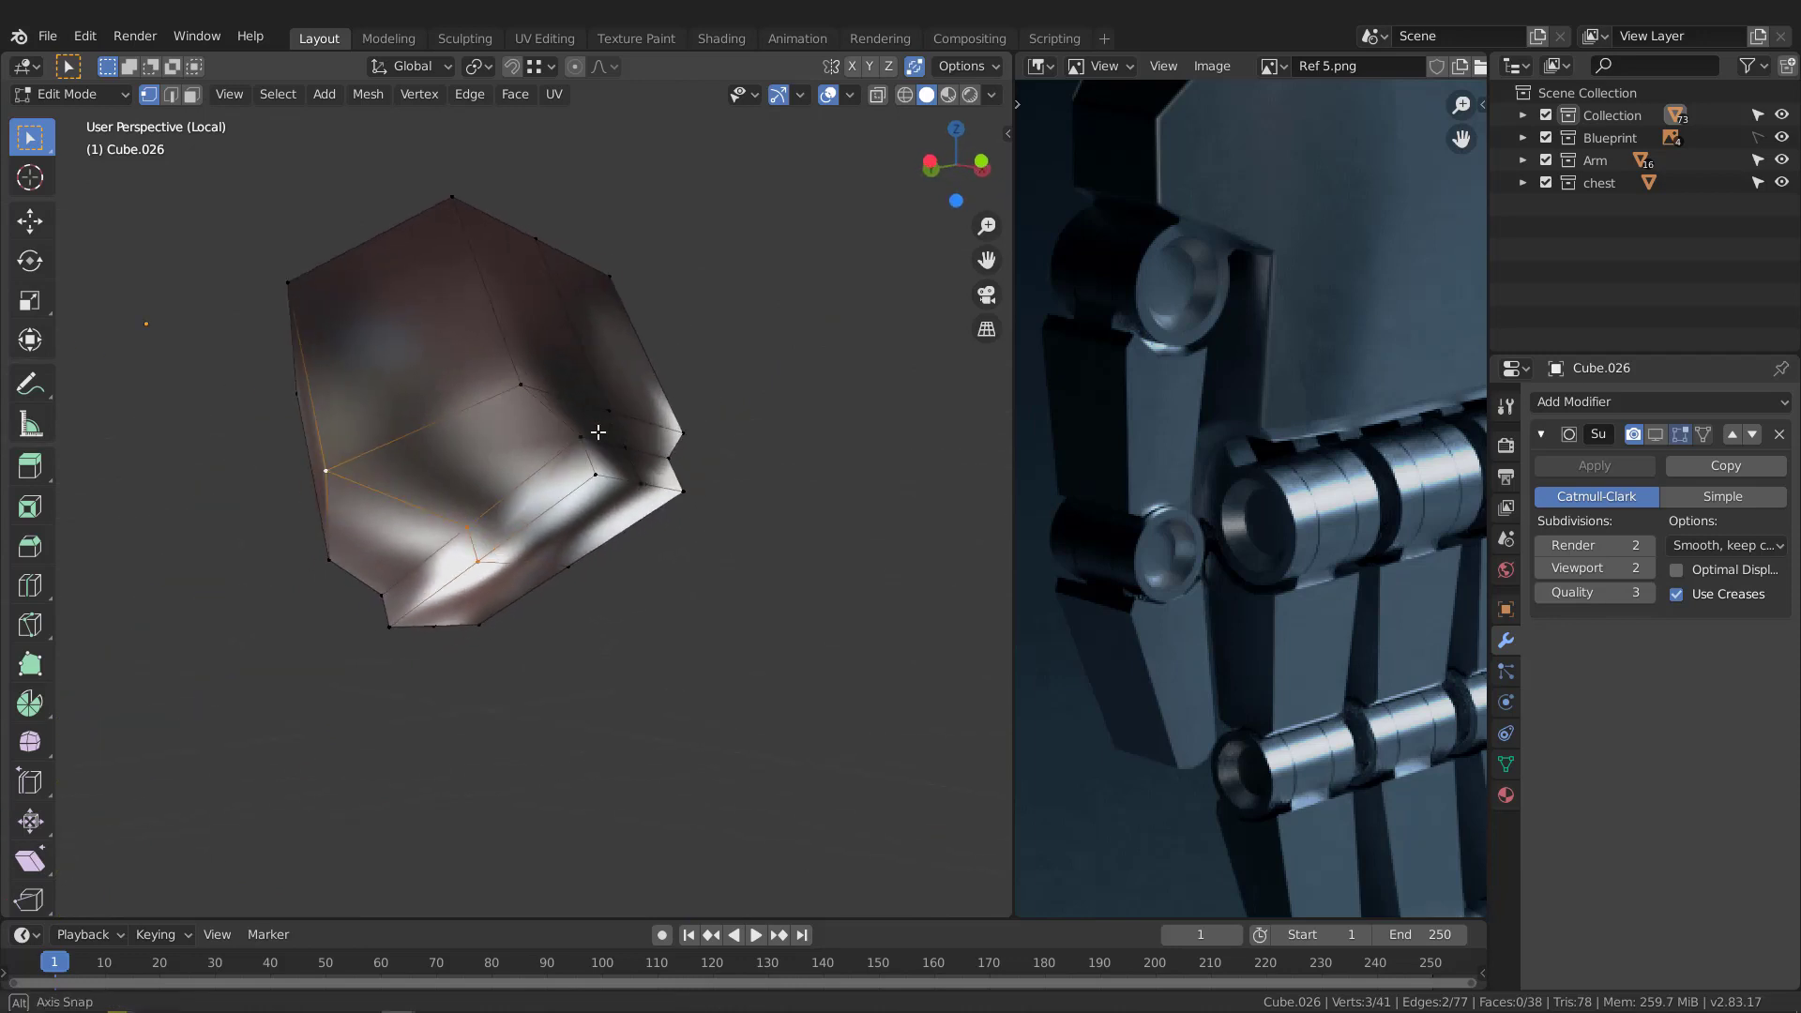
pyautogui.moveTo(540, 453)
pyautogui.mouseDown(button='middle')
pyautogui.moveTo(488, 464)
pyautogui.moveTo(548, 454)
pyautogui.mouseUp(button='middle')
pyautogui.press('Tab')
pyautogui.press('Tab')
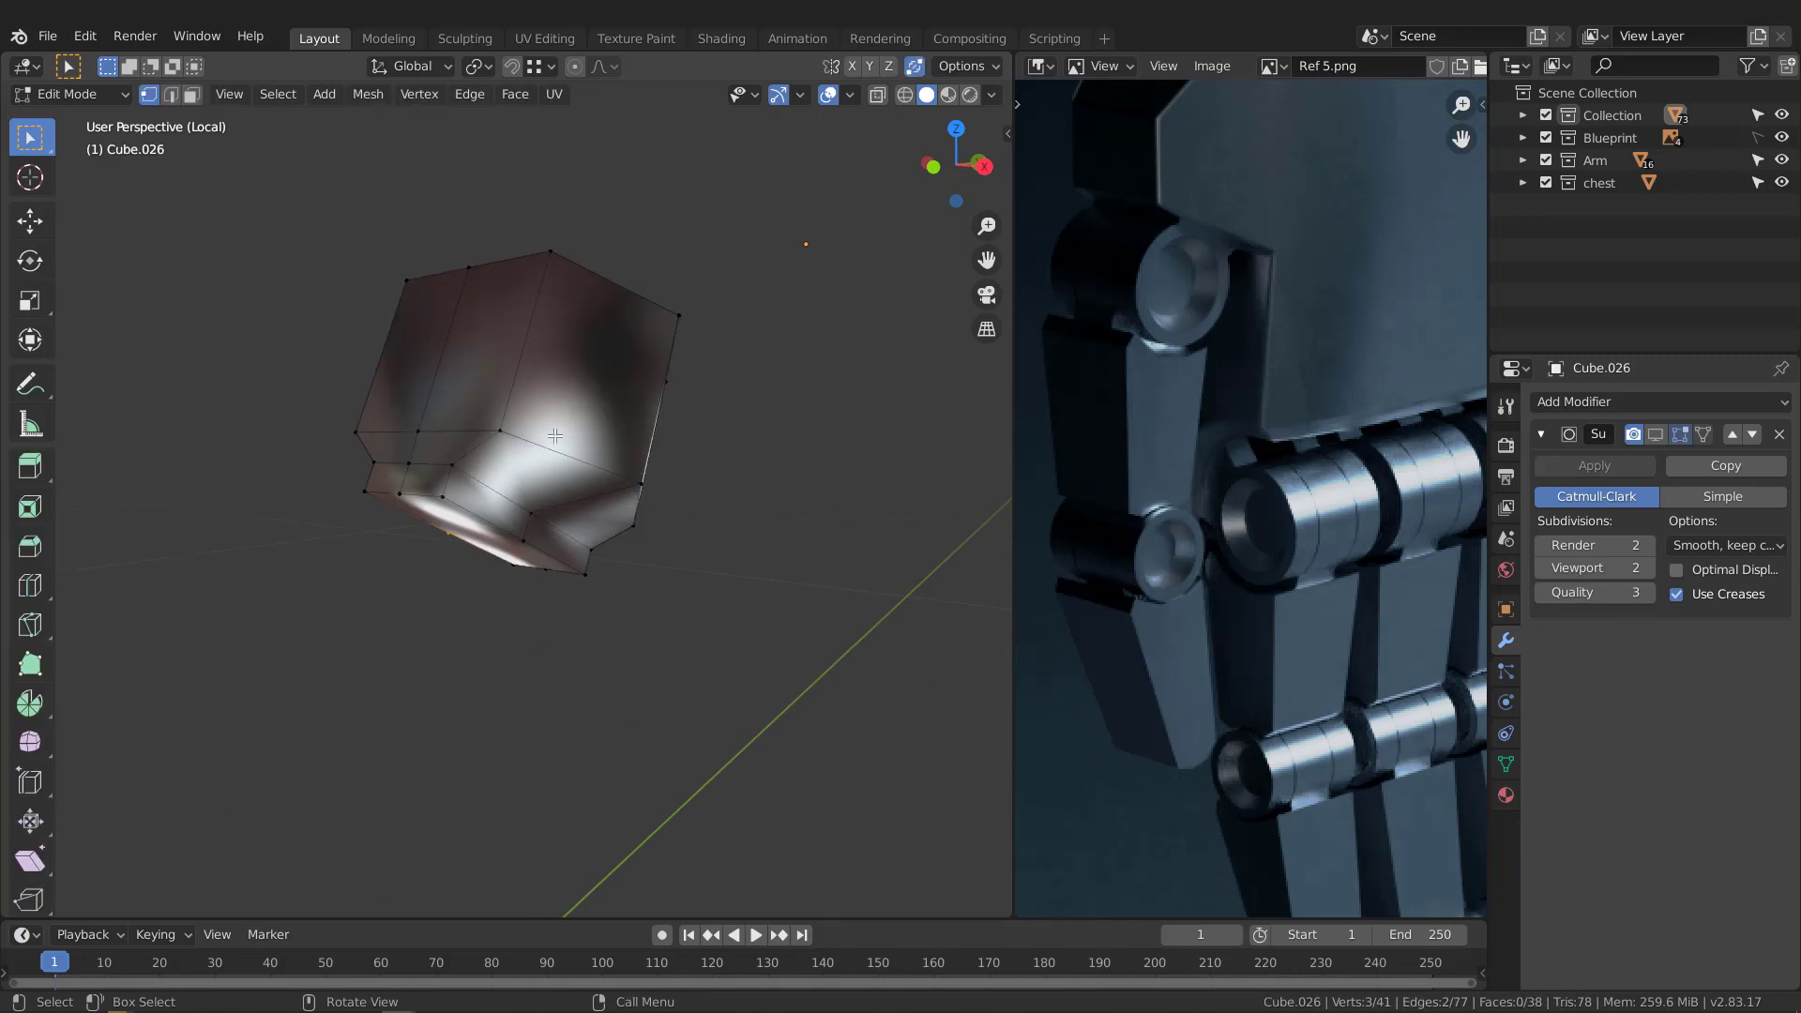
pyautogui.hotkey('ctrl', 'r')
pyautogui.click(516, 394)
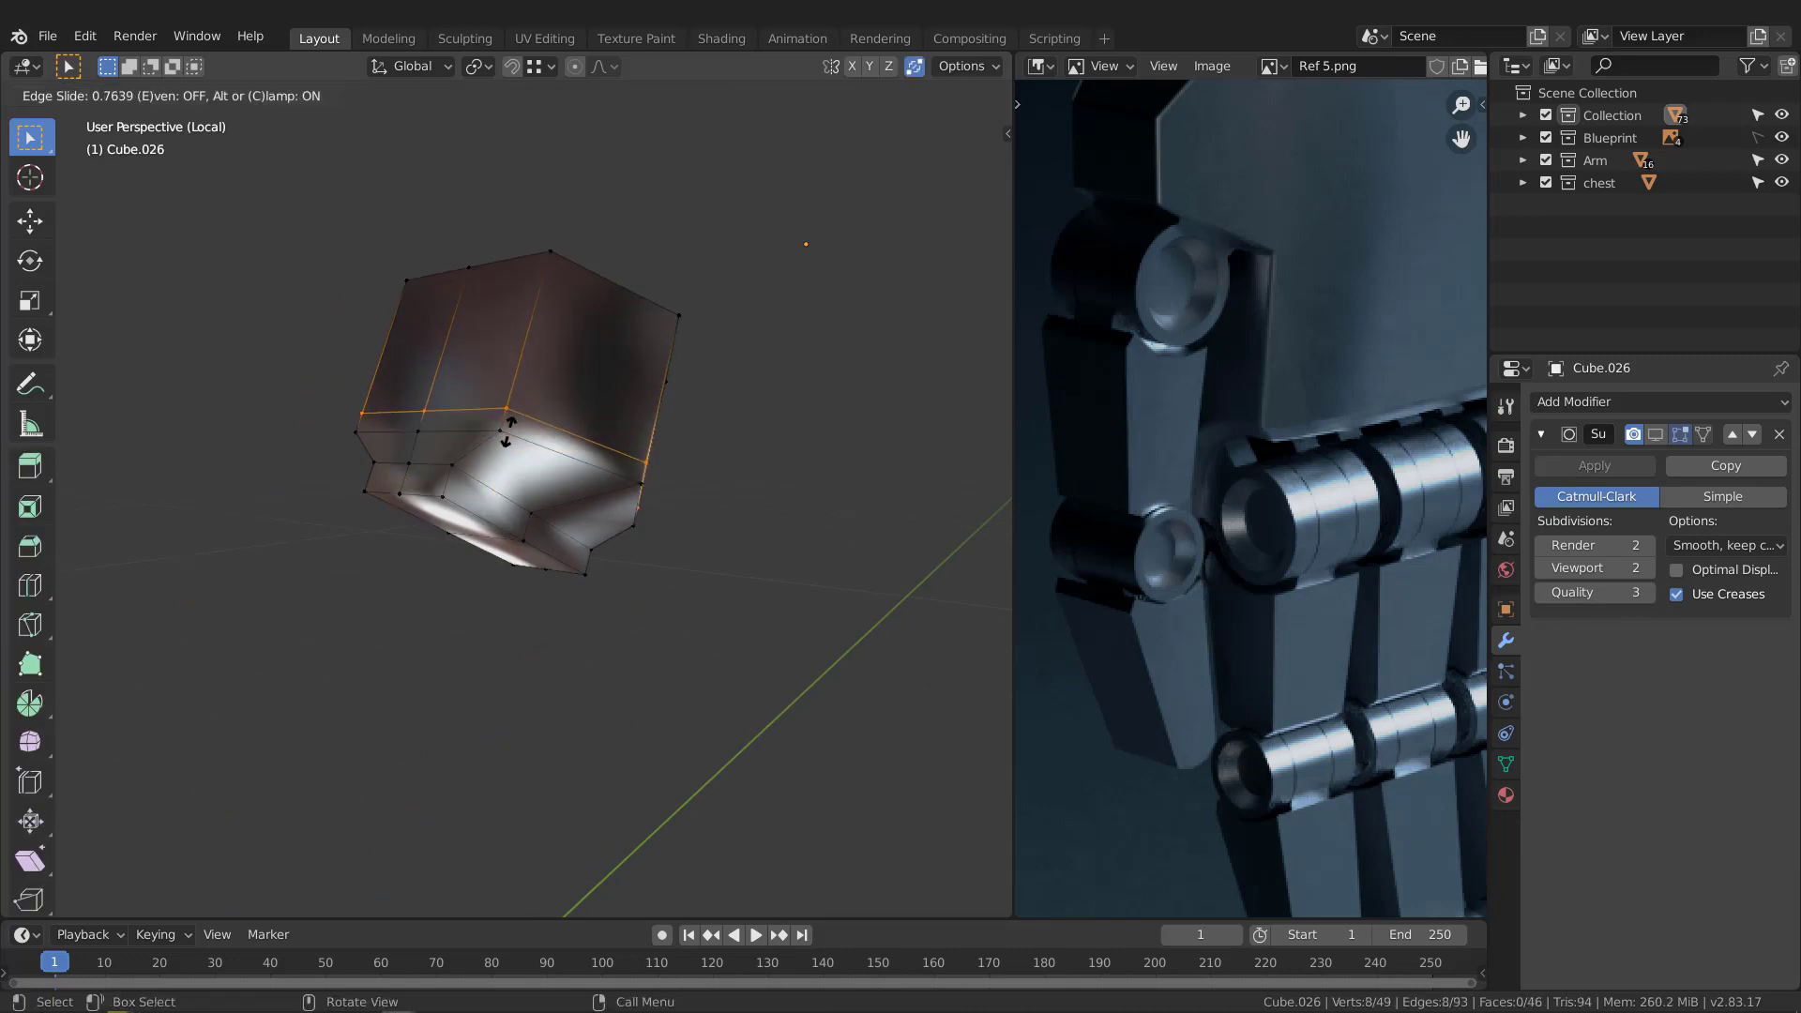
pyautogui.rightClick(513, 441)
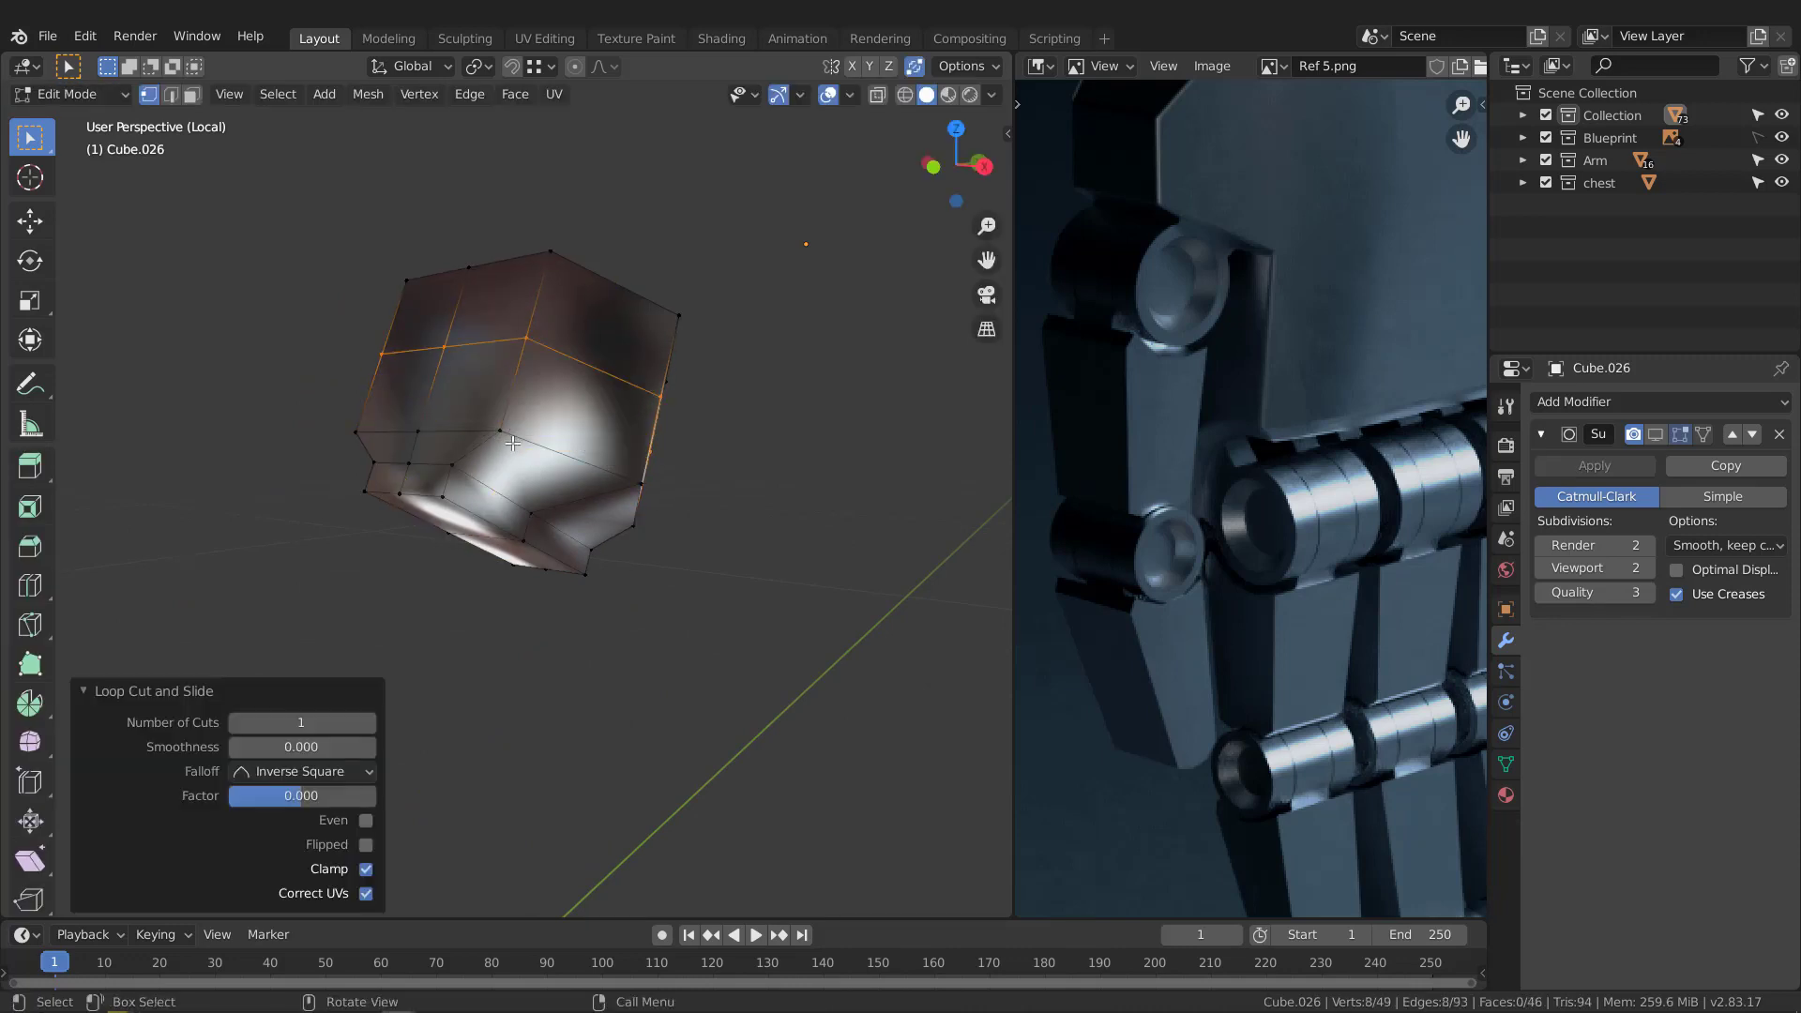
# Step: Bevel the edge loop between the hexagonal body and the slanted faces with 2 segments and a width of about 0.024 cm
pyautogui.press('2')
pyautogui.moveTo(529, 441); pyautogui.dragTo(848, 494, button='middle')
pyautogui.hotkey('ctrl', 'b')
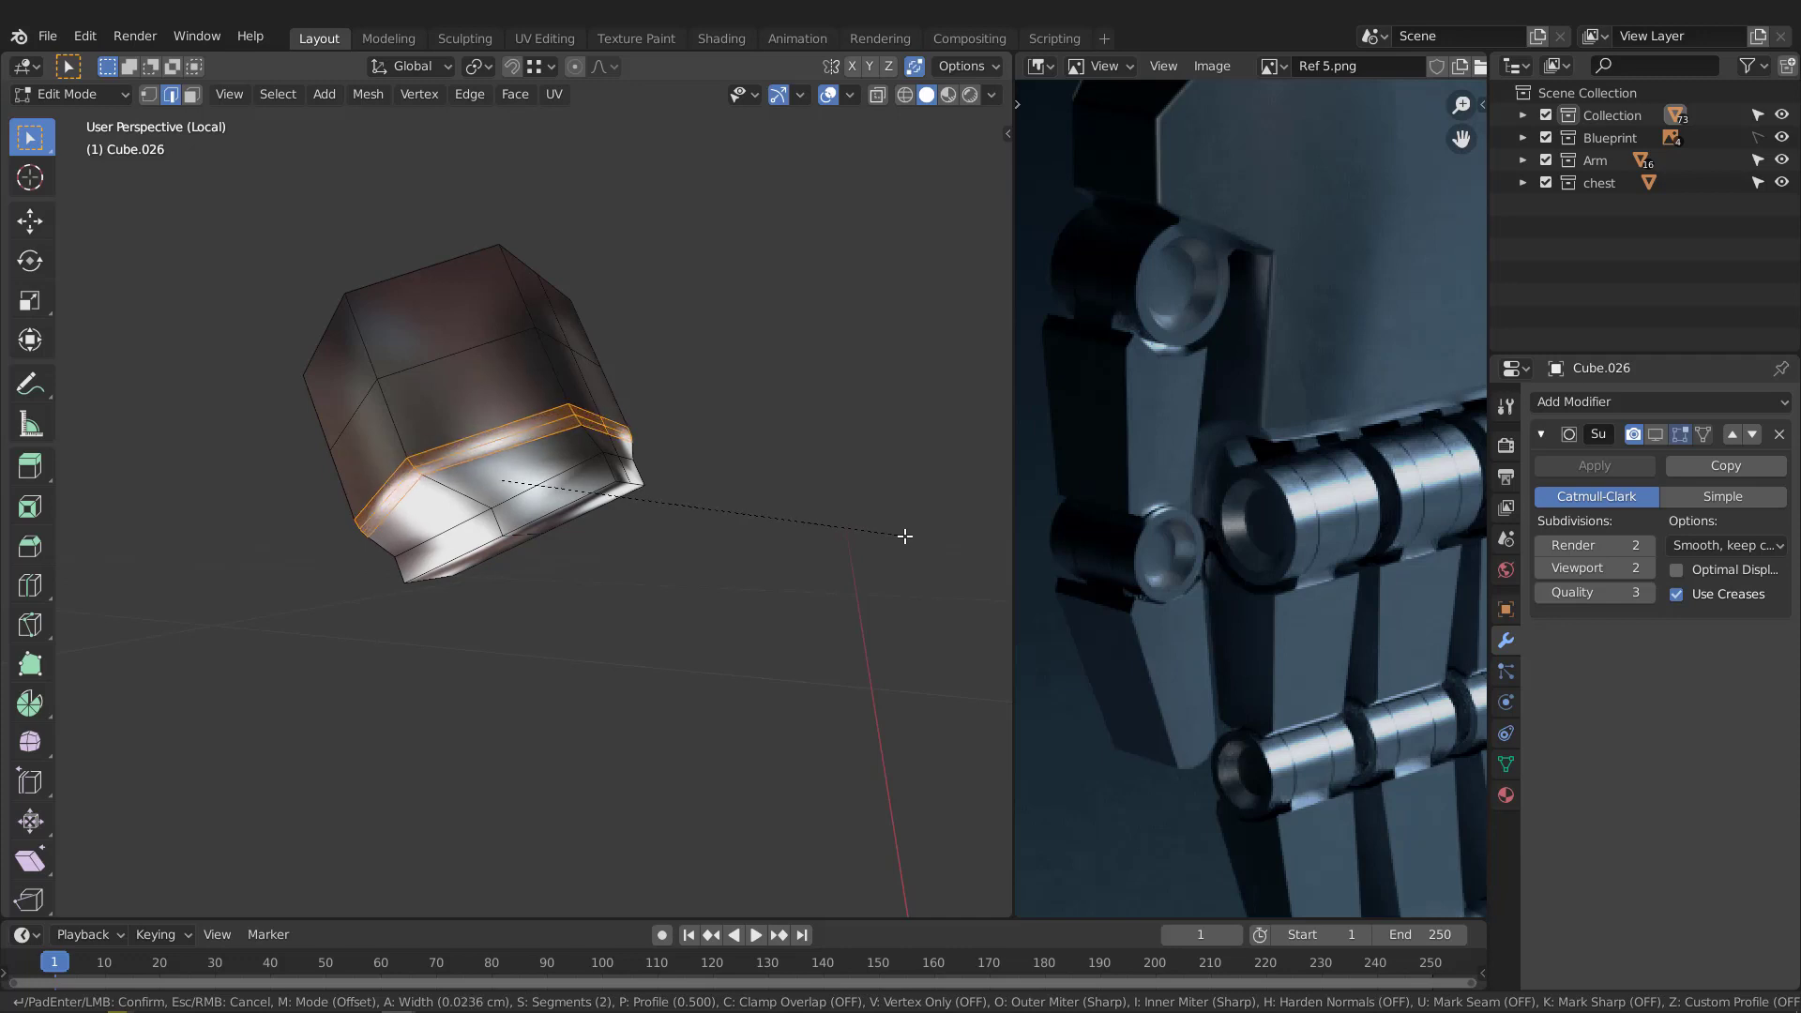
pyautogui.click(904, 536)
# Step: Select all faces of the hexagonal cap at the piece's closed end and delete them
pyautogui.moveTo(904, 535); pyautogui.dragTo(591, 405, button='middle')
pyautogui.click(716, 440)
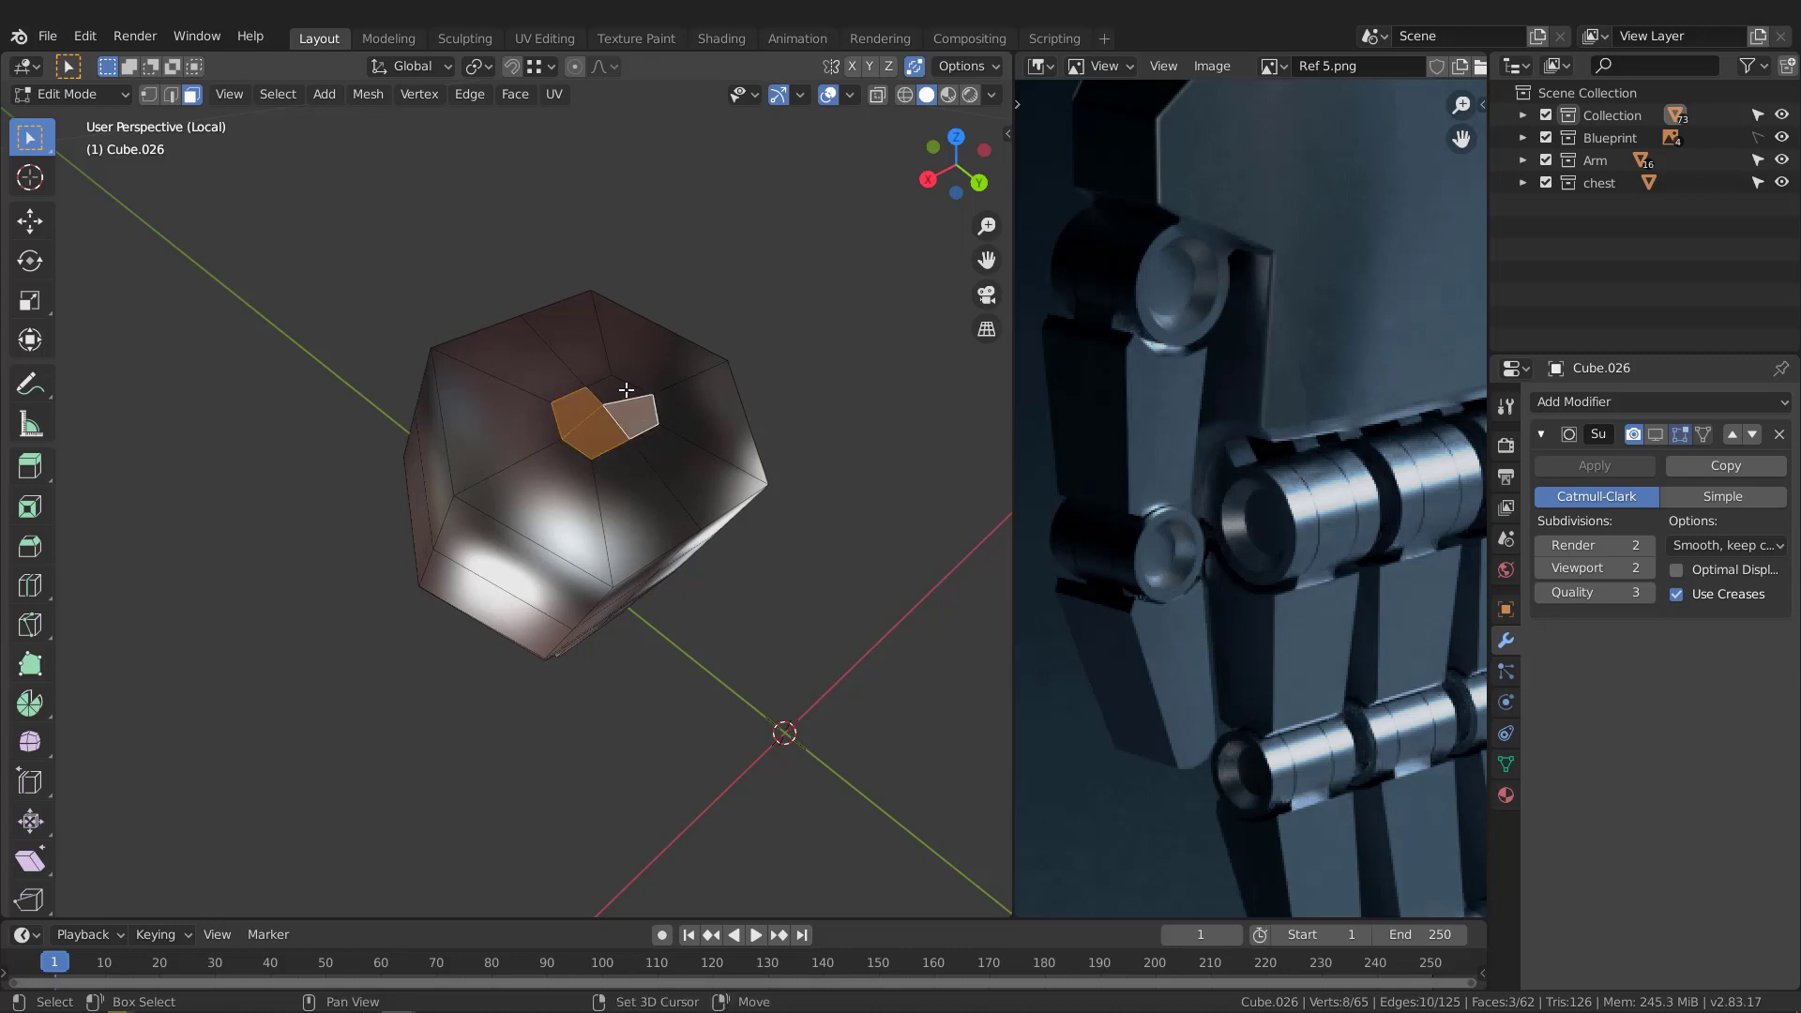
pyautogui.press('ctrl+KP_Add')
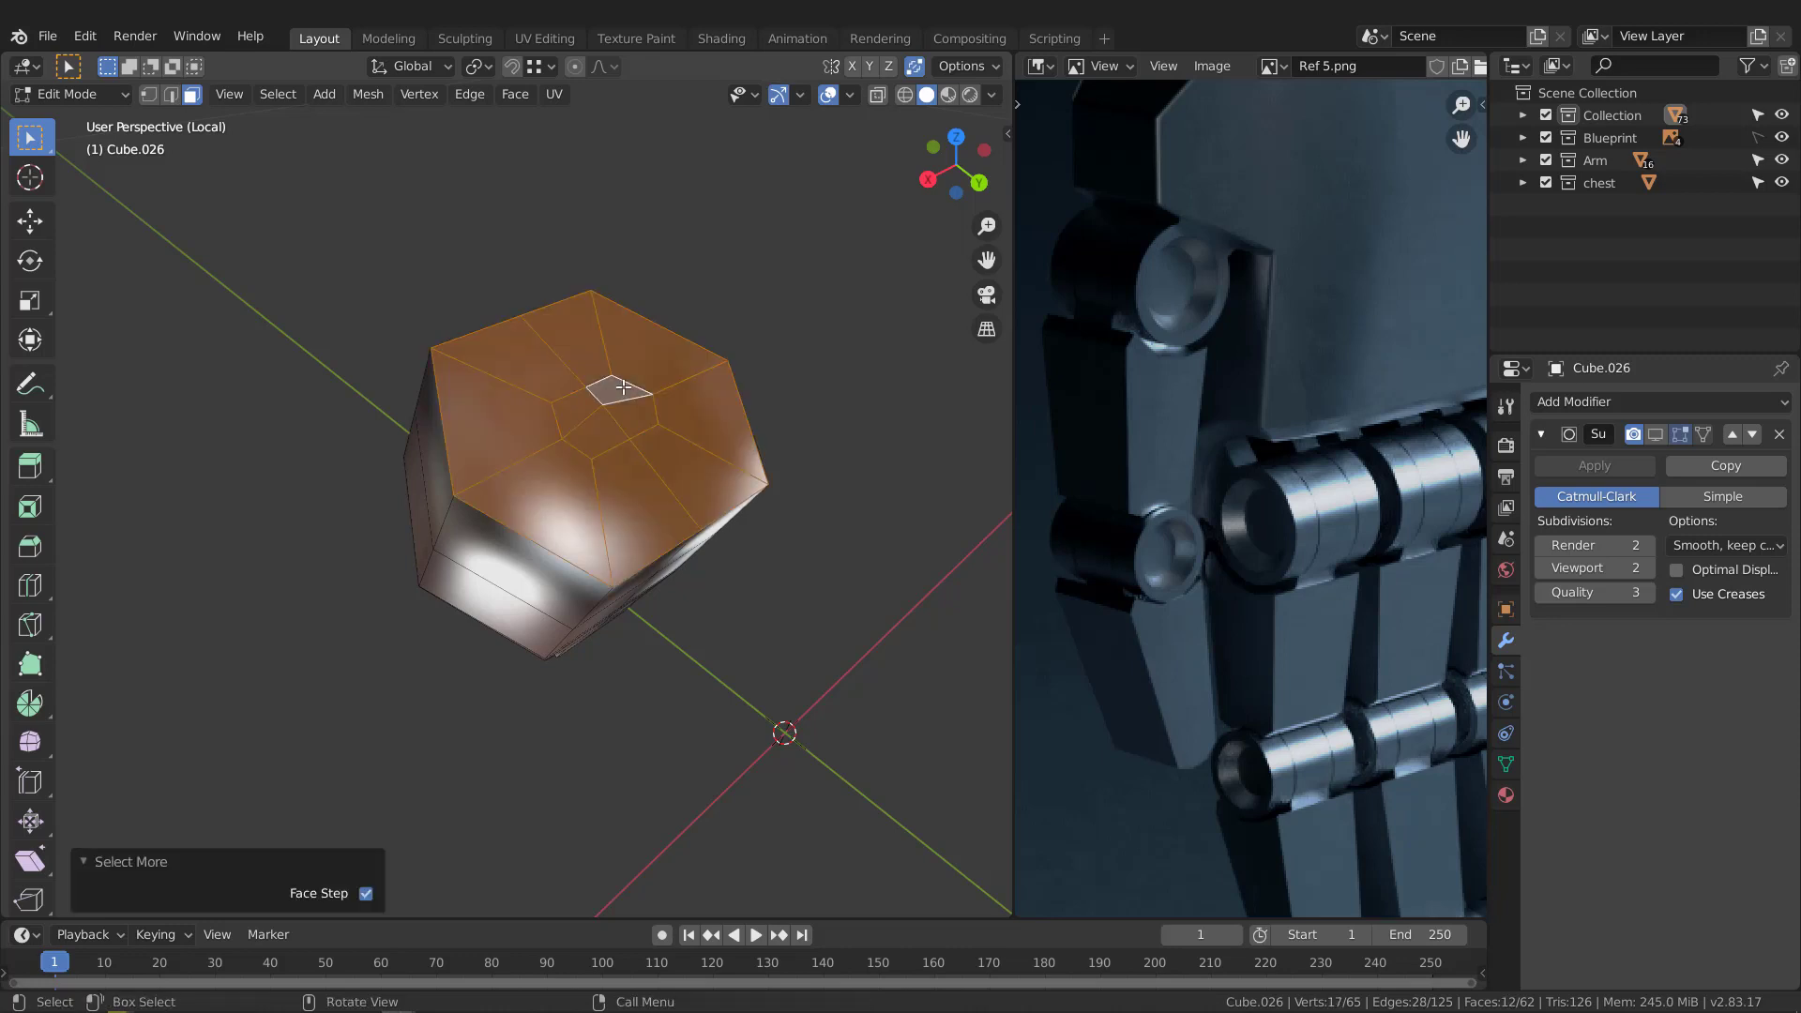
pyautogui.press('x')
pyautogui.click(624, 386)
# Step: Try to add a loop cut around the extruded block, slid close to its end edge
pyautogui.moveTo(624, 386); pyautogui.dragTo(485, 389, button='middle')
pyautogui.scroll(3, 683, 416)
pyautogui.scroll(2, 592, 469)
pyautogui.hotkey('ctrl', 'r')
pyautogui.click(486, 398)
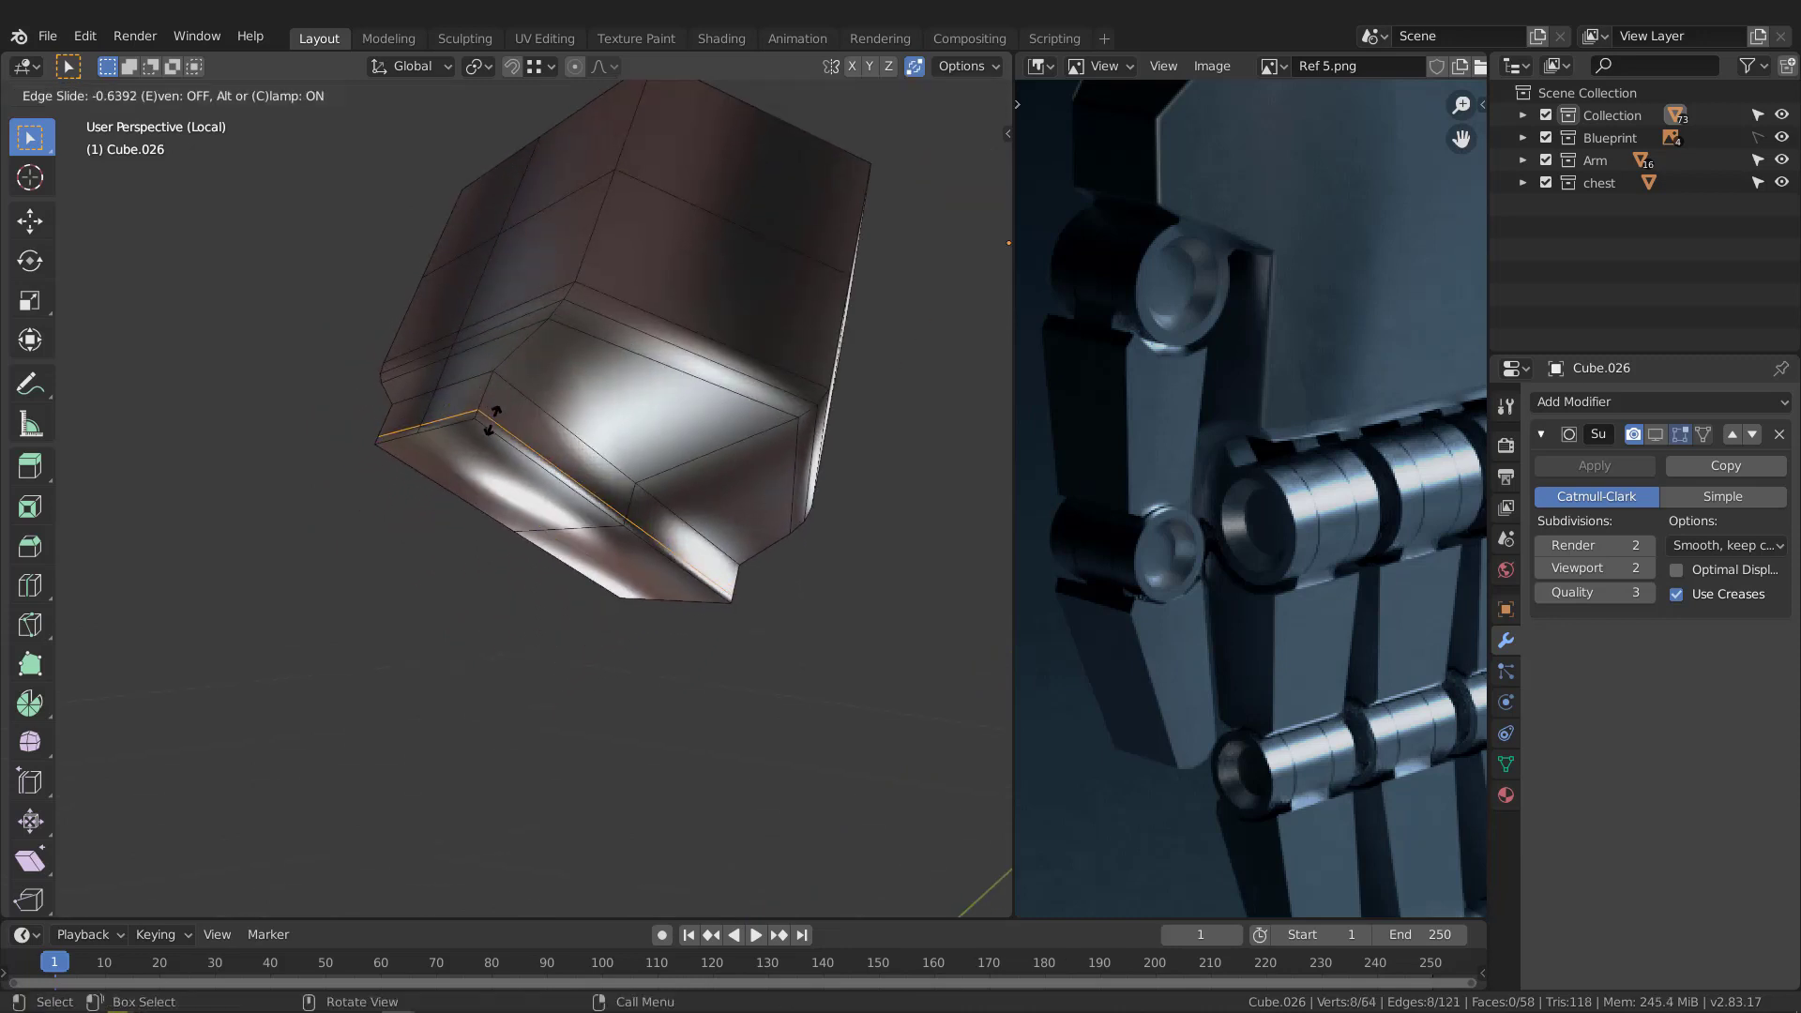
pyautogui.click(497, 422)
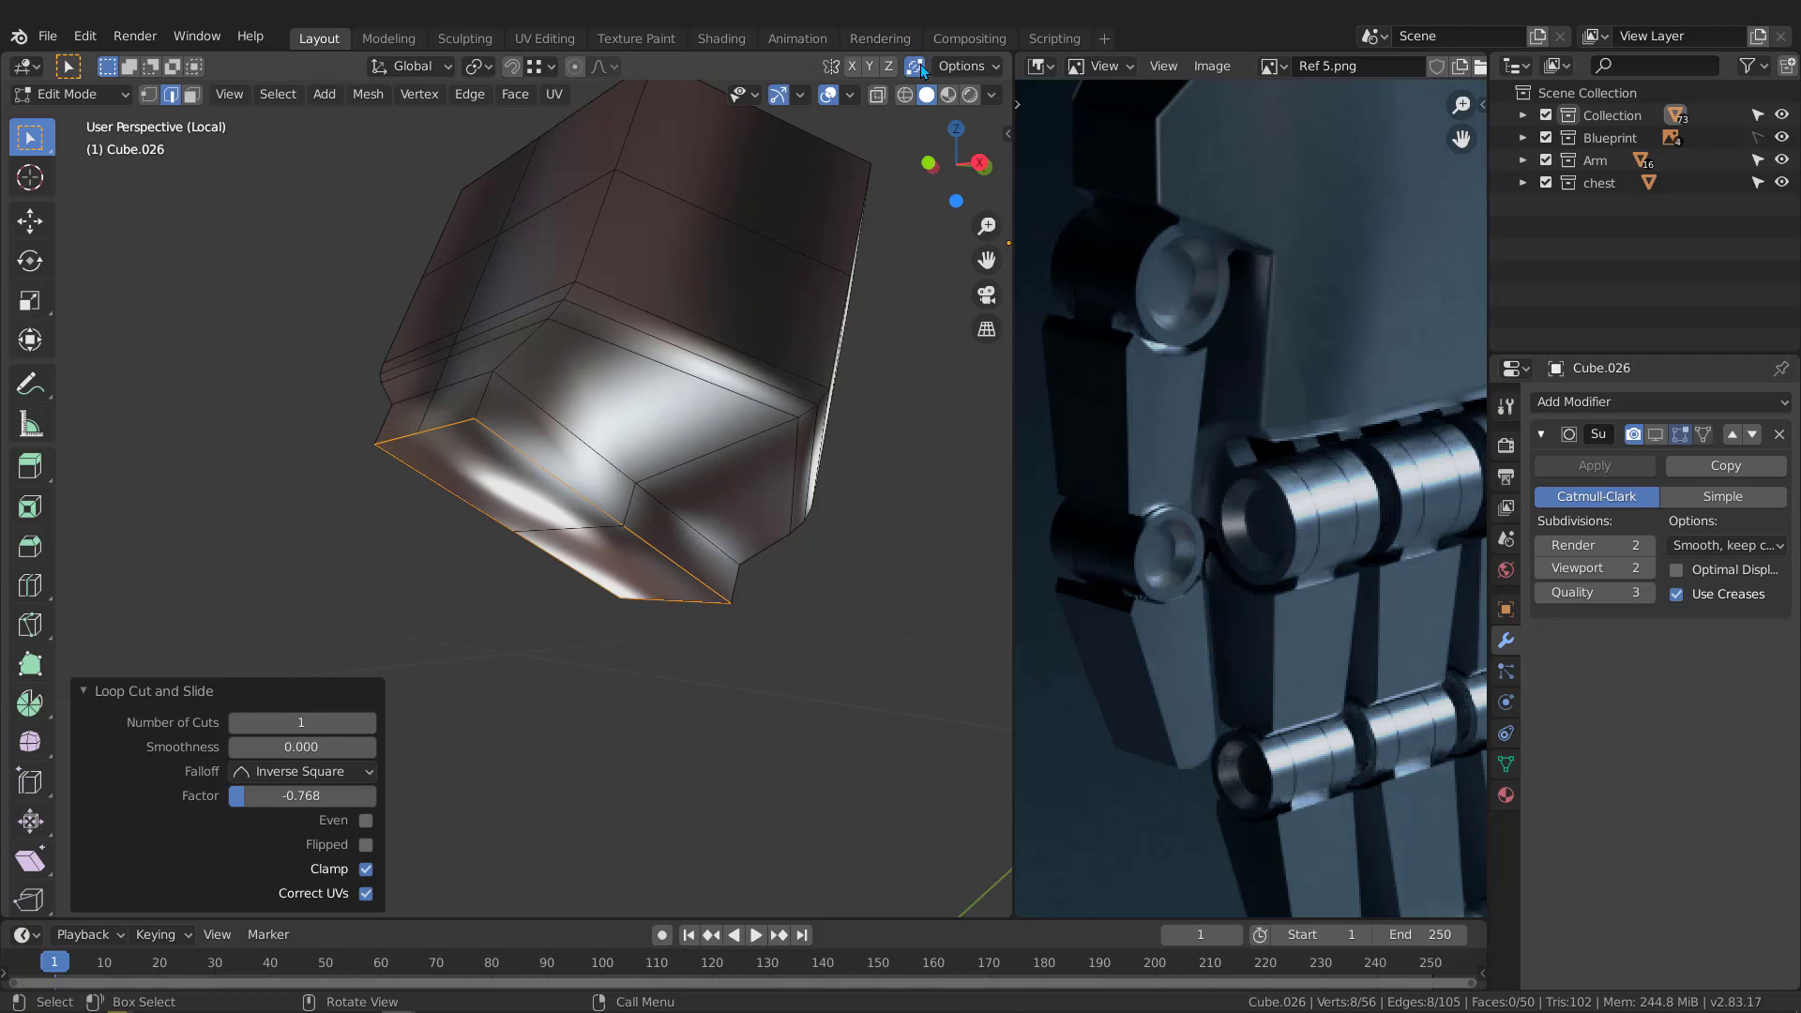
# Step: With Auto Merge turned off, add a loop cut around the extruded block near its end edge, at slide factor -0.616
pyautogui.hotkey('ctrl', 'r')
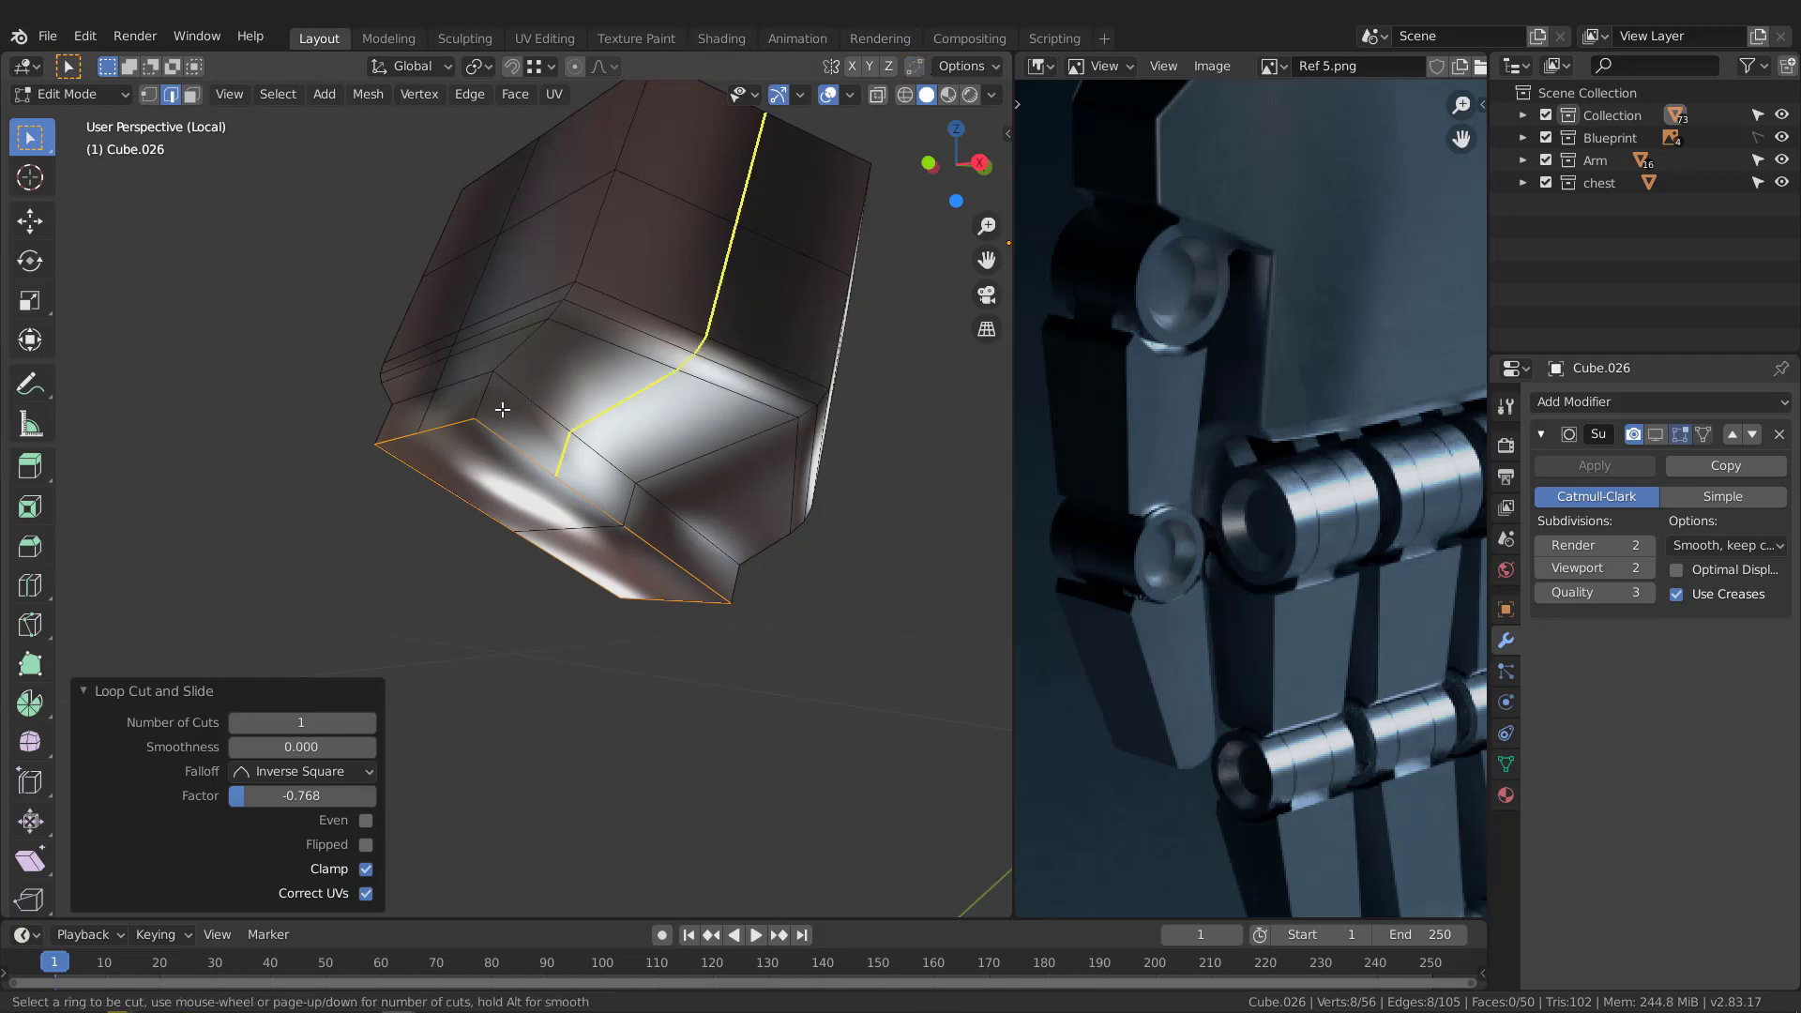
pyautogui.click(487, 406)
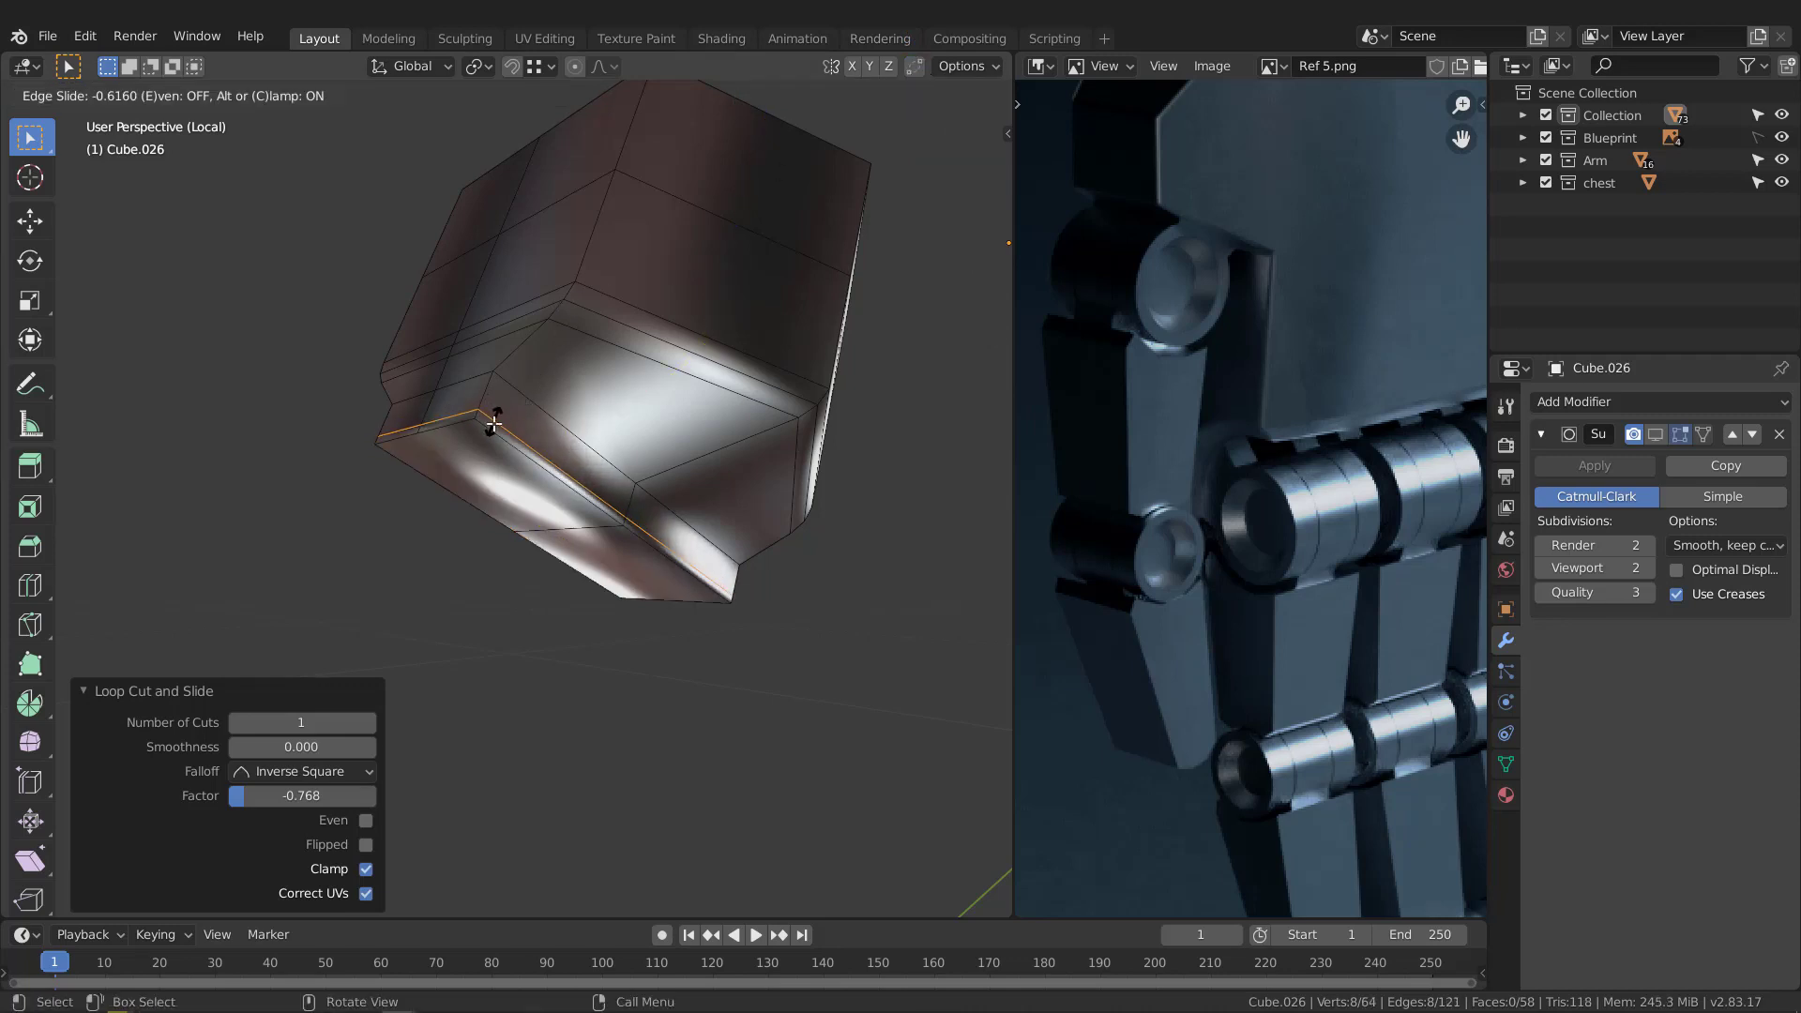
pyautogui.click(495, 424)
# Step: Try a second loop cut near the base of the extruded block and undo it
pyautogui.hotkey('ctrl', 'r')
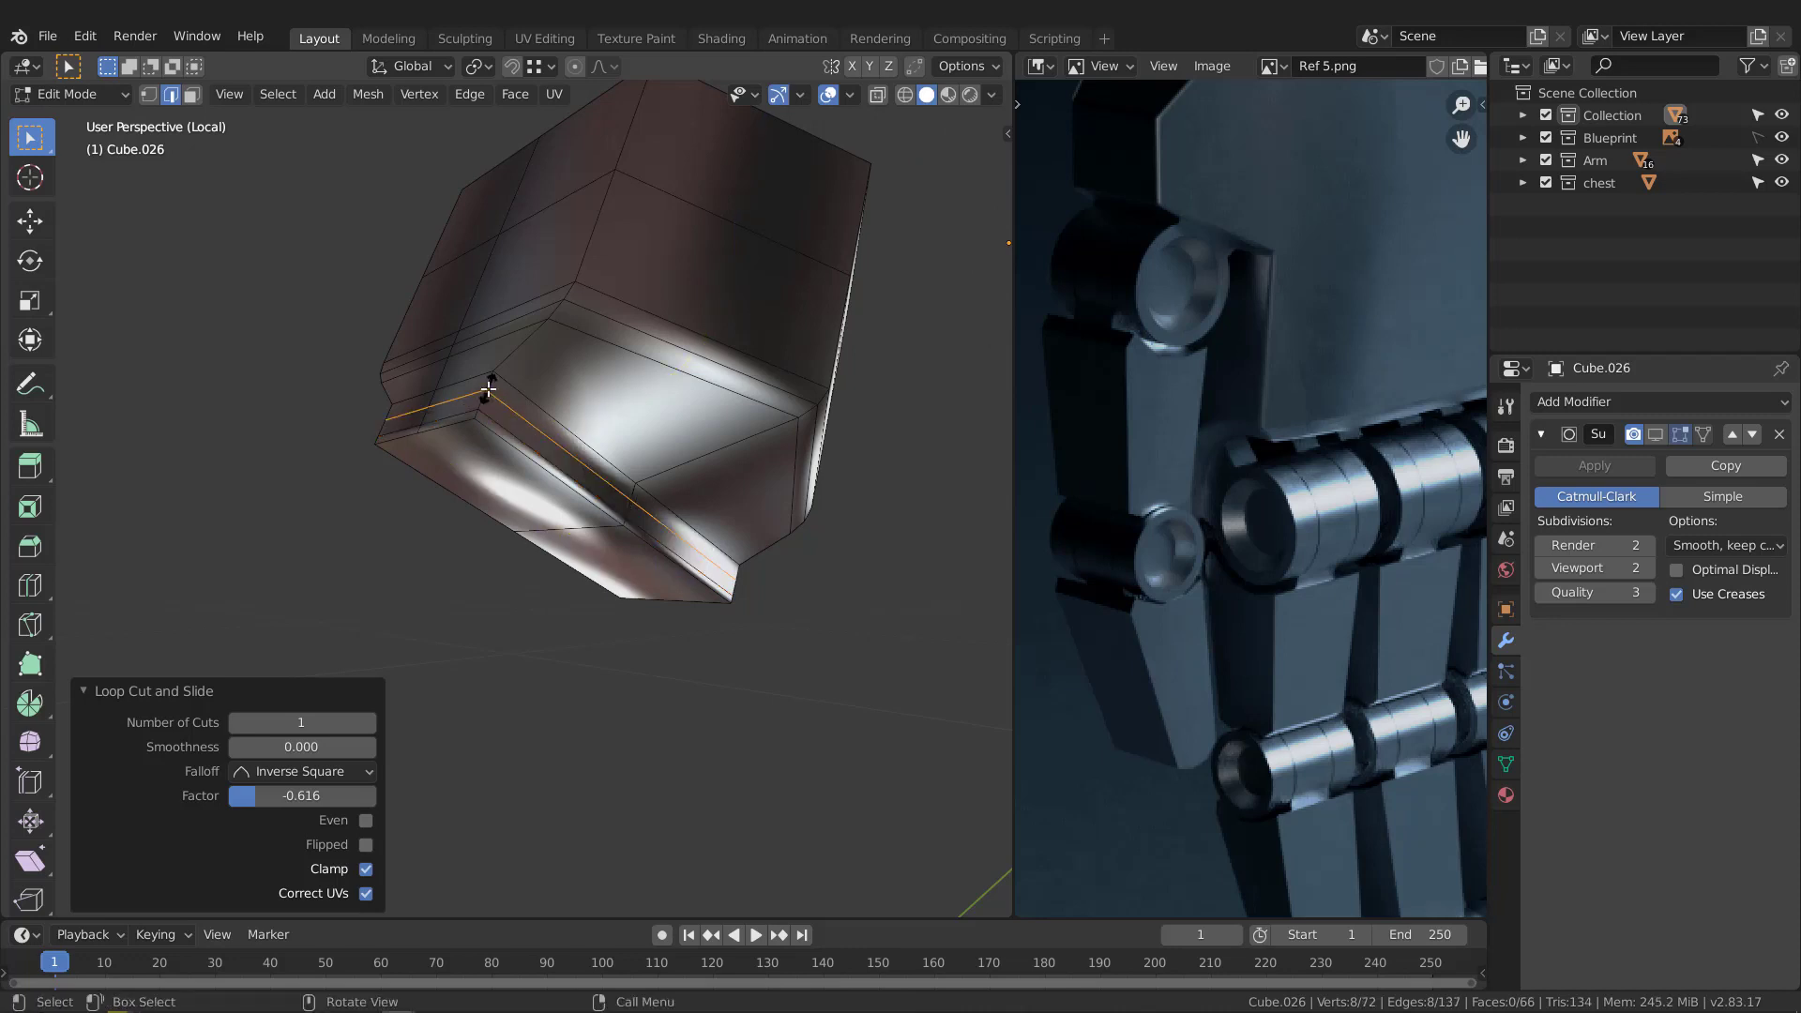
pyautogui.click(491, 387)
pyautogui.click(511, 390)
pyautogui.hotkey('ctrl', 'z')
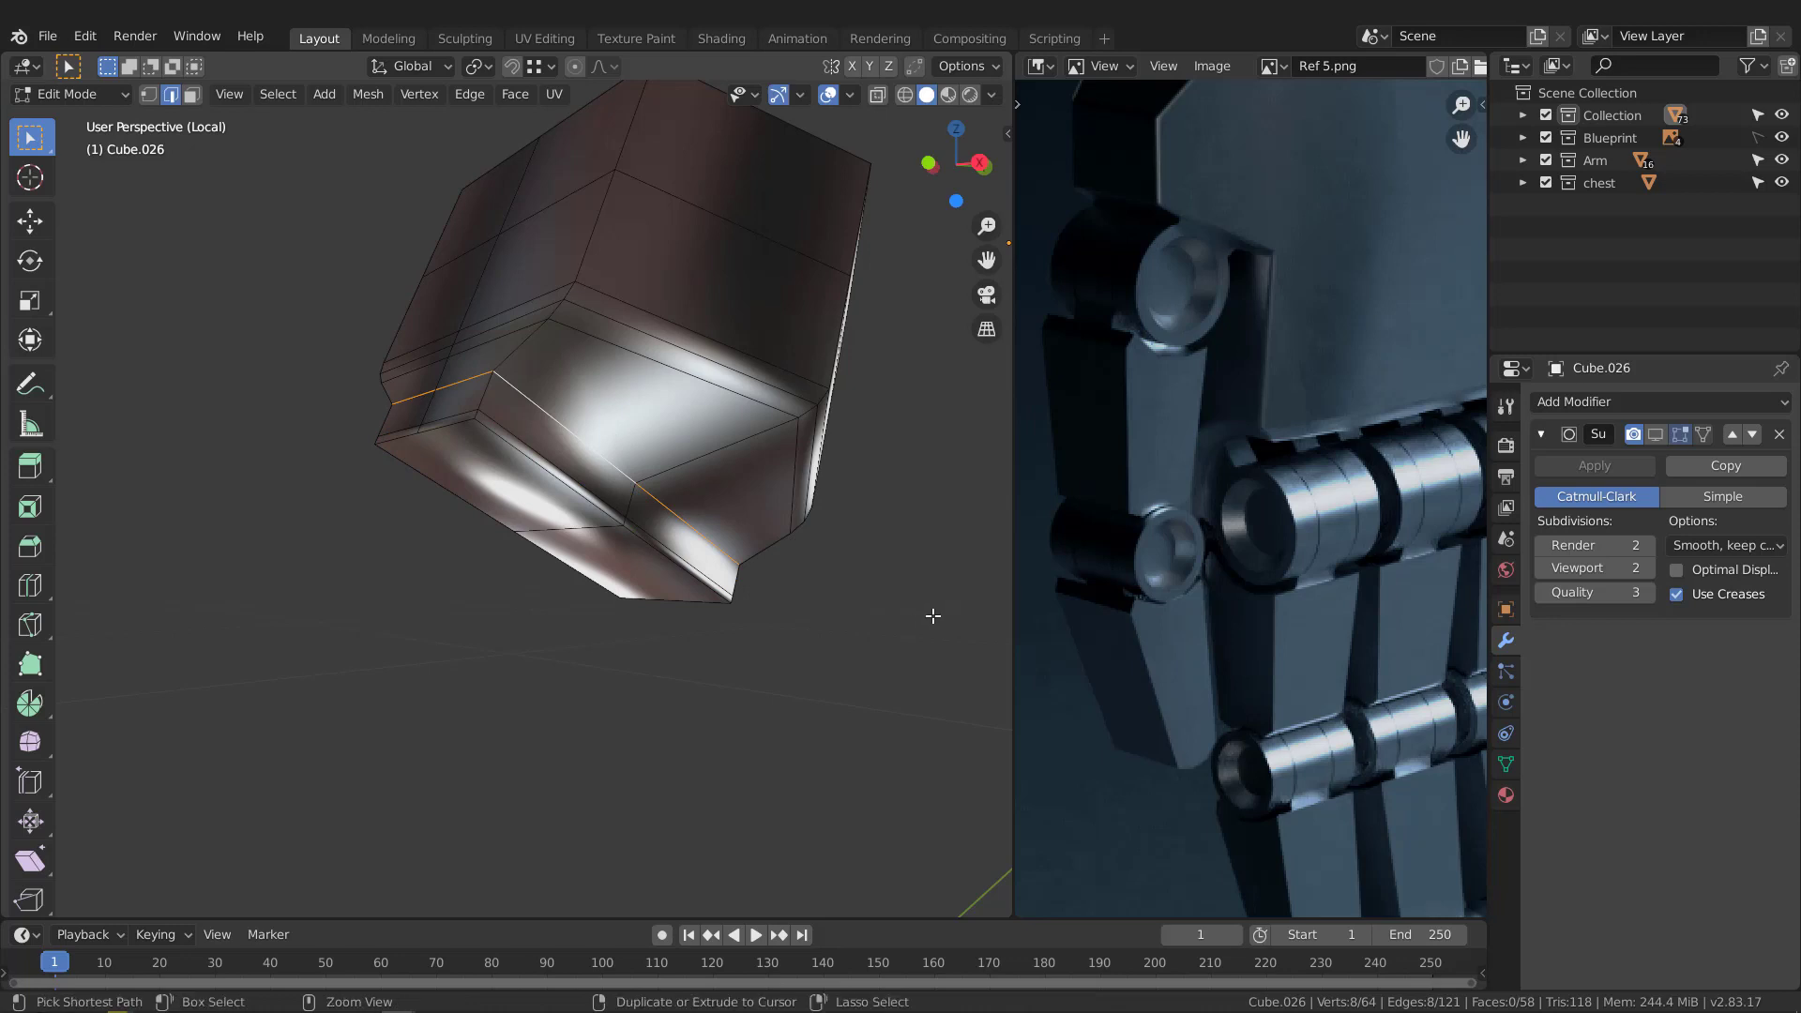
# Step: Bevel the edge loop at the base of the extruded block with 2 segments and a width of about 0.008 cm
pyautogui.hotkey('ctrl', 'b')
pyautogui.click(945, 623)
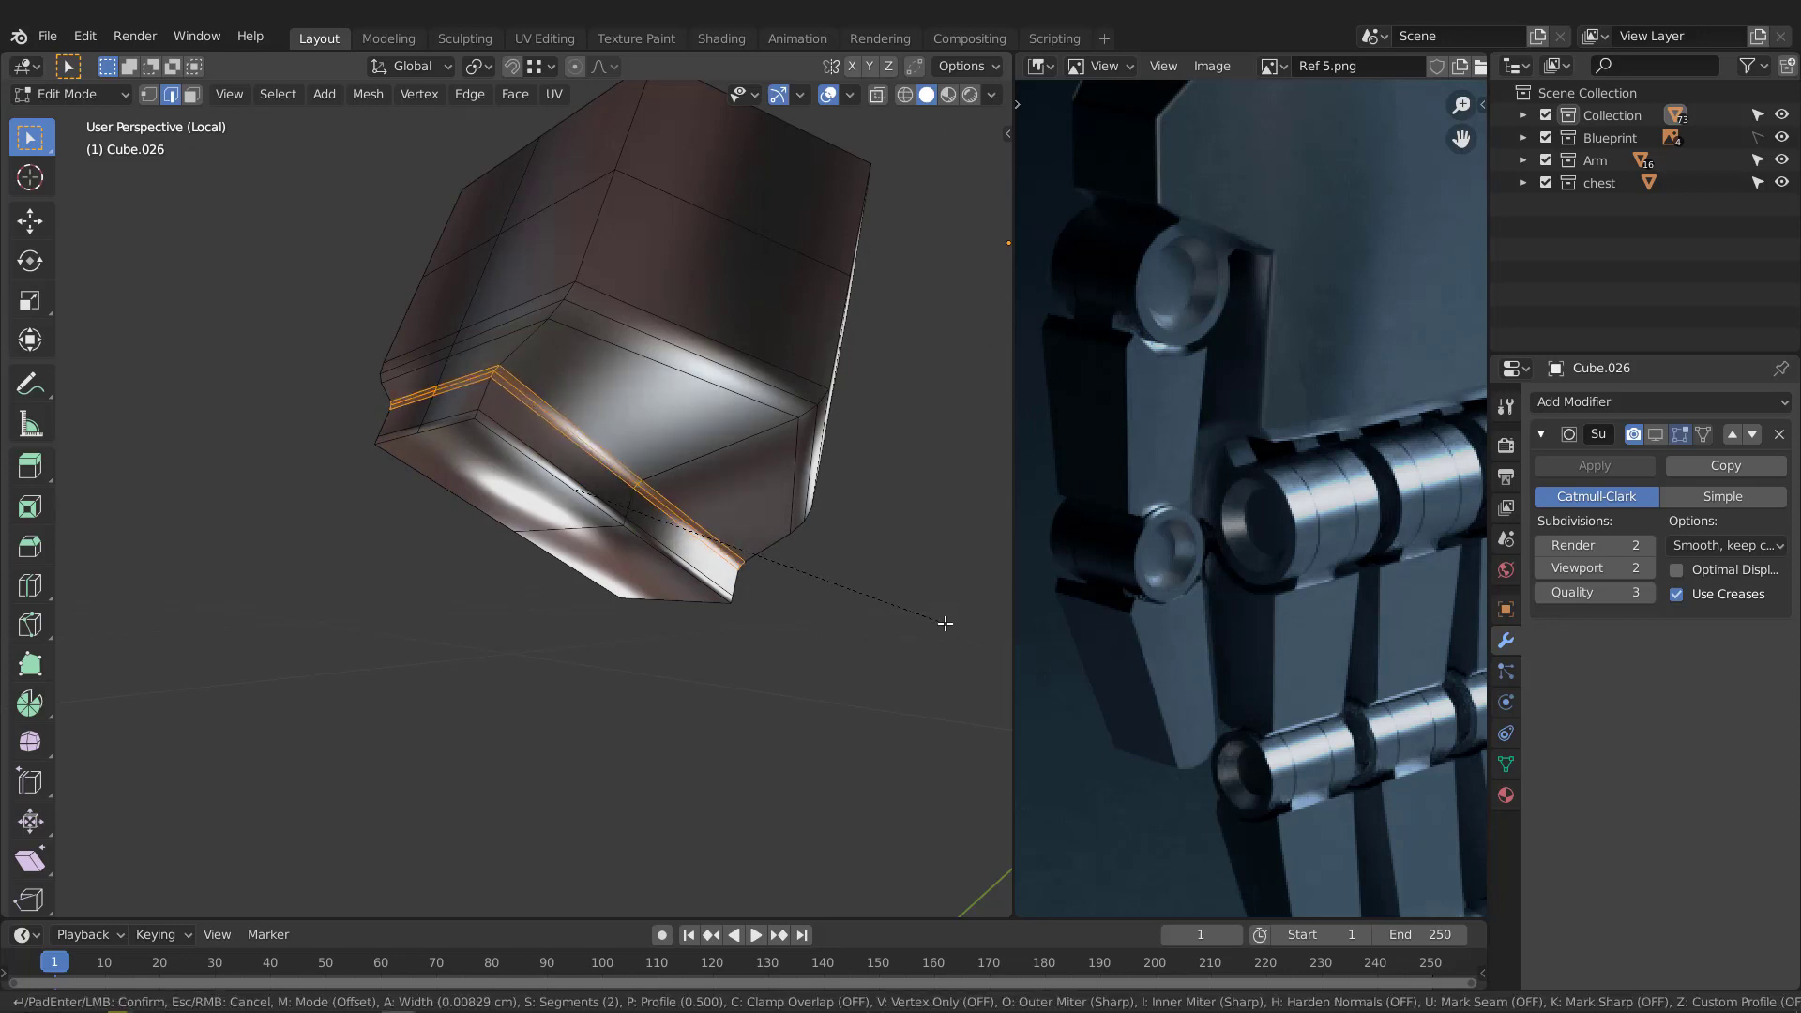
pyautogui.moveTo(690, 458); pyautogui.dragTo(632, 481, button='middle')
# Step: Inset the two end faces of the extruded block together and return to Object Mode
pyautogui.click(594, 507)
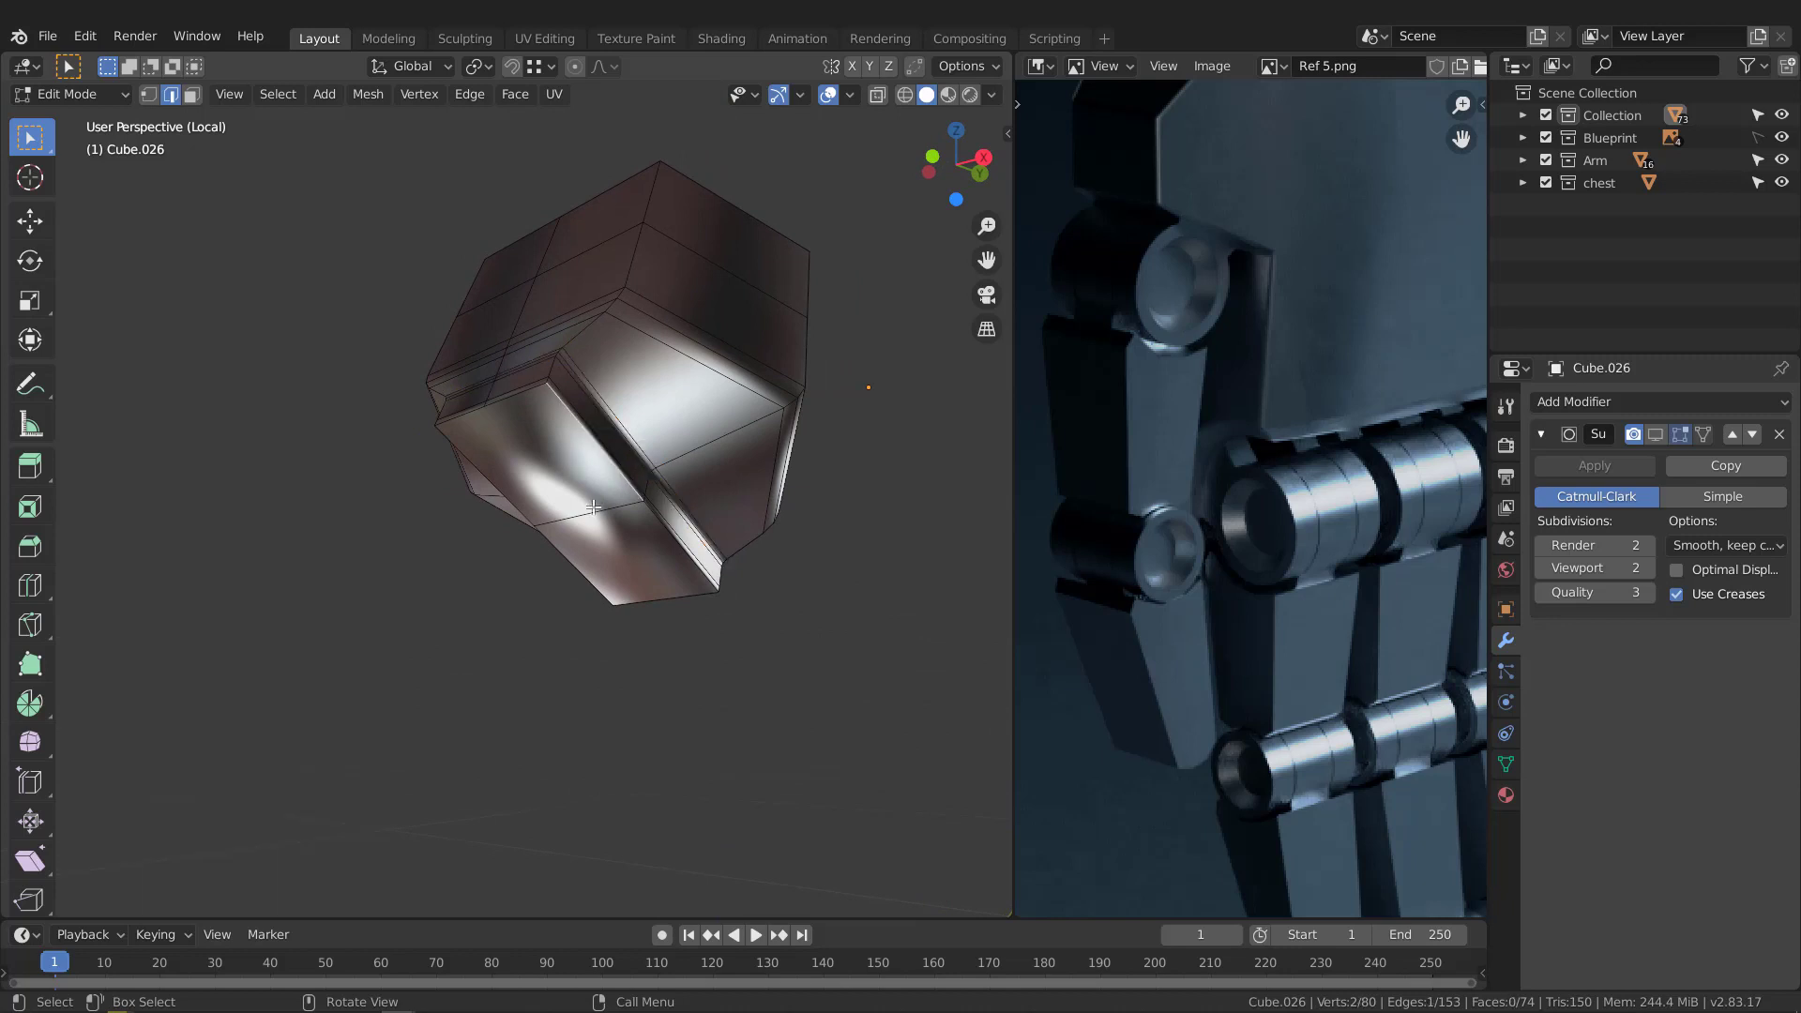
pyautogui.click(547, 483)
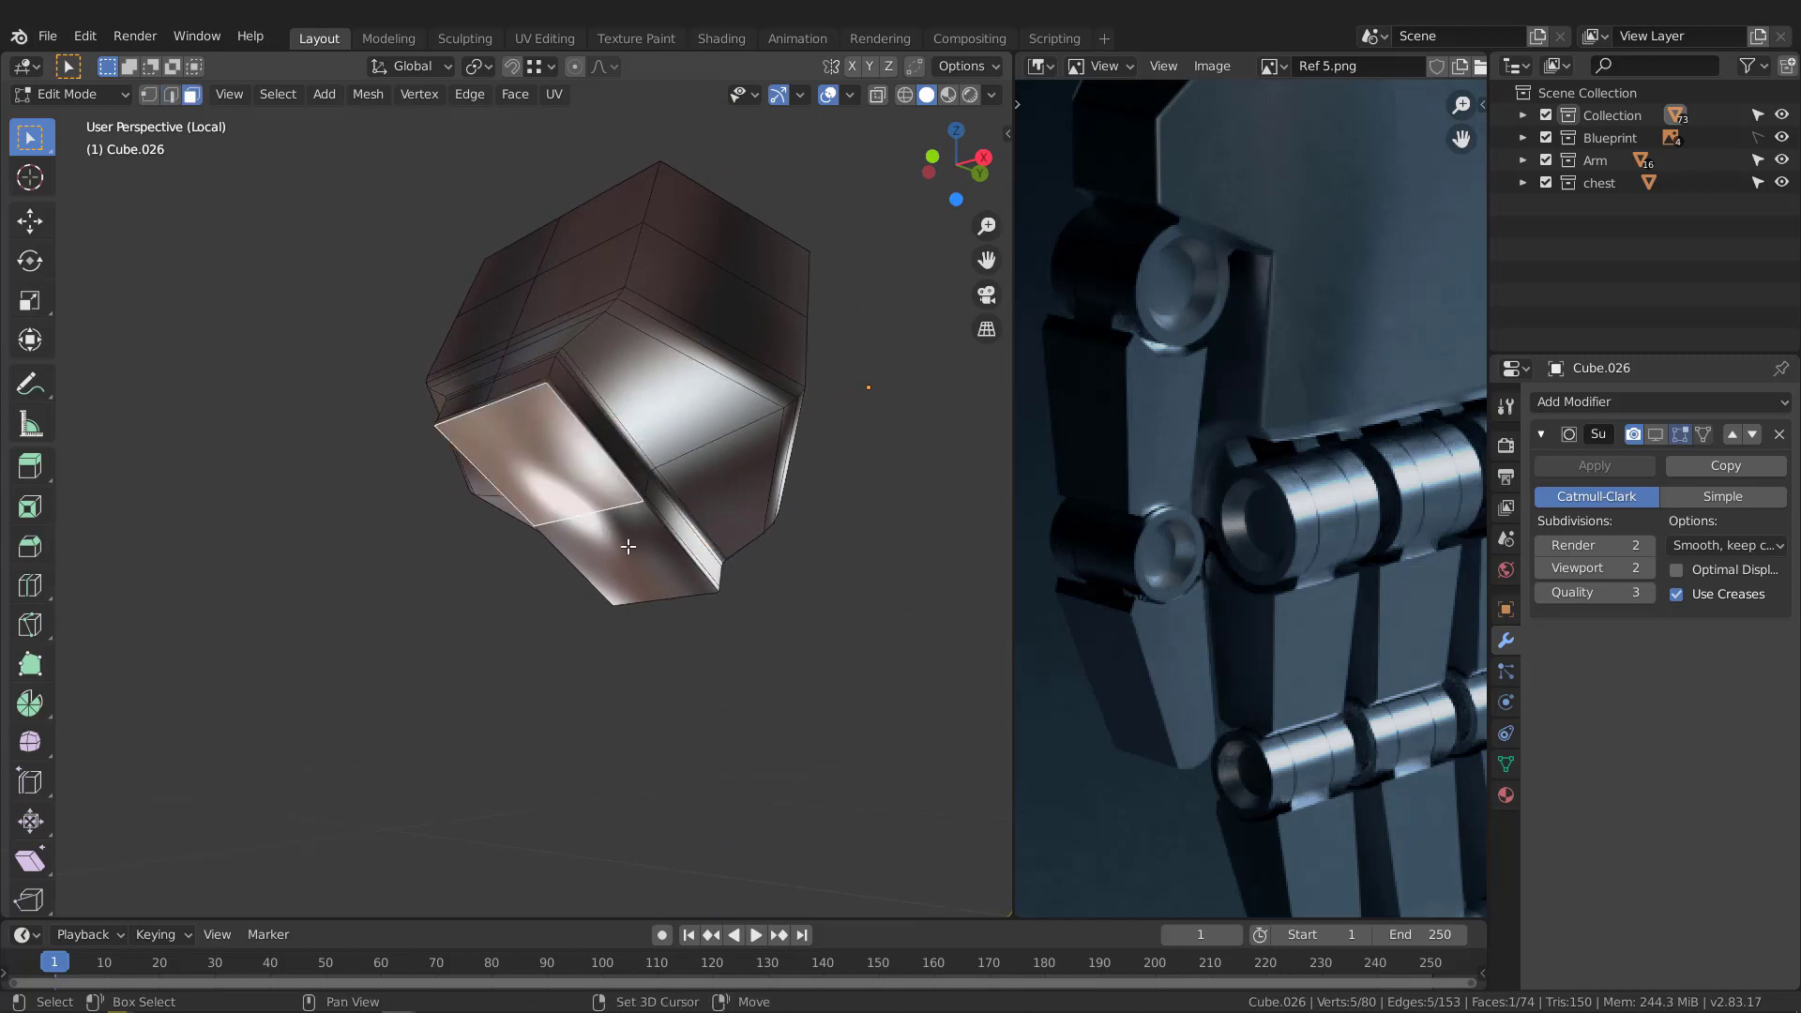
pyautogui.keyDown('shift'); pyautogui.click(621, 558); pyautogui.keyUp('shift')
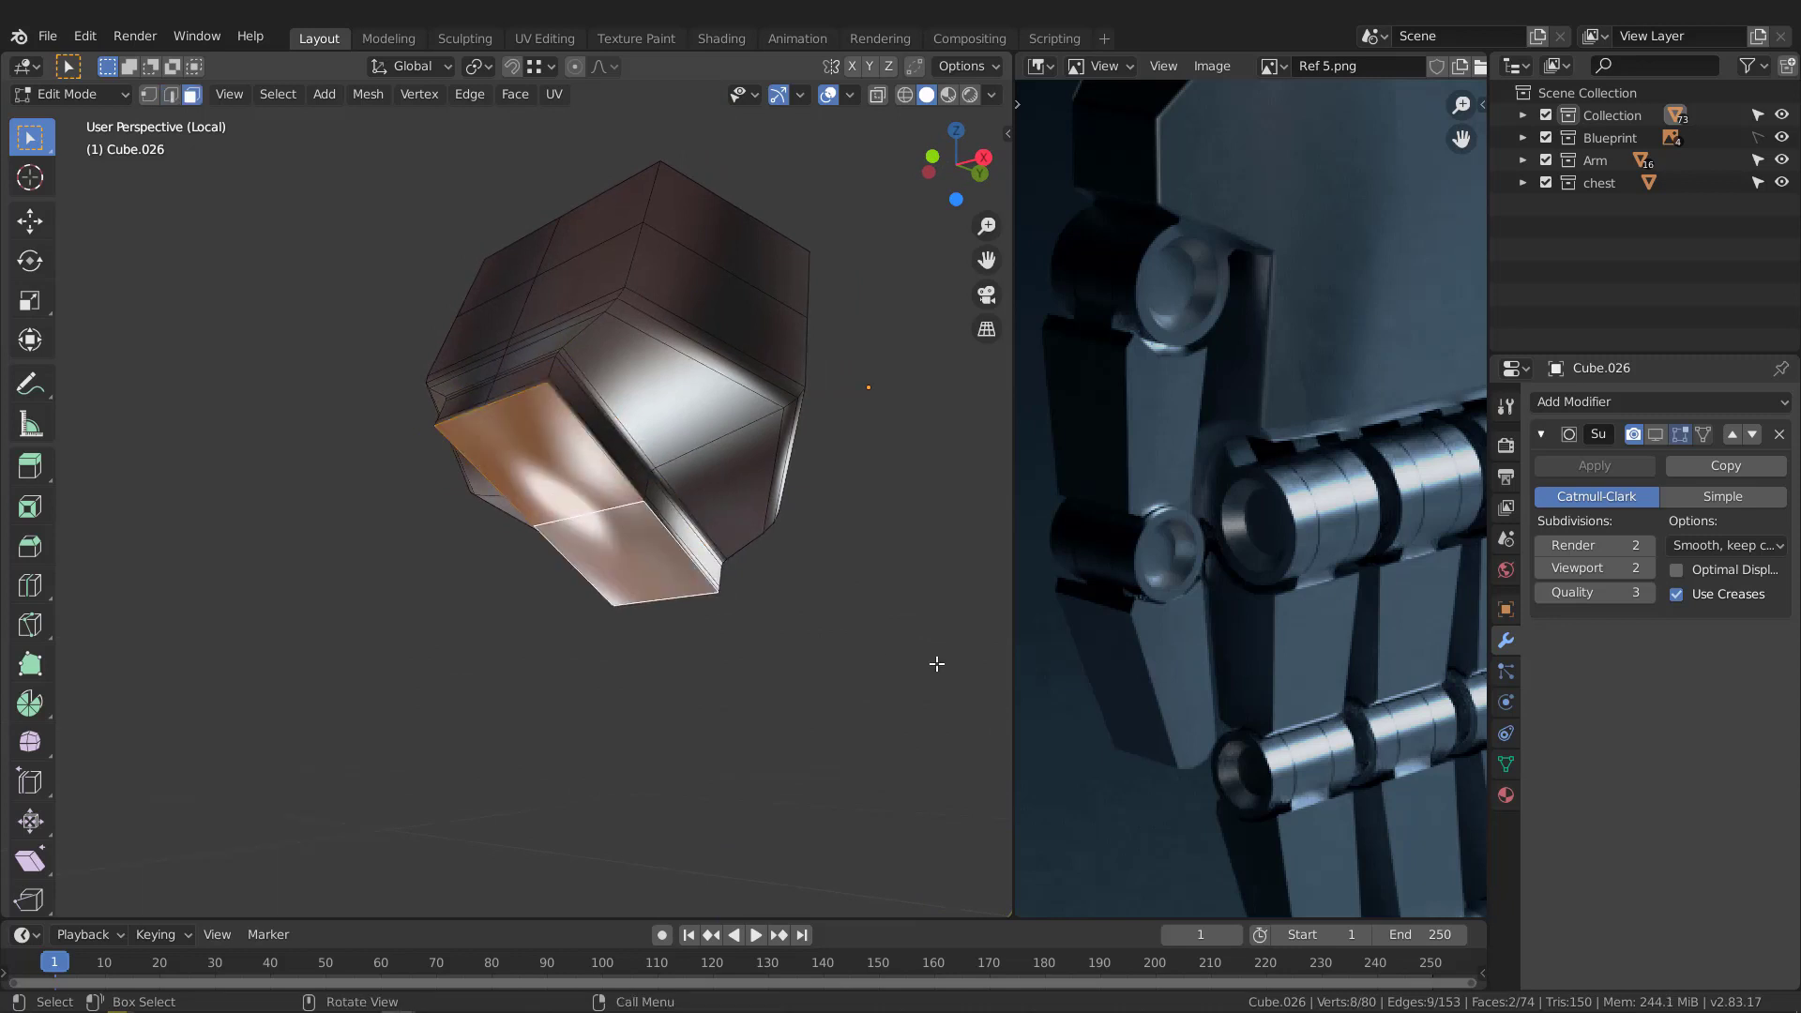
pyautogui.press('i')
pyautogui.click(918, 651)
pyautogui.press('Tab')
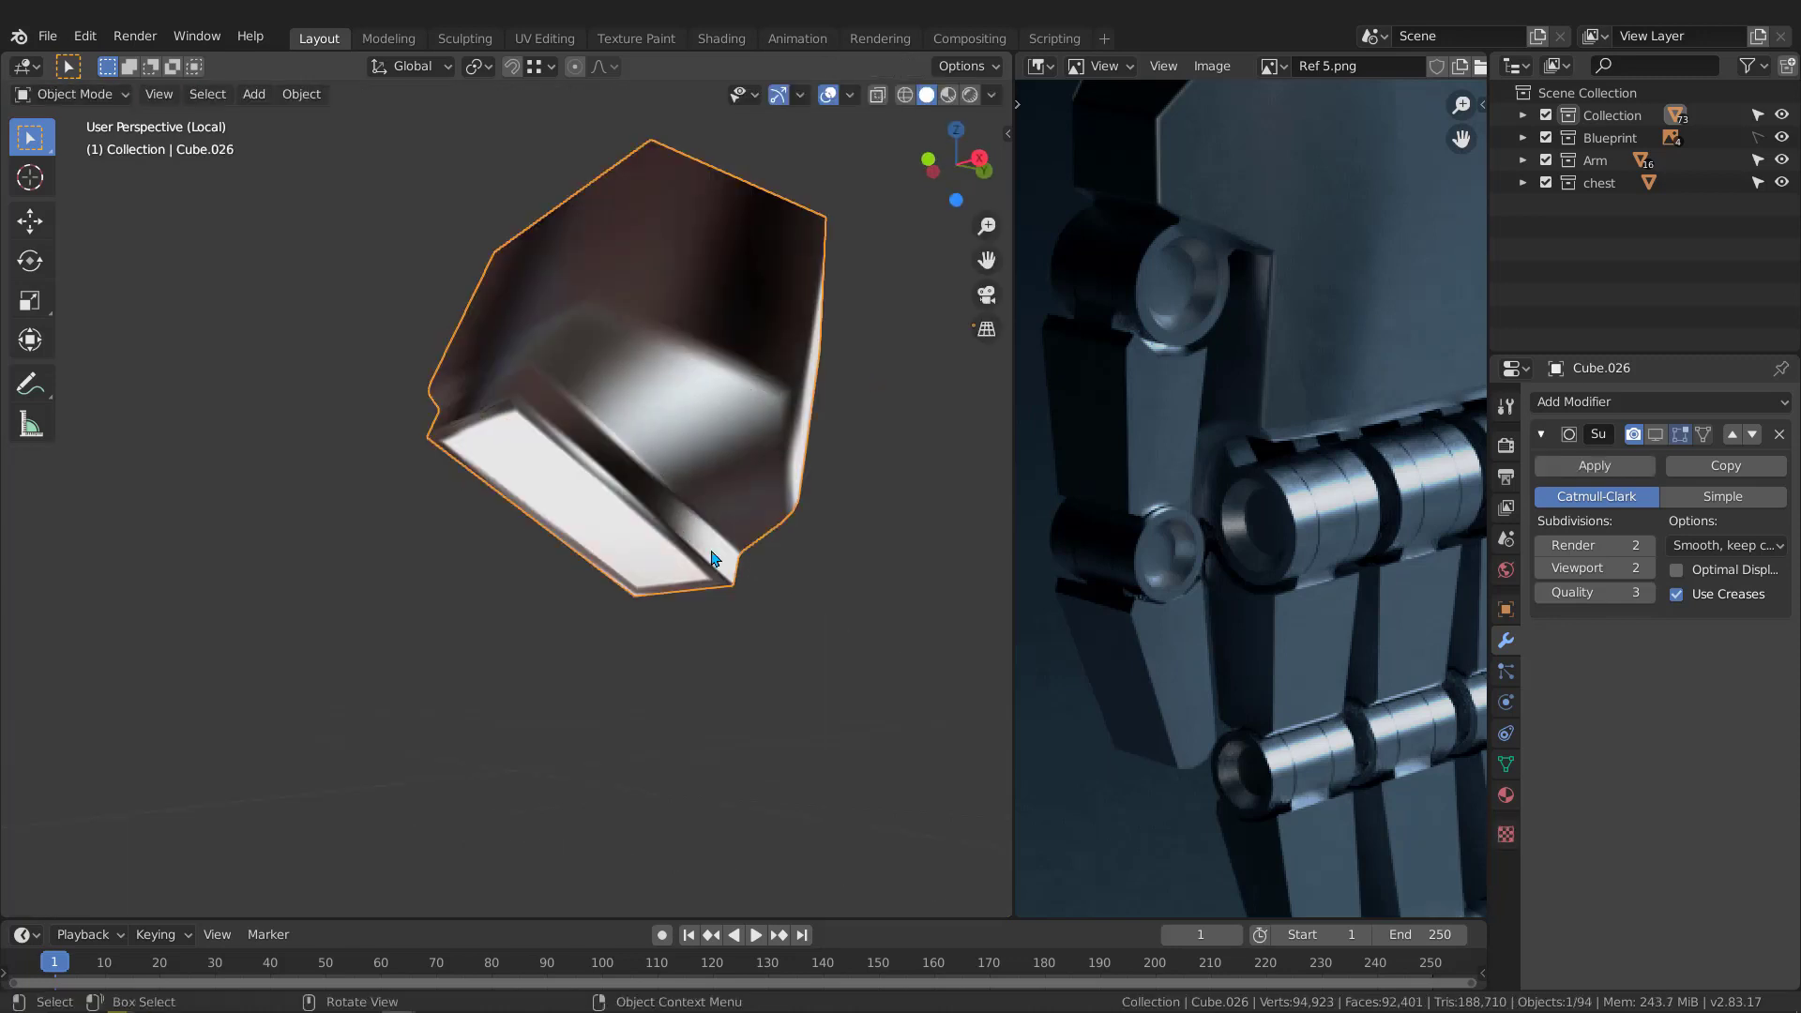
# Step: Enable viewport display of the connecting piece's Subdivision modifier and leave local view to see it in the thumb socket
pyautogui.moveTo(713, 558); pyautogui.dragTo(666, 441, button='middle')
pyautogui.click(1656, 435)
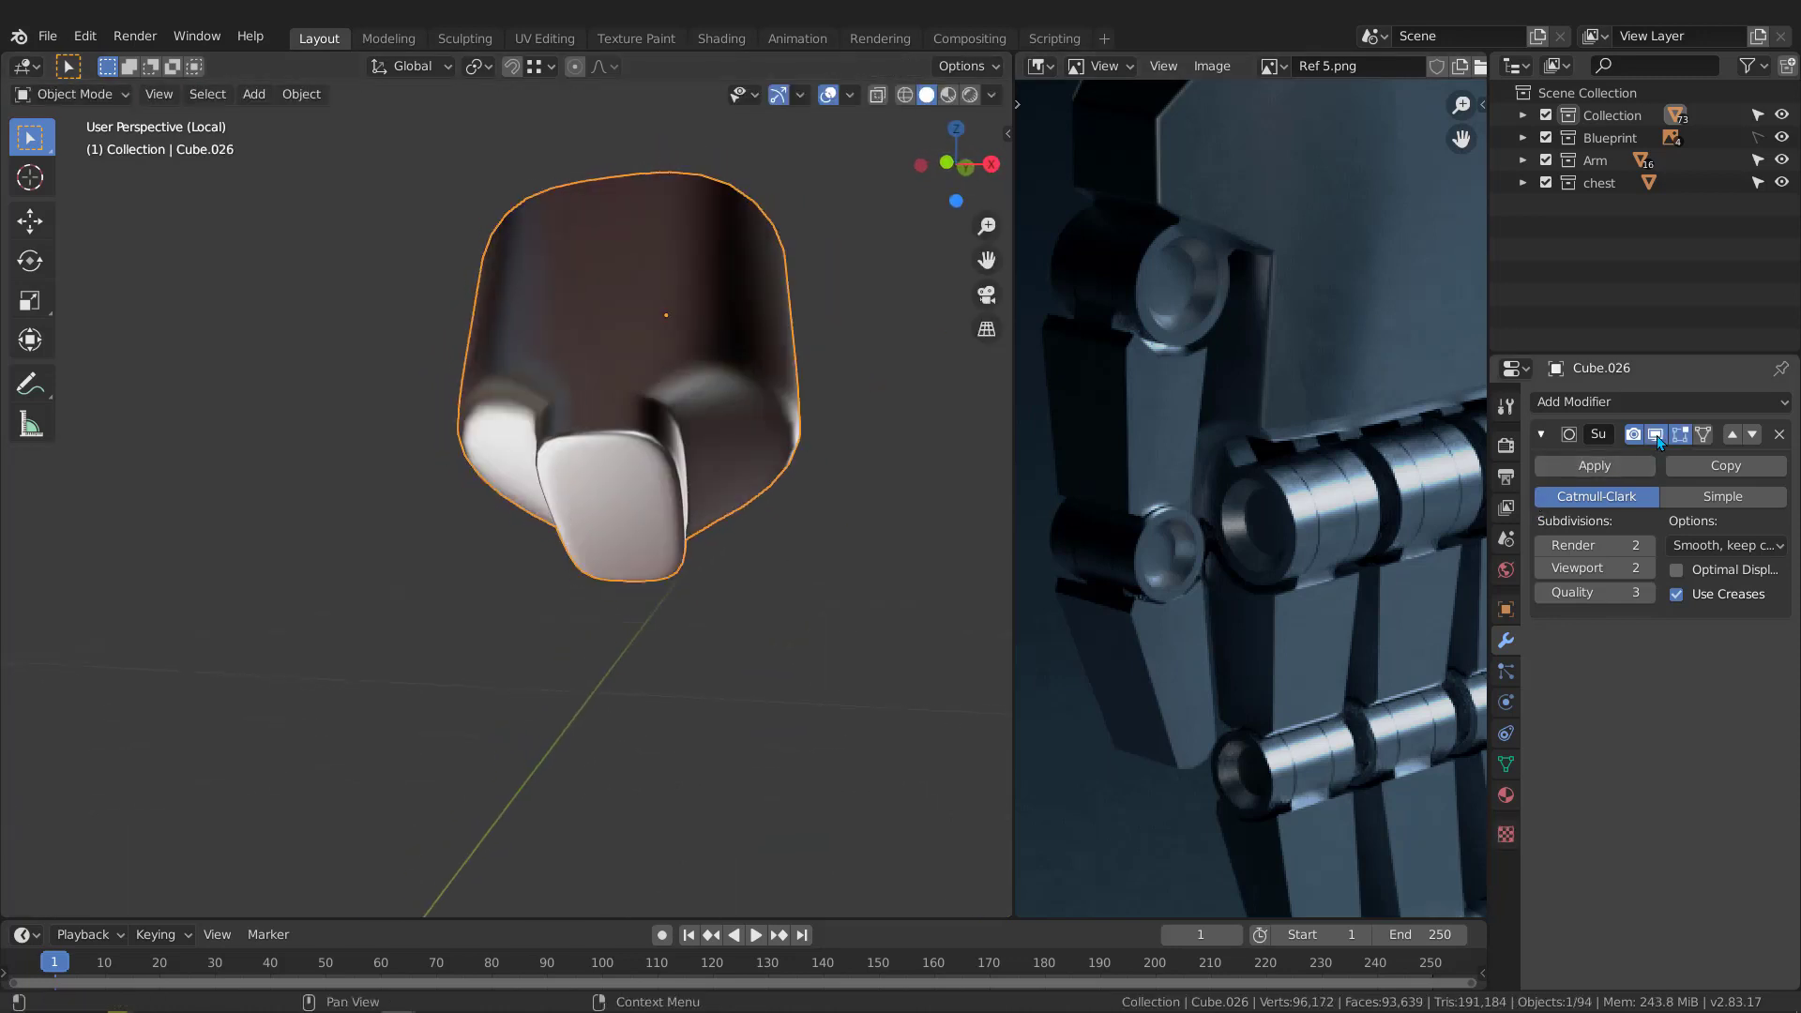
pyautogui.moveTo(844, 422); pyautogui.dragTo(577, 507, button='middle')
pyautogui.press('KP_Divide')
pyautogui.scroll(5, 577, 506)
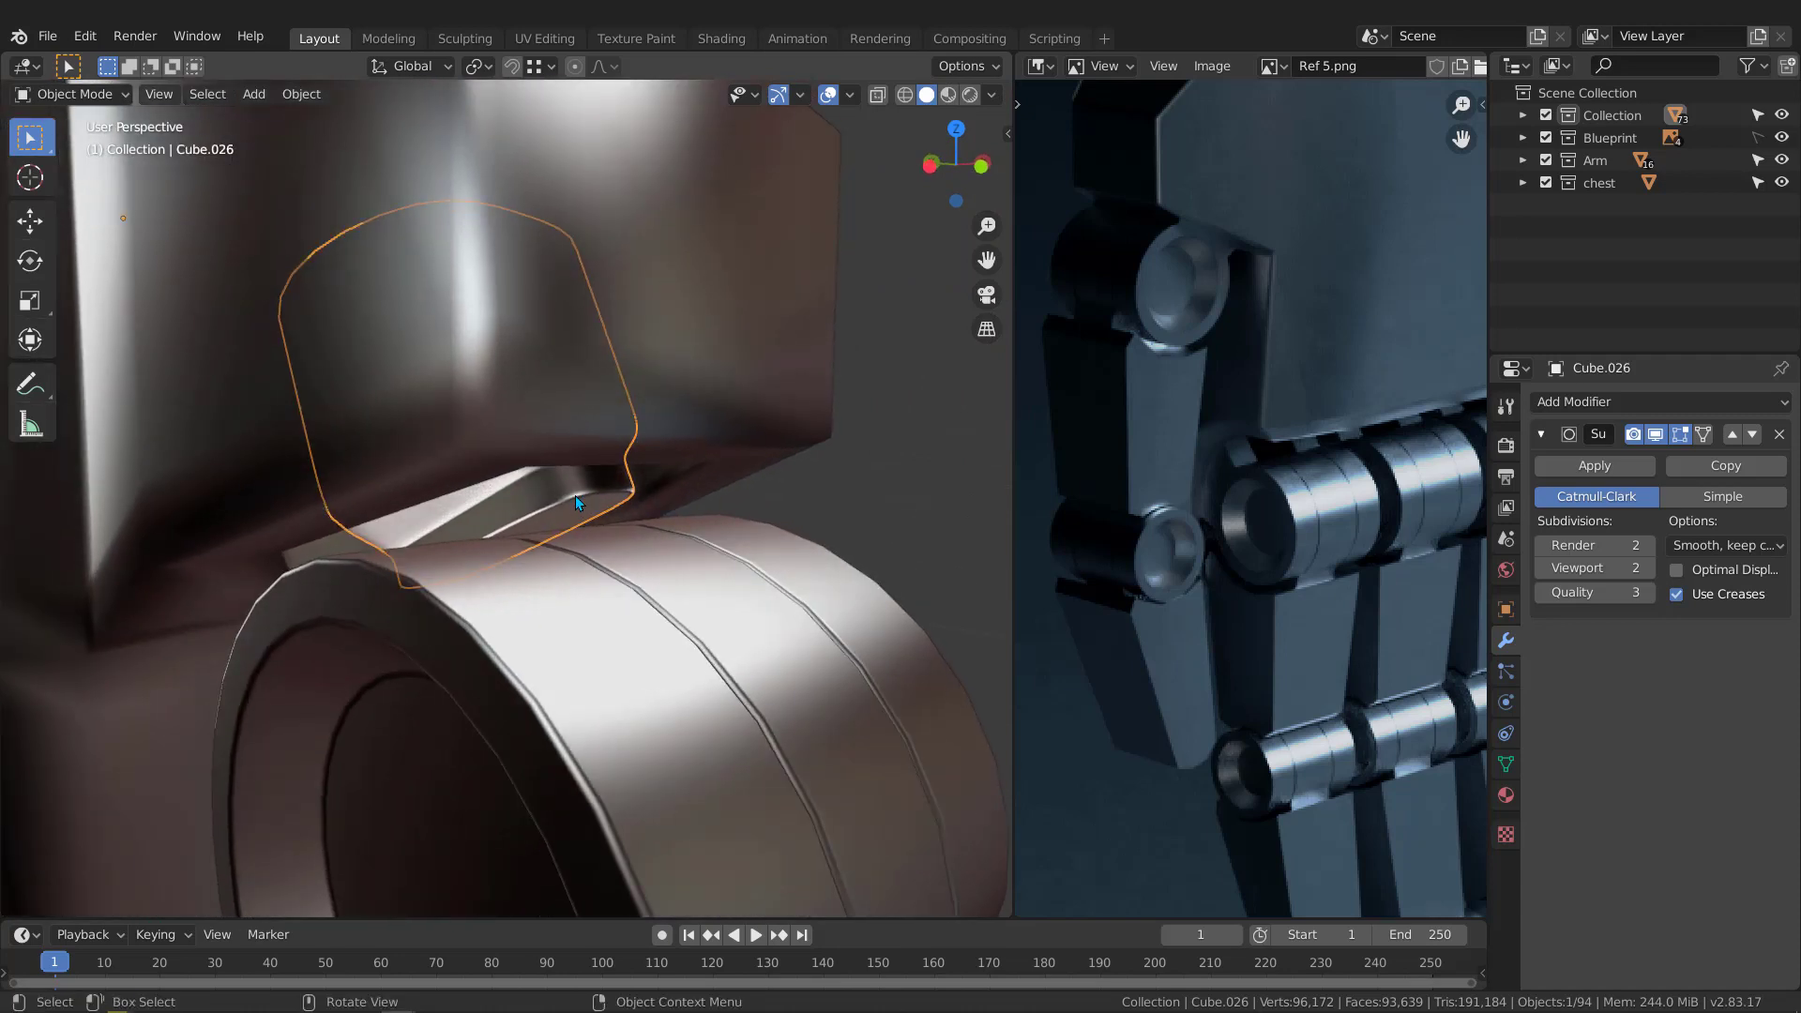
# Step: In wireframe side view, select all vertices at the connecting piece's end and move them about 0.17 cm into the thumb's joint cylinder
pyautogui.press('Tab')
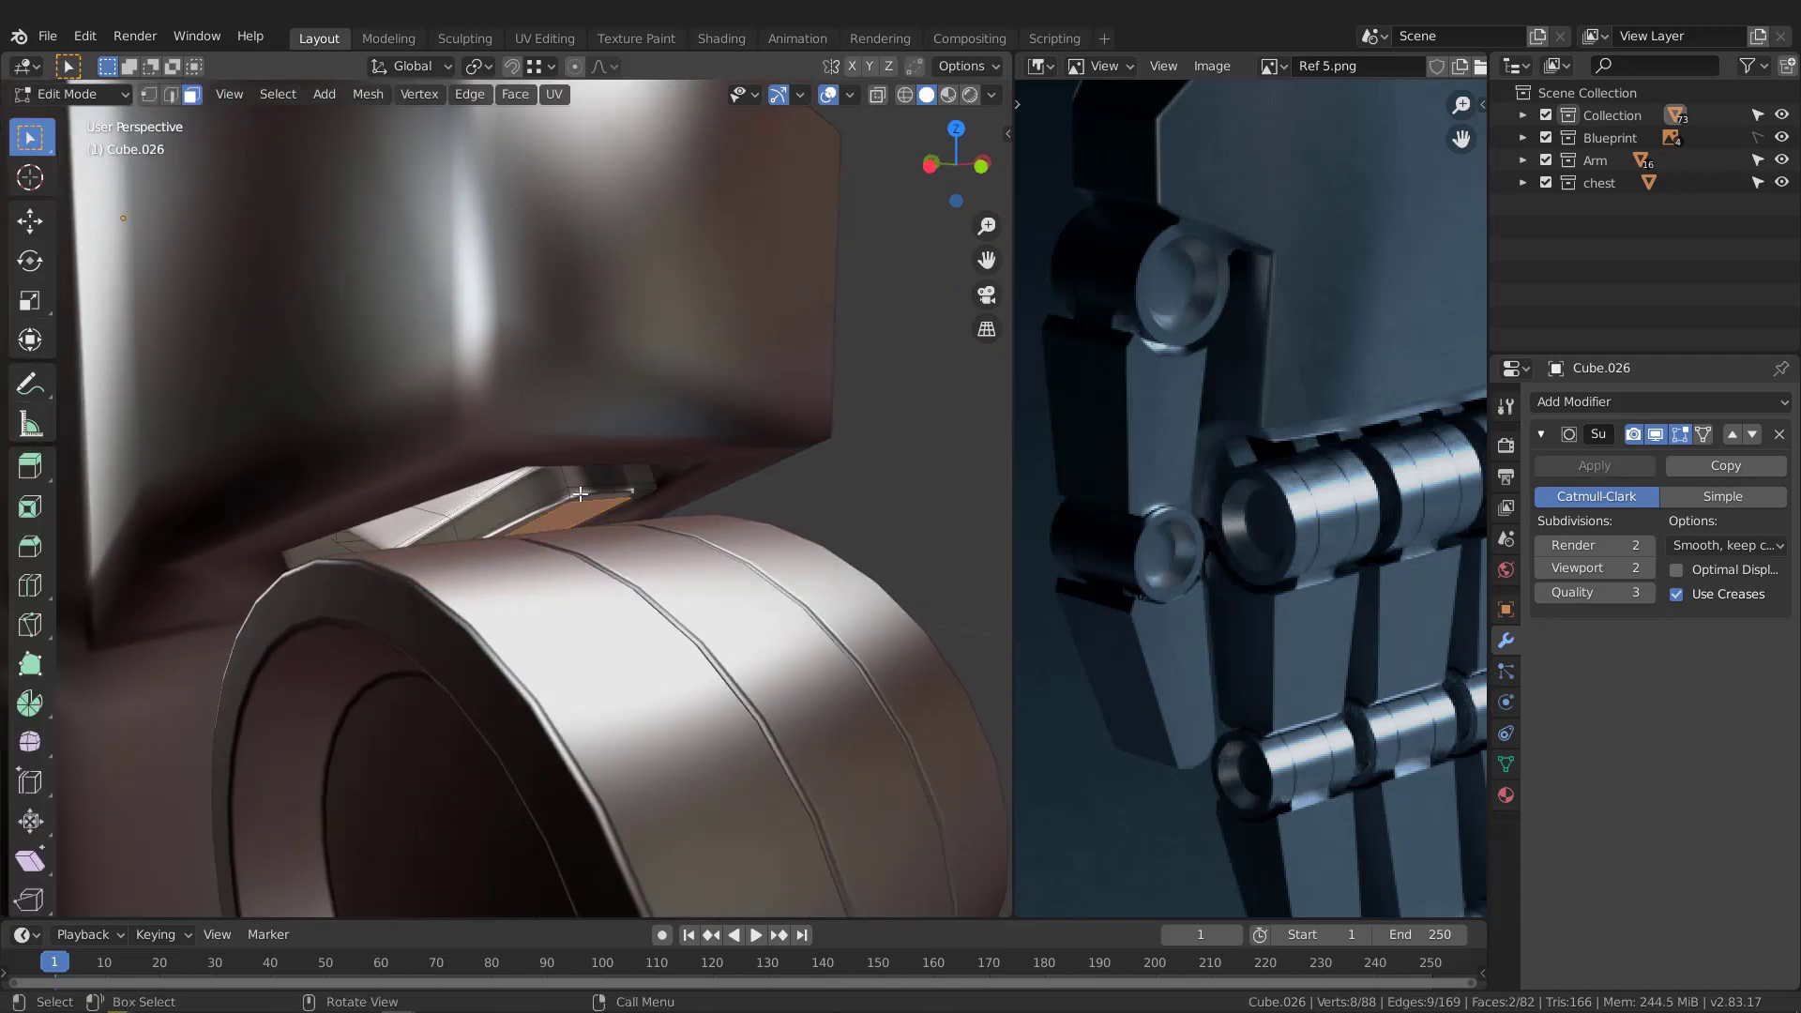
pyautogui.press('KP_3')
pyautogui.scroll(-2, 490, 553)
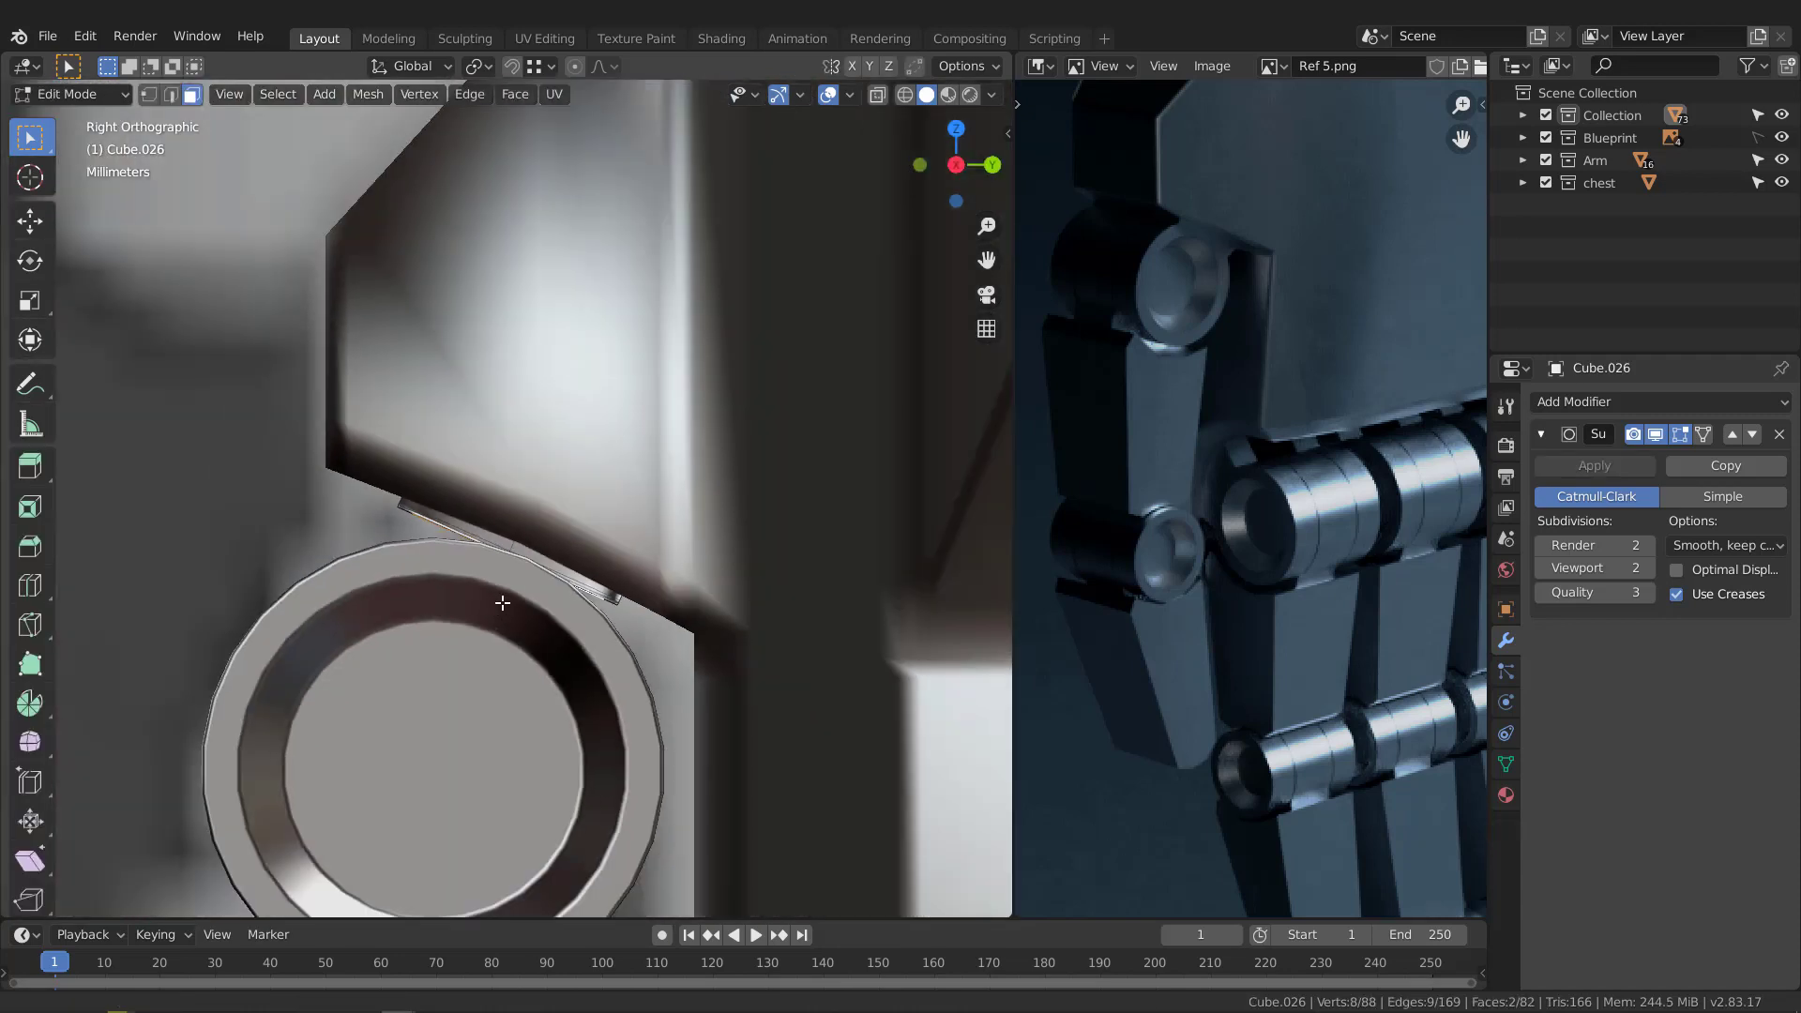
pyautogui.keyDown('shift'); pyautogui.moveTo(472, 611); pyautogui.dragTo(577, 532, button='middle'); pyautogui.keyUp('shift')
pyautogui.scroll(1, 500, 419)
pyautogui.hotkey('shift', 'z')
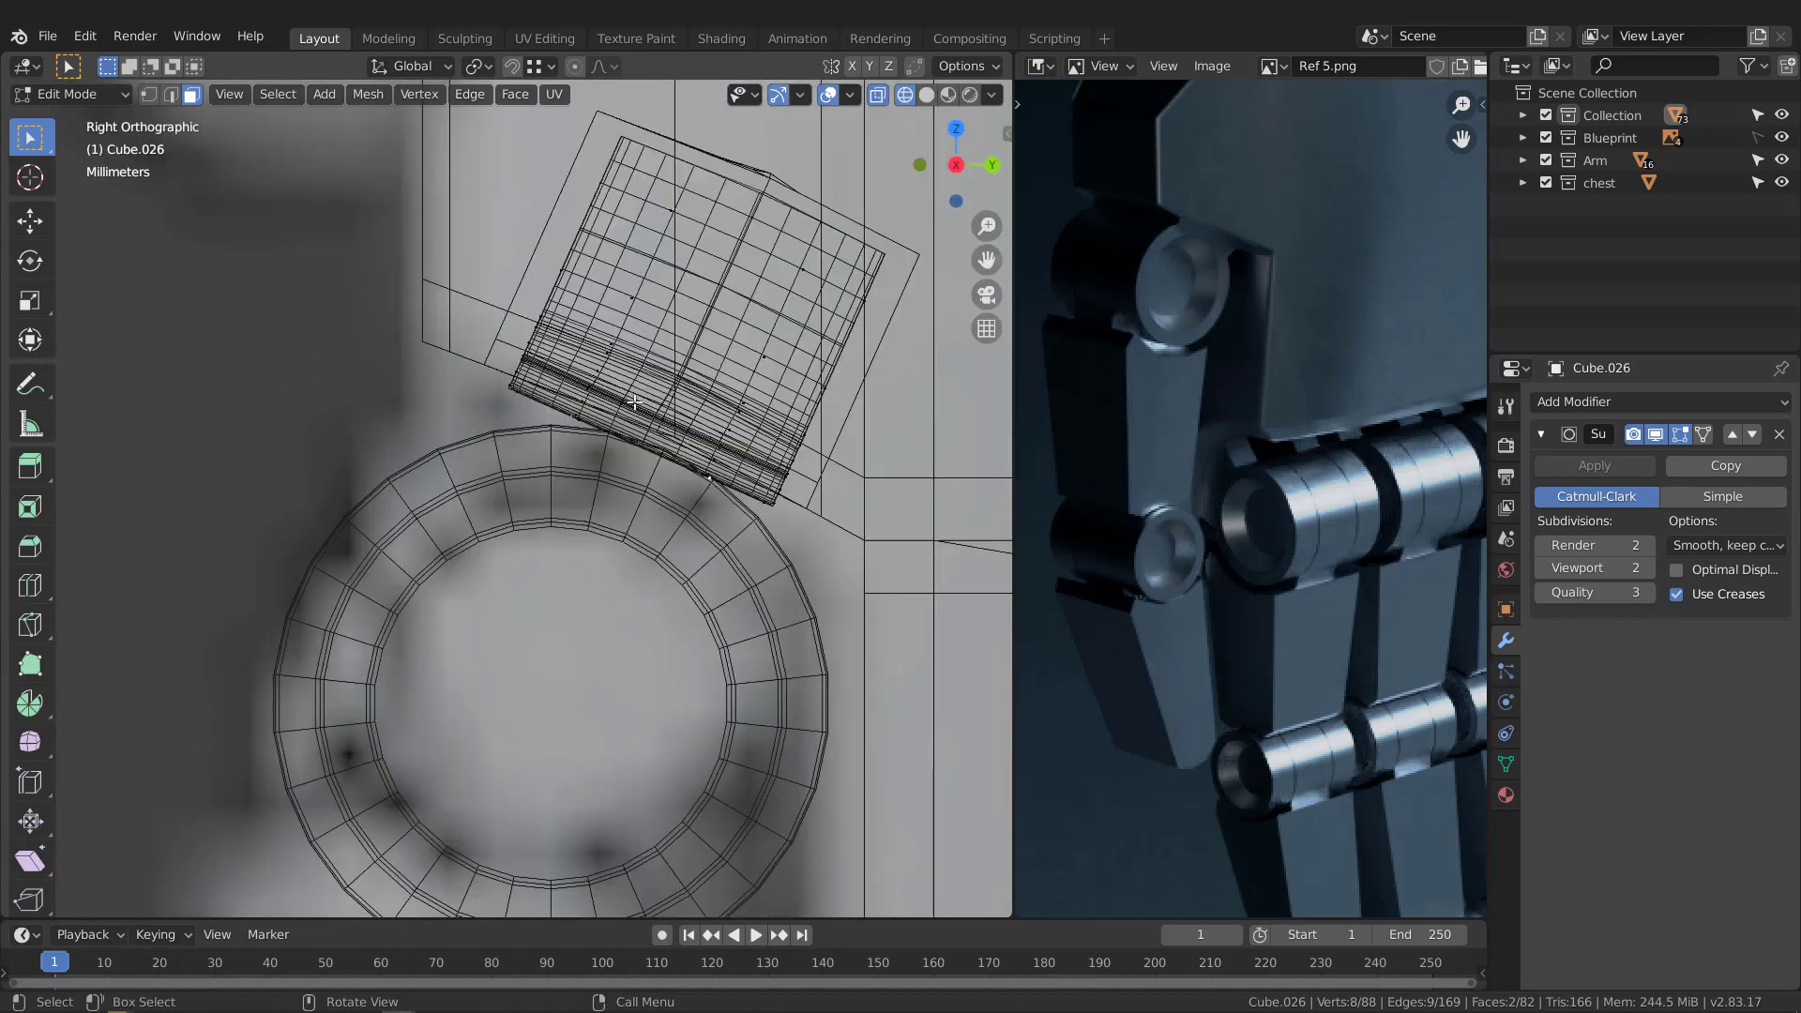
pyautogui.scroll(2, 587, 409)
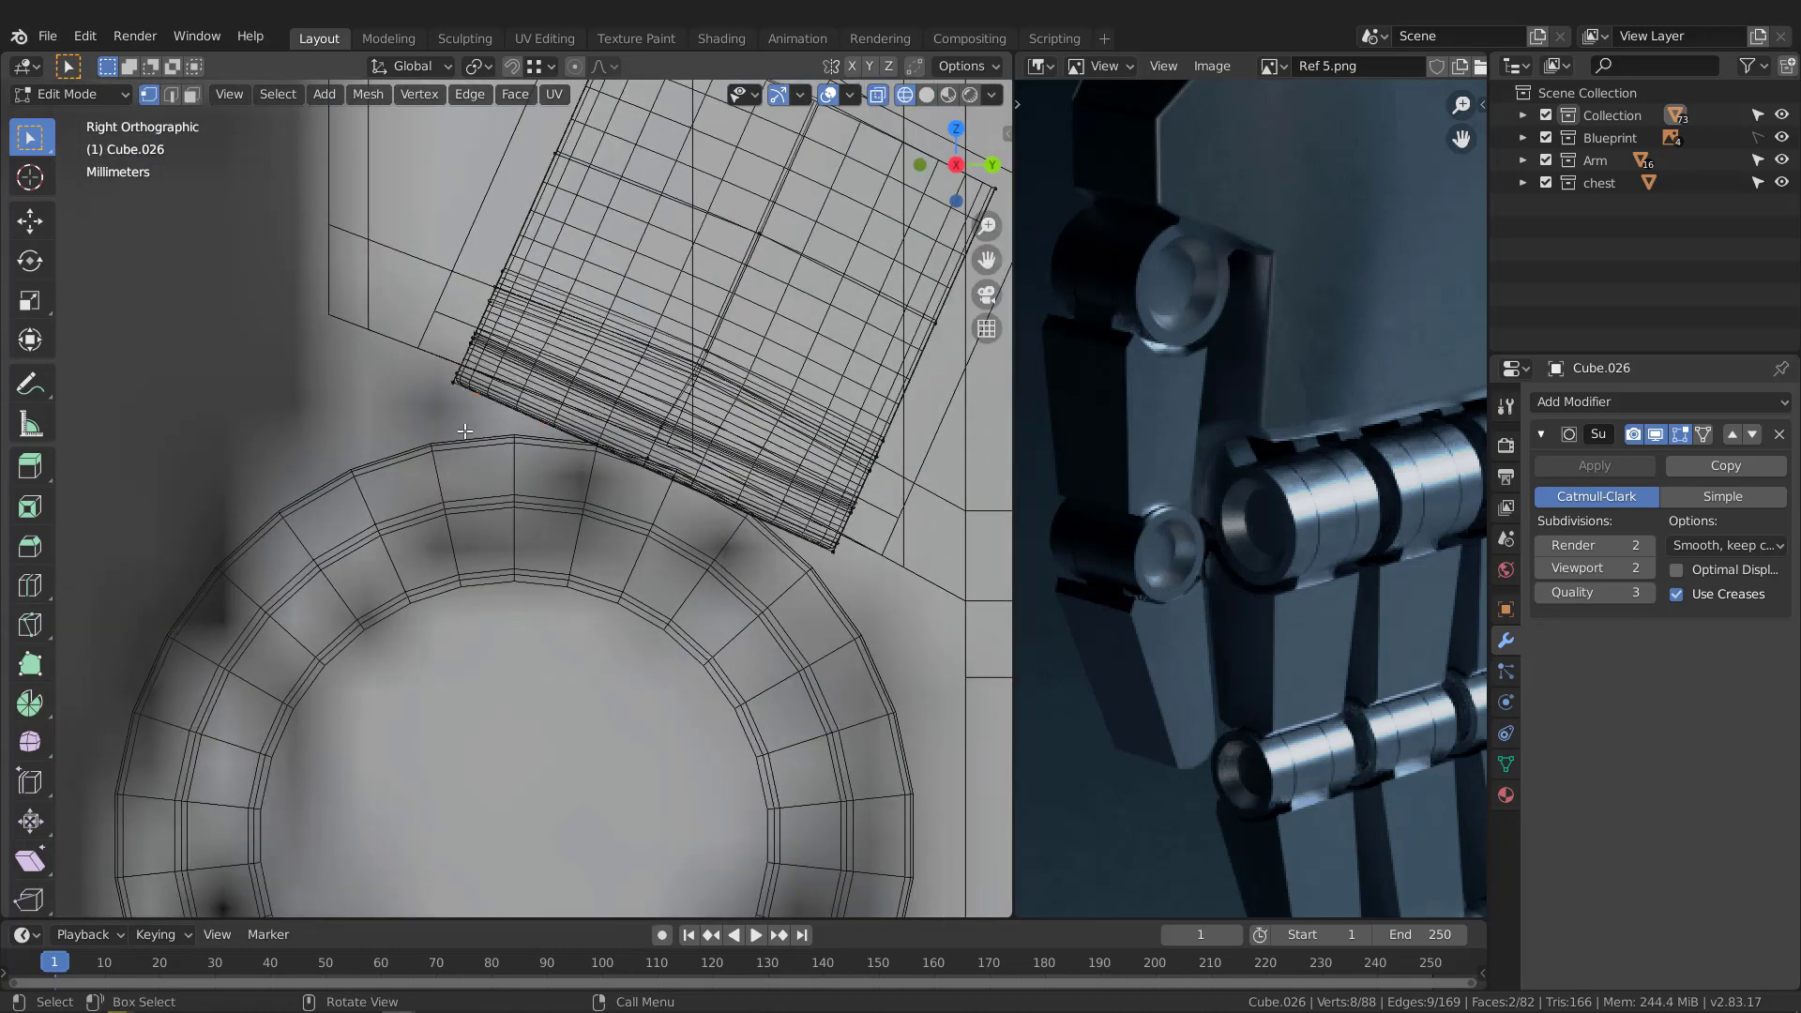
pyautogui.moveTo(411, 434); pyautogui.dragTo(493, 363)
pyautogui.keyDown('shift'); pyautogui.moveTo(533, 508); pyautogui.dragTo(660, 441); pyautogui.keyUp('shift')
pyautogui.keyDown('shift'); pyautogui.moveTo(401, 442); pyautogui.dragTo(501, 374); pyautogui.keyUp('shift')
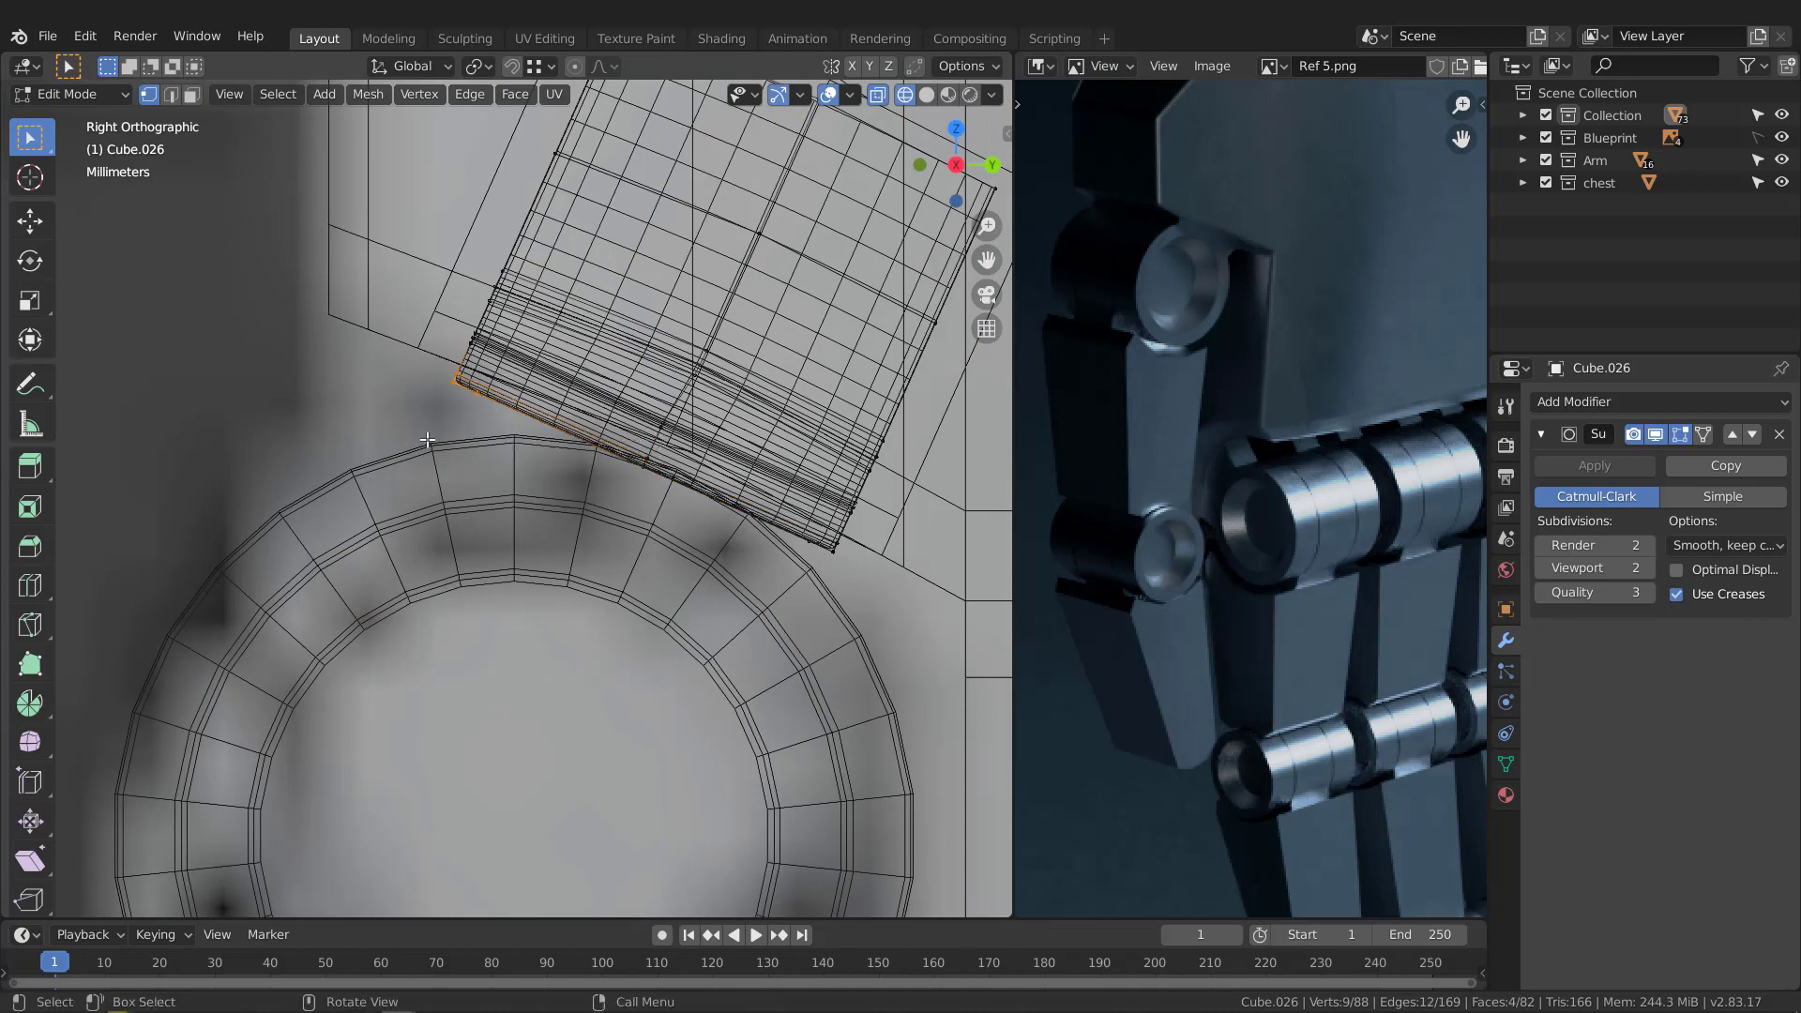
pyautogui.moveTo(425, 438); pyautogui.dragTo(494, 360)
pyautogui.keyDown('shift'); pyautogui.moveTo(542, 526); pyautogui.dragTo(662, 442); pyautogui.keyUp('shift')
pyautogui.keyDown('shift'); pyautogui.moveTo(661, 577); pyautogui.dragTo(771, 491); pyautogui.keyUp('shift')
pyautogui.keyDown('shift'); pyautogui.moveTo(791, 574); pyautogui.dragTo(850, 530); pyautogui.keyUp('shift')
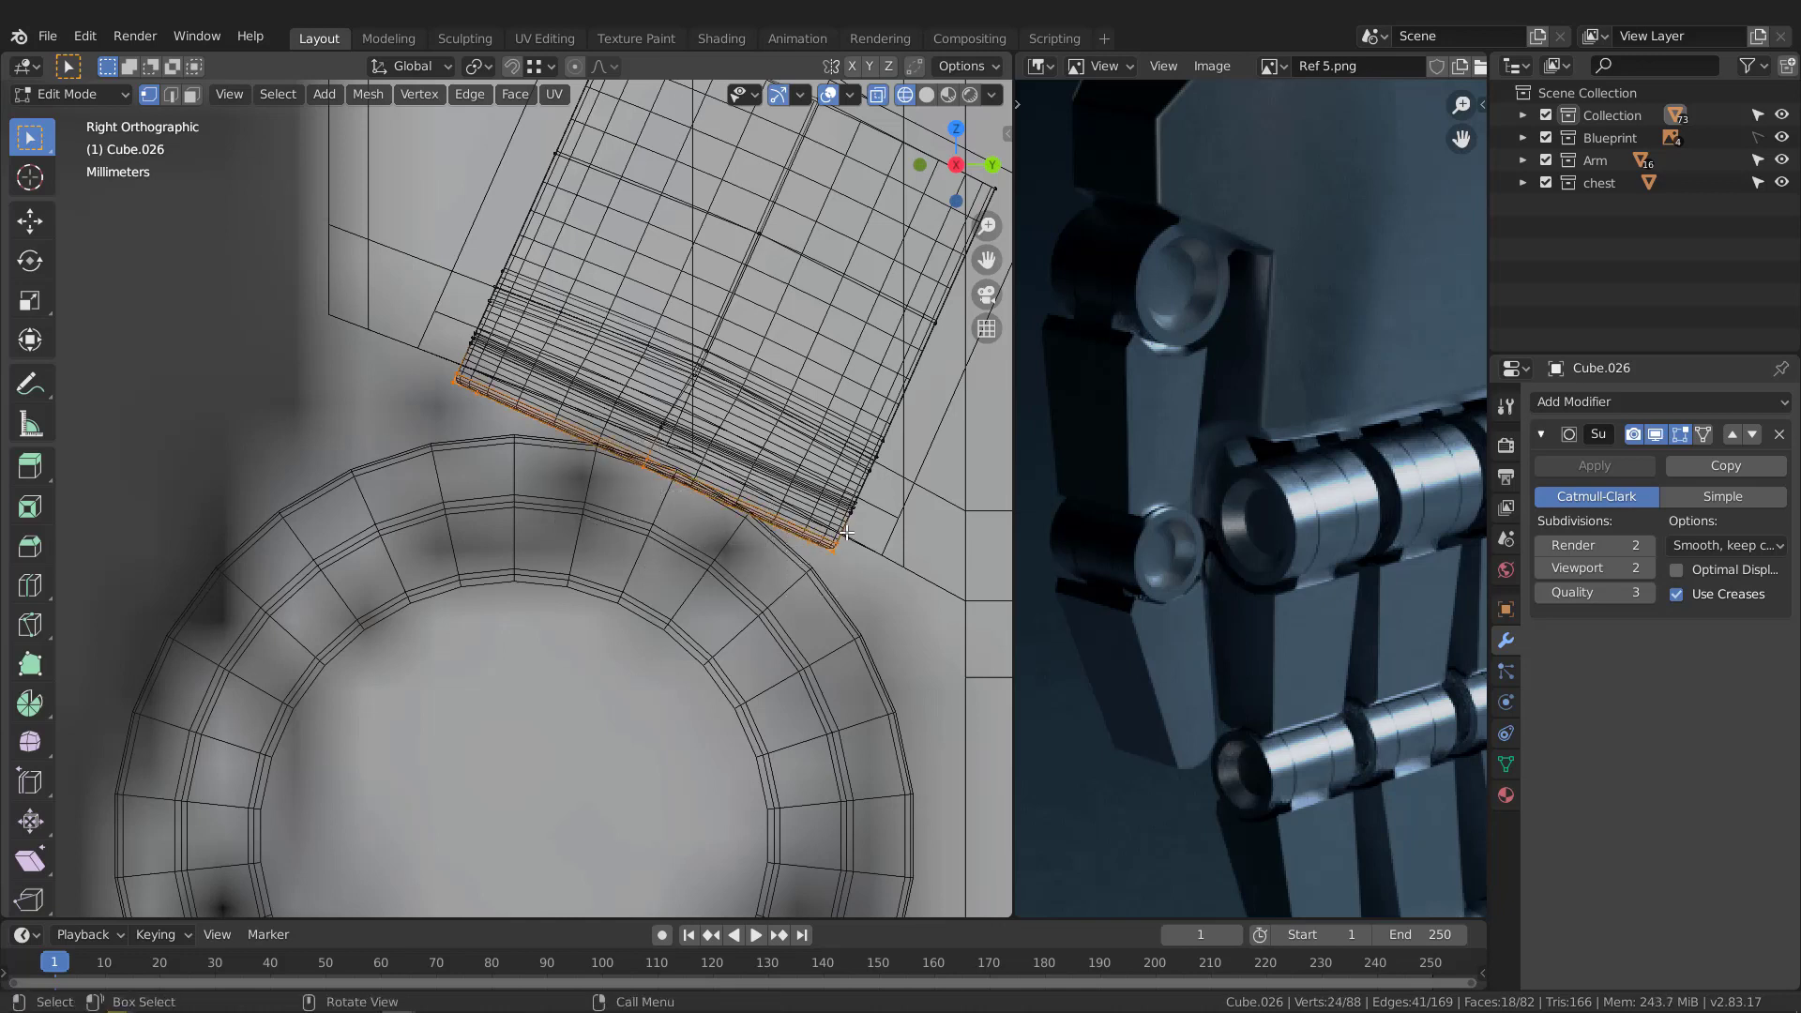
pyautogui.press('g')
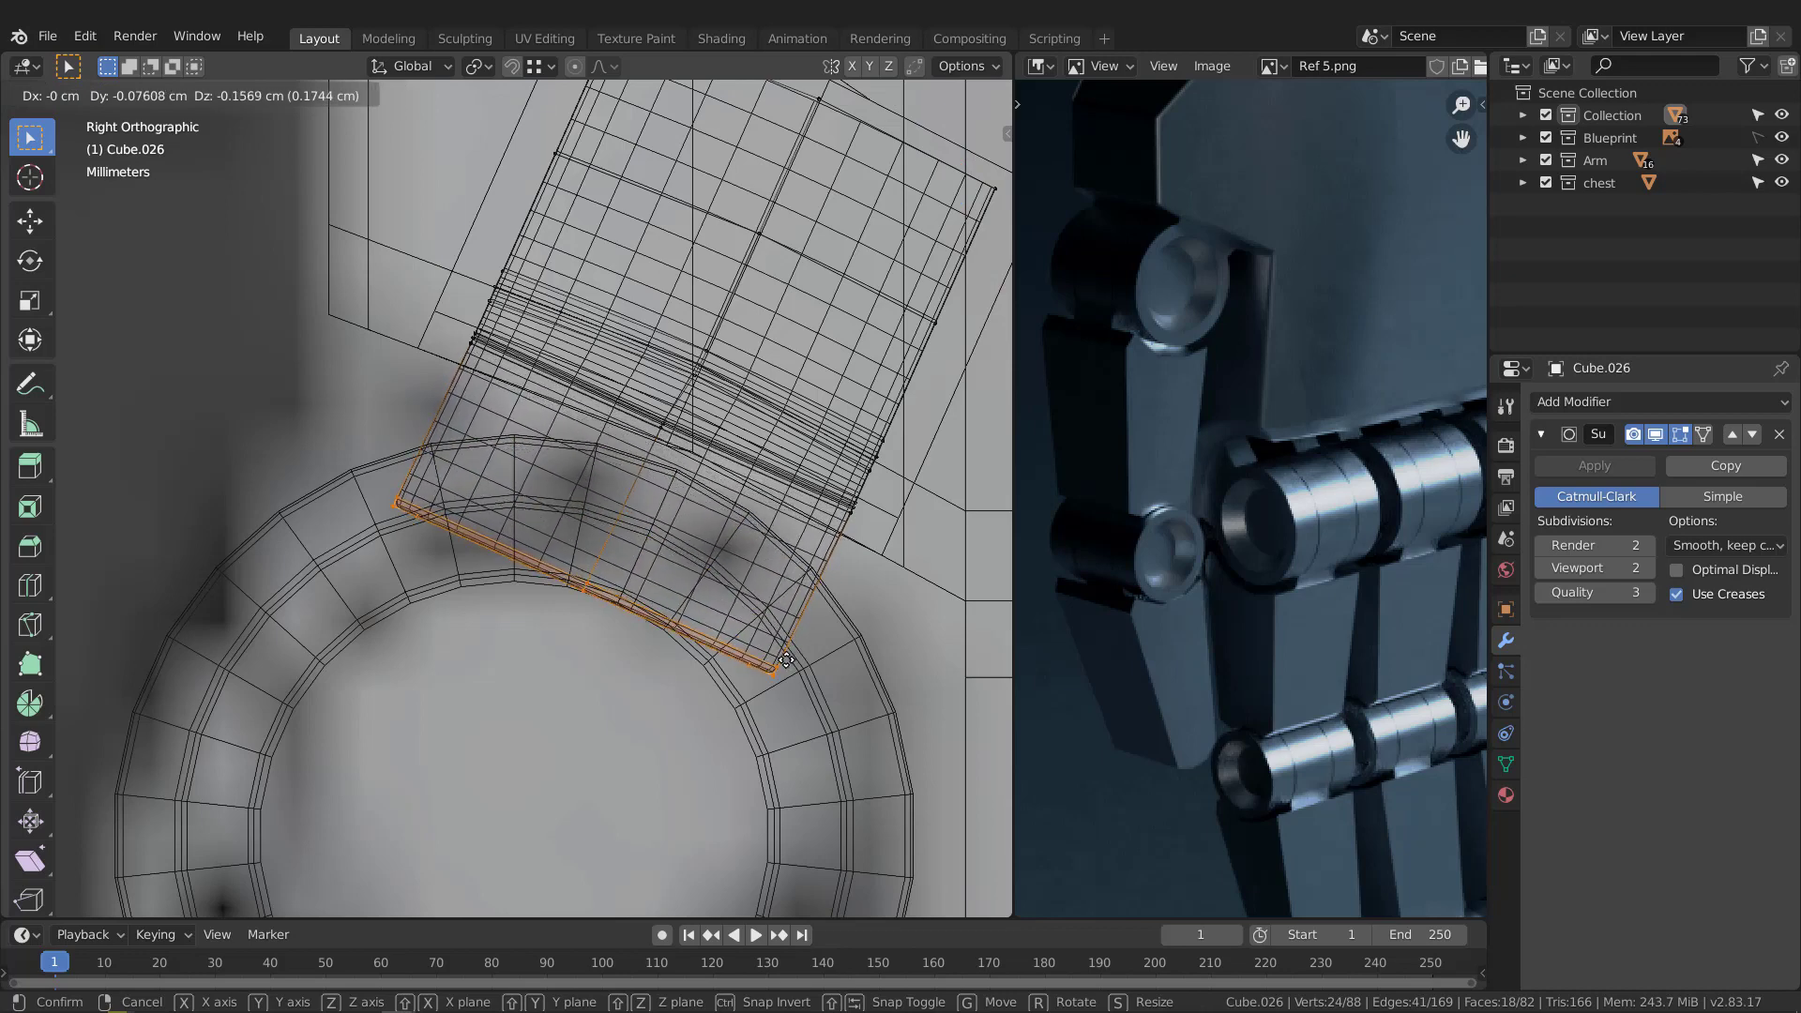
pyautogui.click(786, 660)
pyautogui.scroll(-3, 647, 455)
pyautogui.press('Tab')
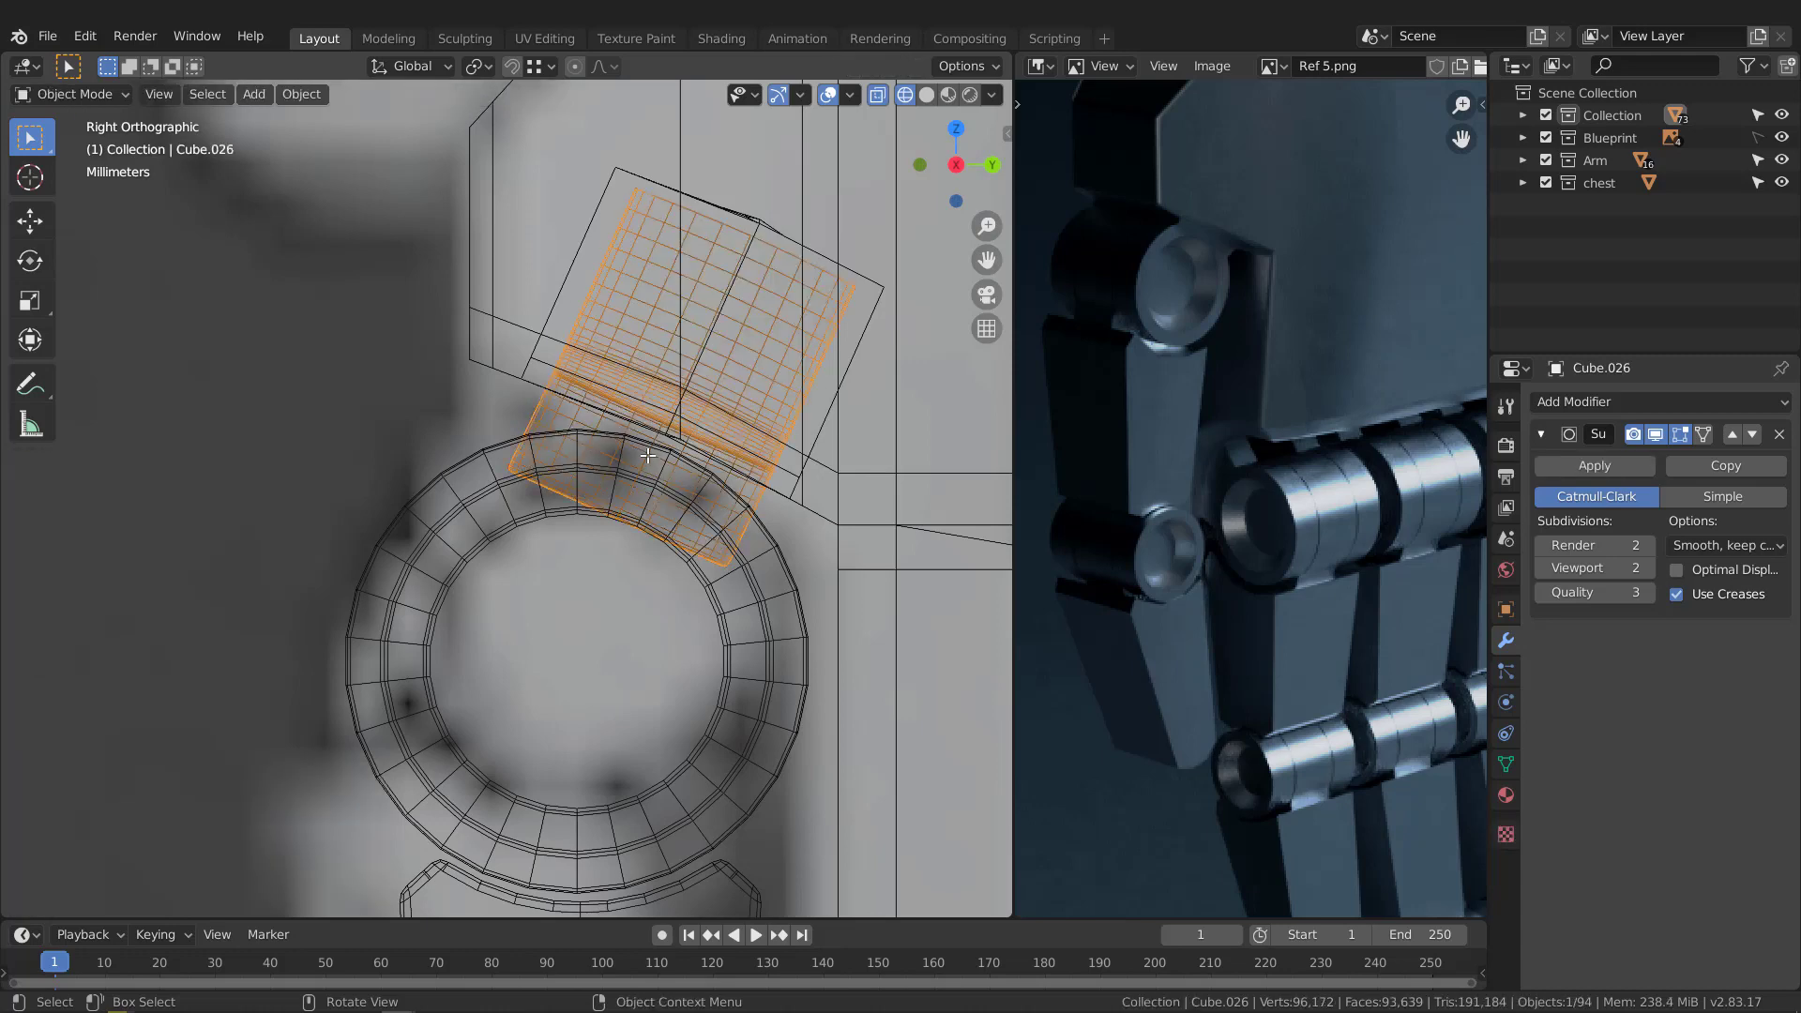
# Step: Return to solid shading, enable viewport display of the palm's Subdivision modifier, and reselect the connecting piece
pyautogui.moveTo(540, 429); pyautogui.dragTo(733, 420, button='middle')
pyautogui.hotkey('shift', 'z')
pyautogui.moveTo(627, 388)
pyautogui.mouseDown(button='middle')
pyautogui.moveTo(694, 380)
pyautogui.moveTo(649, 377)
pyautogui.mouseUp(button='middle')
pyautogui.click(705, 285)
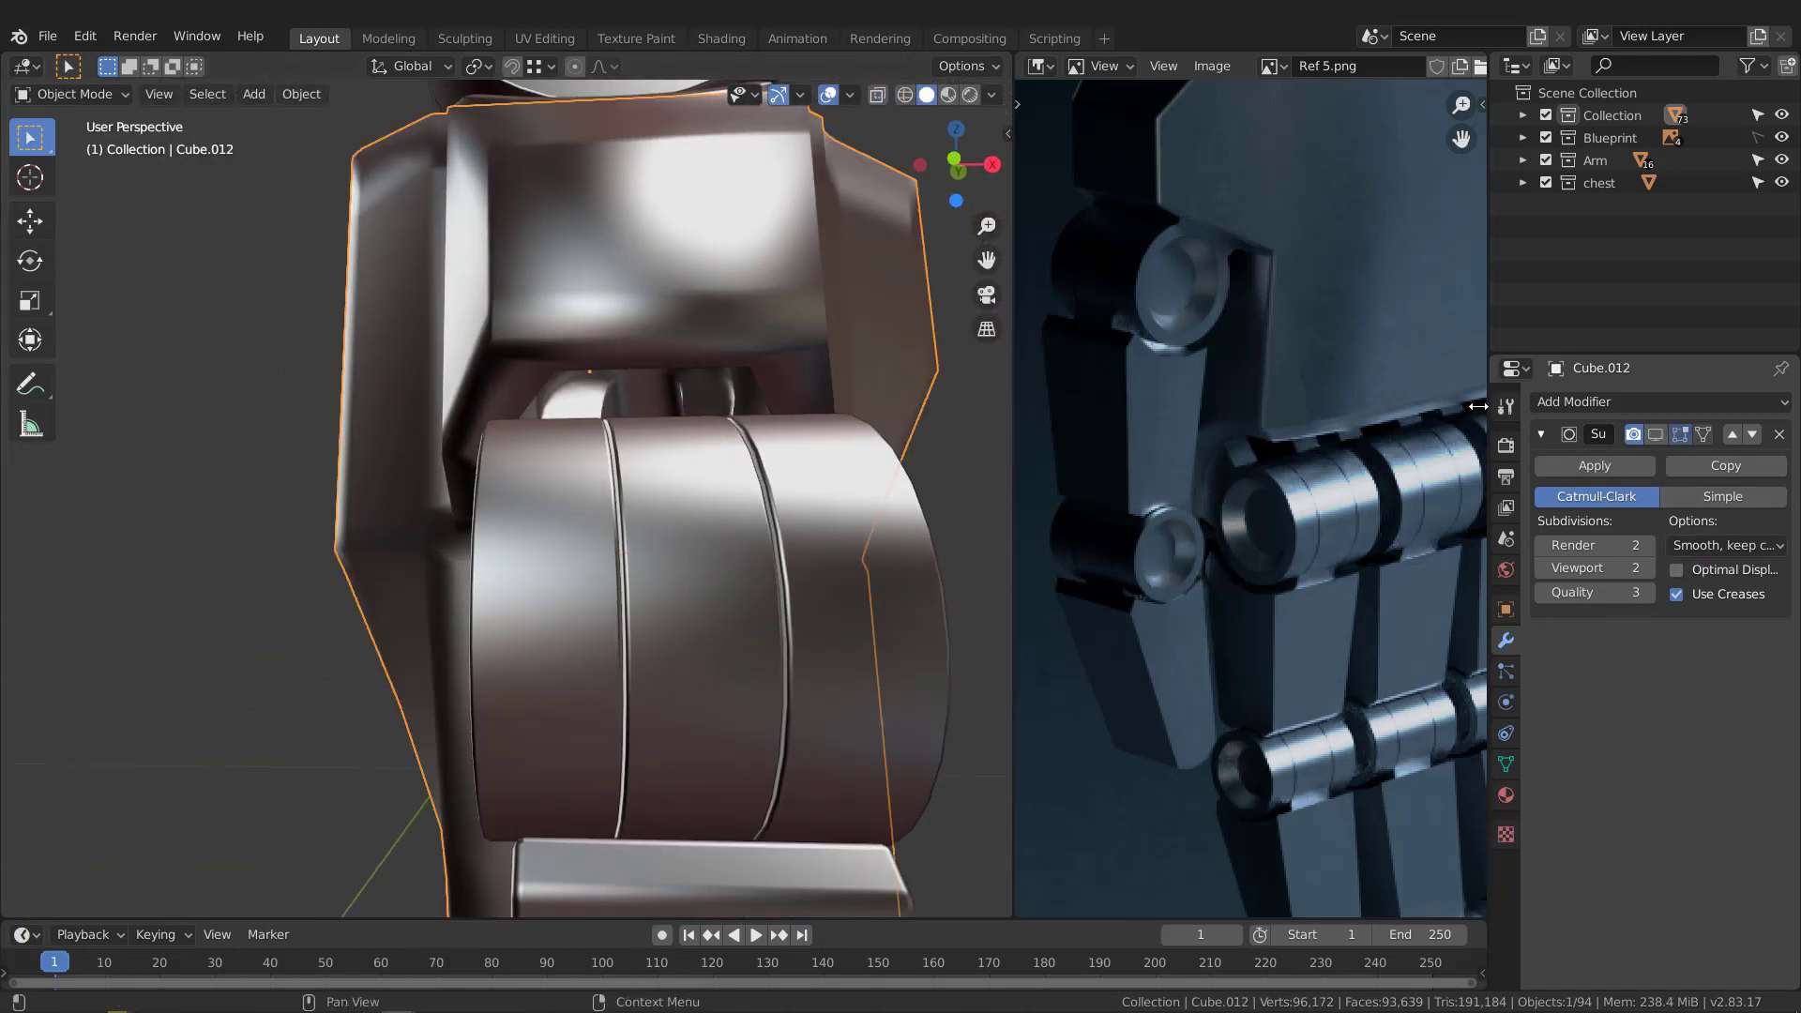
pyautogui.moveTo(705, 230); pyautogui.dragTo(707, 461, button='middle')
pyautogui.click(638, 477)
# Step: Select all parts of the four fingers and move them 0.029738 cm in X and 0.019825 cm in Z towards the palm's knuckle recess
pyautogui.scroll(-7, 634, 443)
pyautogui.scroll(-2, 707, 464)
pyautogui.press('KP_1')
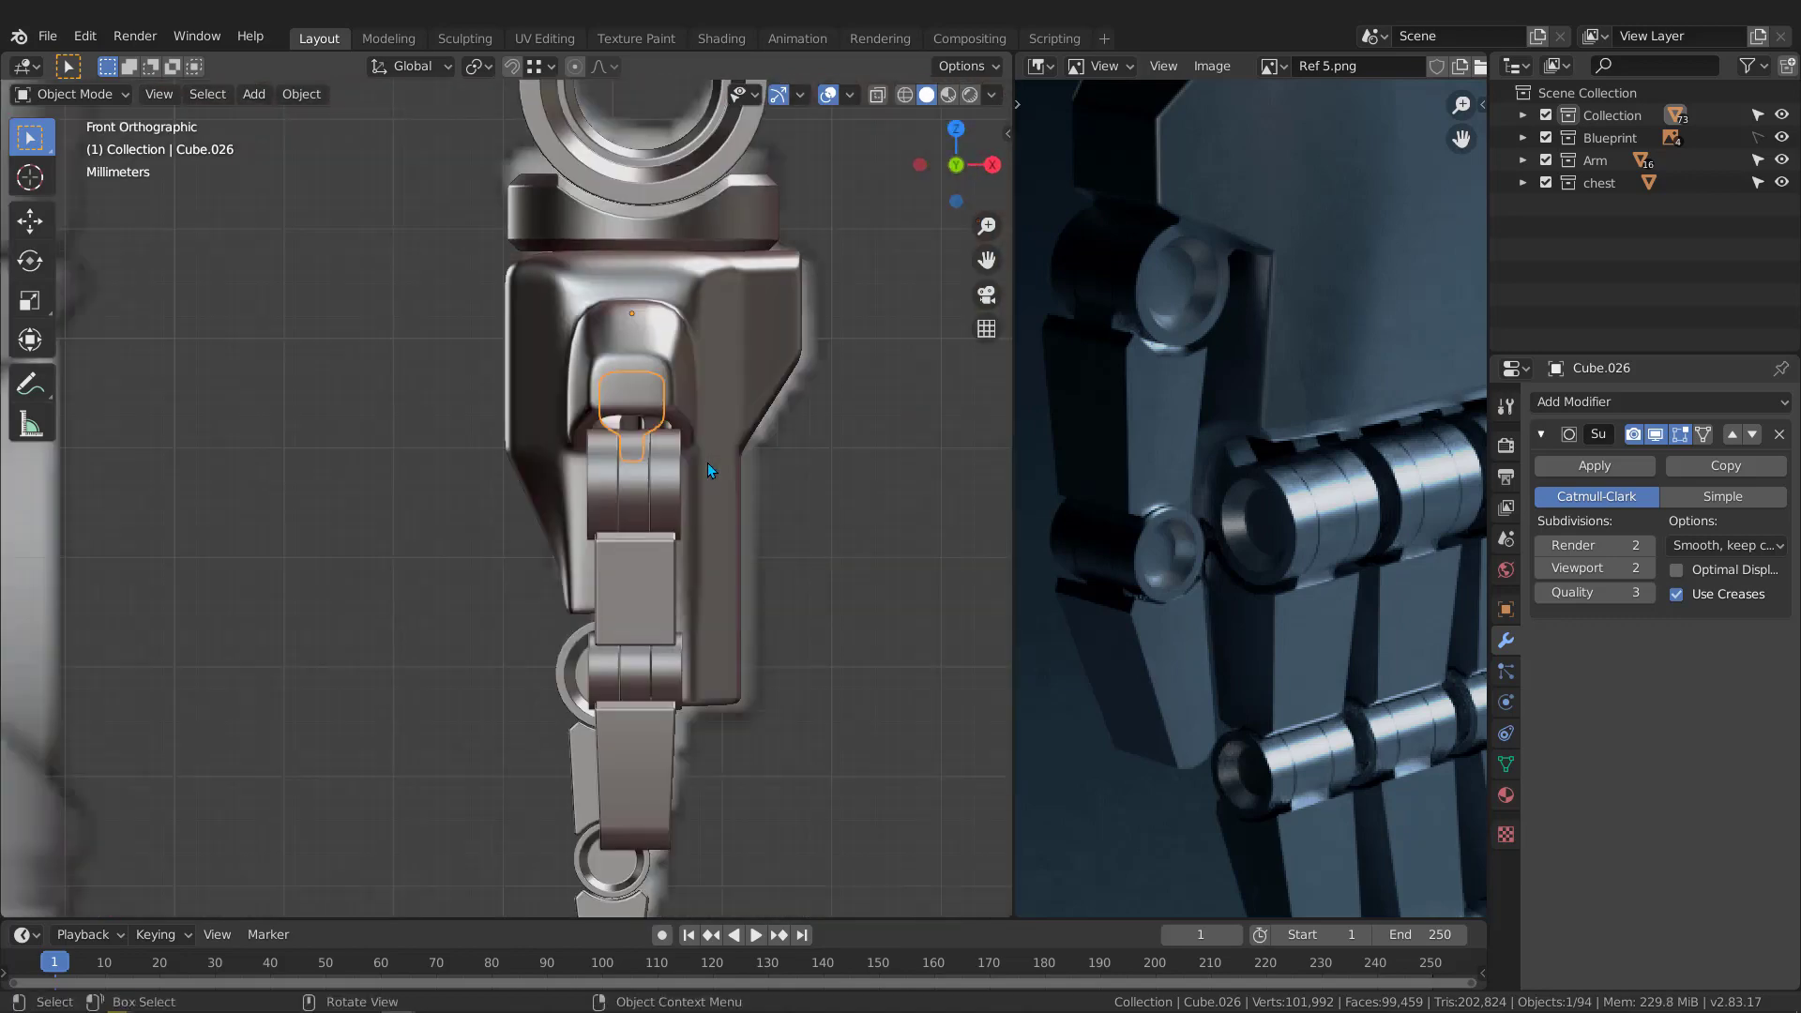
pyautogui.click(579, 659)
pyautogui.scroll(-5, 579, 659)
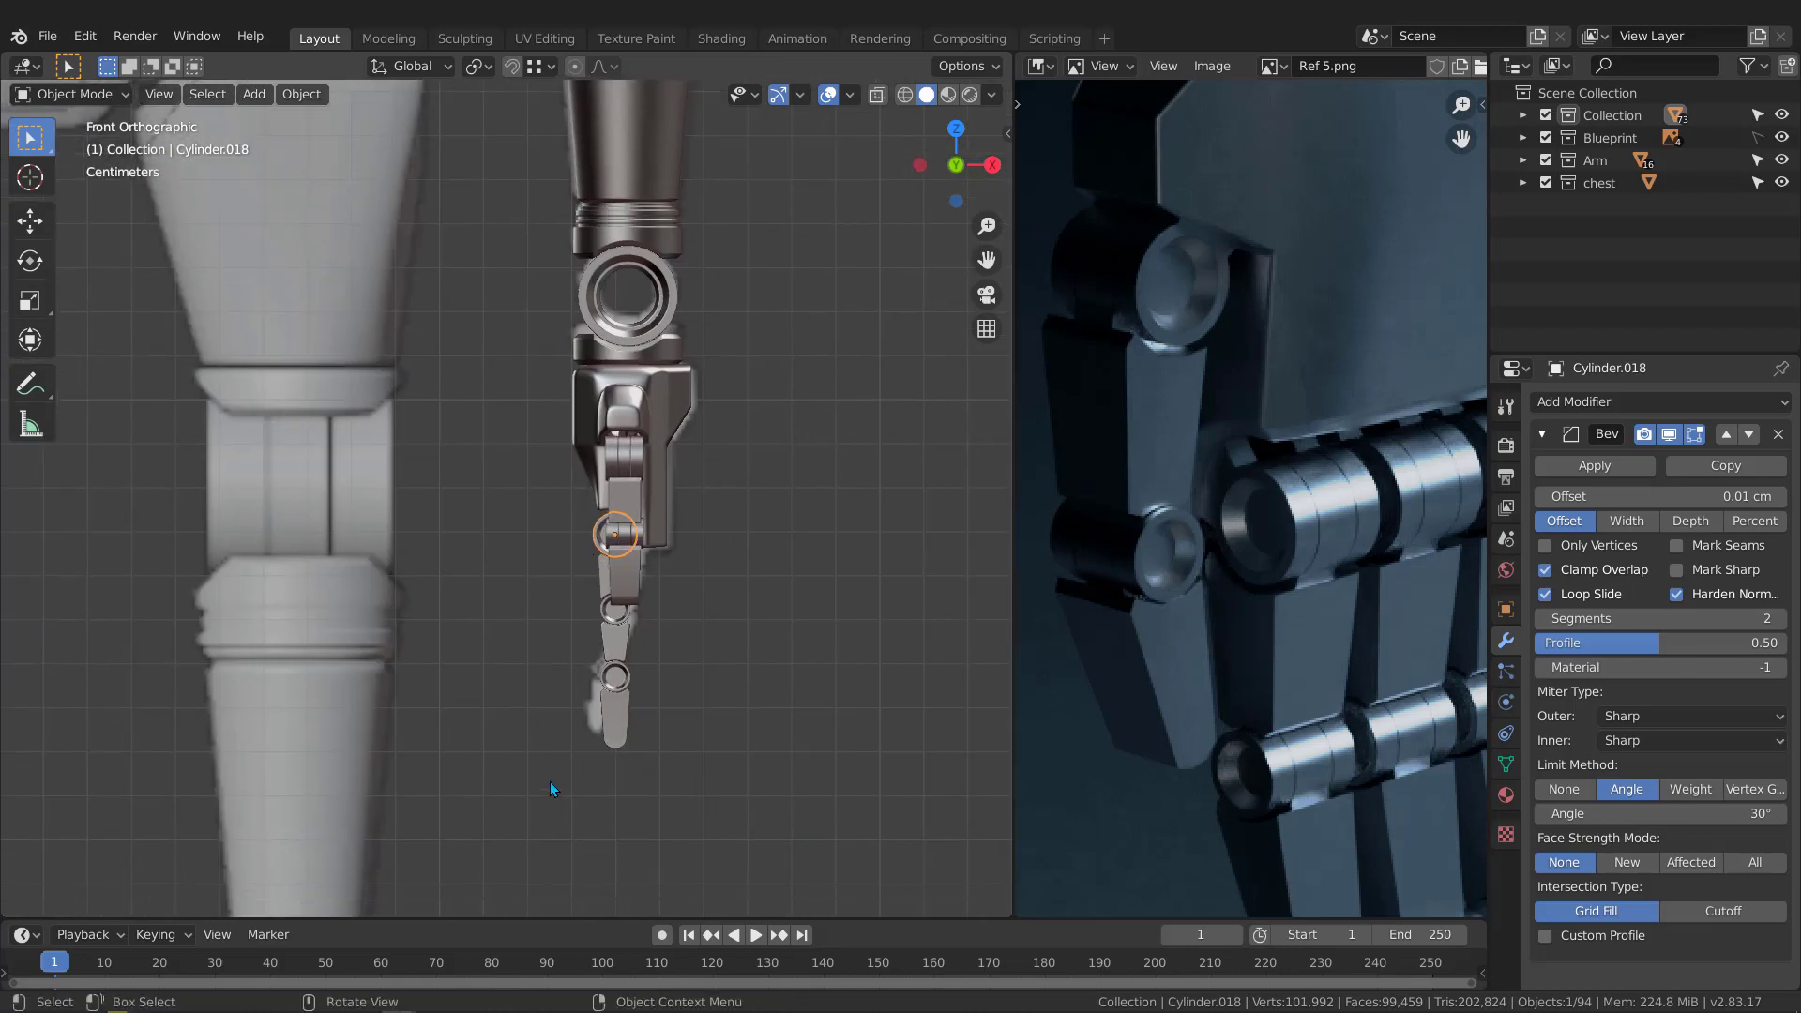
pyautogui.moveTo(550, 780); pyautogui.dragTo(617, 521)
pyautogui.scroll(3, 578, 763)
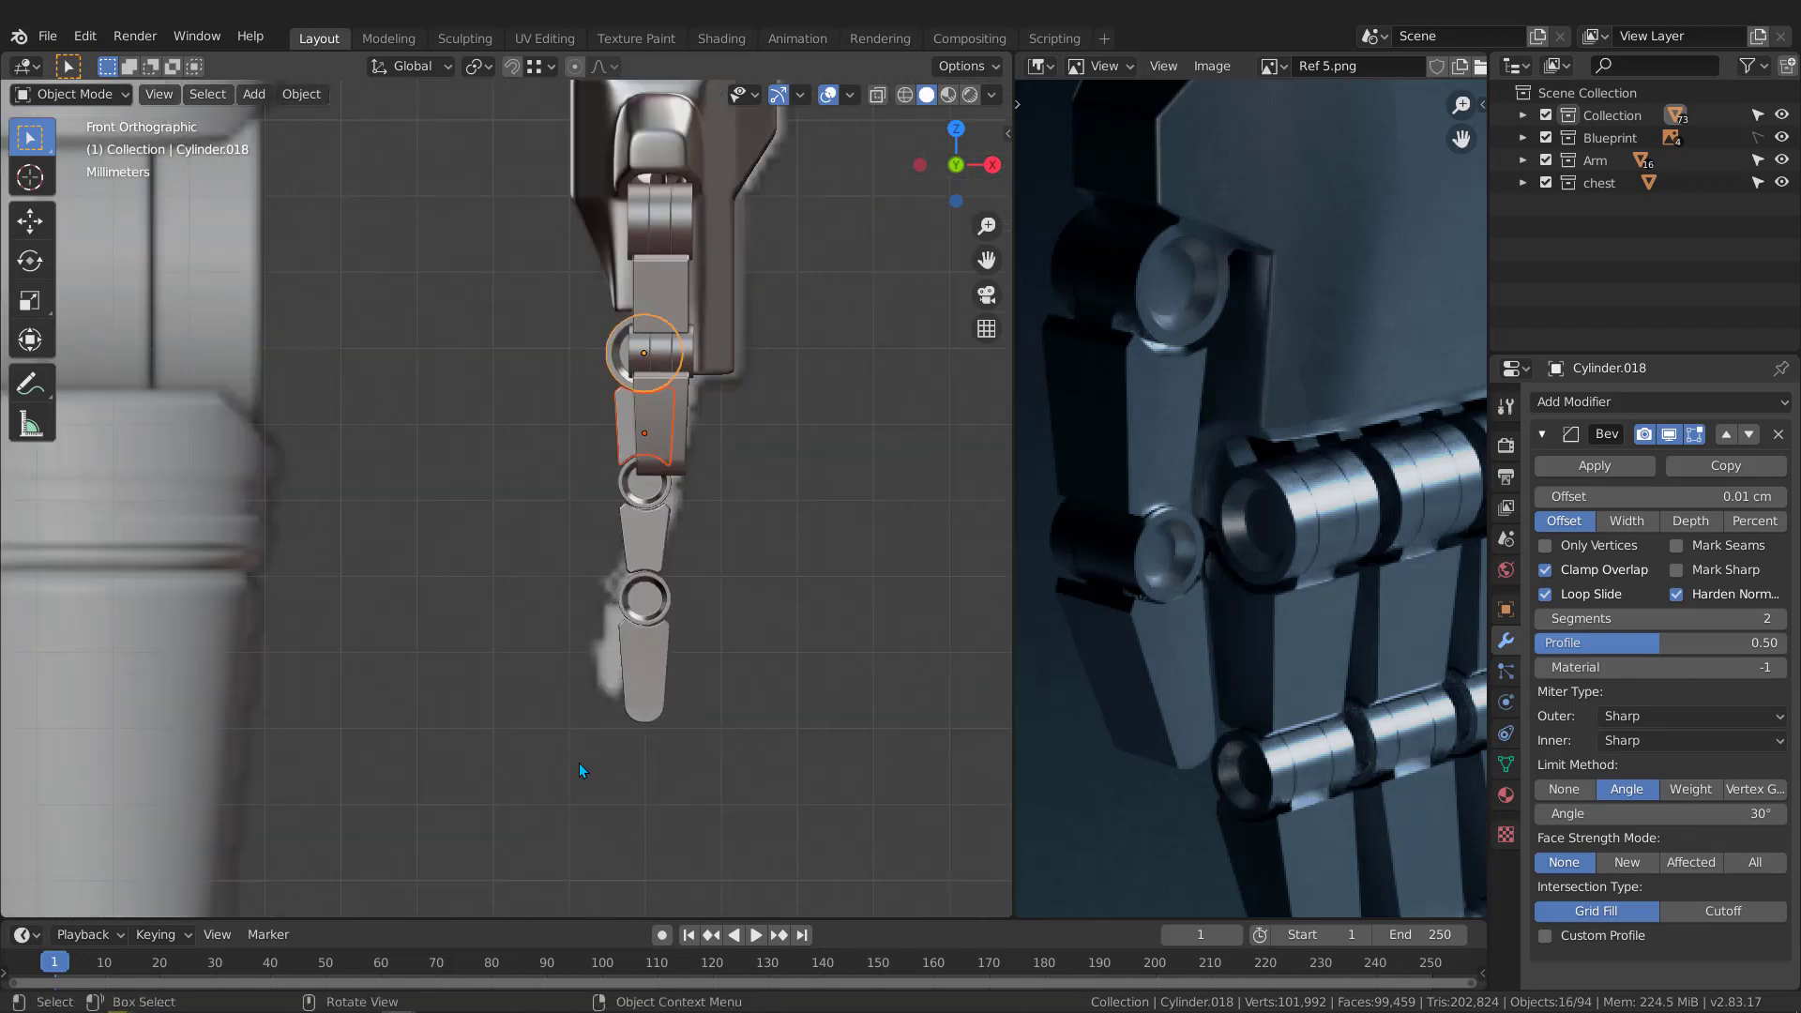
pyautogui.keyDown('shift'); pyautogui.moveTo(591, 766); pyautogui.dragTo(685, 490); pyautogui.keyUp('shift')
pyautogui.scroll(3, 685, 490)
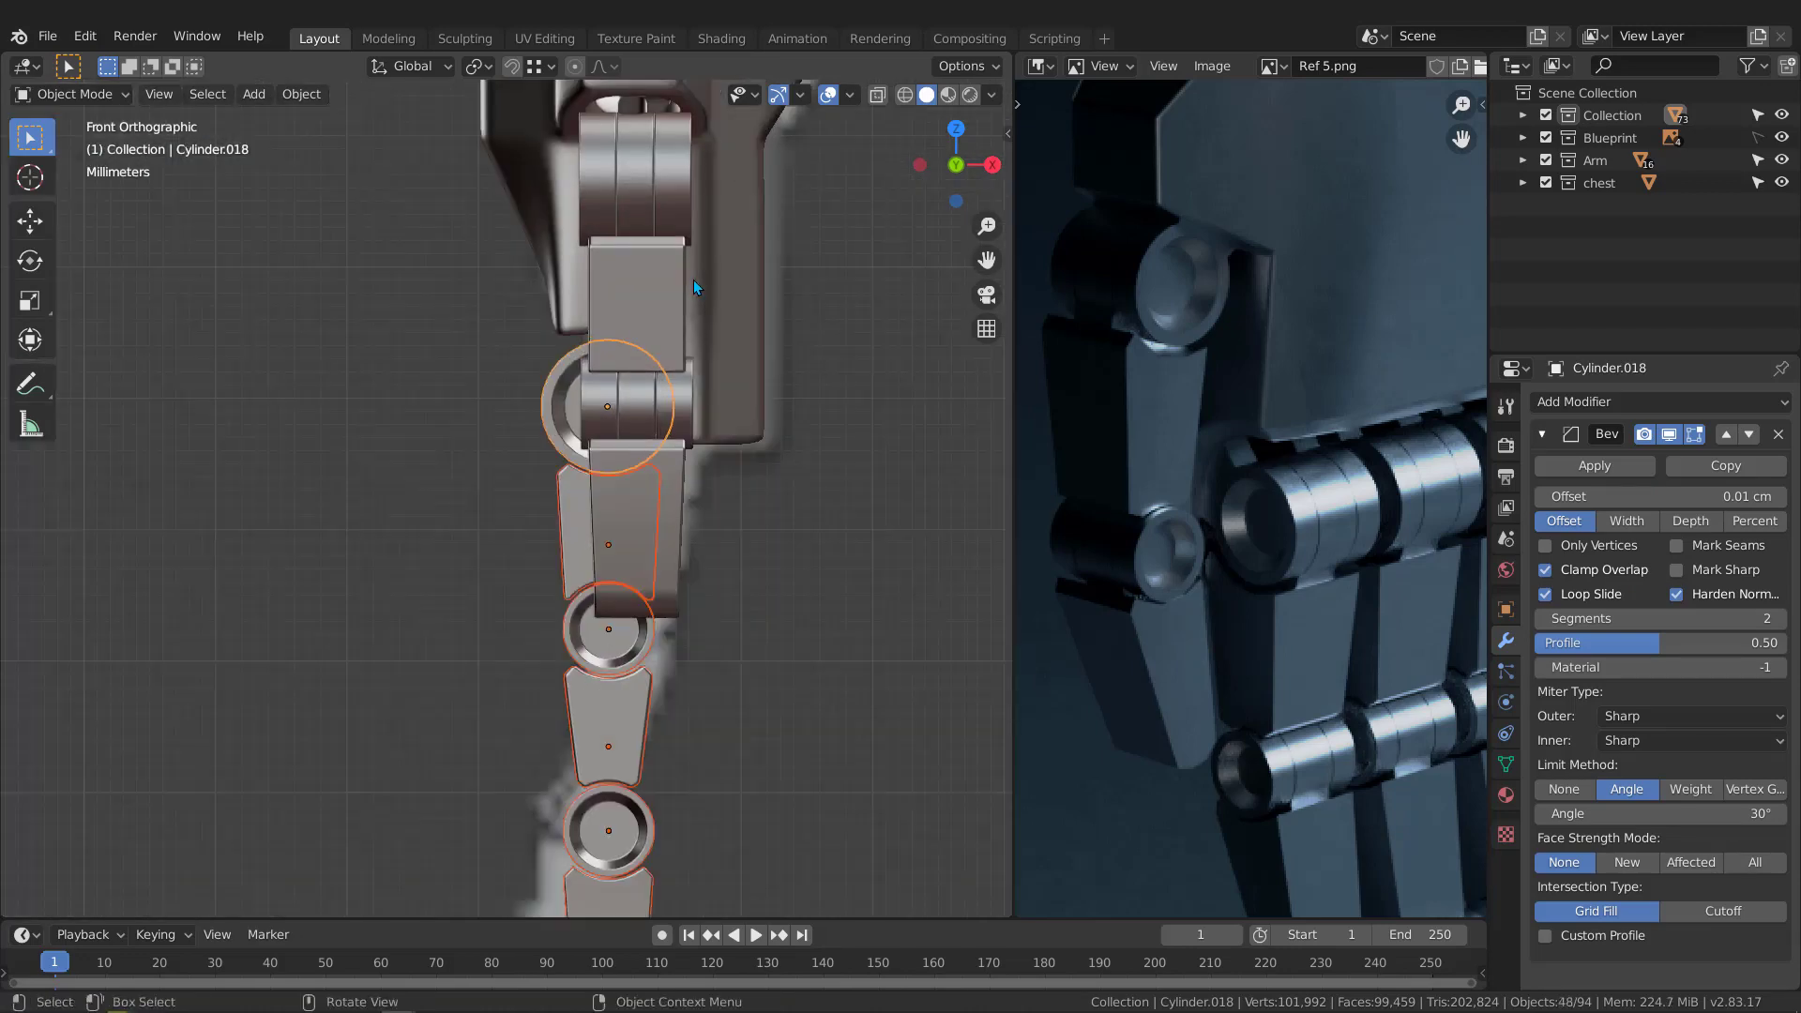
pyautogui.scroll(-2, 623, 346)
pyautogui.moveTo(623, 345); pyautogui.dragTo(431, 387, button='middle')
pyautogui.press('ctrl+KP_1')
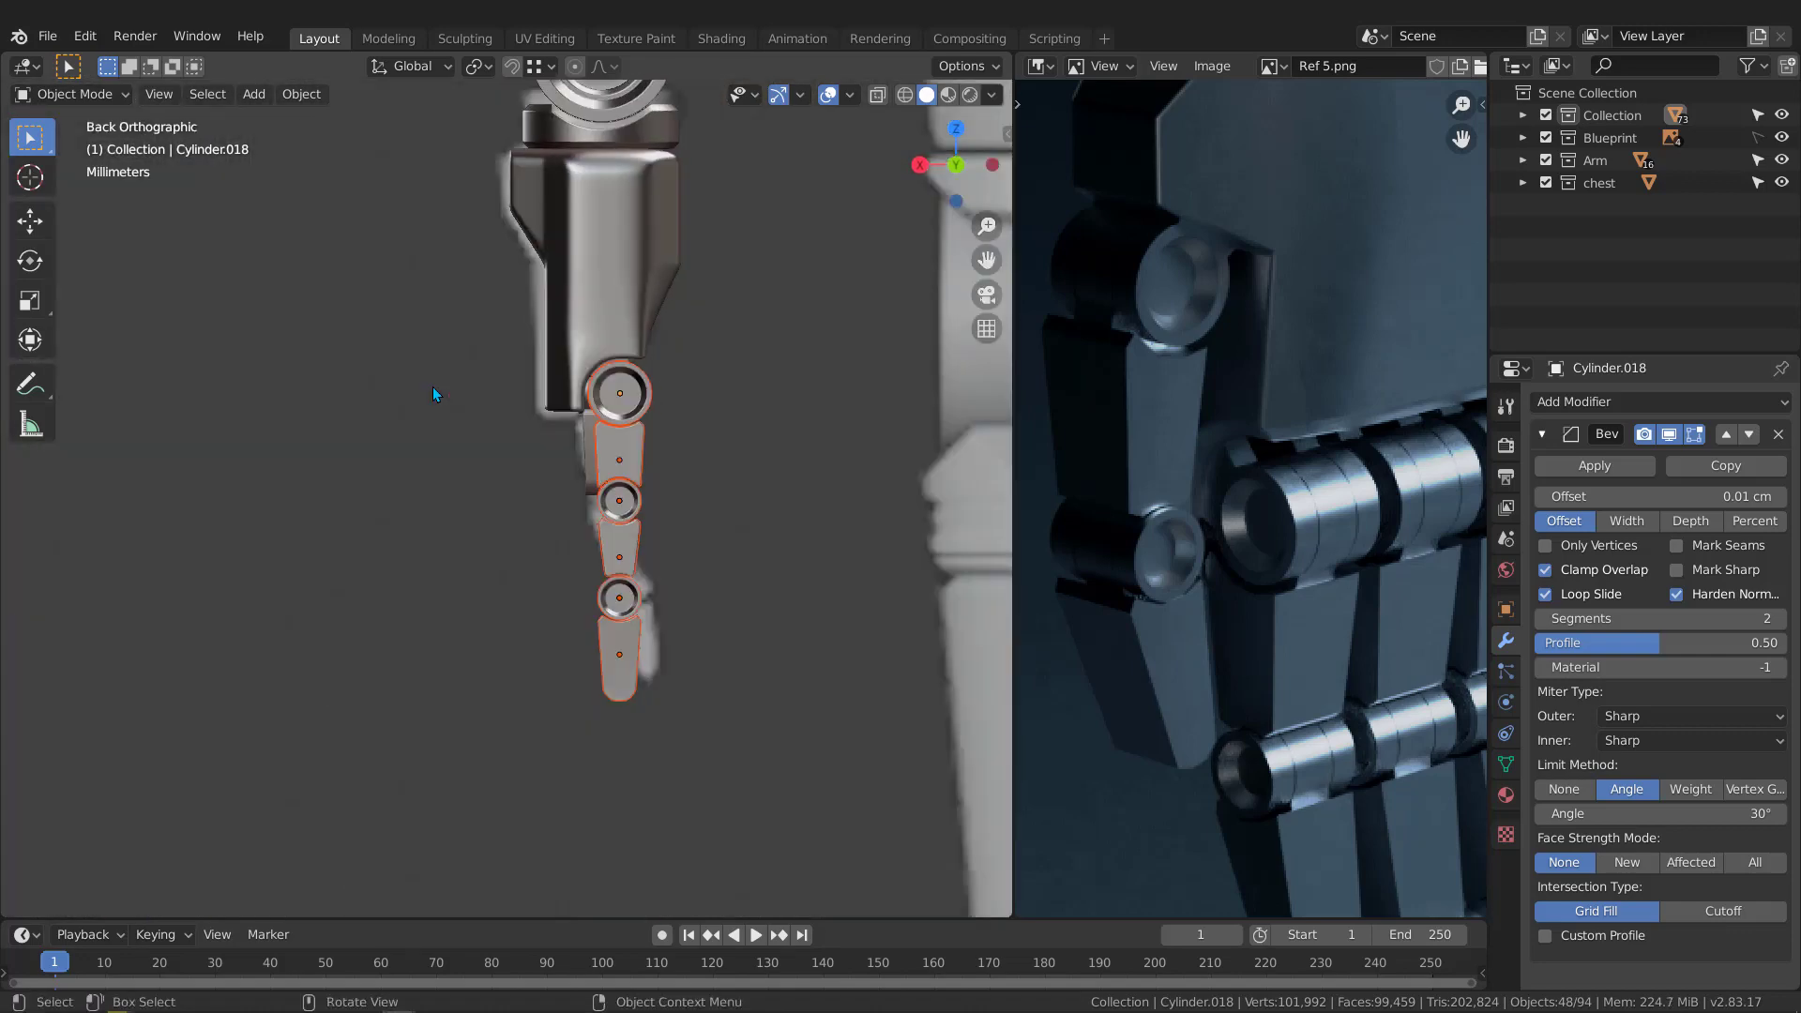
pyautogui.scroll(6, 644, 324)
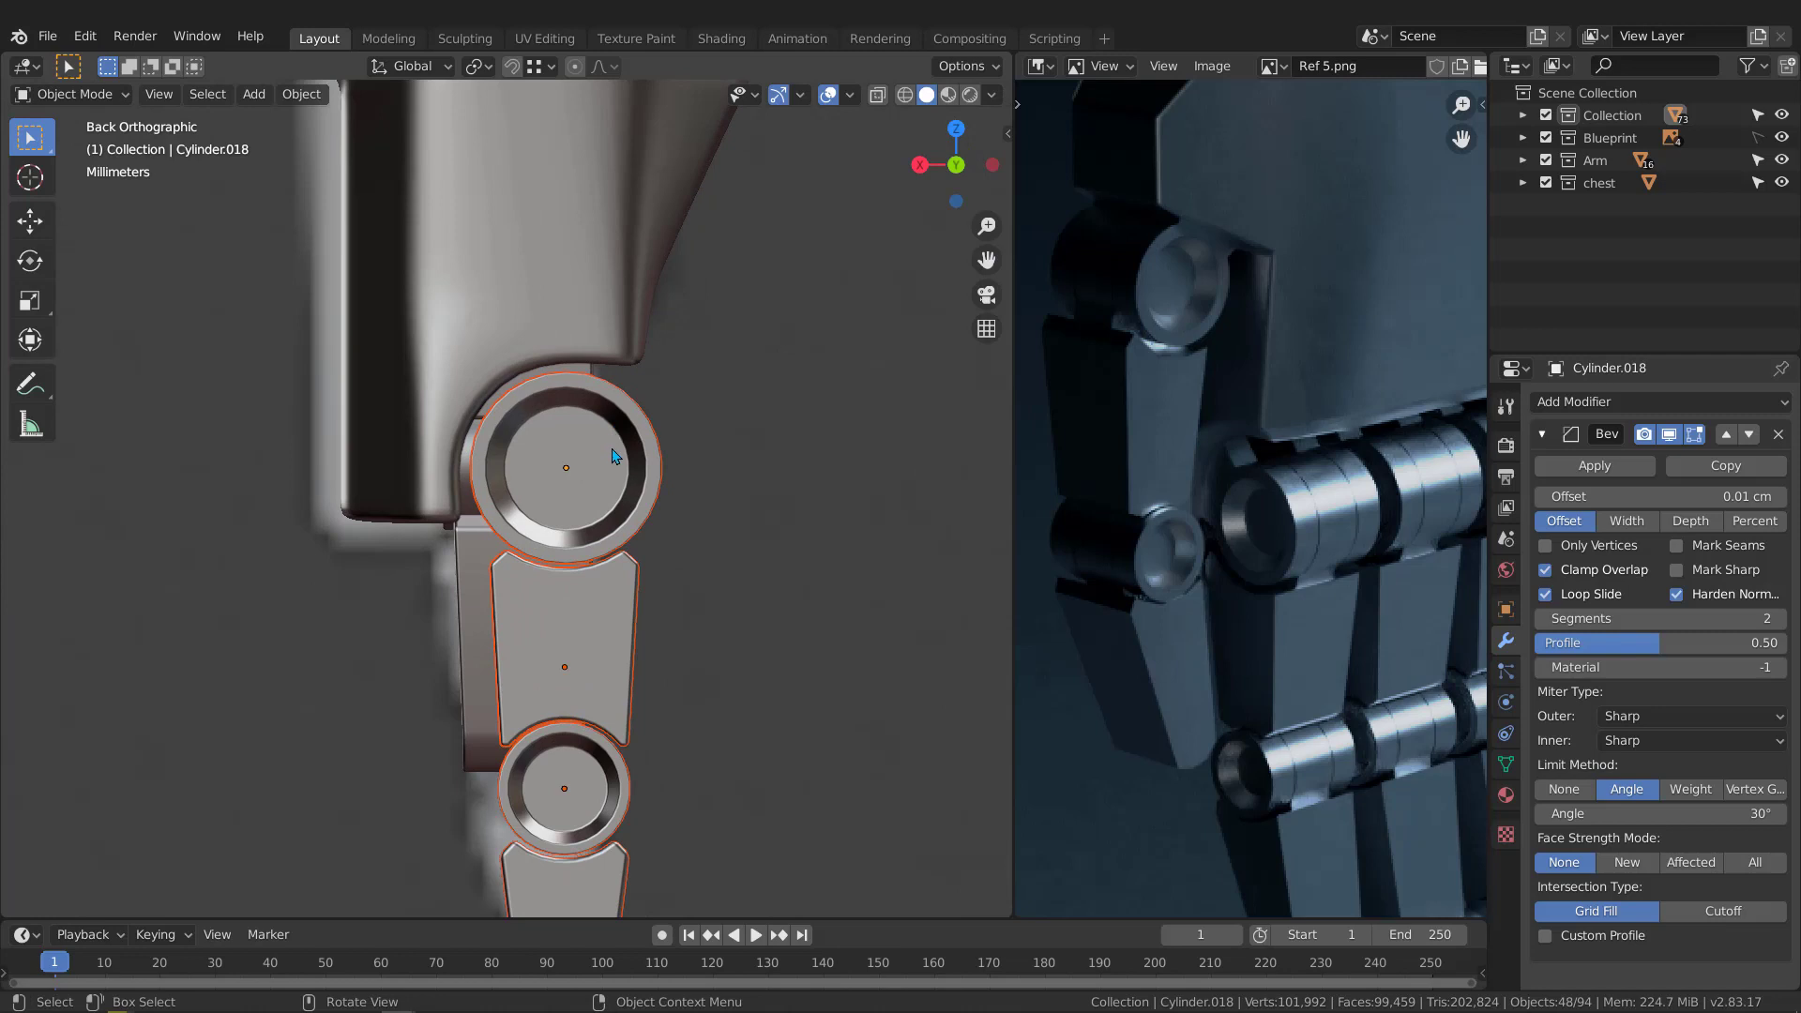
pyautogui.press('g')
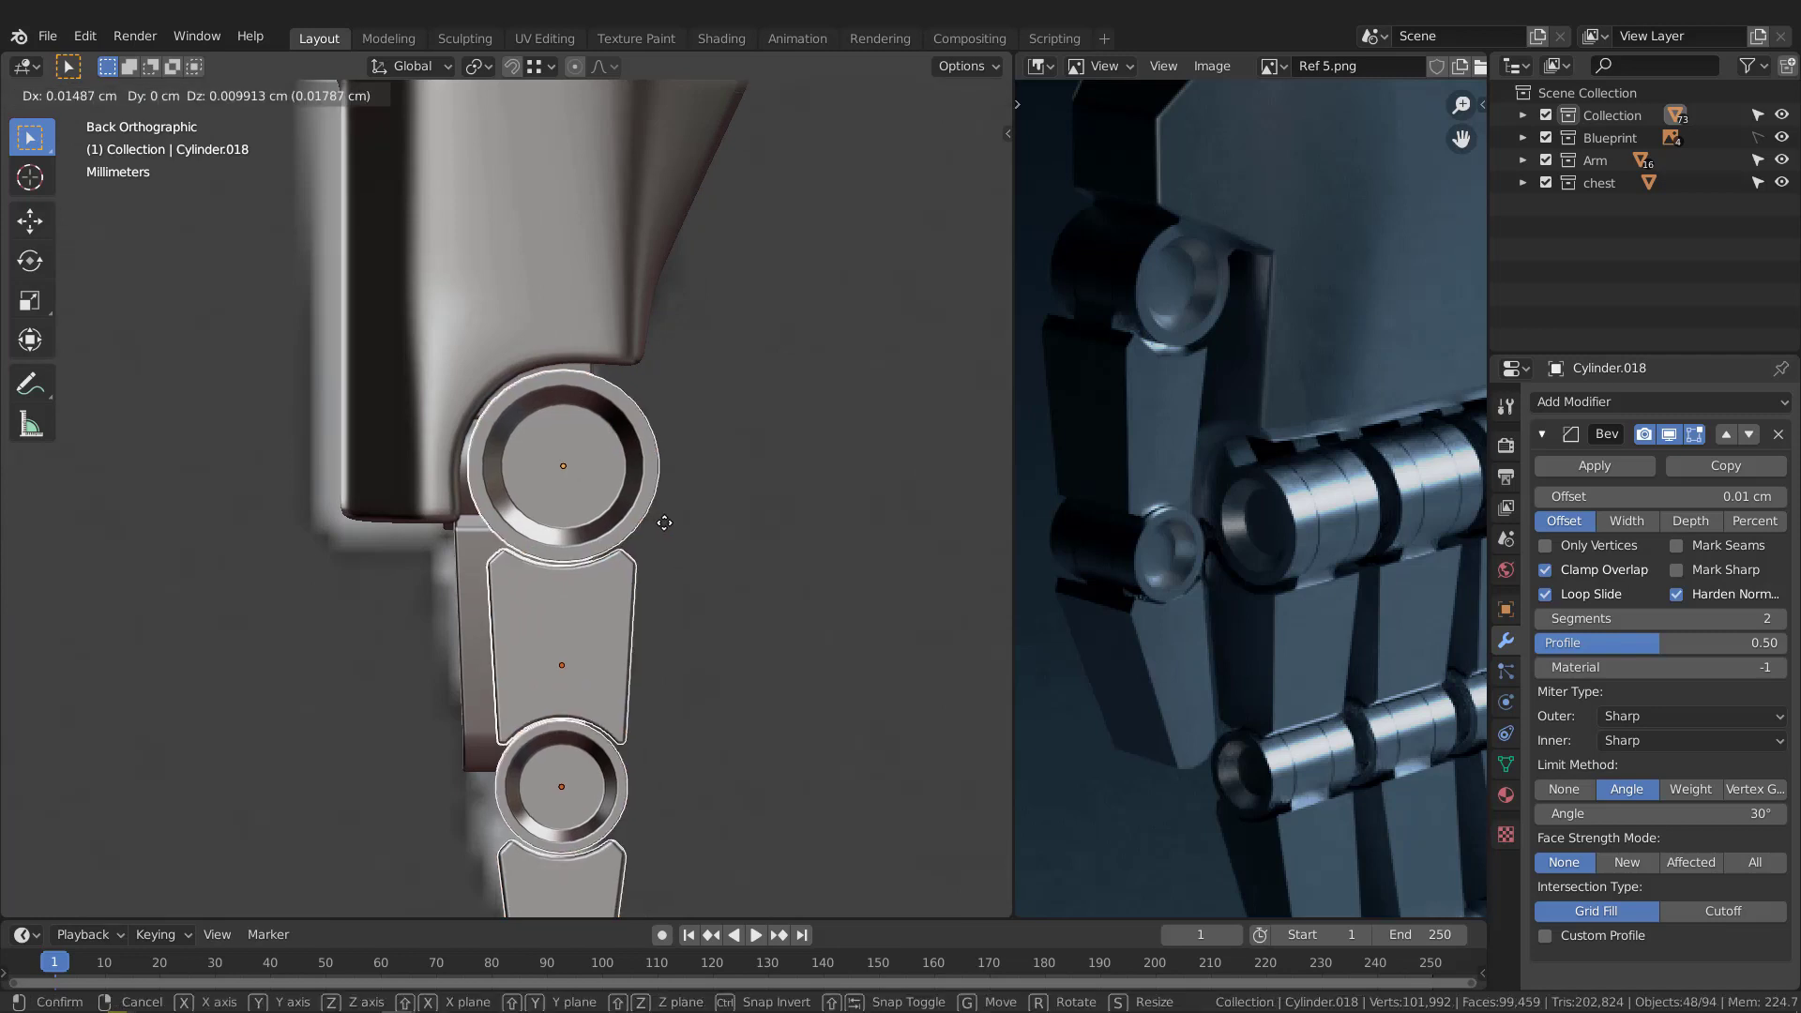
pyautogui.click(662, 522)
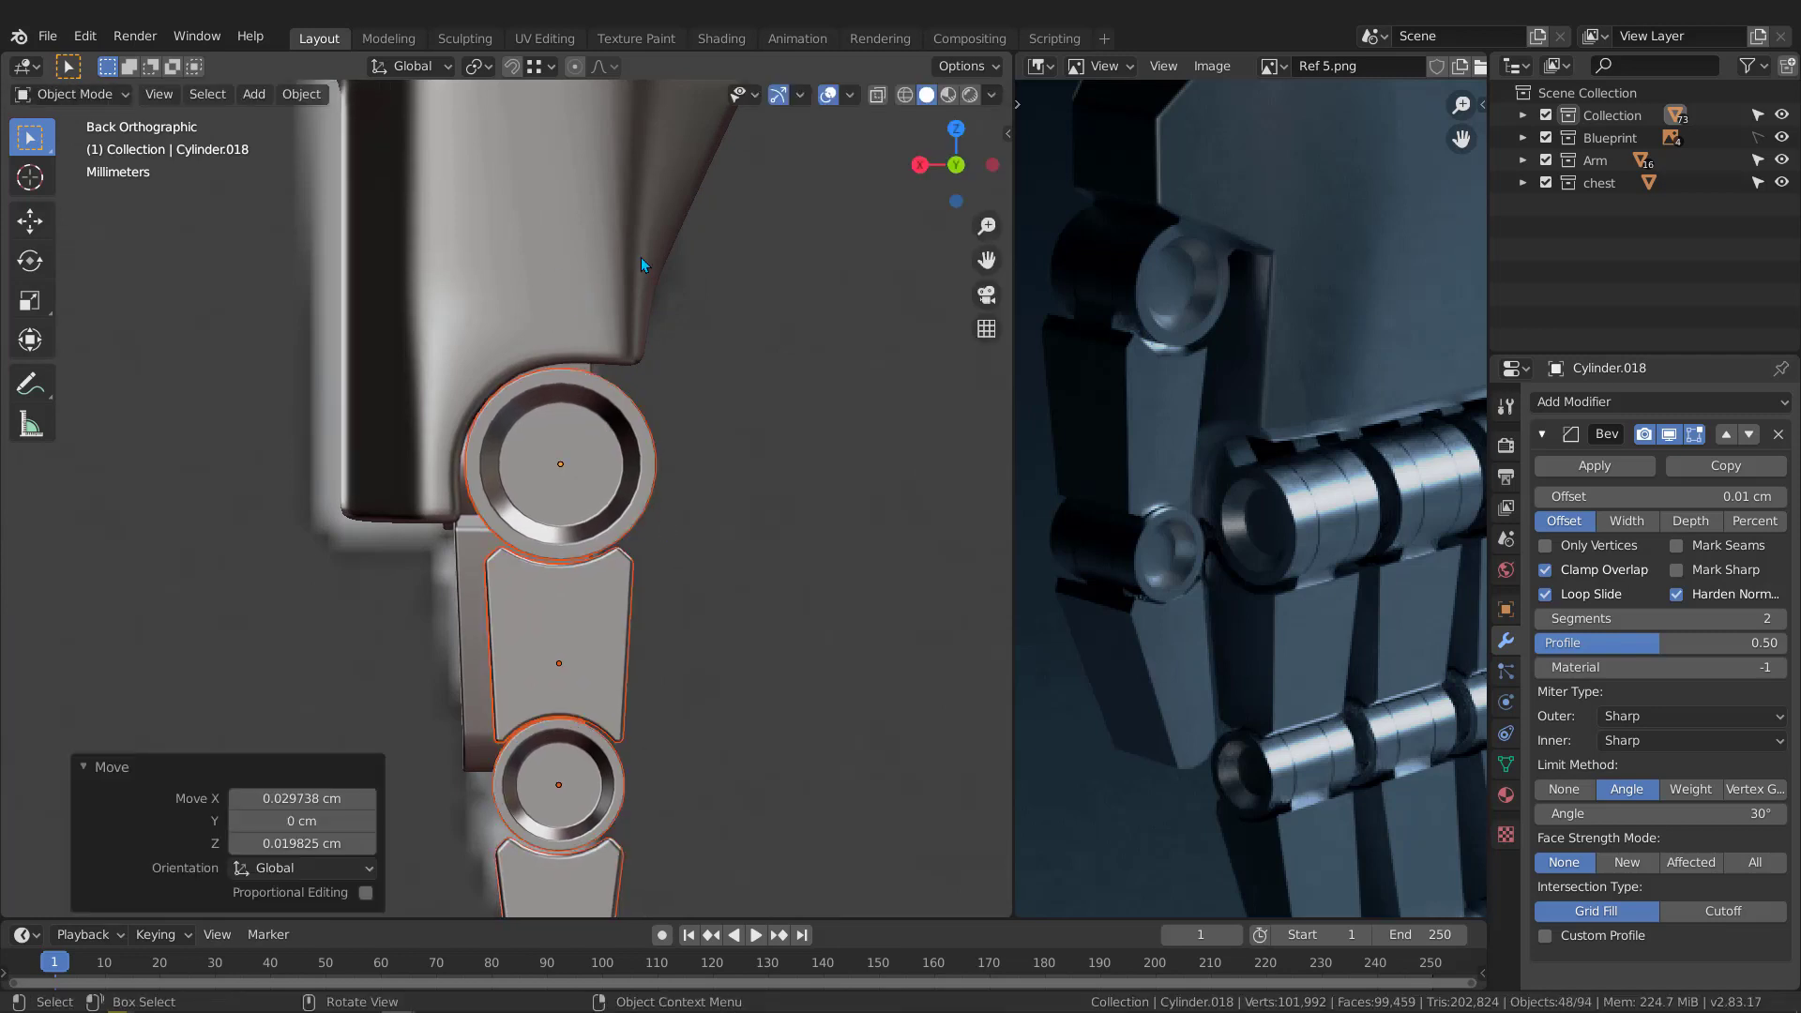
# Step: Rotate the palm's vertices at the outer corner of the knuckle recess by 8.73° and move them about 0.09 cm towards the knuckle
pyautogui.scroll(-3, 560, 263)
pyautogui.click(554, 269)
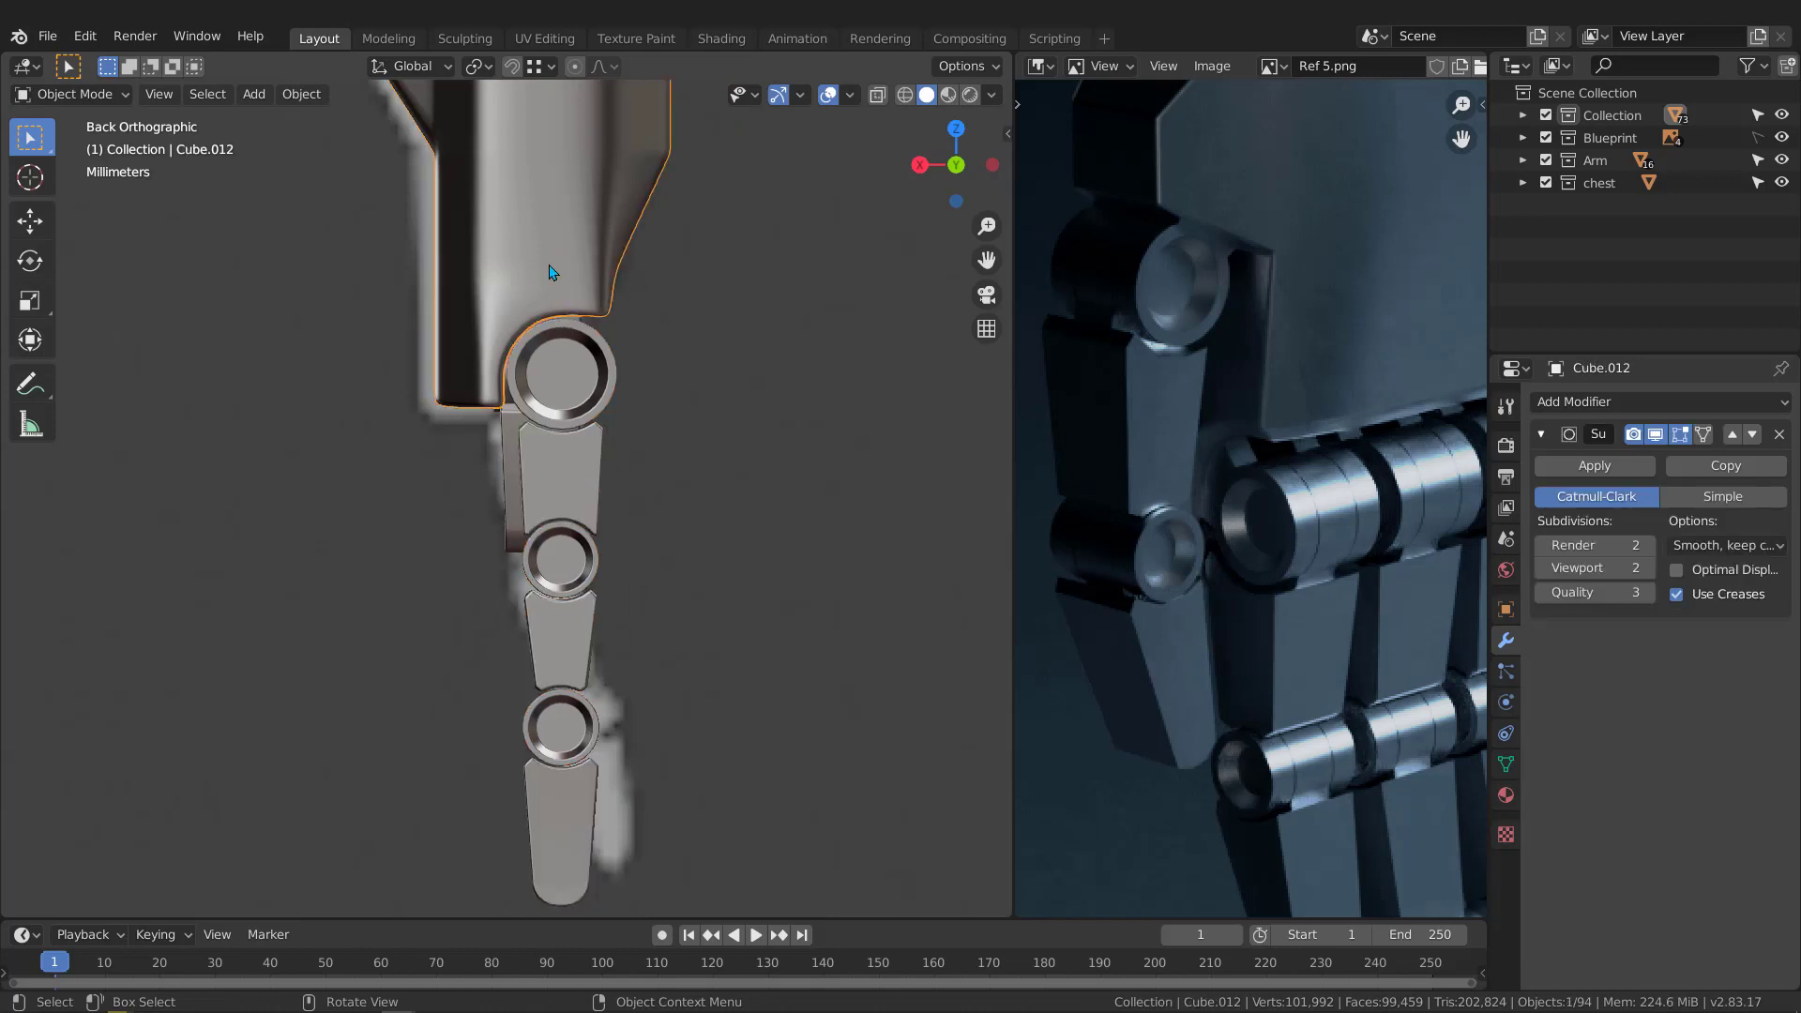
pyautogui.scroll(6, 550, 271)
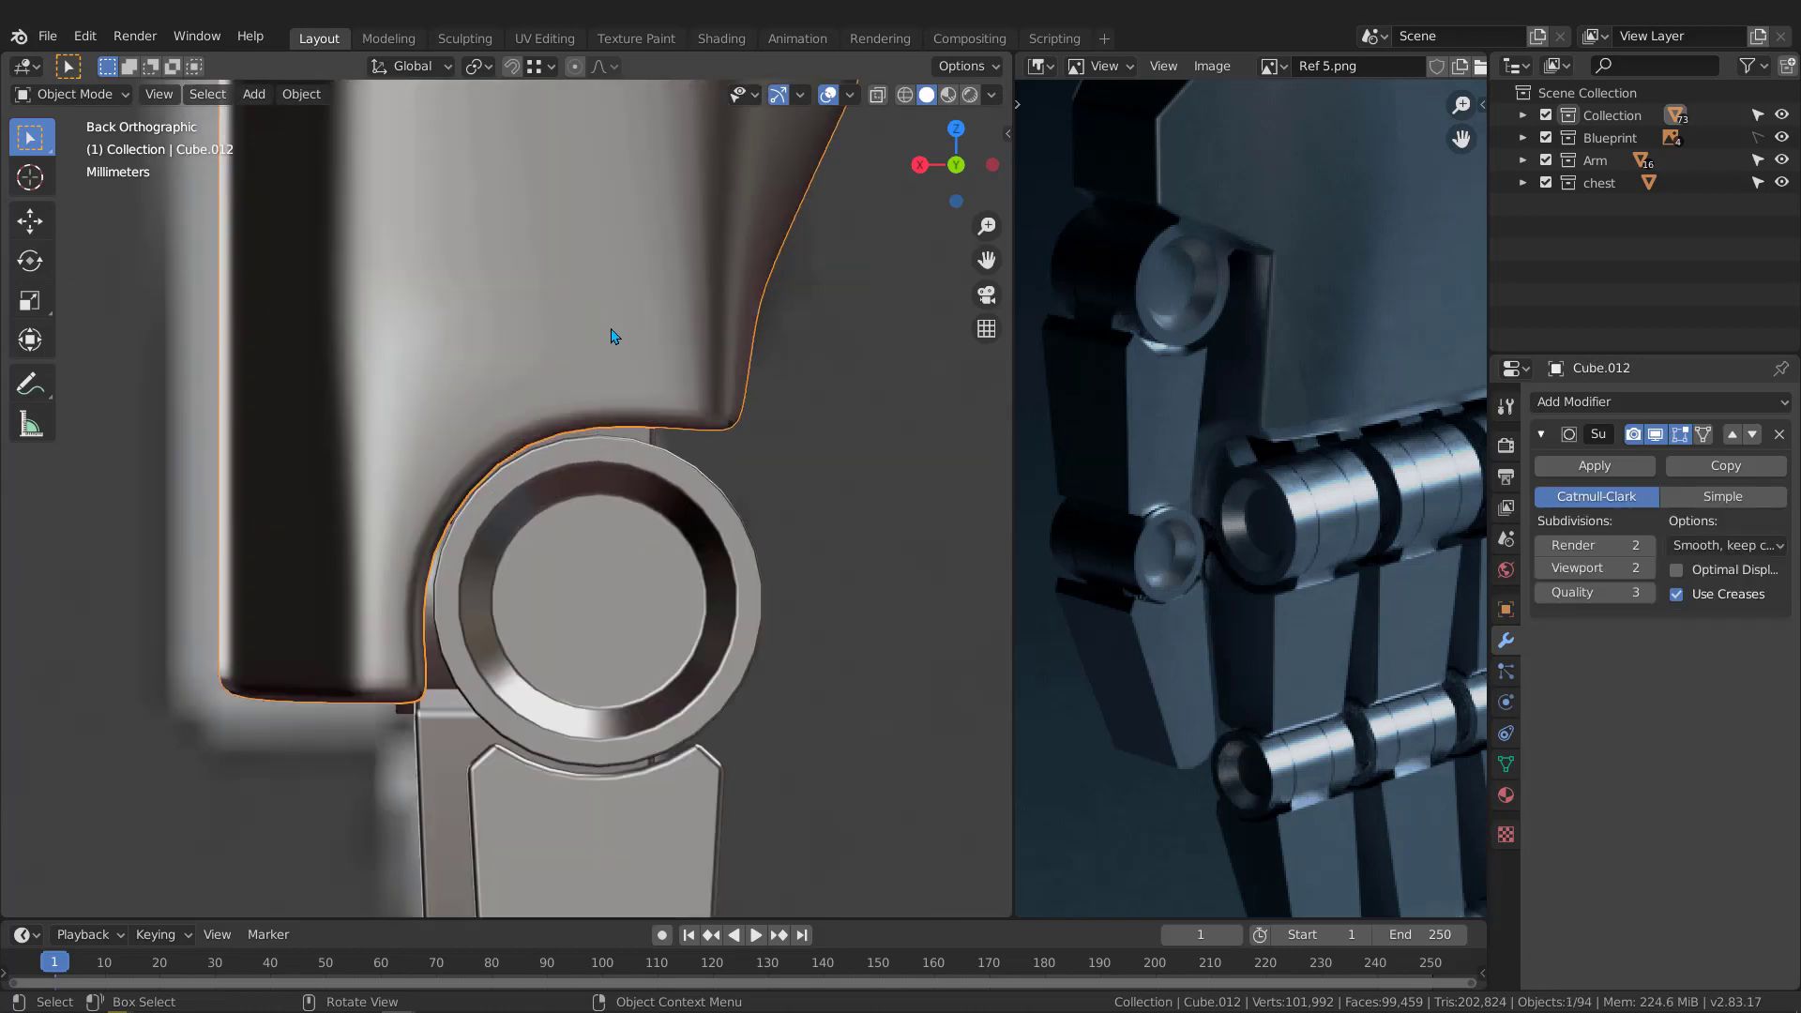
pyautogui.press('Tab')
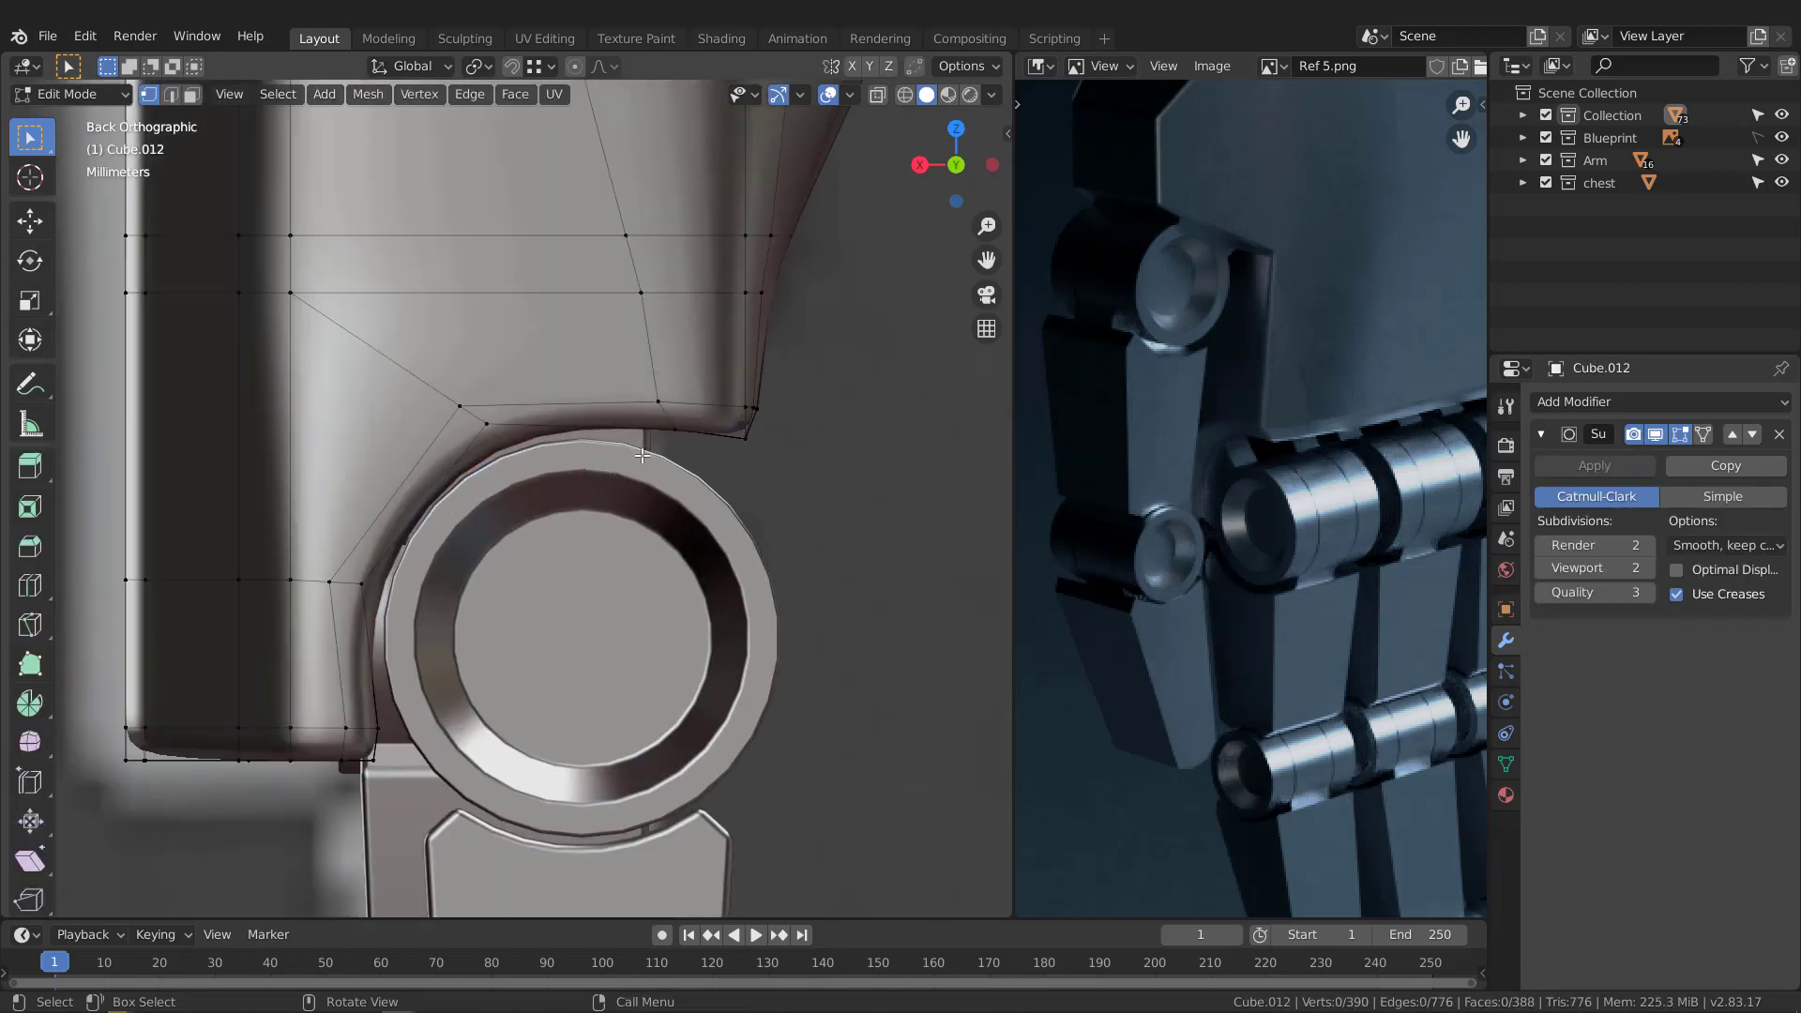
pyautogui.press('z')
pyautogui.click(530, 458)
pyautogui.moveTo(656, 449); pyautogui.dragTo(814, 377)
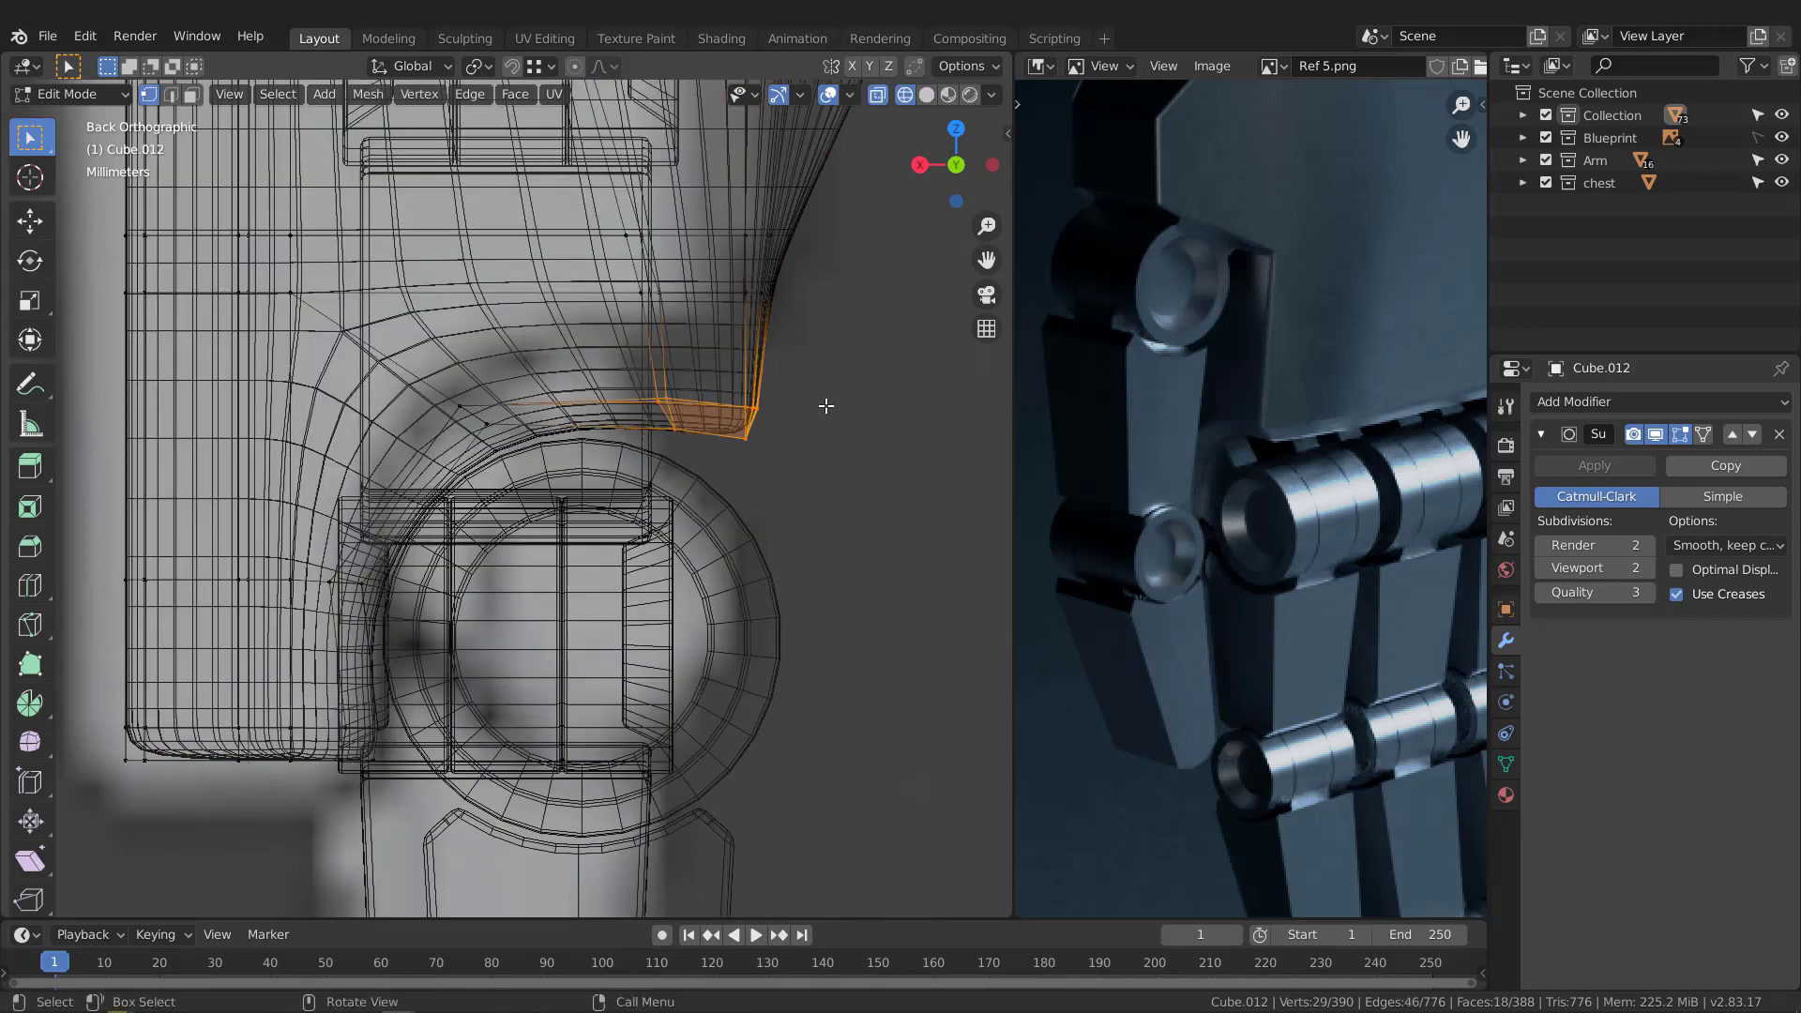
pyautogui.press('r')
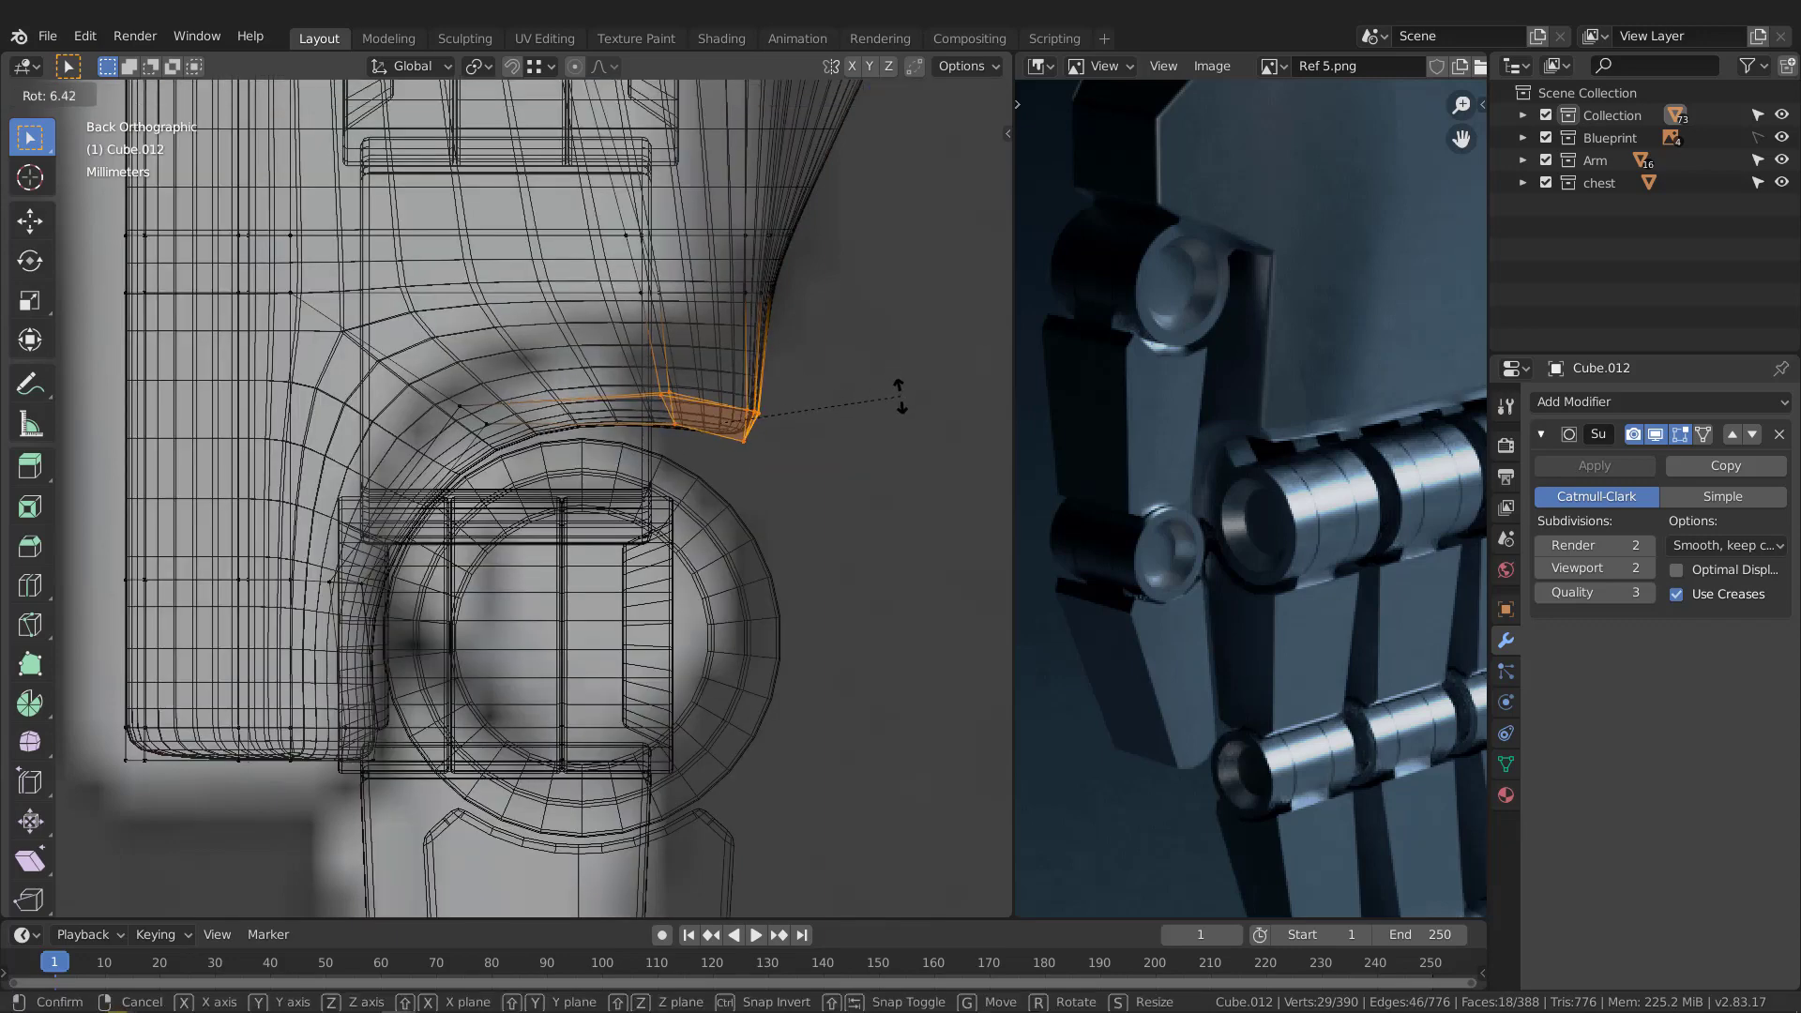
pyautogui.click(900, 399)
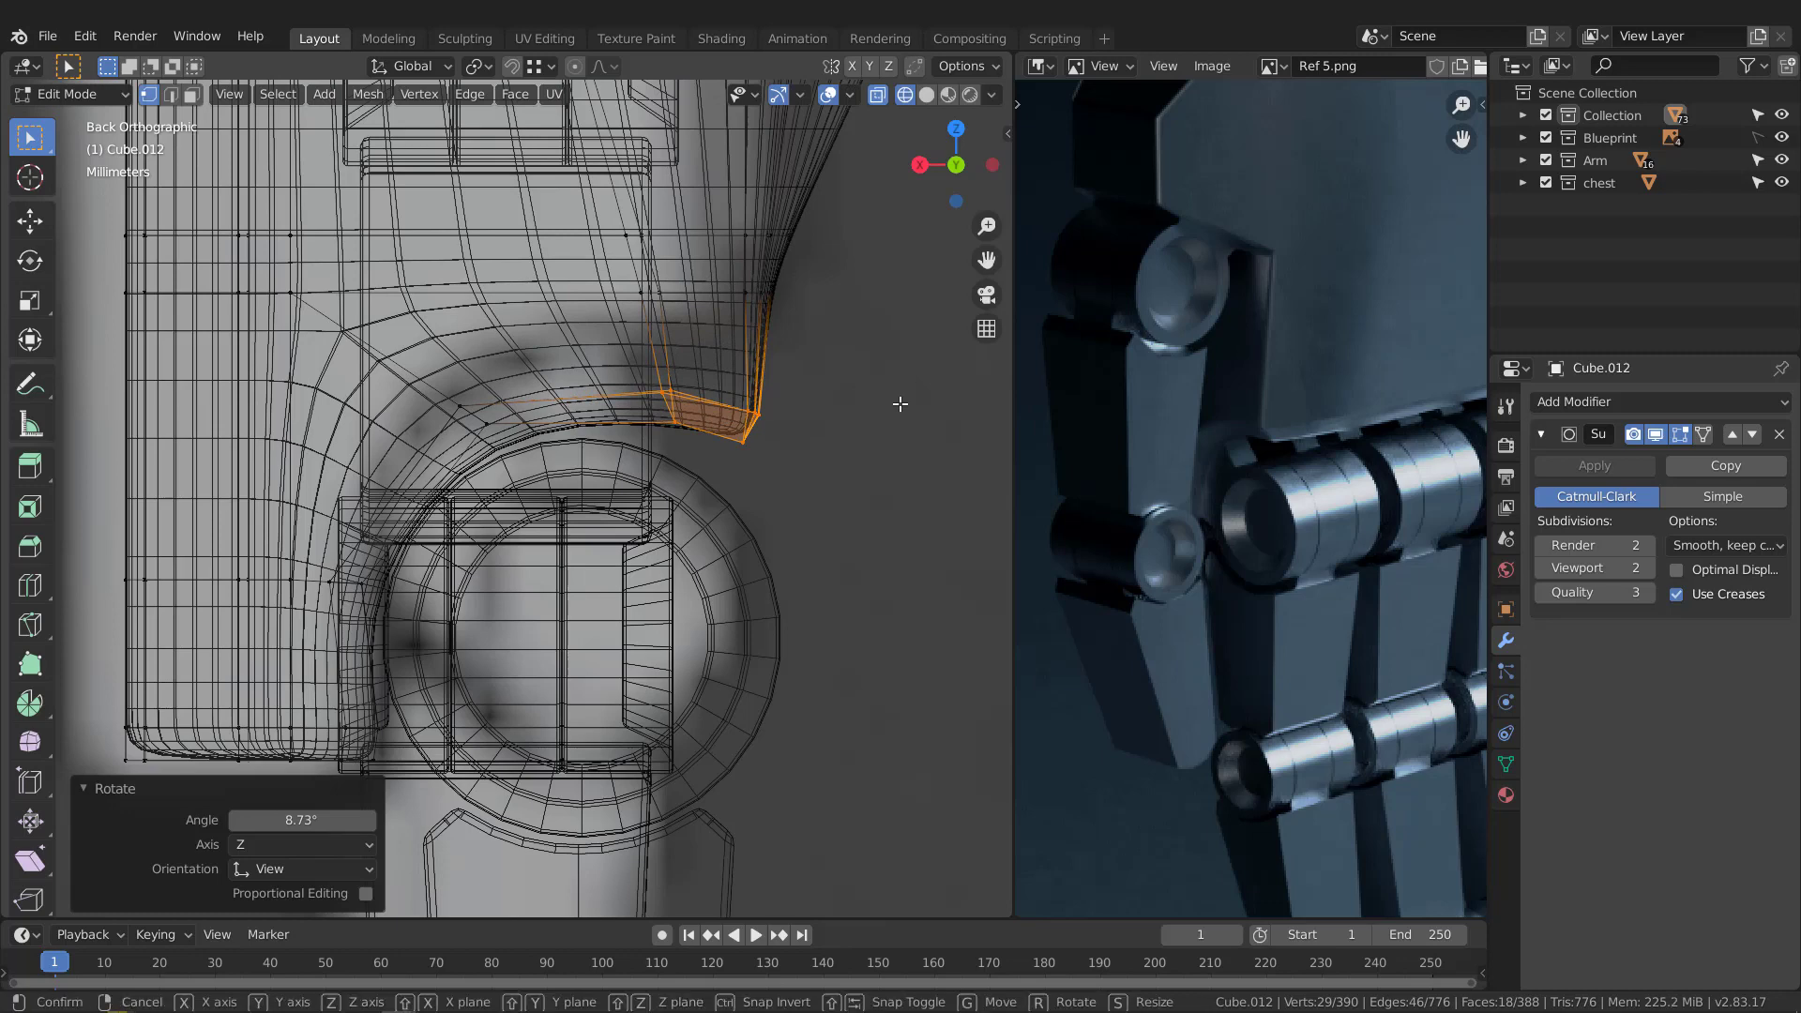
pyautogui.press('g')
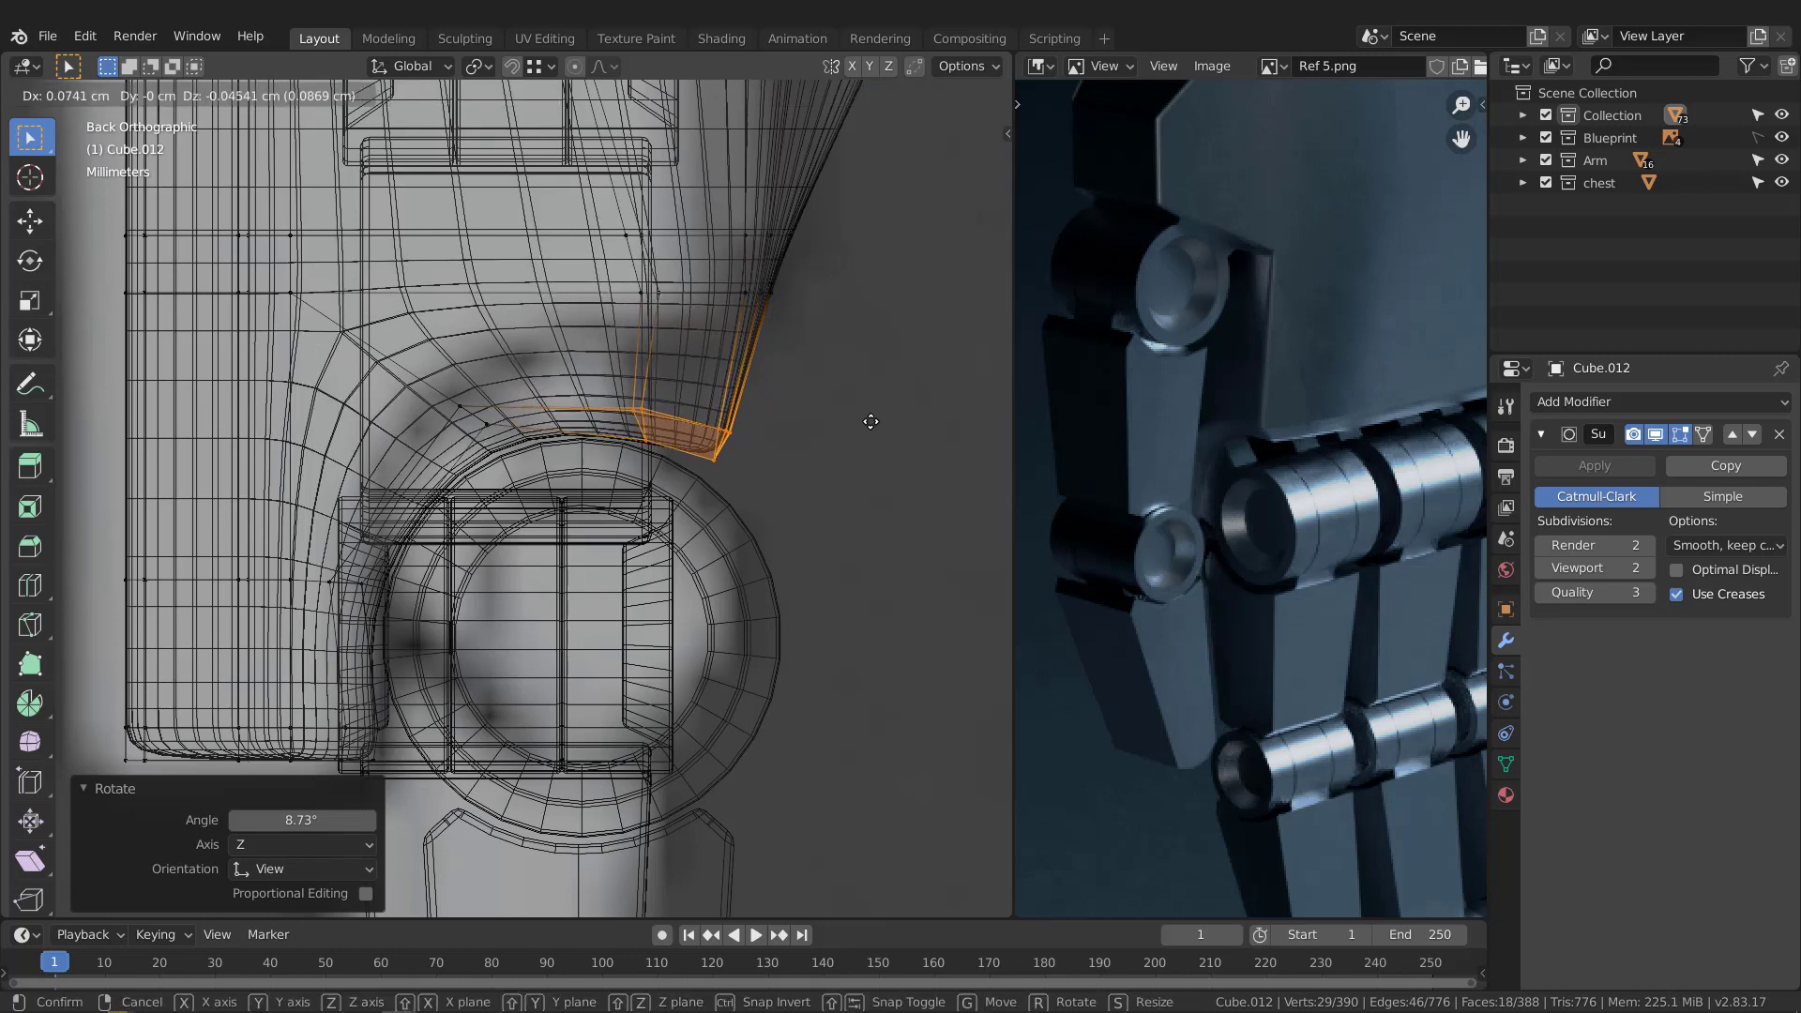
pyautogui.click(765, 412)
# Step: Move the palm's lower corner vertices beside the knuckle recess by -0.023902 cm in X and 0.00239 cm in Z, then return to solid Object Mode
pyautogui.keyDown('shift'); pyautogui.moveTo(765, 412); pyautogui.dragTo(959, 256, button='middle'); pyautogui.keyUp('shift')
pyautogui.moveTo(515, 647); pyautogui.dragTo(612, 522)
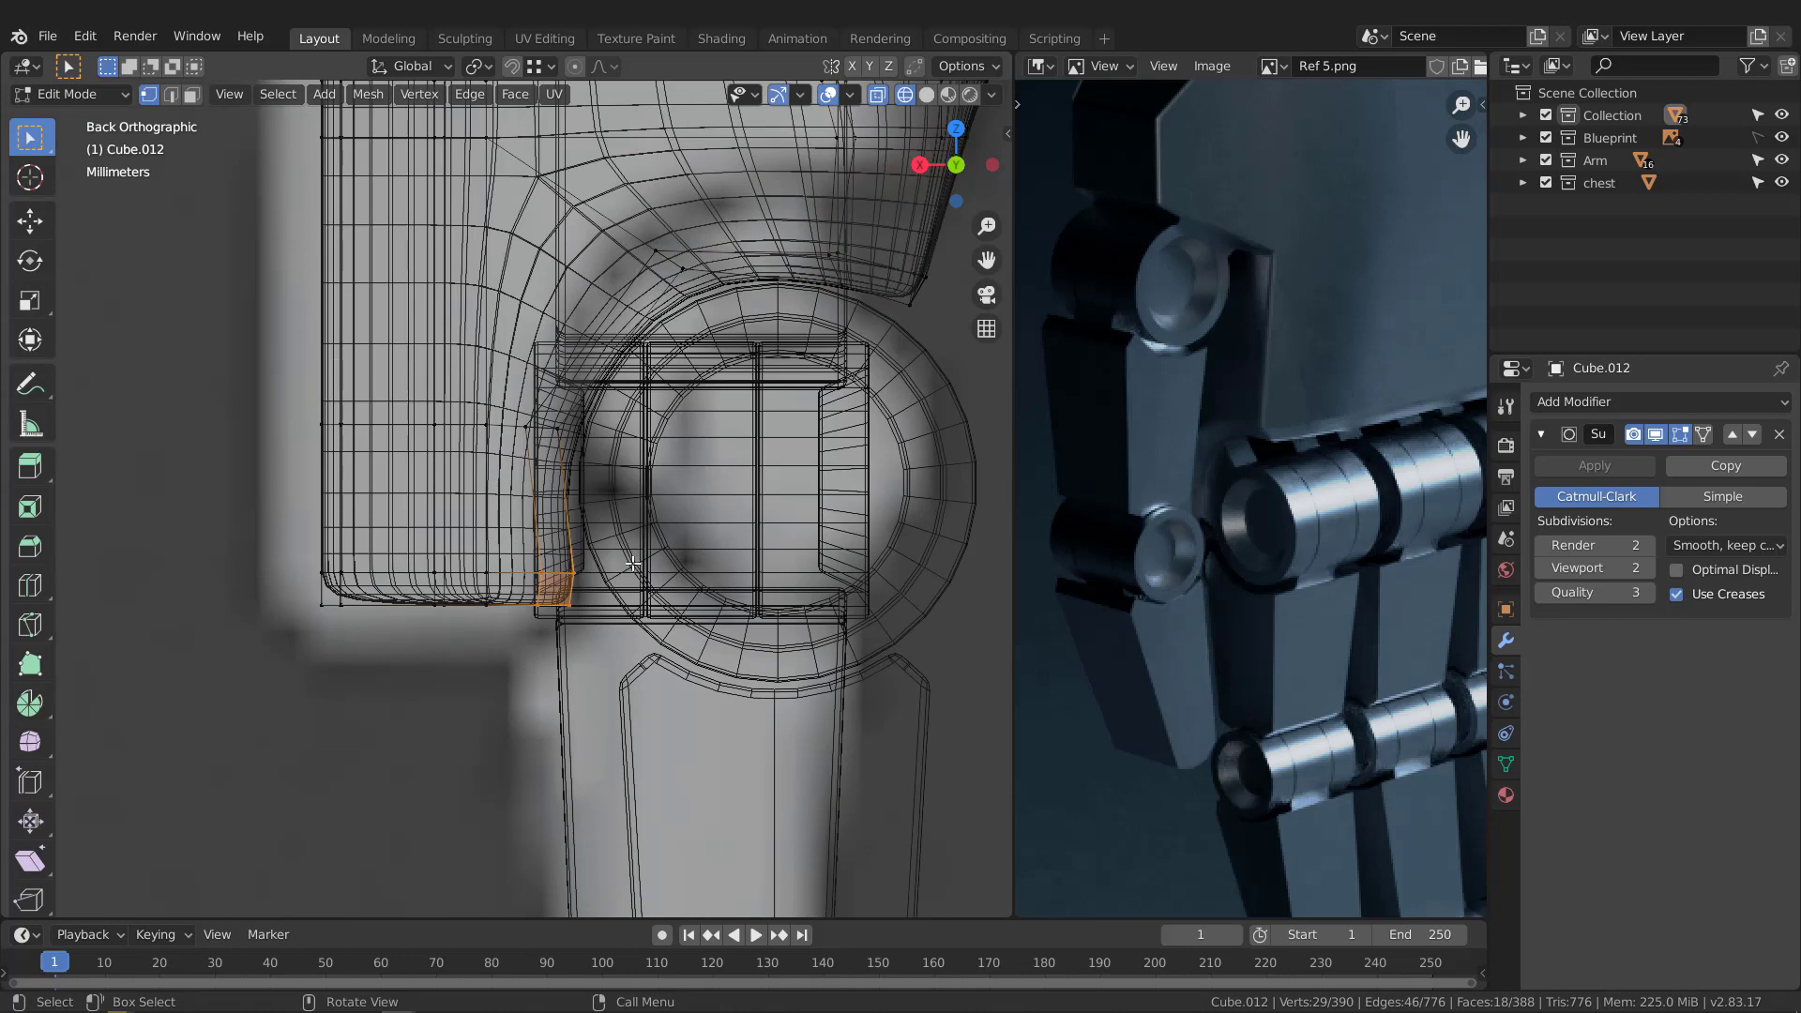
pyautogui.press('g')
pyautogui.click(629, 563)
pyautogui.scroll(-4, 606, 461)
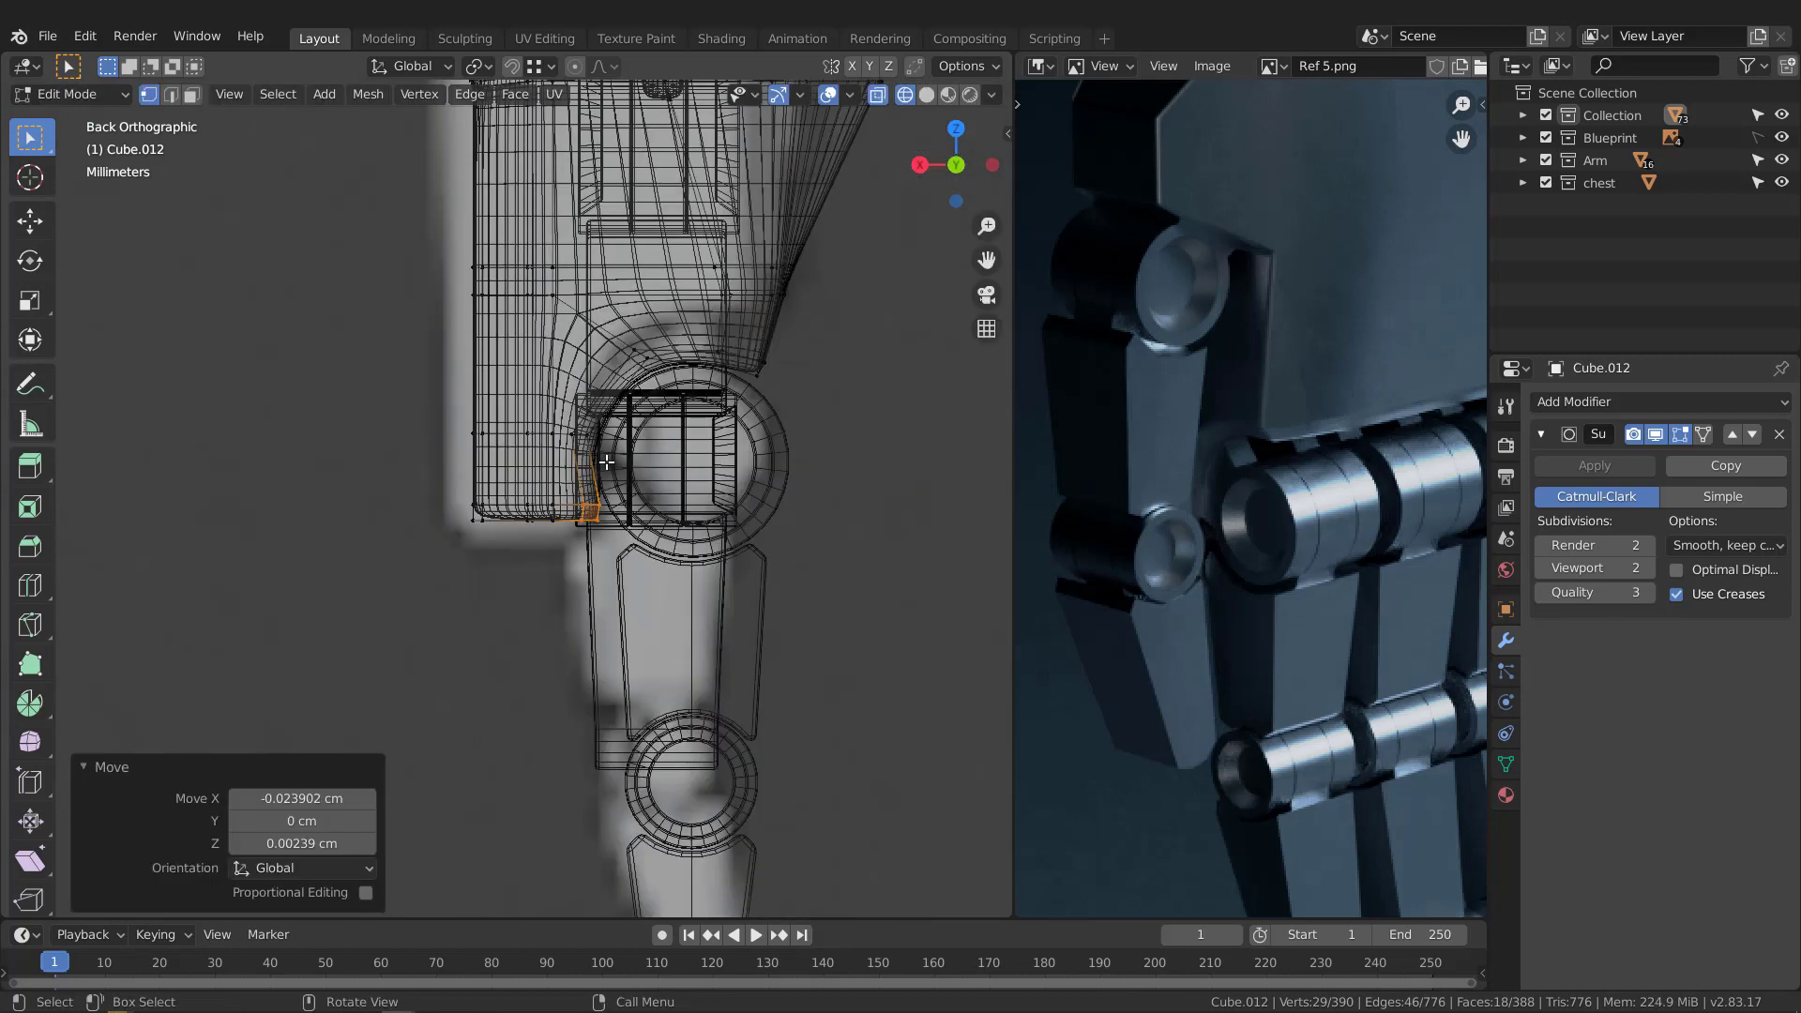
pyautogui.press('z')
pyautogui.click(751, 468)
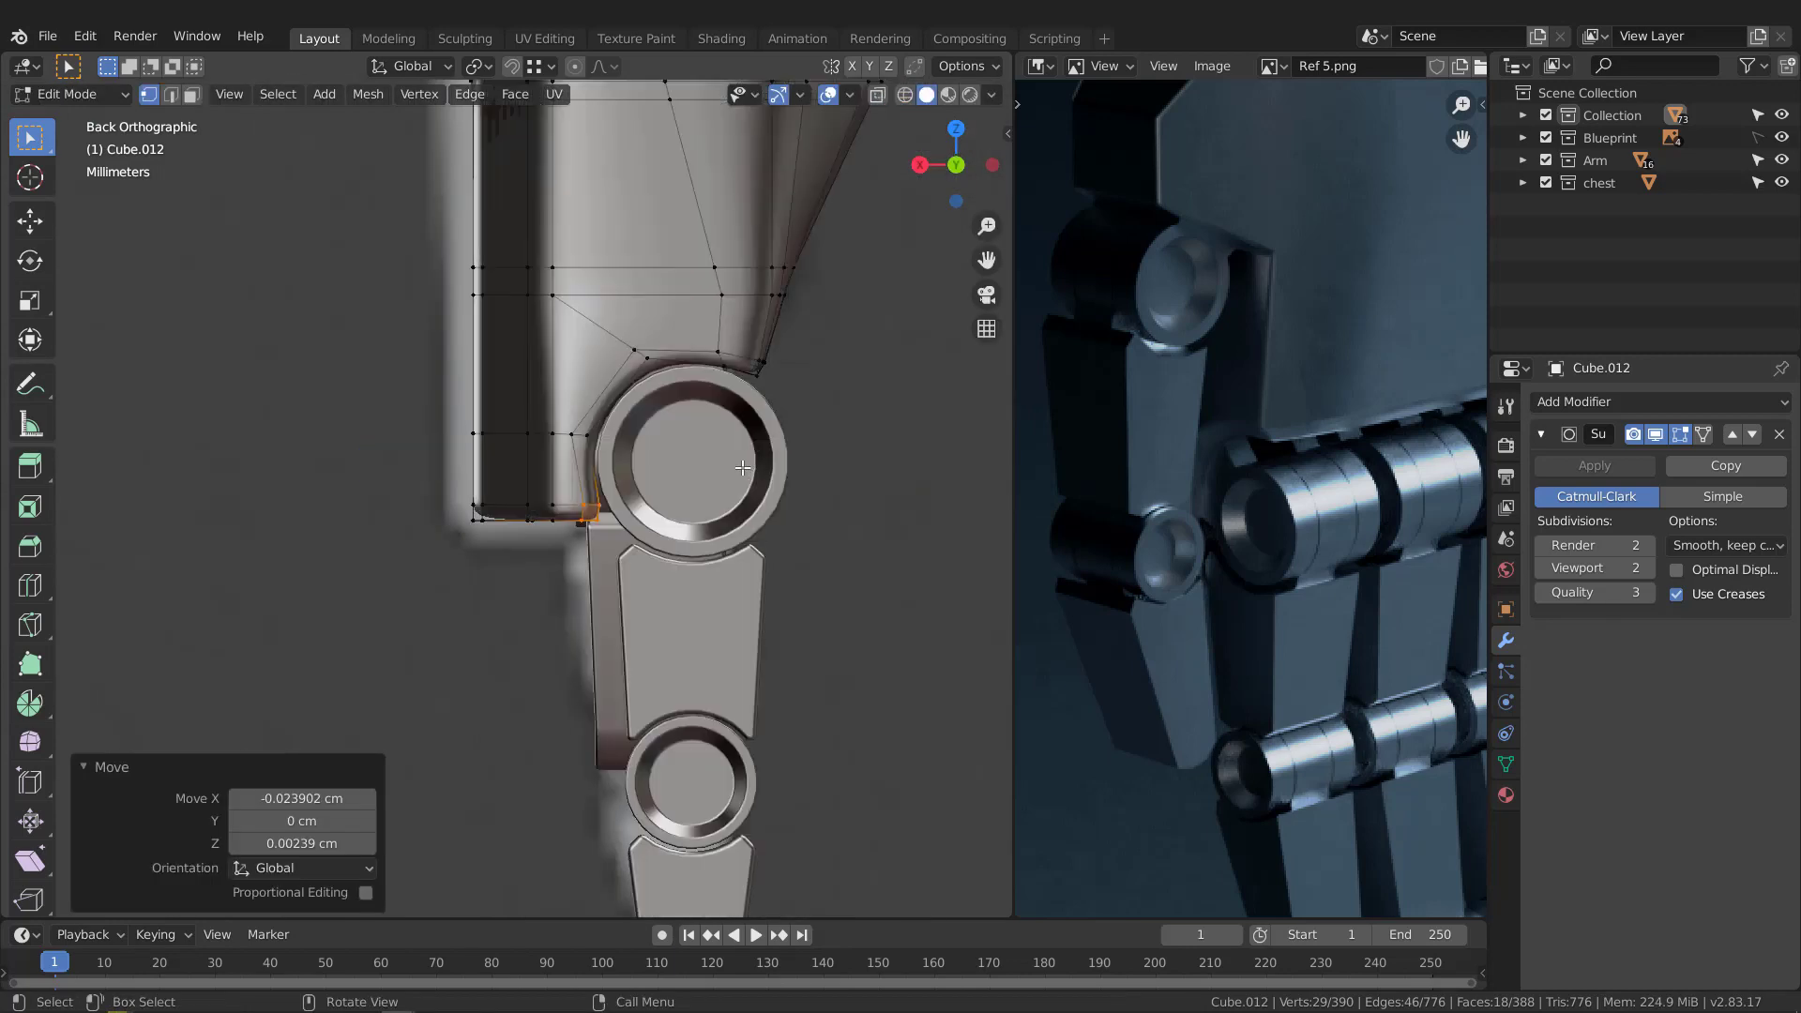
pyautogui.press('Tab')
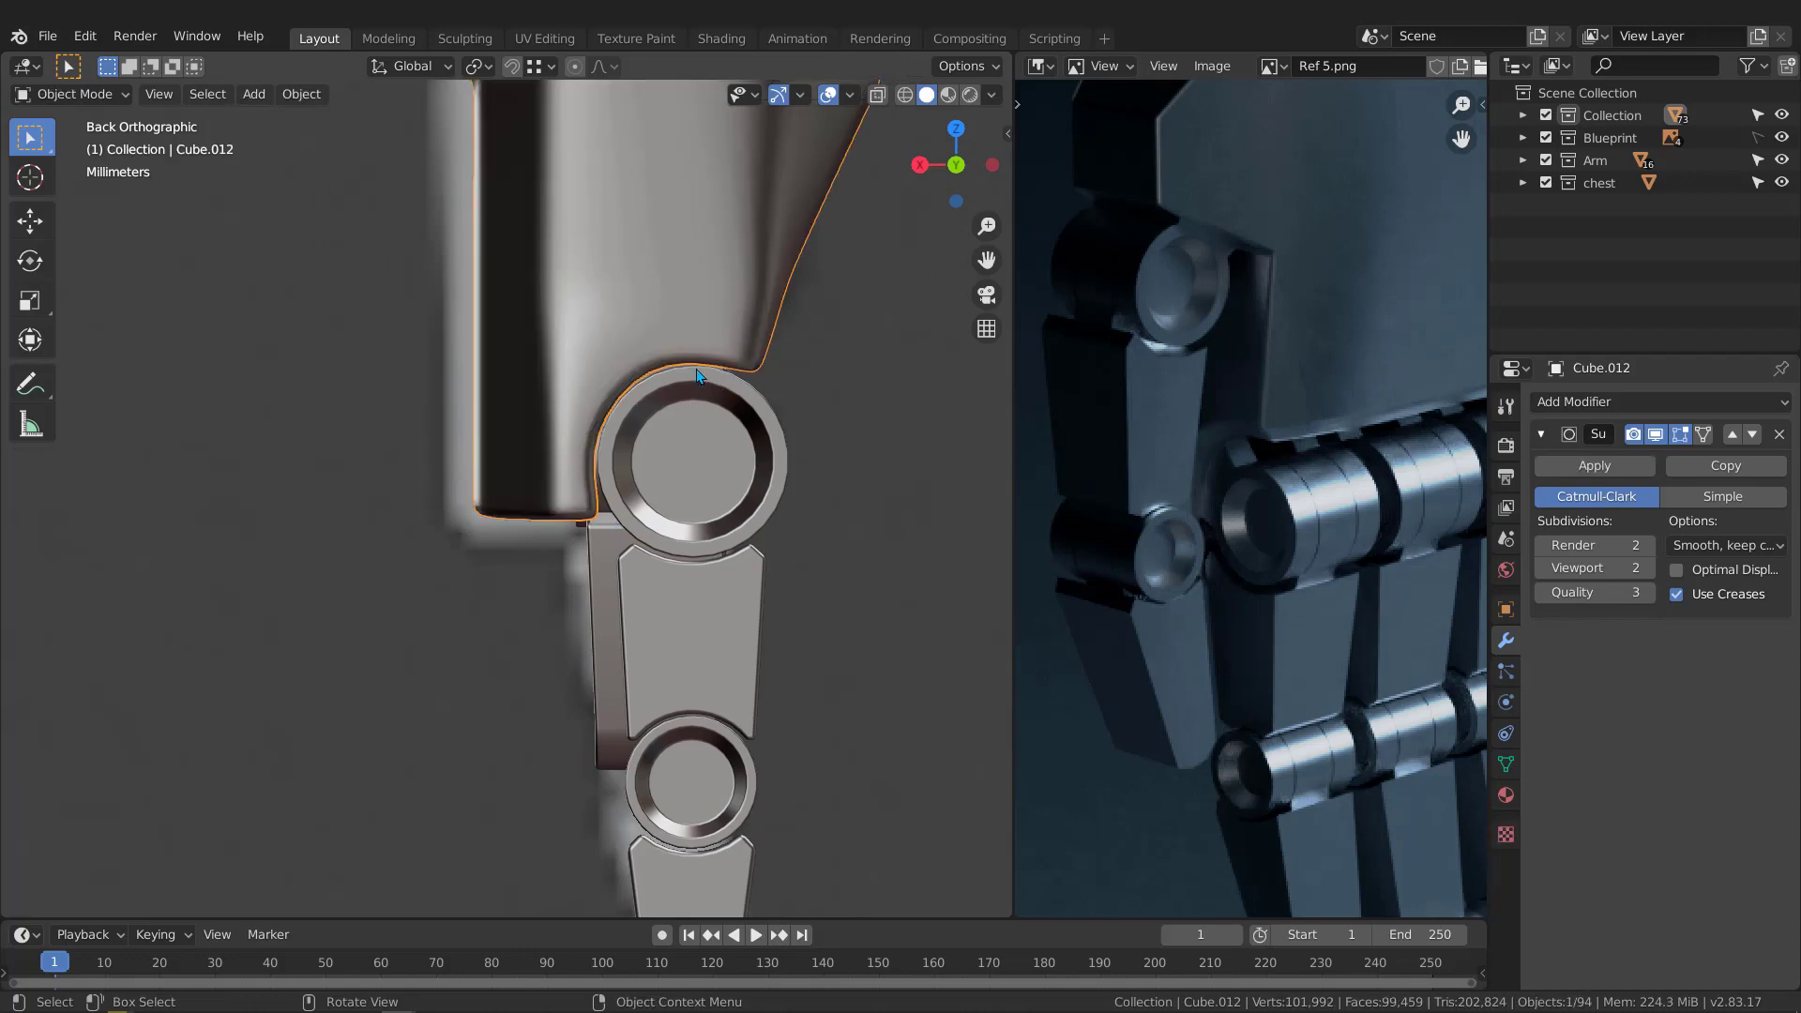
pyautogui.scroll(-4, 696, 375)
pyautogui.moveTo(696, 376)
pyautogui.mouseDown(button='middle')
pyautogui.moveTo(735, 428)
pyautogui.moveTo(651, 400)
pyautogui.moveTo(520, 442)
pyautogui.moveTo(605, 463)
pyautogui.moveTo(529, 342)
pyautogui.moveTo(605, 326)
pyautogui.moveTo(645, 420)
pyautogui.mouseUp(button='middle')
pyautogui.moveTo(645, 419); pyautogui.dragTo(441, 465, button='middle')
pyautogui.moveTo(615, 476); pyautogui.dragTo(475, 408, button='middle')
pyautogui.scroll(2, 600, 473)
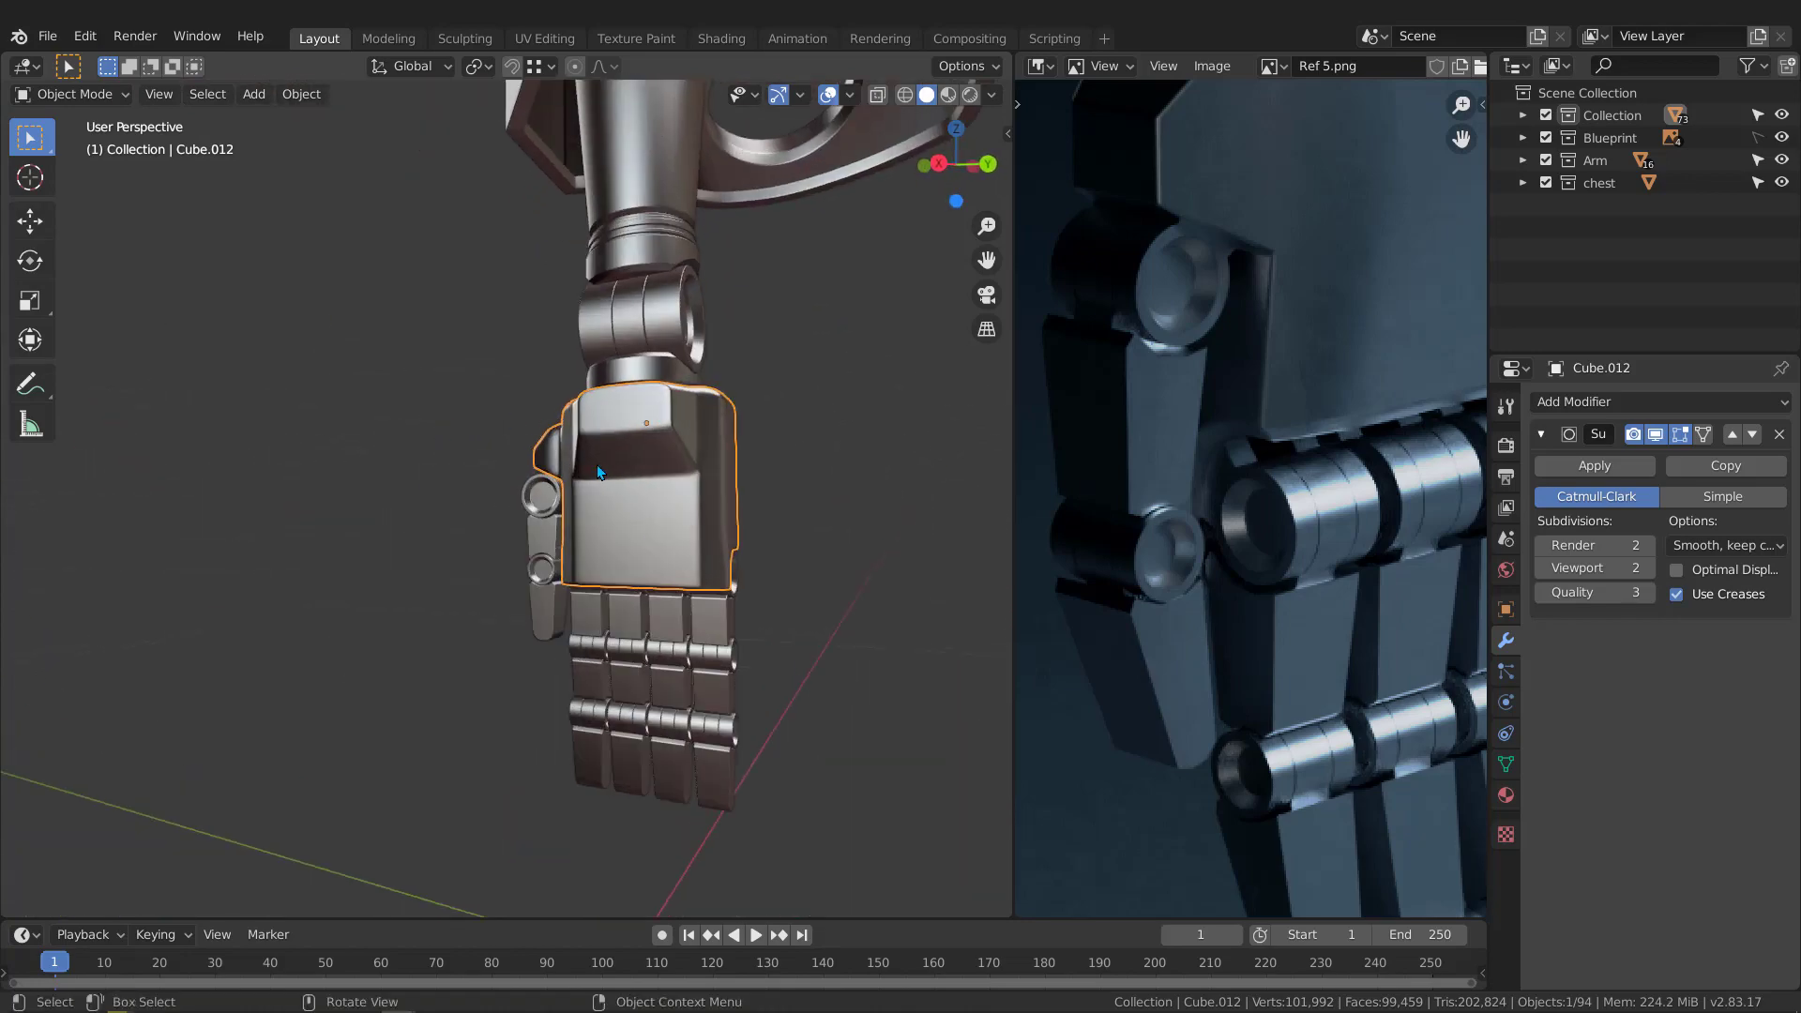
# Step: In front view, select the fingers' middle knuckle joint and snap the 3D cursor to it
pyautogui.moveTo(598, 472); pyautogui.dragTo(724, 398, button='middle')
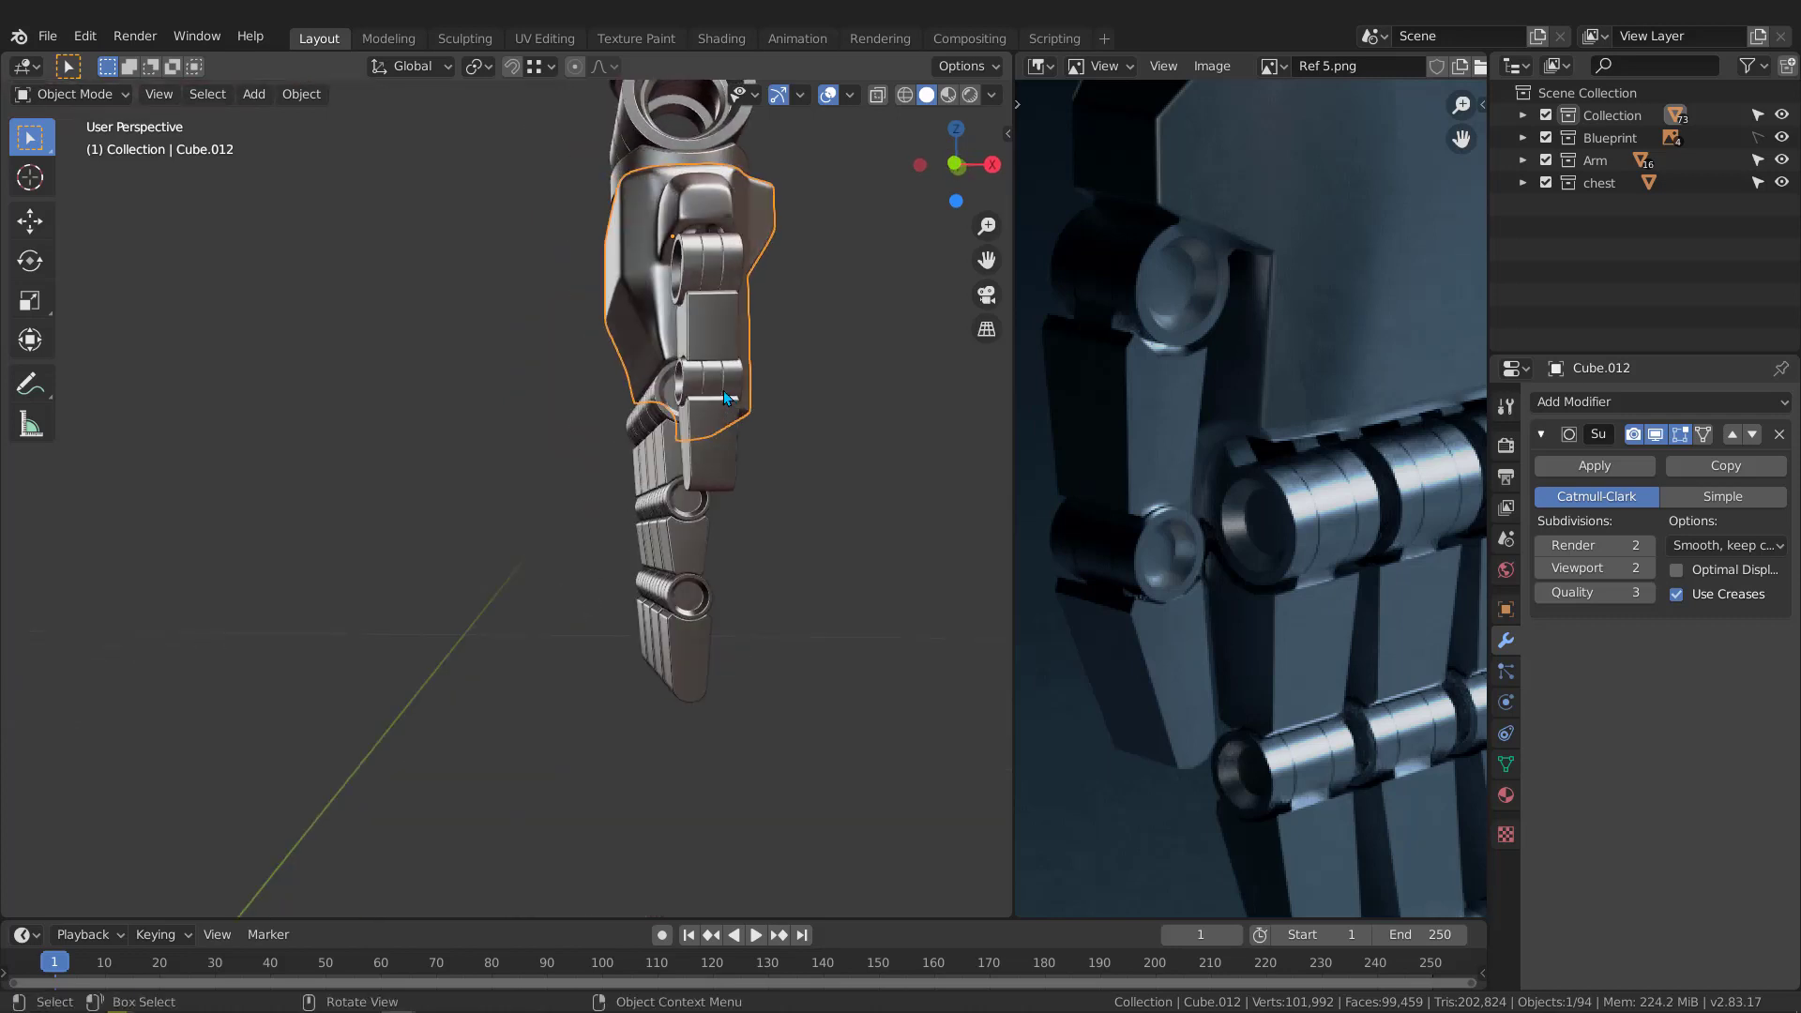
pyautogui.press('KP_1')
pyautogui.scroll(4, 730, 406)
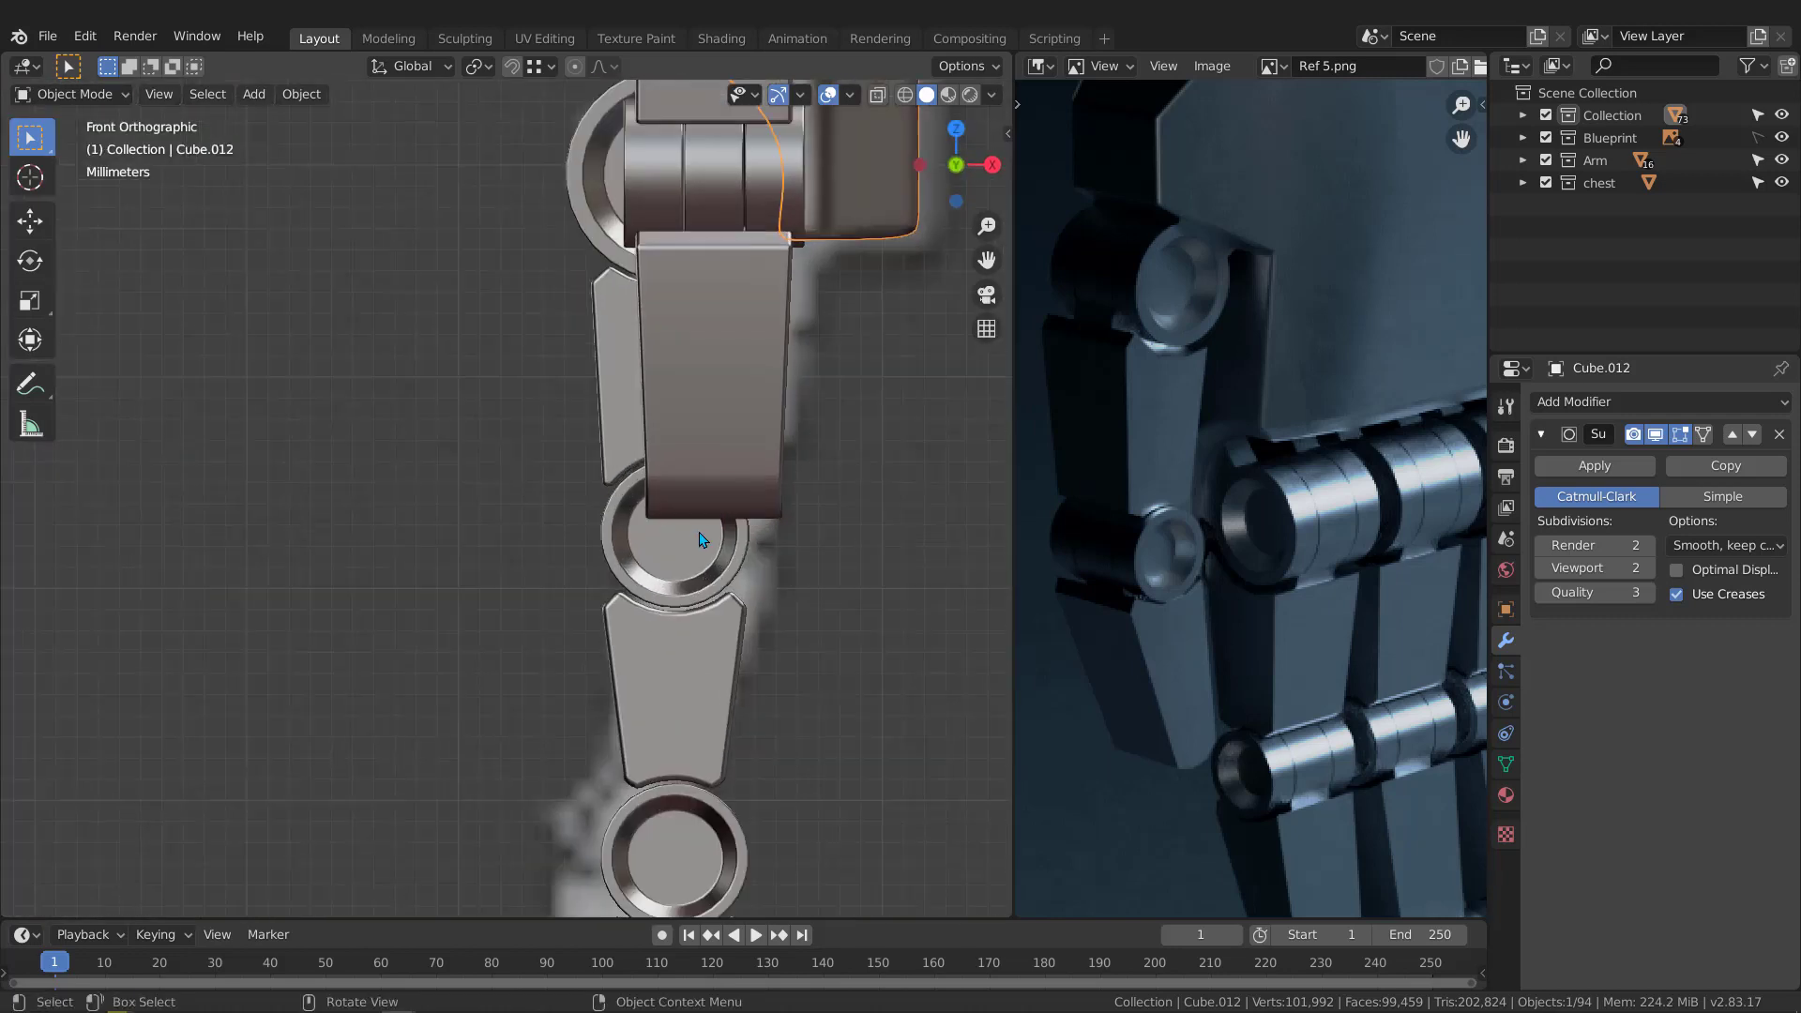
pyautogui.click(699, 545)
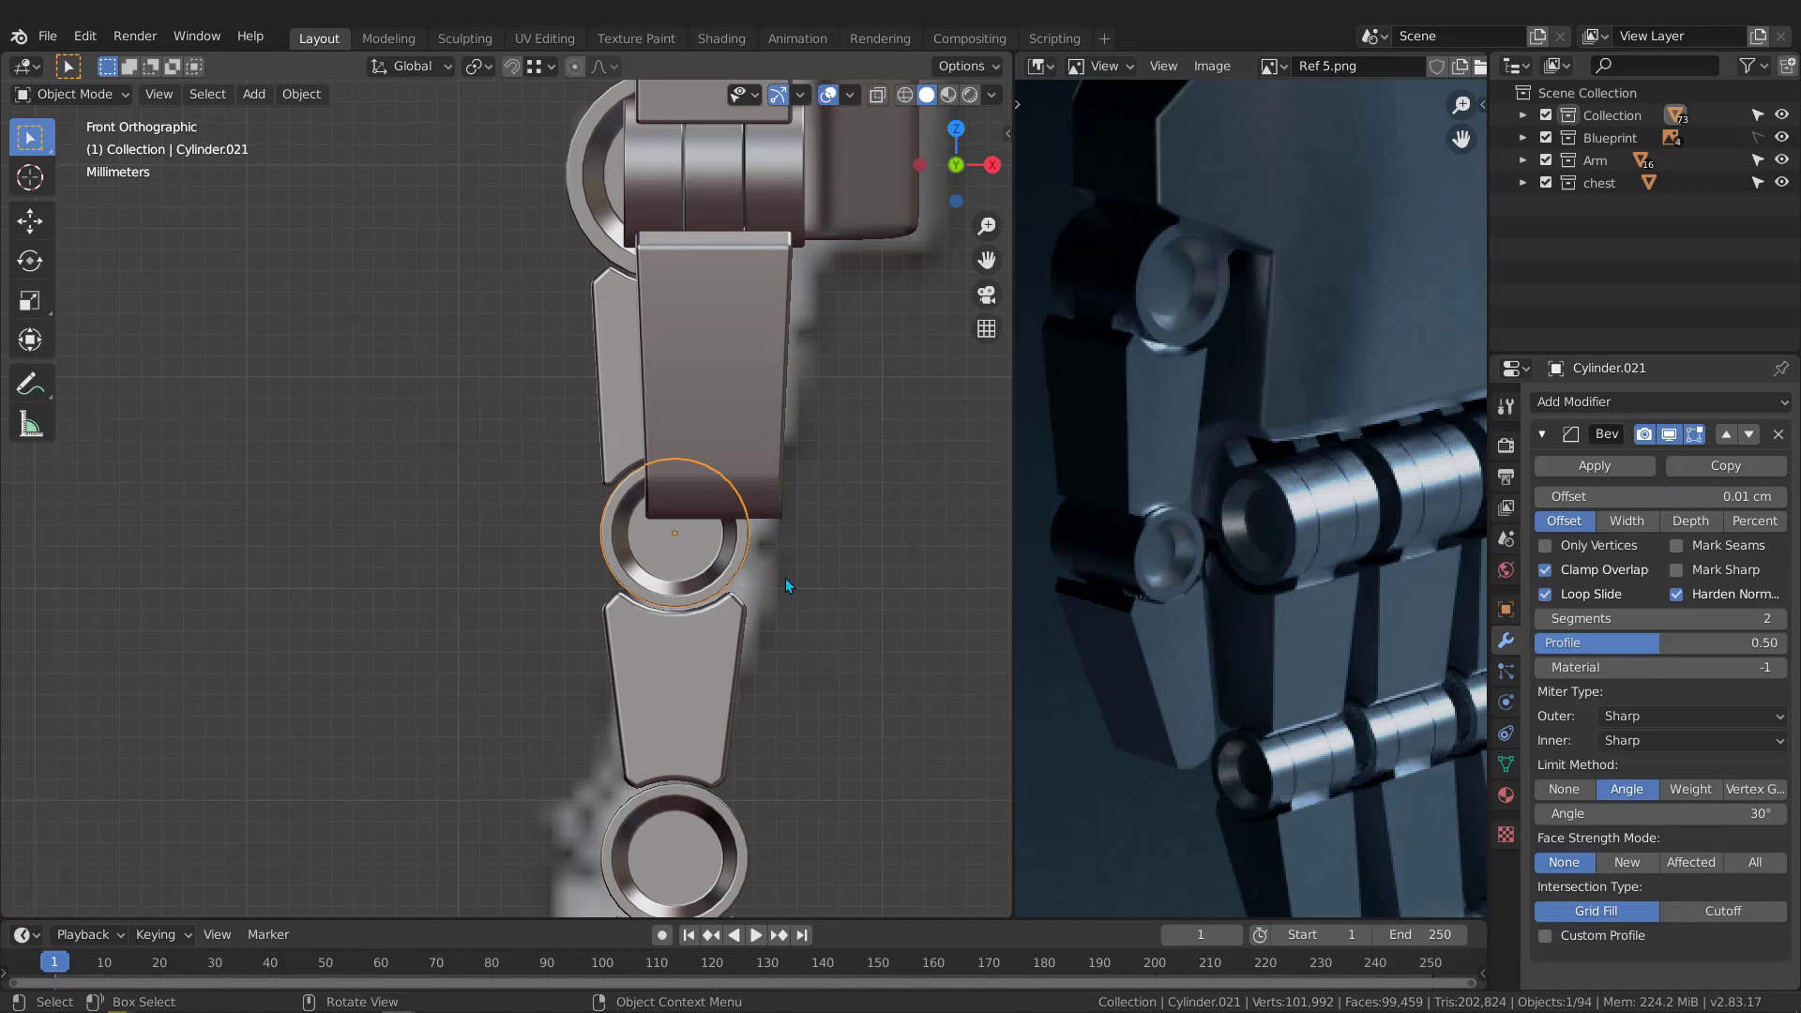
pyautogui.hotkey('shift', 's')
pyautogui.click(817, 718)
# Step: Select the middle knuckles and all finger parts below them, and rotate them 8.72° around the 3D cursor as pivot point
pyautogui.scroll(-4, 626, 805)
pyautogui.moveTo(615, 869); pyautogui.dragTo(795, 537)
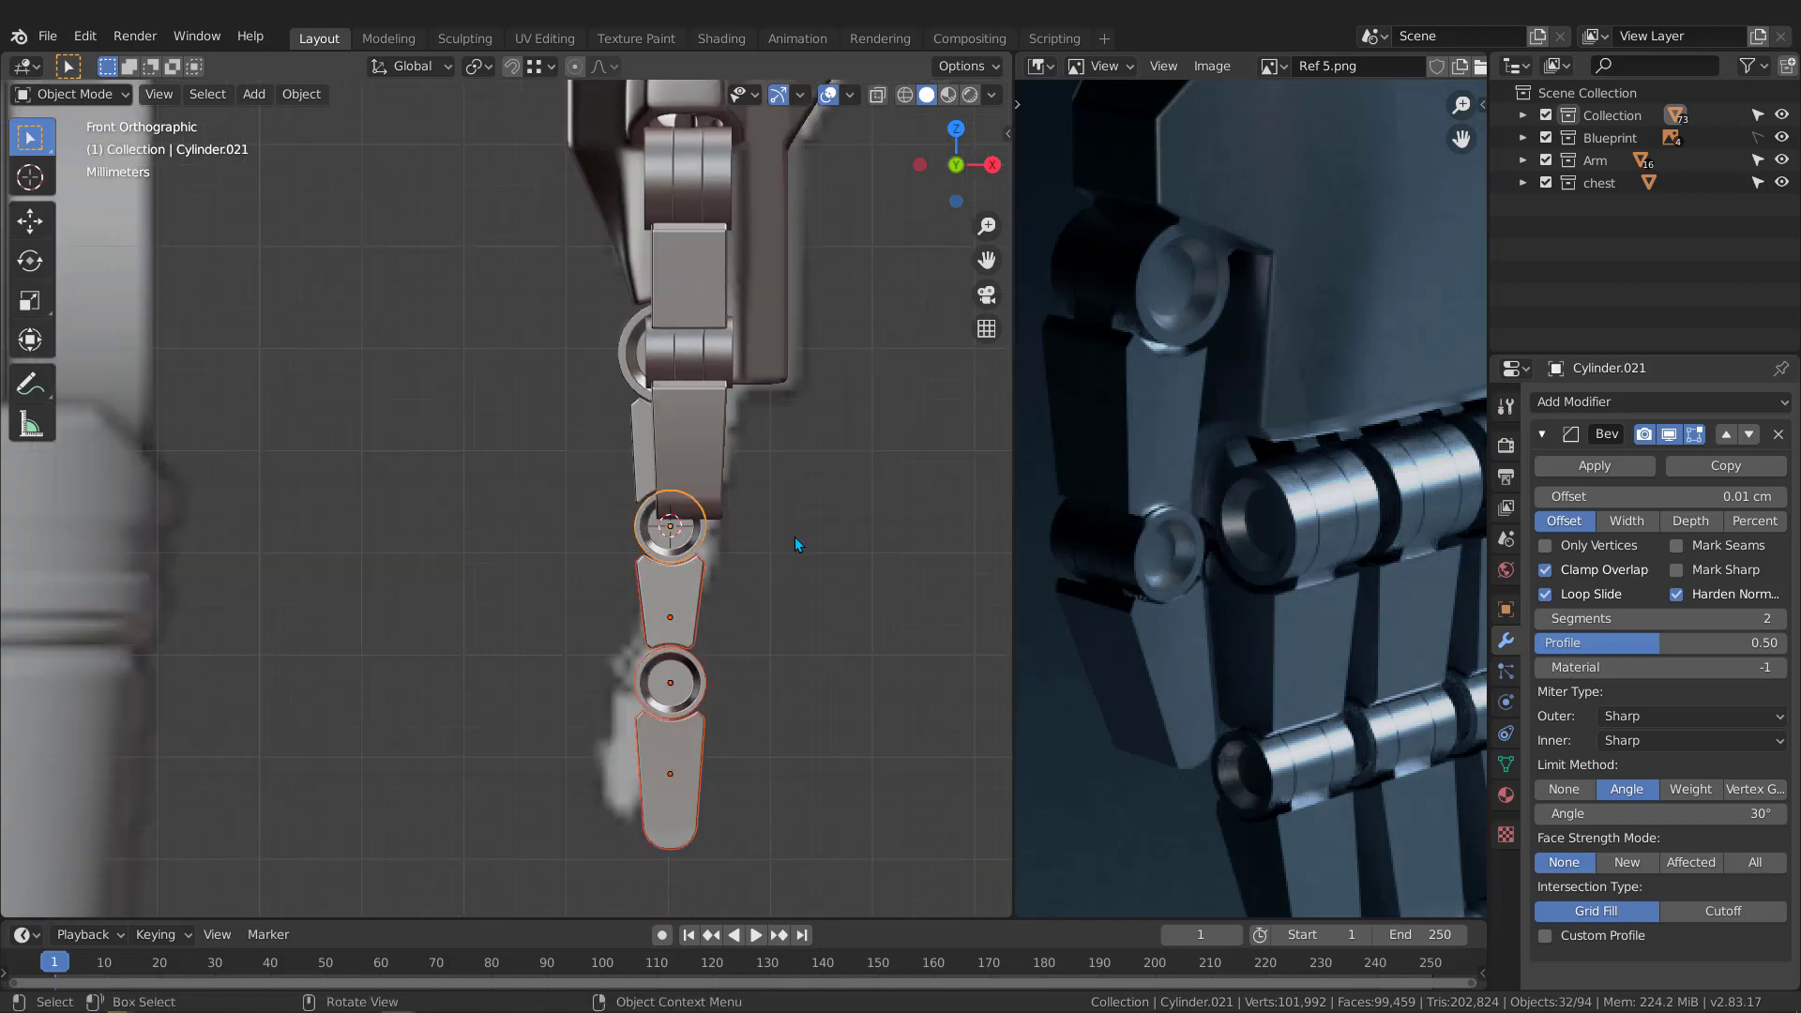
pyautogui.click(487, 65)
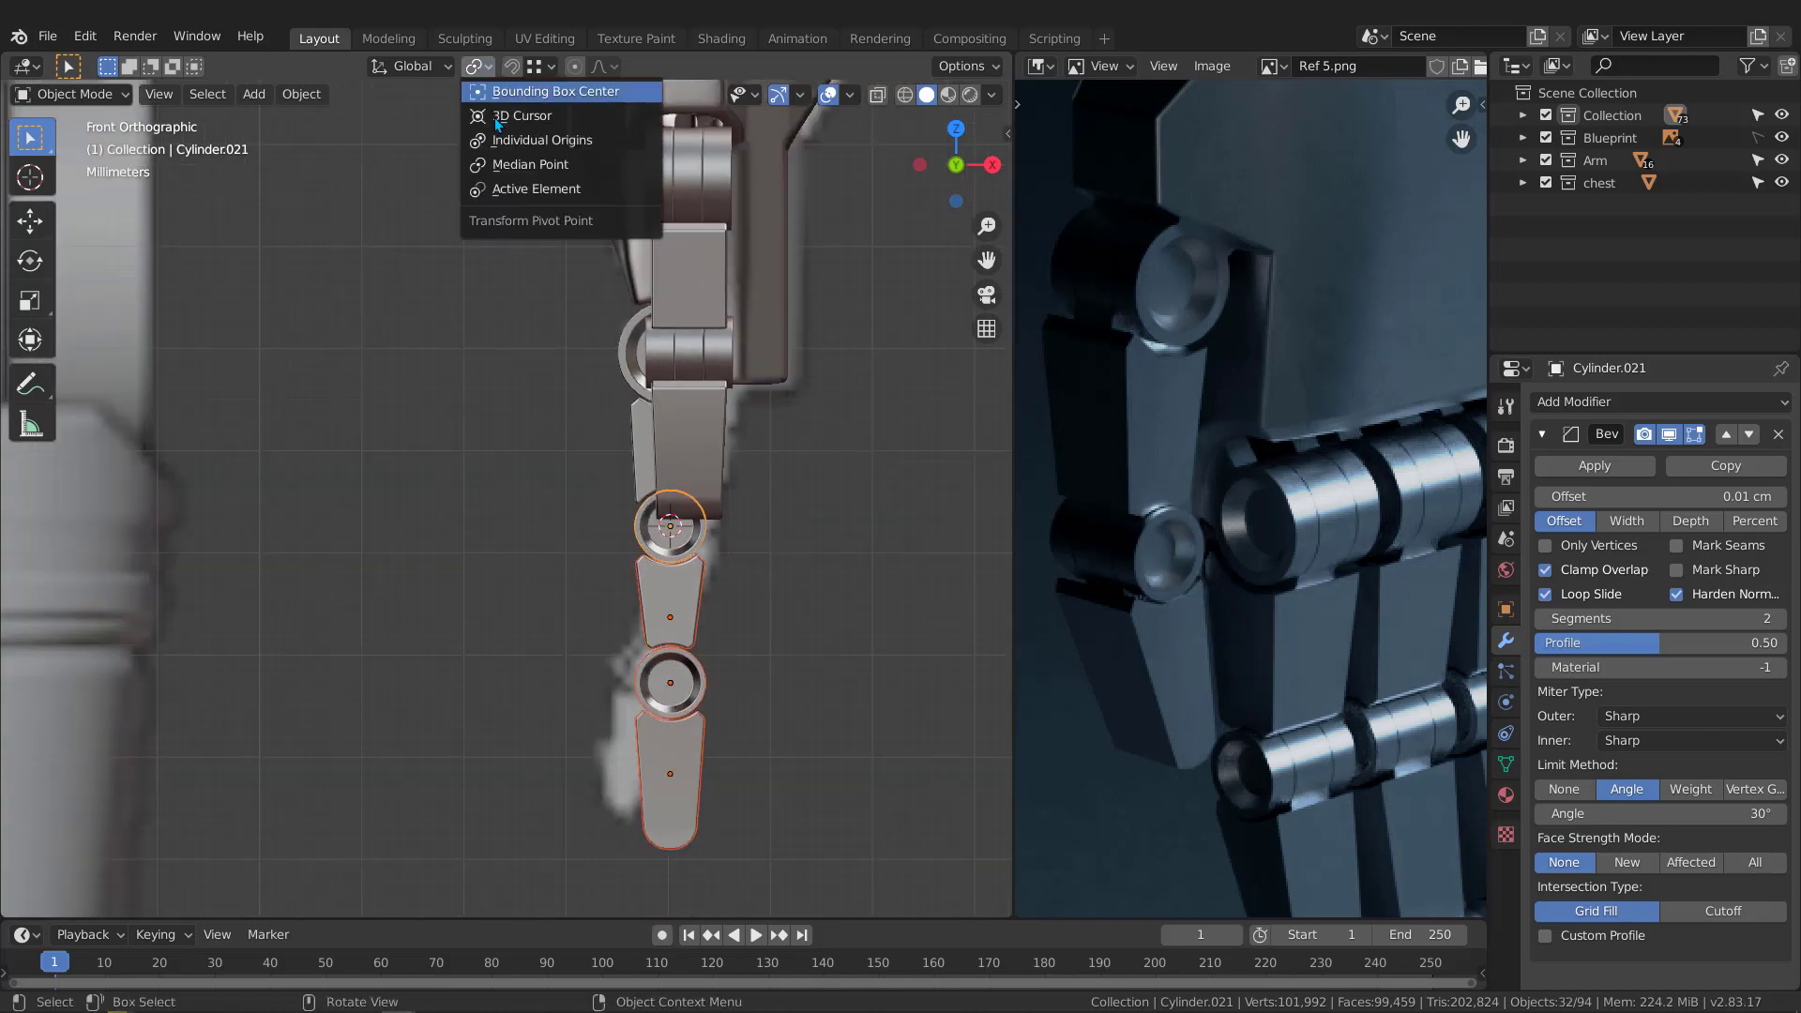
pyautogui.click(495, 116)
pyautogui.scroll(1, 802, 538)
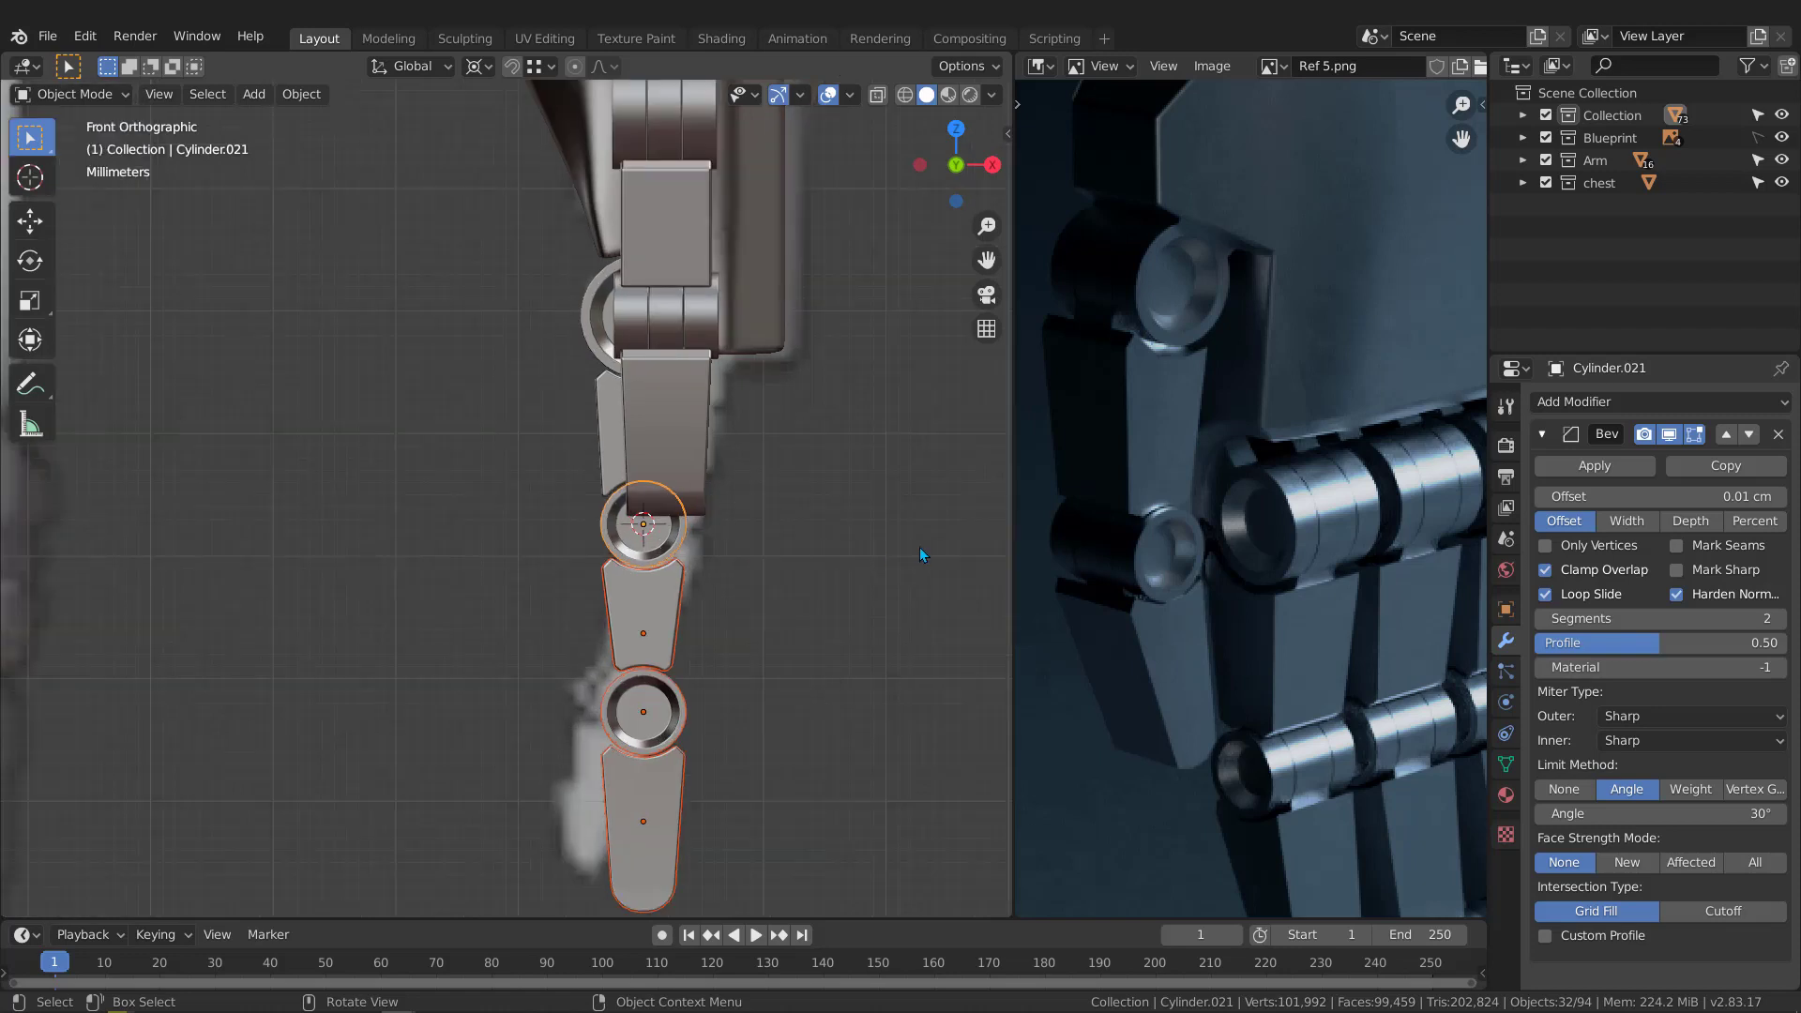
pyautogui.press('r')
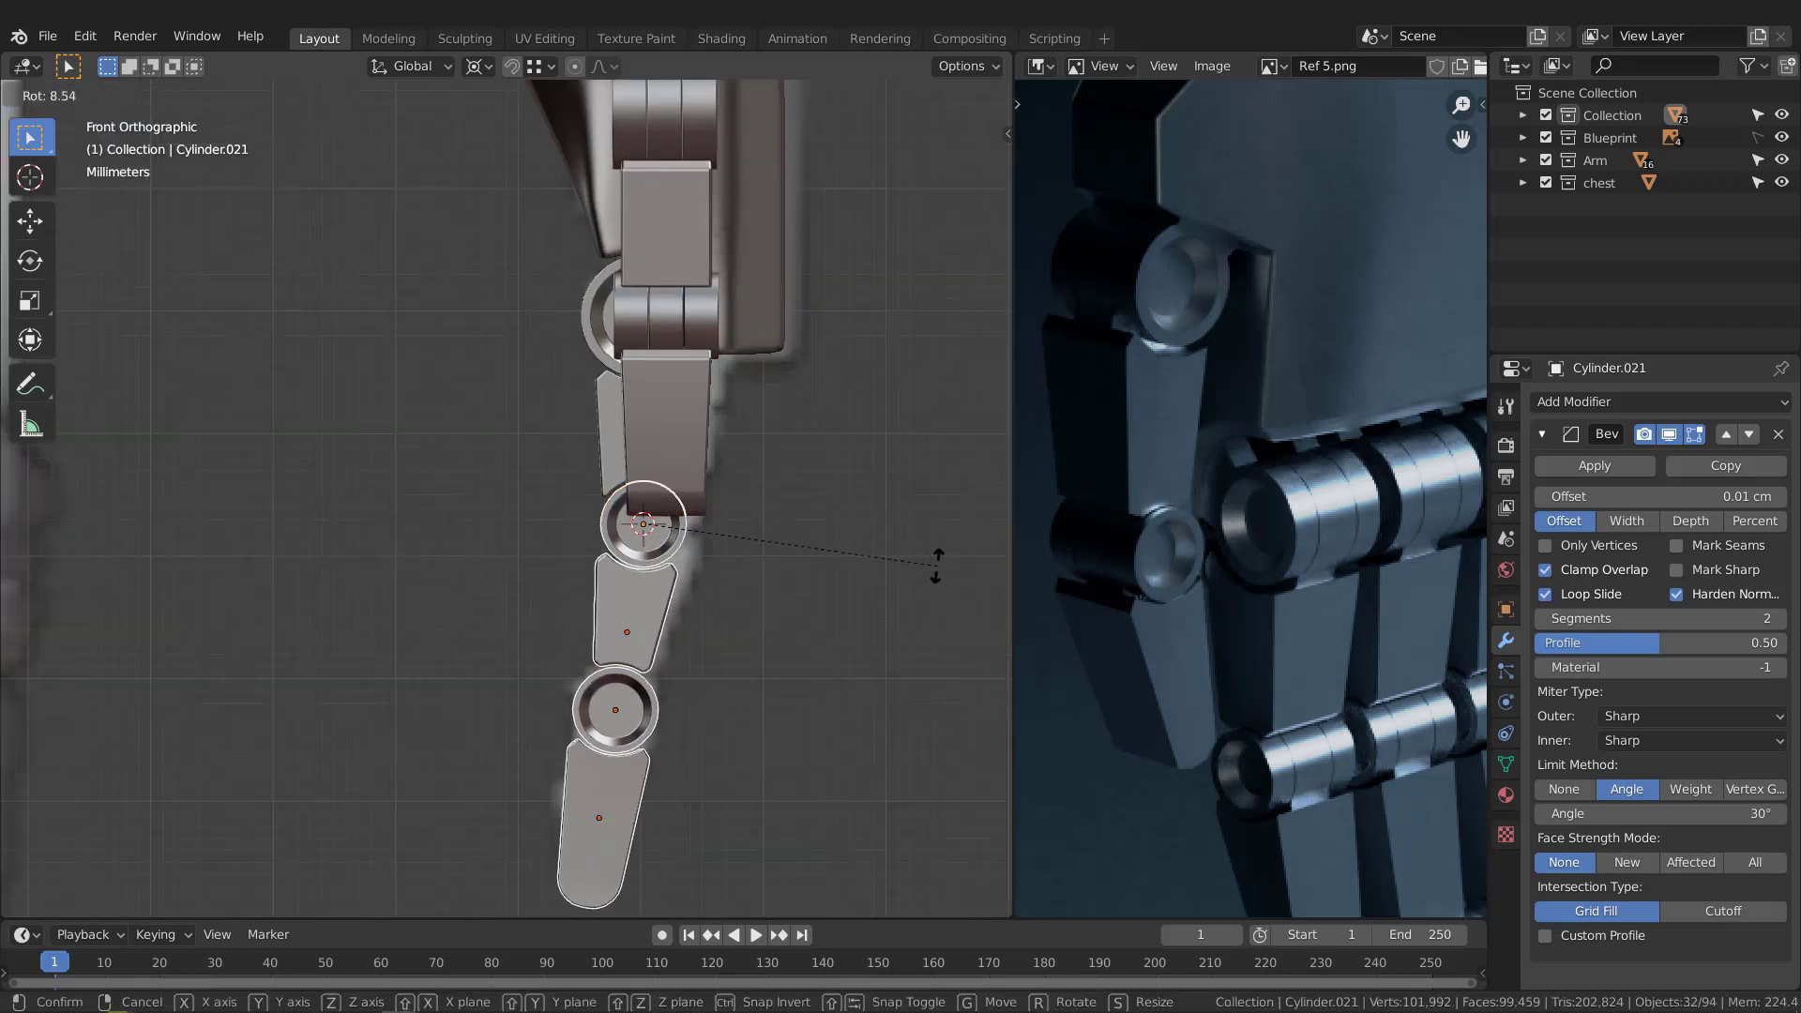
pyautogui.click(937, 566)
# Step: Select the lowest knuckle joint above the fingertips and snap the 3D cursor to it
pyautogui.scroll(-2, 751, 502)
pyautogui.keyDown('shift'); pyautogui.moveTo(665, 640); pyautogui.dragTo(705, 529, button='middle'); pyautogui.keyUp('shift')
pyautogui.scroll(3, 704, 529)
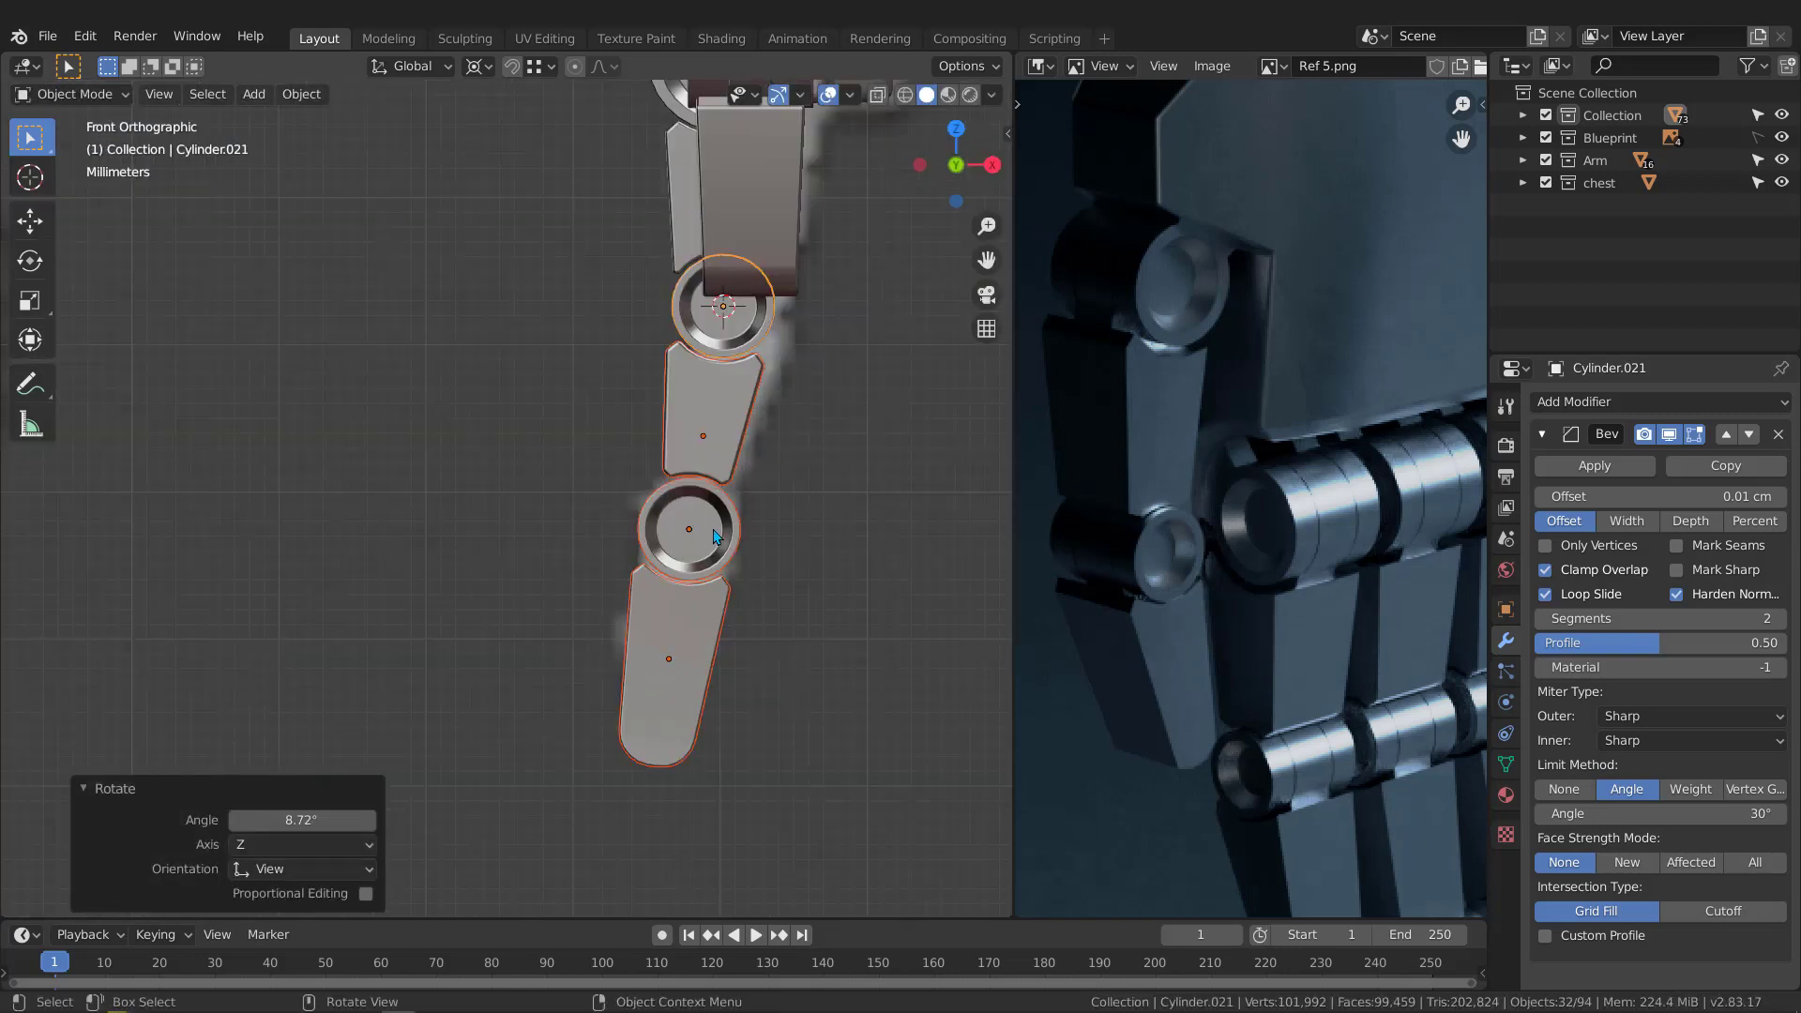
pyautogui.click(715, 532)
pyautogui.hotkey('shift', 's')
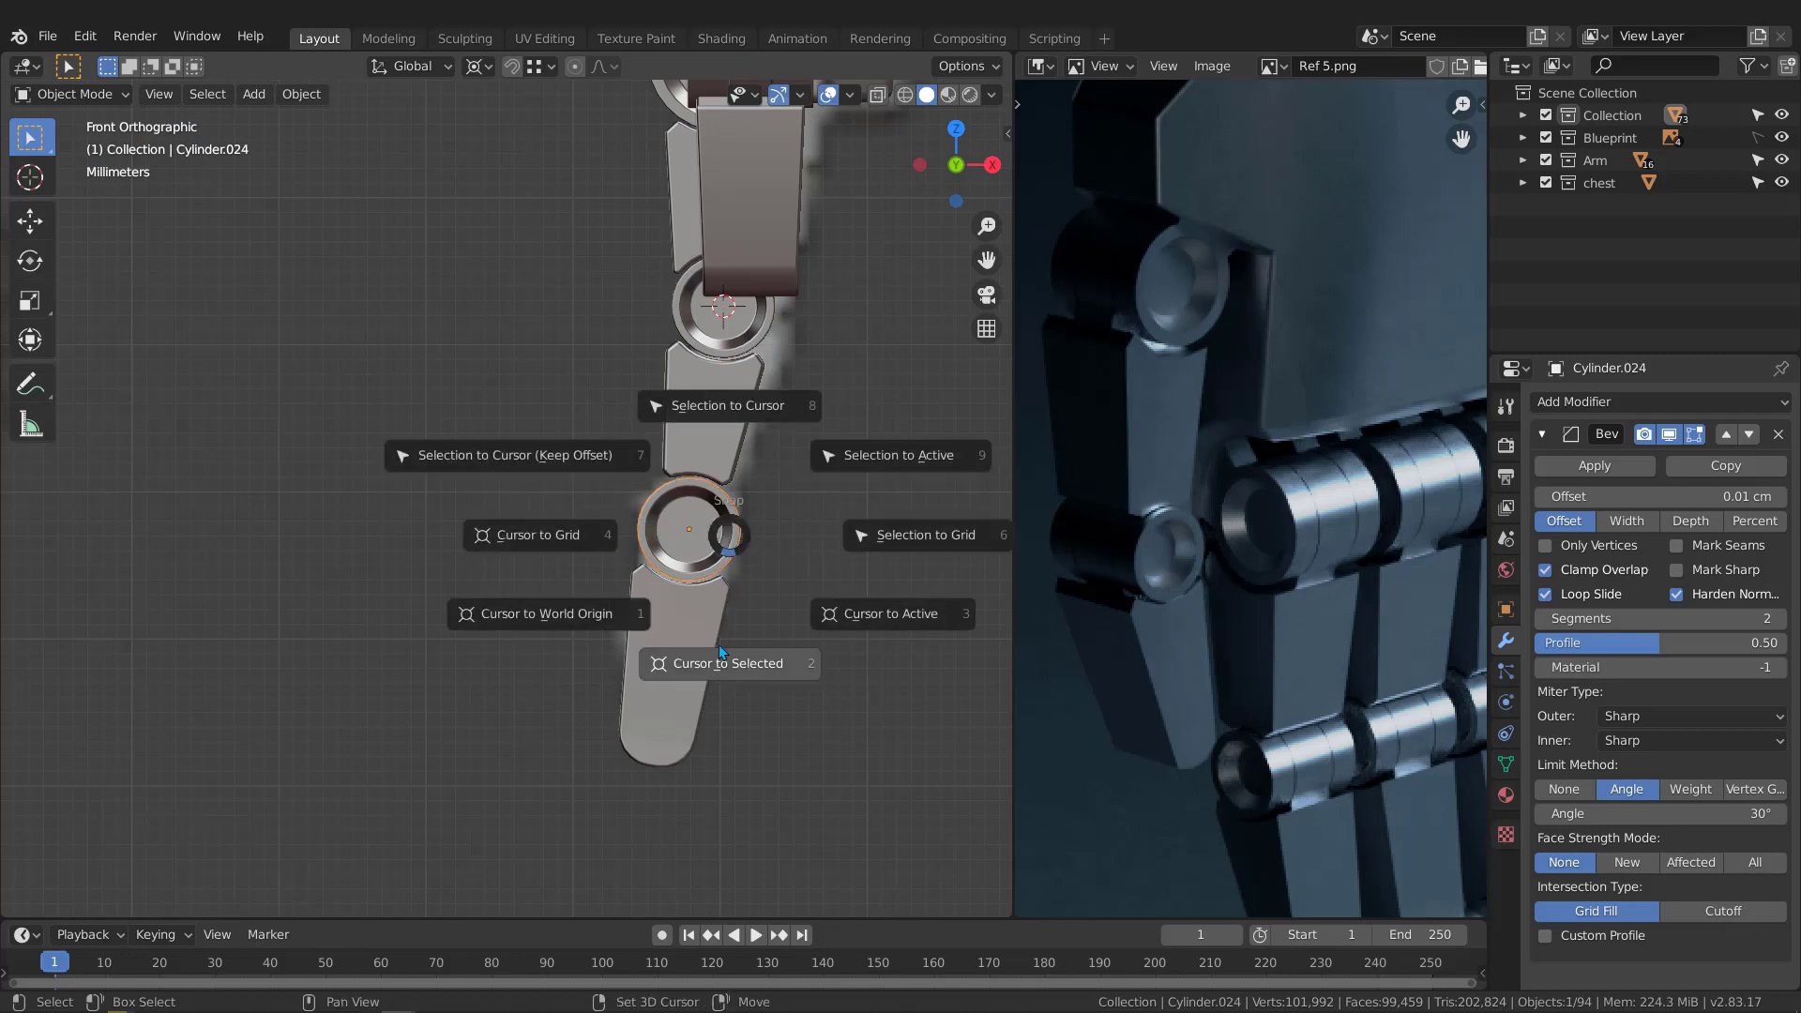
pyautogui.click(712, 677)
# Step: Select the lowest knuckles and fingertips of all four fingers and rotate them 15.2° around the 3D cursor
pyautogui.moveTo(627, 786); pyautogui.dragTo(741, 571)
pyautogui.press('r')
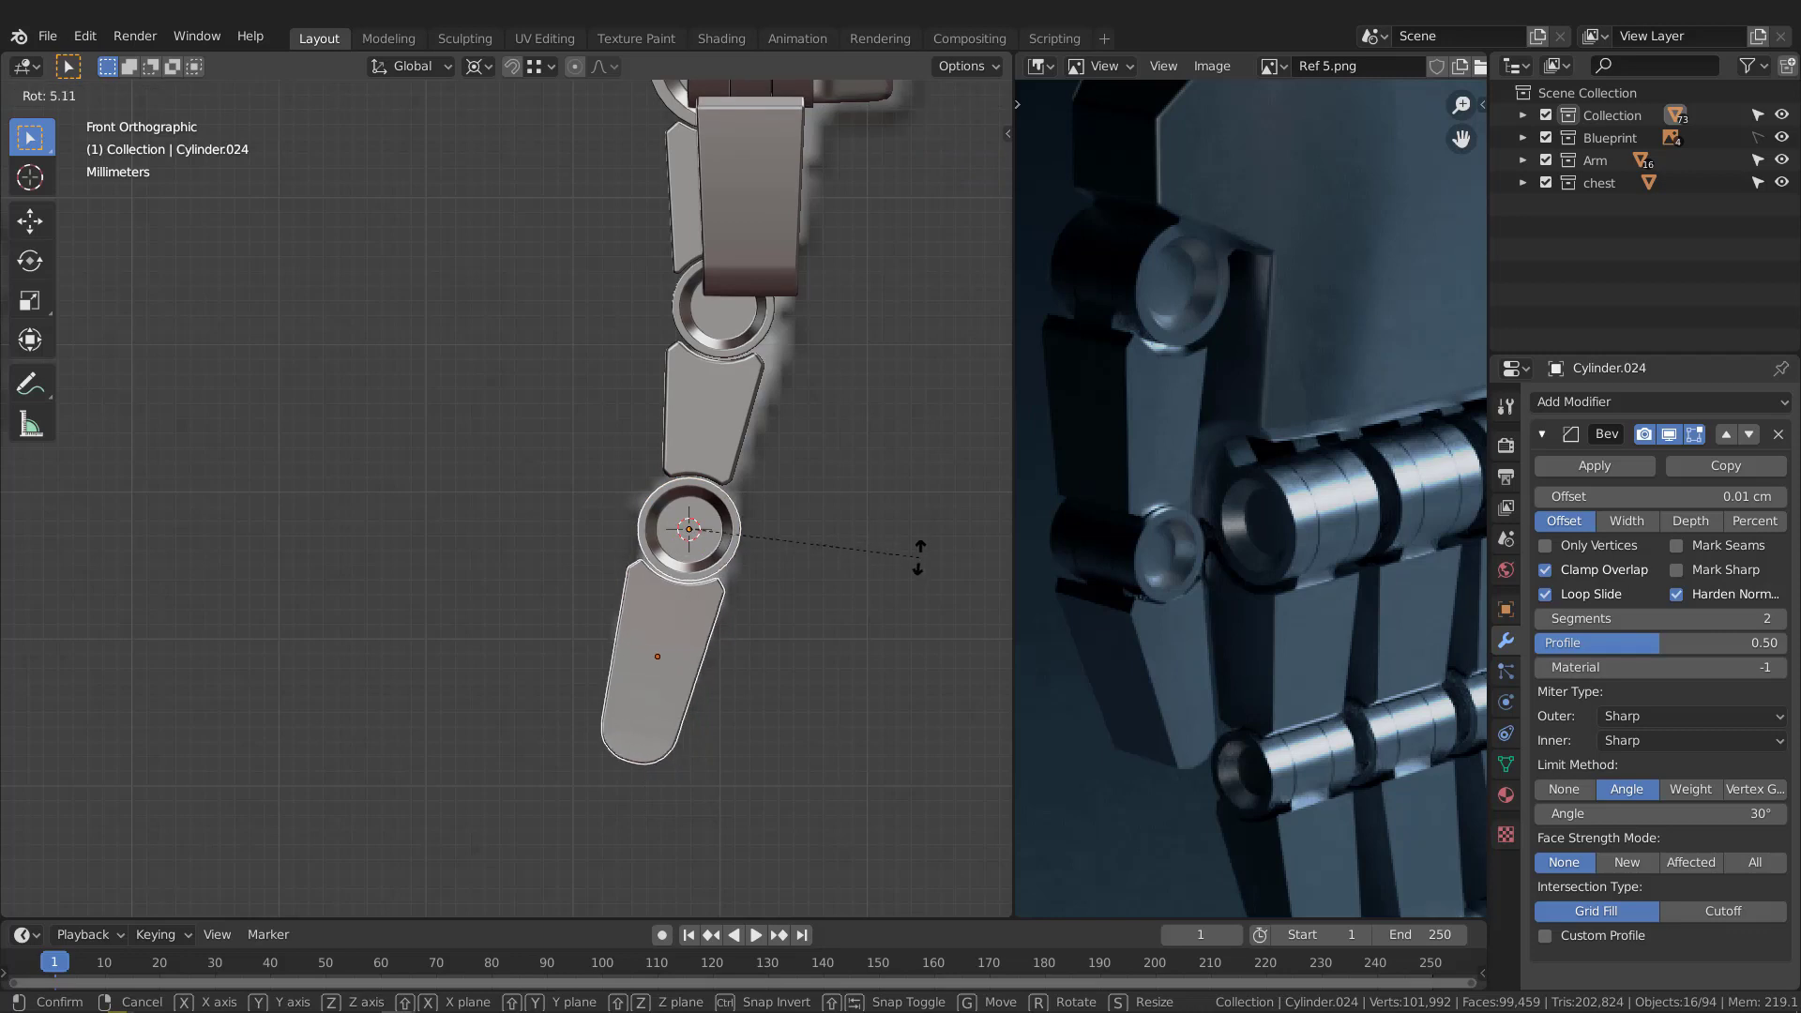
pyautogui.click(906, 601)
pyautogui.scroll(-4, 699, 429)
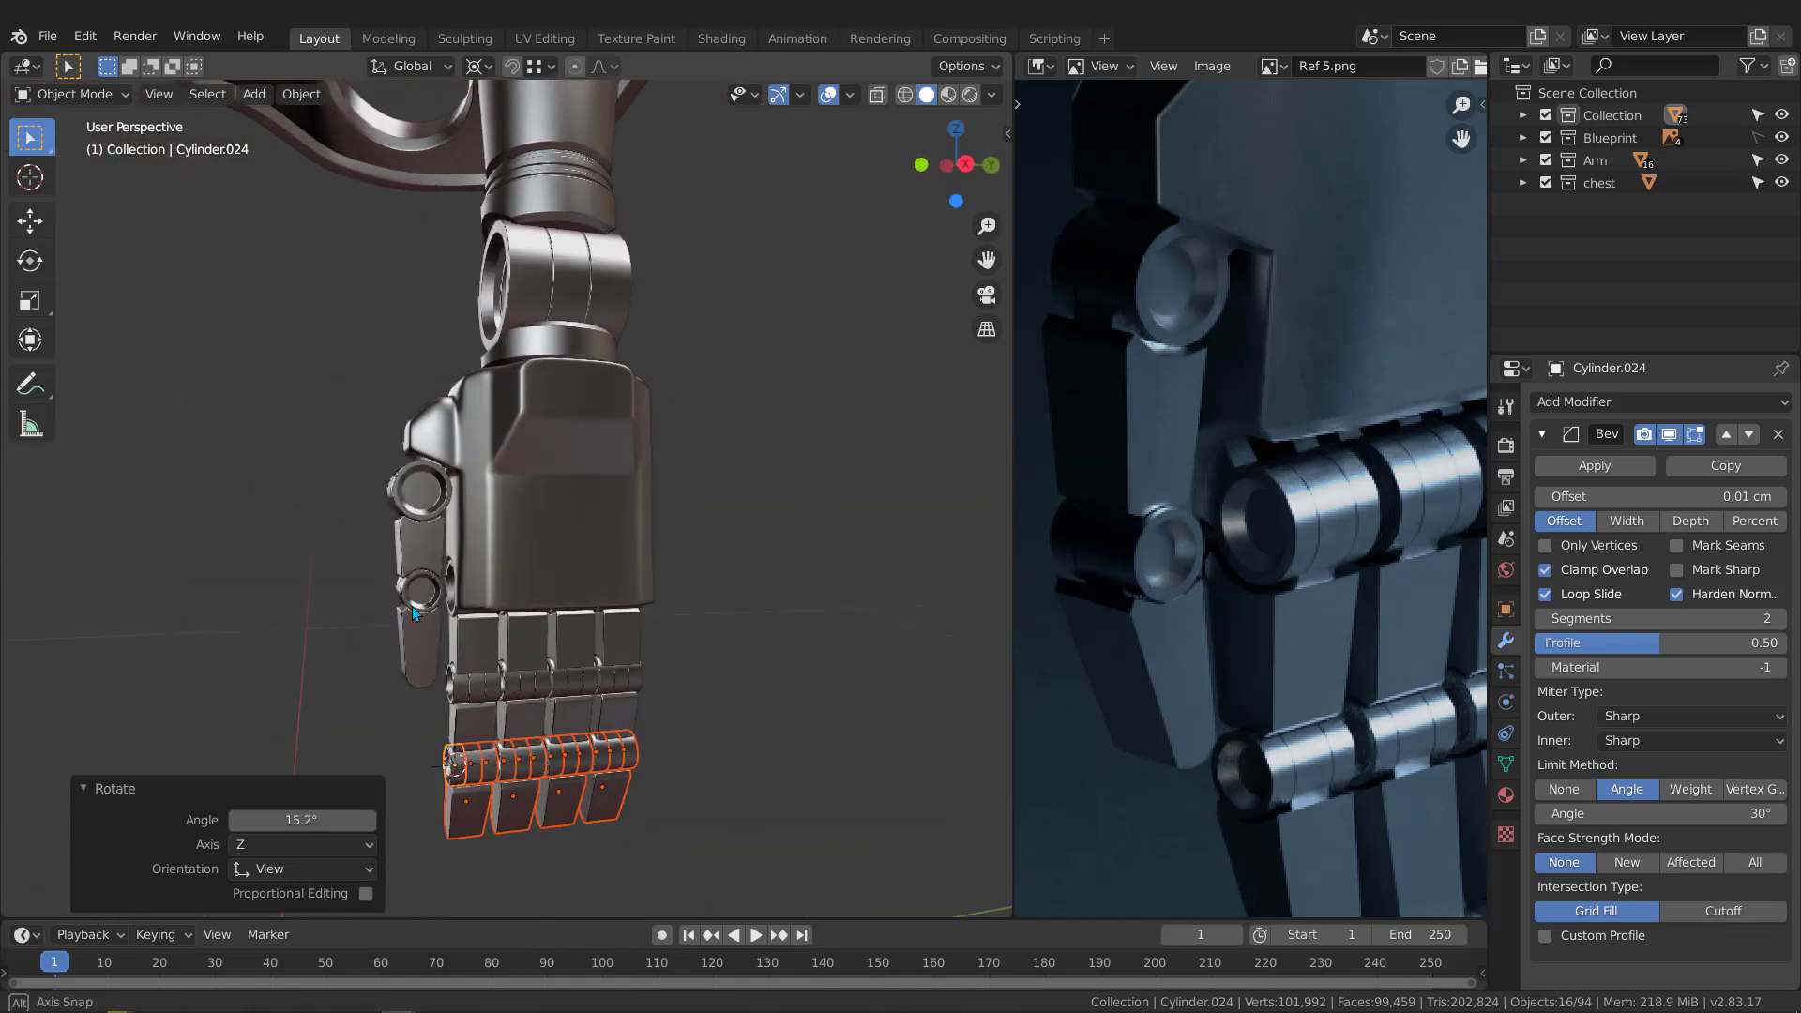
pyautogui.scroll(5, 616, 482)
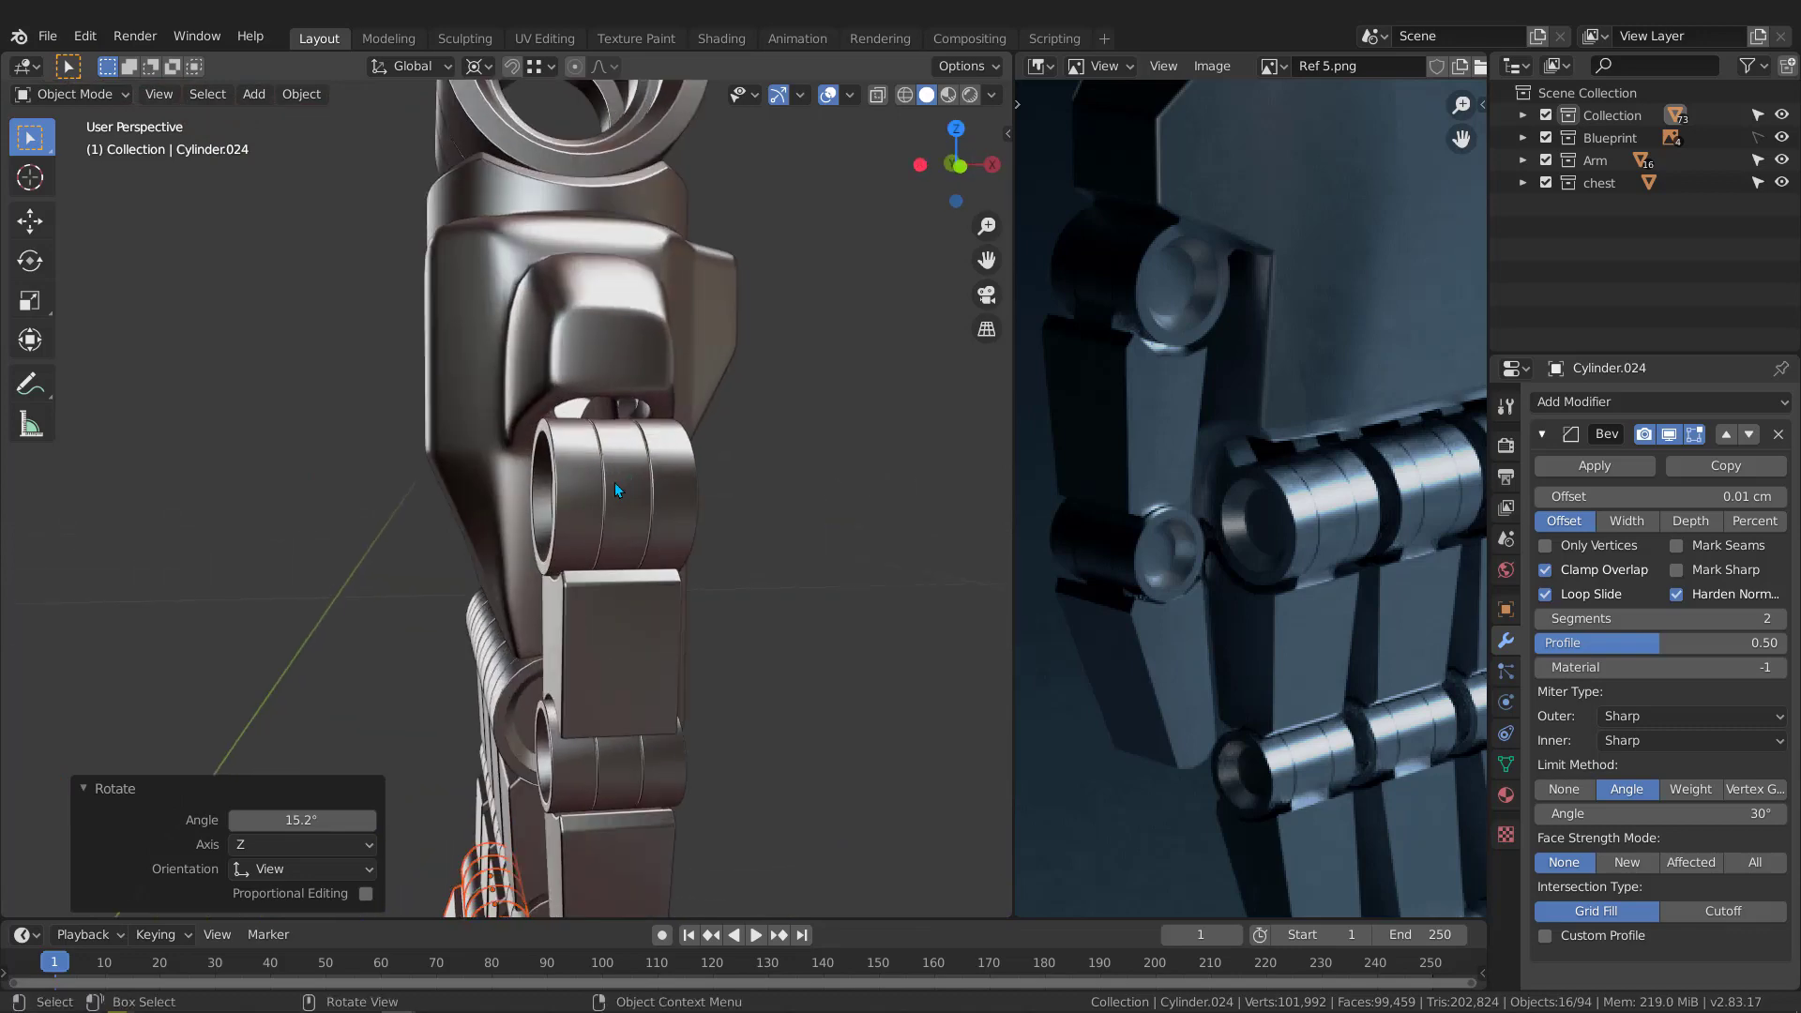